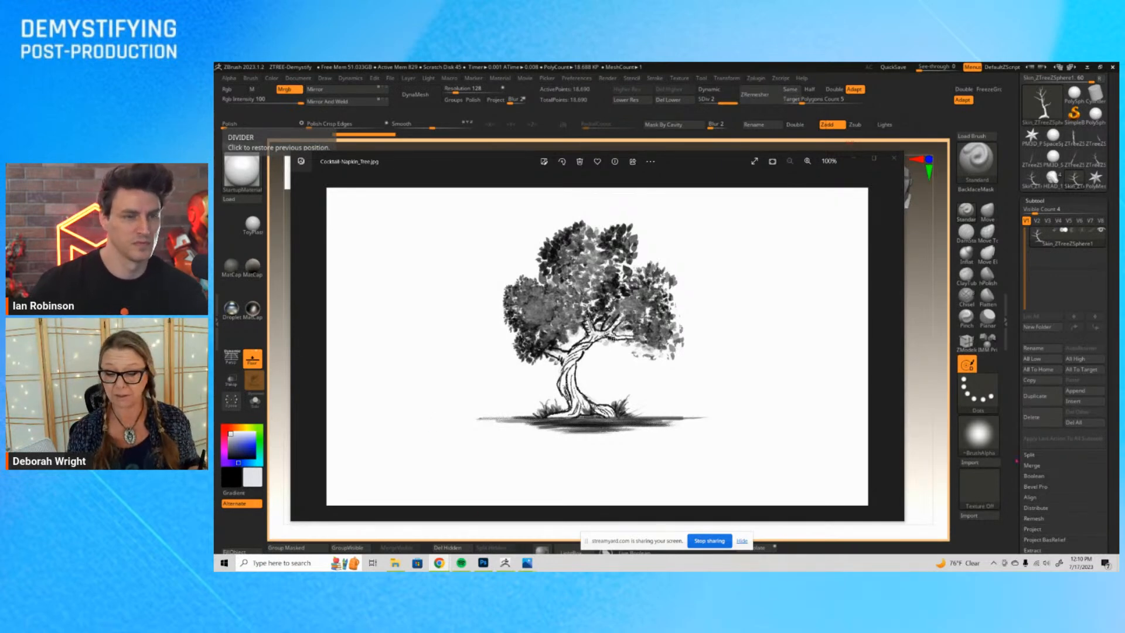
Switch back to ZBrush from the reference photo and load the ZTreeZSphere_4 tree as the active tool.
click(742, 544)
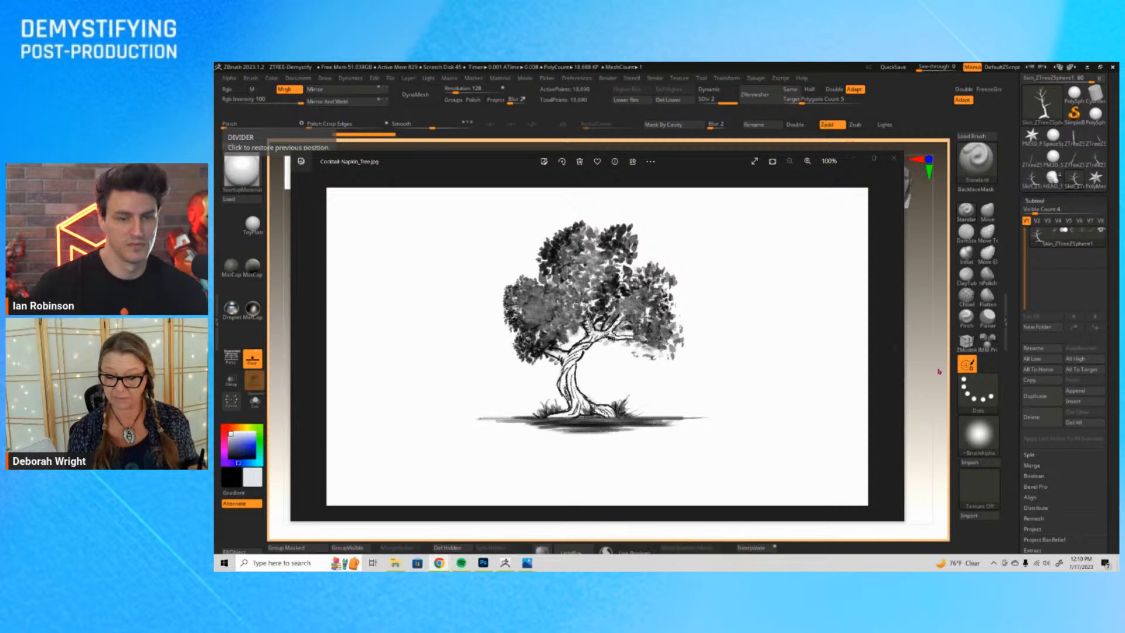
click(930, 384)
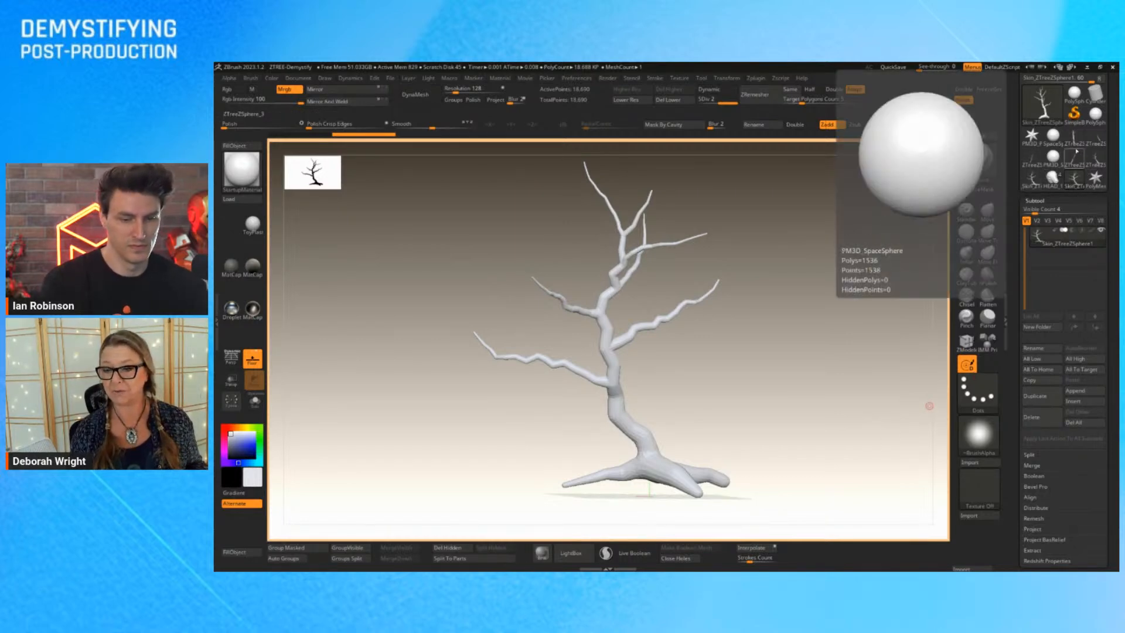
mouse_move(1076, 158)
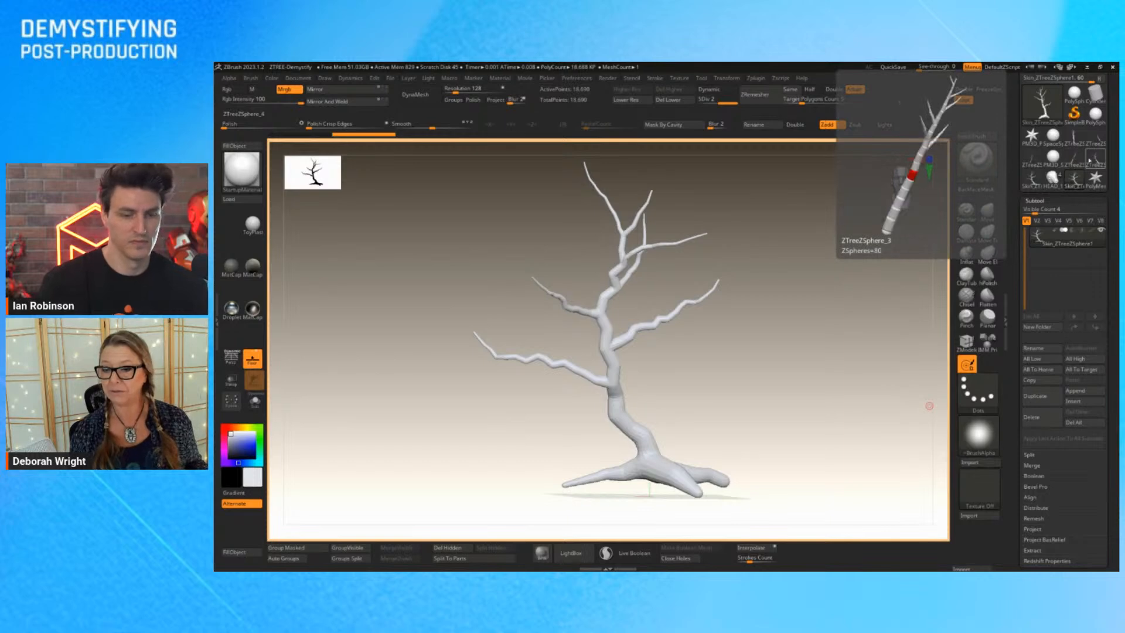
click(1093, 160)
drag(767, 486, 881, 490)
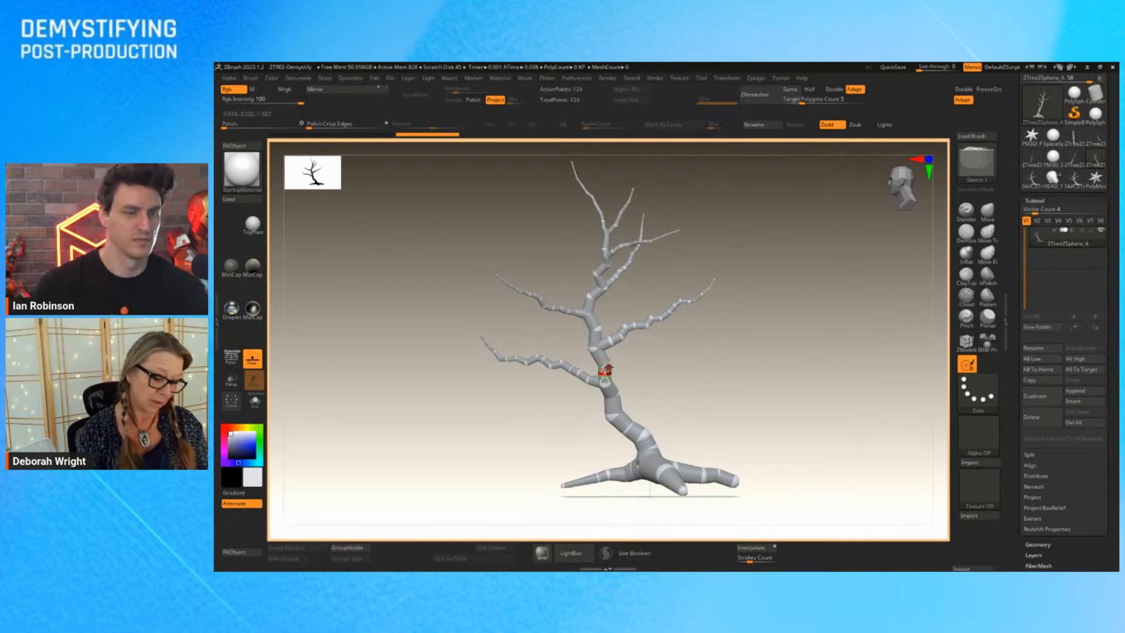
Set See-through to 0 and move the joints of the middle trunk and right branch to reshape the tree.
drag(606, 372, 605, 378)
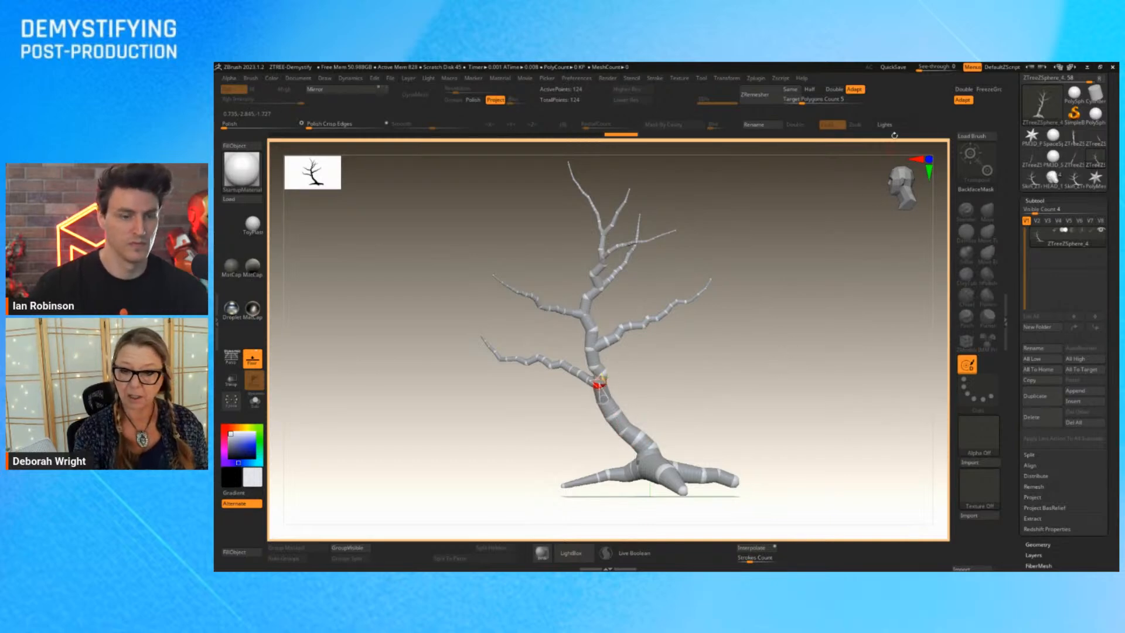
mouse_move(929, 67)
mouse_down()
mouse_move(958, 68)
mouse_move(917, 68)
mouse_up()
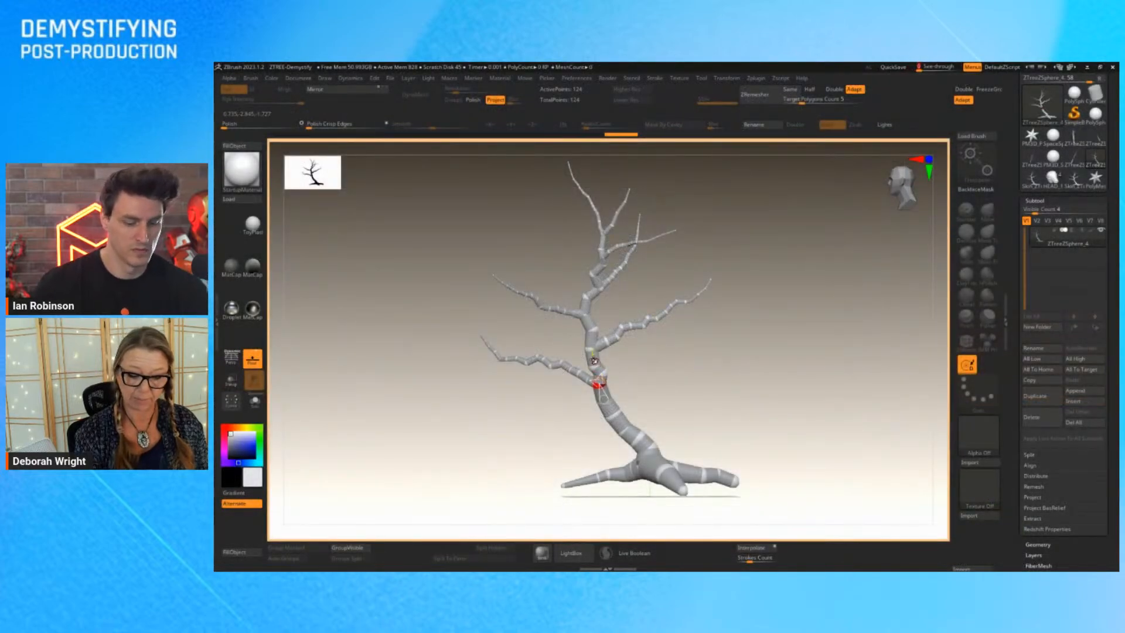
drag(593, 359, 619, 336)
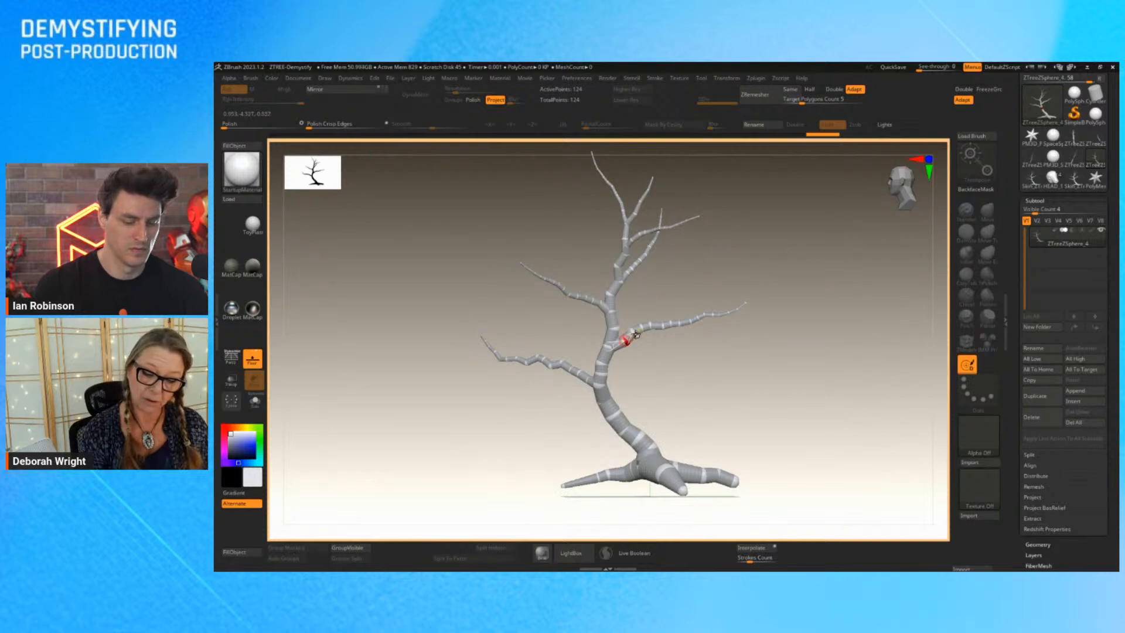
mouse_move(628, 338)
mouse_down()
mouse_move(610, 322)
mouse_move(602, 338)
mouse_up()
Overlay the reference sketch at See-through 18, move the lower-left branch outward from its trunk joint, and reduce See-through to 7.
mouse_move(921, 66)
mouse_down()
mouse_move(943, 66)
mouse_move(927, 66)
mouse_up()
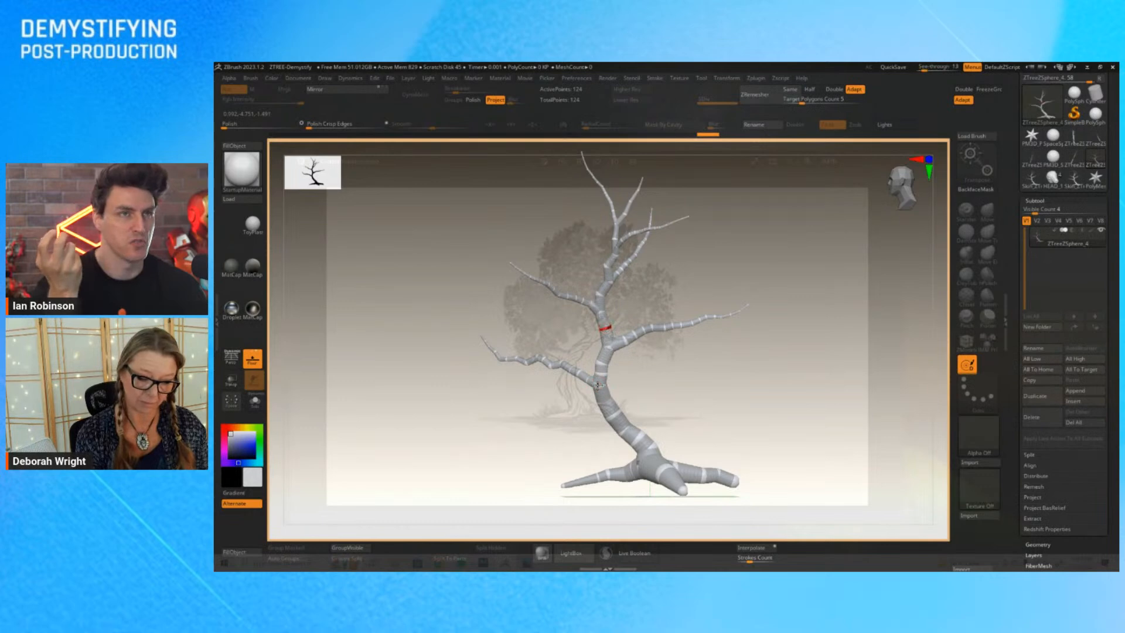
drag(596, 377, 569, 363)
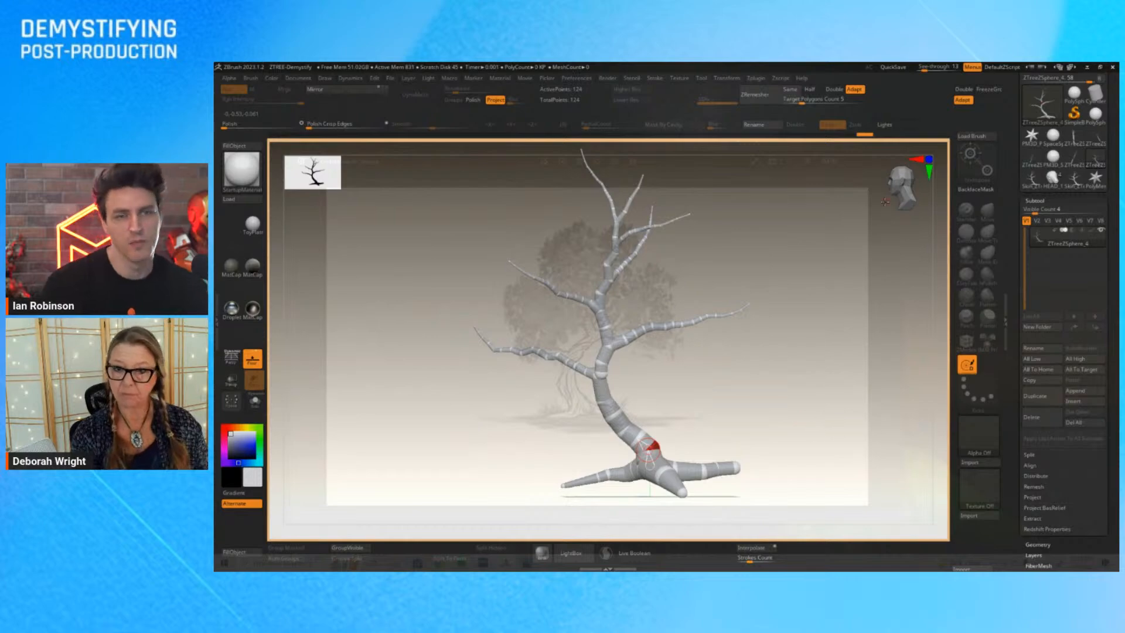
mouse_move(932, 67)
mouse_down()
mouse_move(946, 67)
mouse_move(918, 67)
mouse_up()
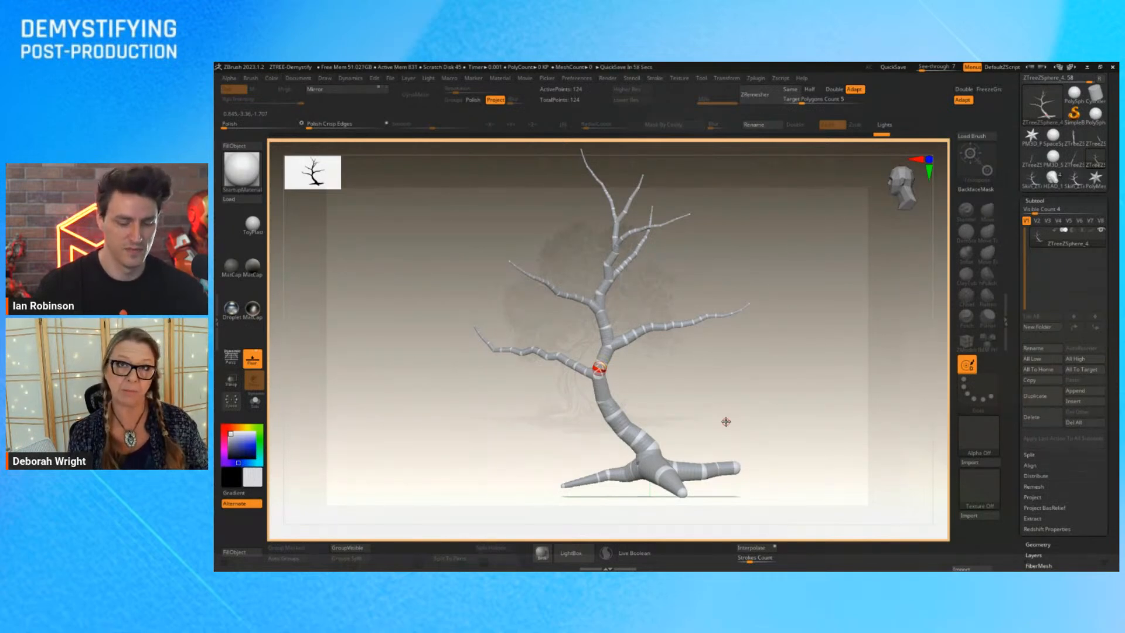
Compare the tree with the reference sketch using See-through, return it to 0, and adjust the upper branches.
drag(920, 70, 956, 70)
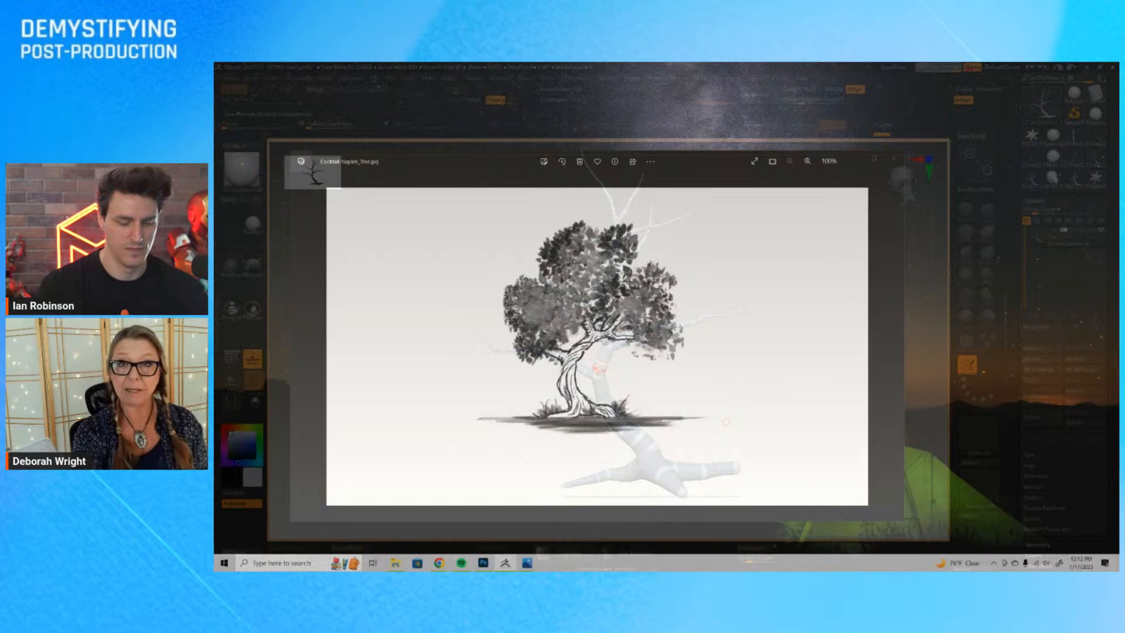
drag(956, 69, 916, 70)
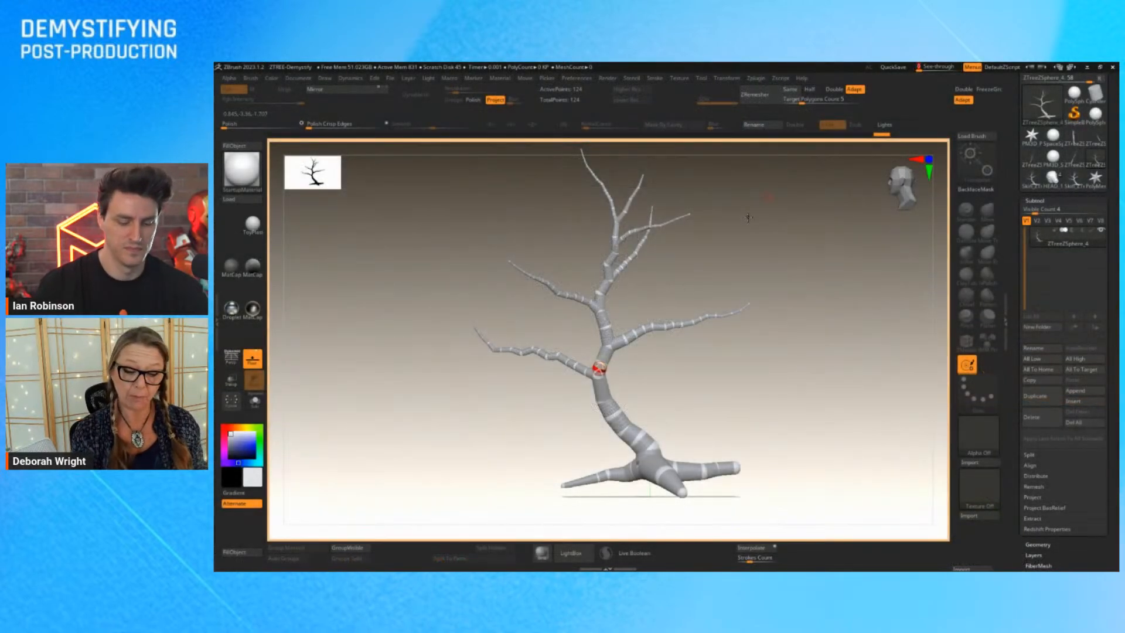
drag(599, 298, 639, 253)
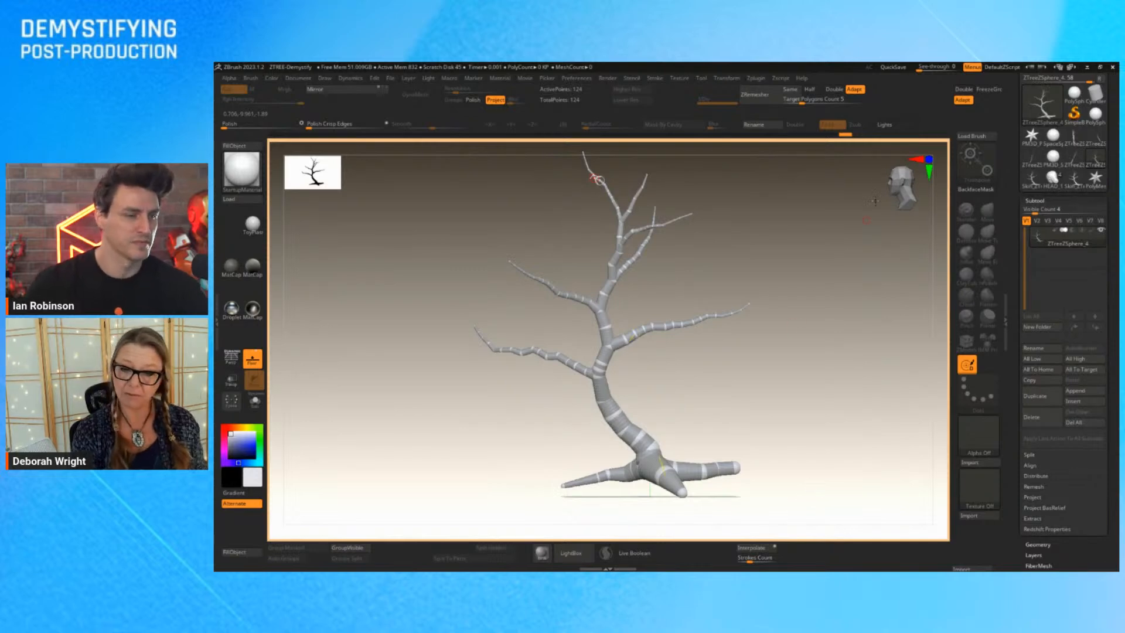
Overlay the reference sketch at See-through 52, reposition the trunk joints below the first fork, and hide the overlay.
drag(921, 66, 944, 67)
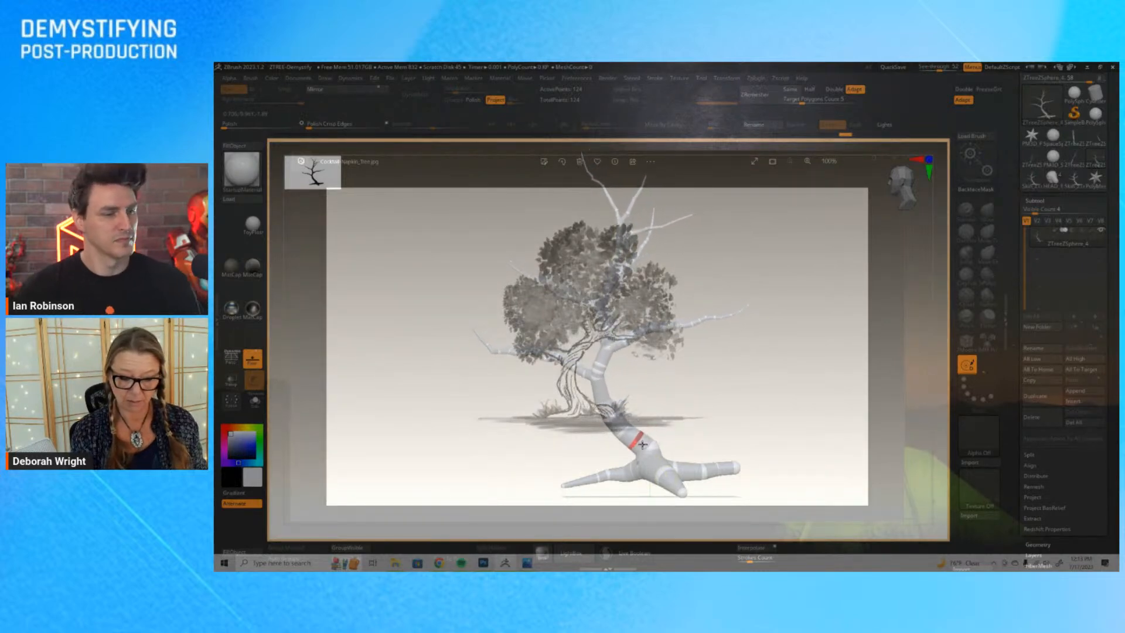
drag(643, 444, 624, 419)
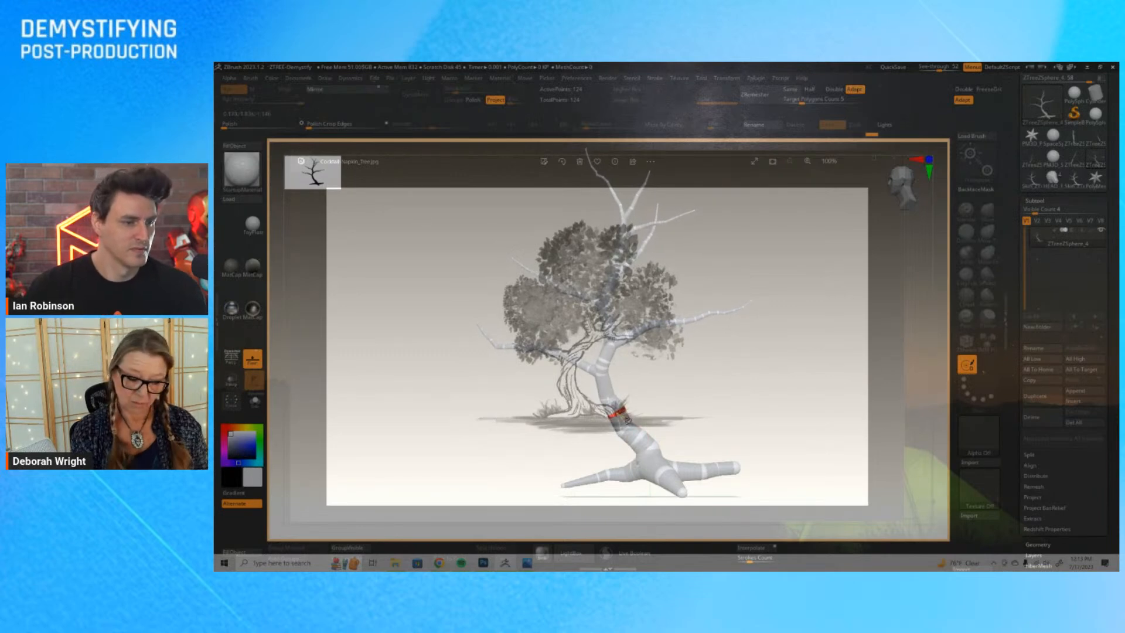
mouse_move(623, 419)
mouse_down()
mouse_move(715, 391)
mouse_move(712, 406)
mouse_move(682, 410)
mouse_up()
click(608, 401)
mouse_move(608, 401)
mouse_down()
mouse_move(610, 387)
mouse_move(665, 380)
mouse_move(606, 392)
mouse_move(596, 372)
mouse_move(690, 363)
mouse_move(604, 379)
mouse_up()
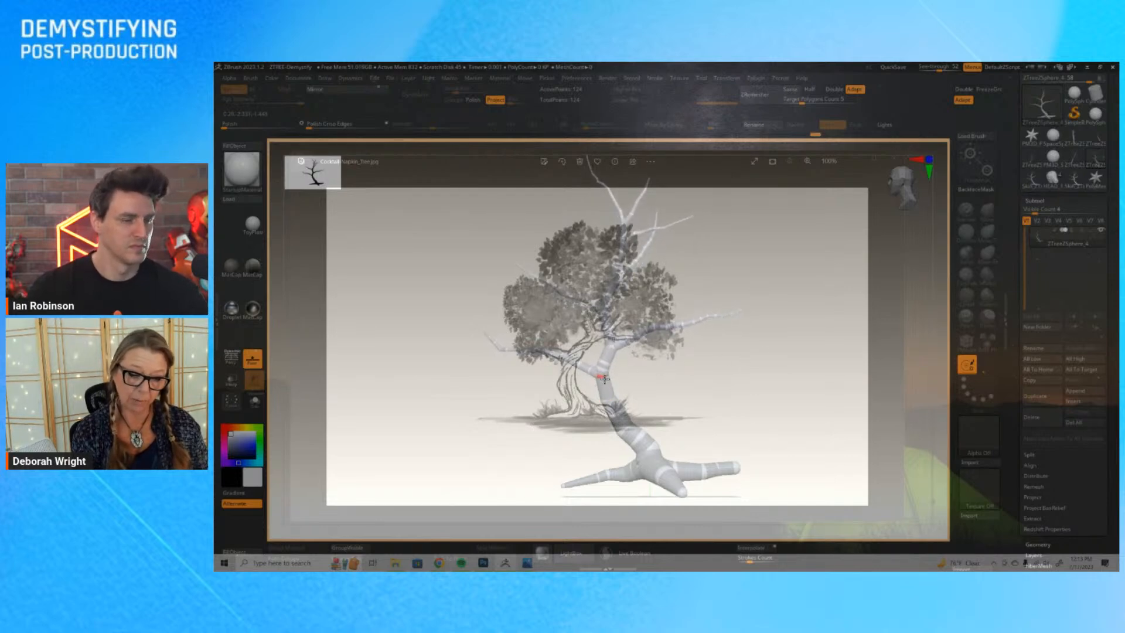
drag(939, 68, 916, 68)
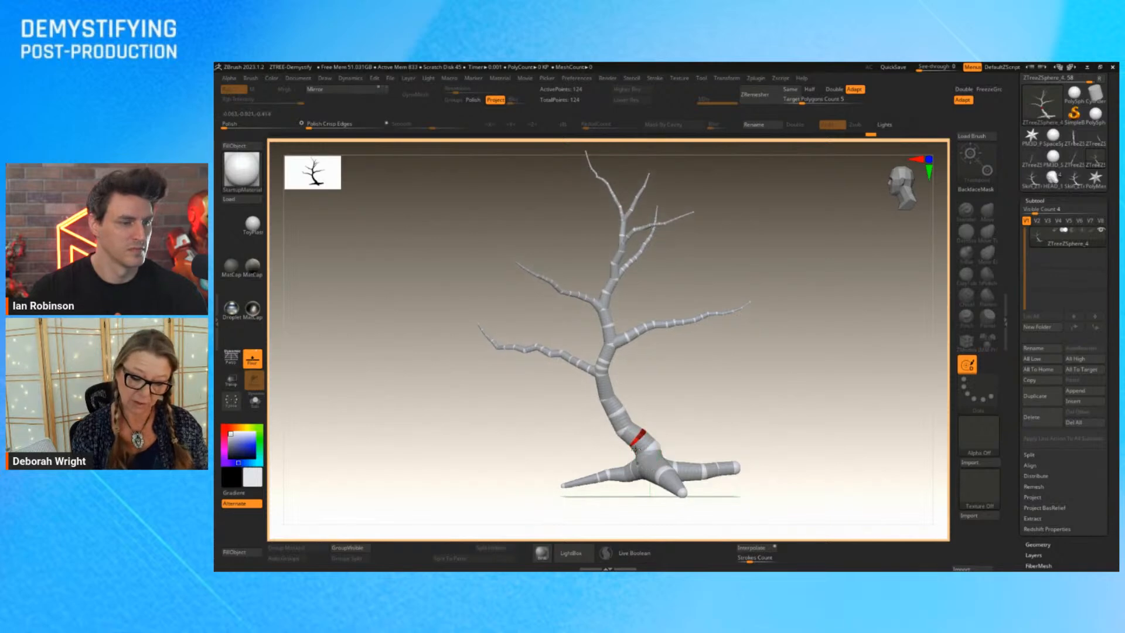
Move the trunk joints between the root base and the first fork to refine the trunk's bend.
mouse_move(653, 440)
mouse_down()
mouse_move(703, 414)
mouse_move(592, 463)
mouse_move(683, 416)
mouse_move(592, 462)
mouse_move(679, 425)
mouse_move(650, 420)
mouse_up()
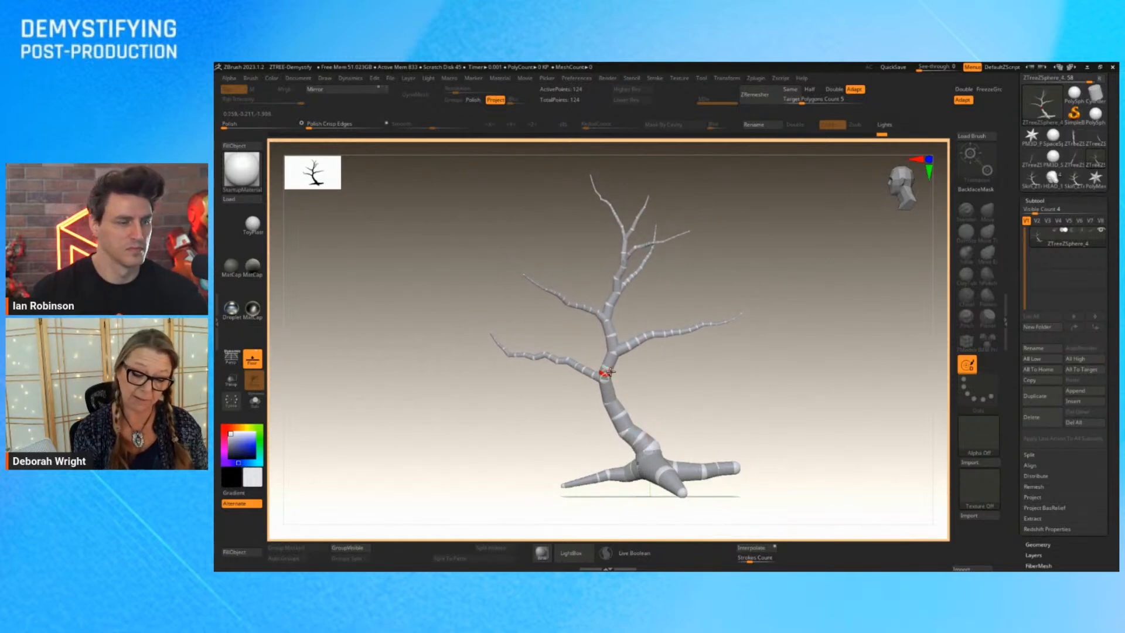
drag(608, 368, 455, 347)
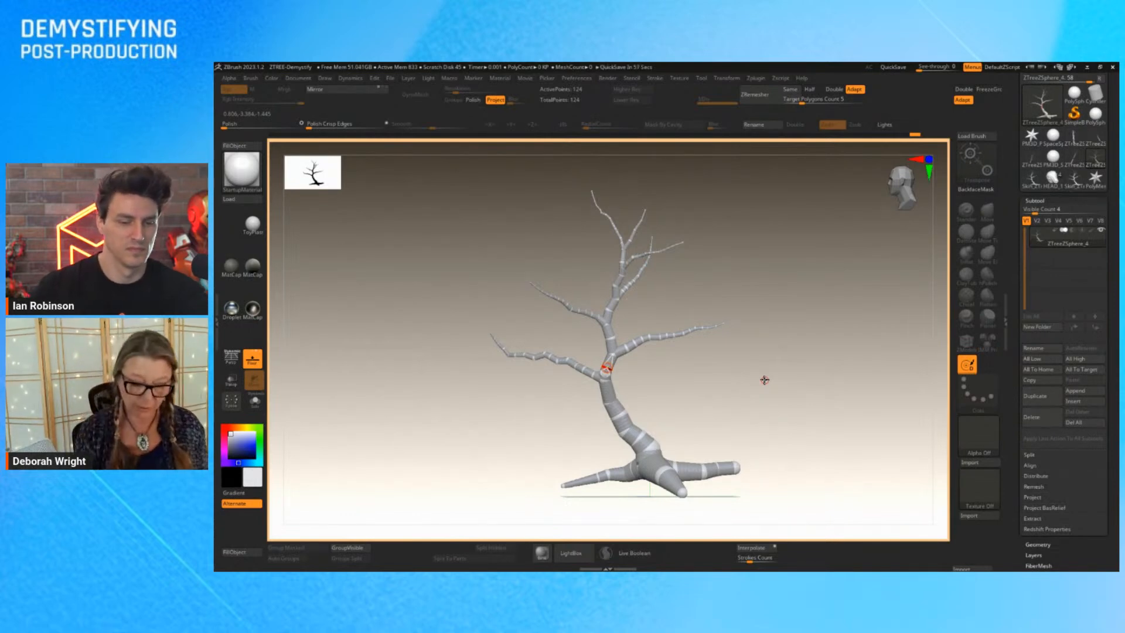
mouse_move(611, 413)
mouse_down()
mouse_move(592, 429)
mouse_move(603, 404)
mouse_up()
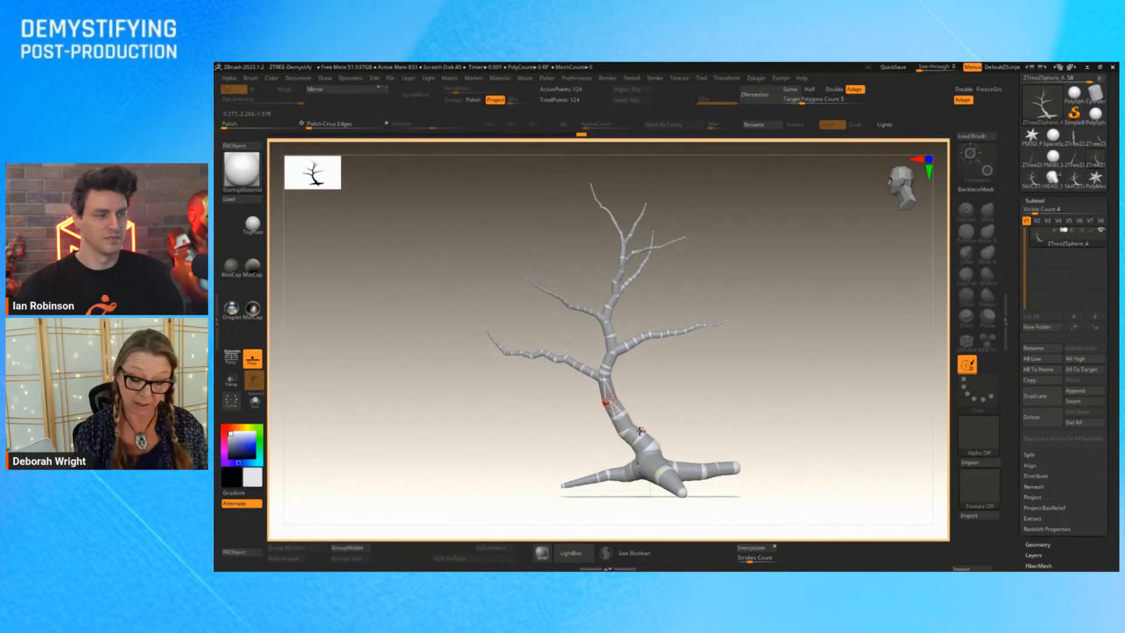
drag(633, 434, 665, 416)
Add a ZSphere on the lower-left branch, pull it outward into a new side branch, and thin that branch.
key(q)
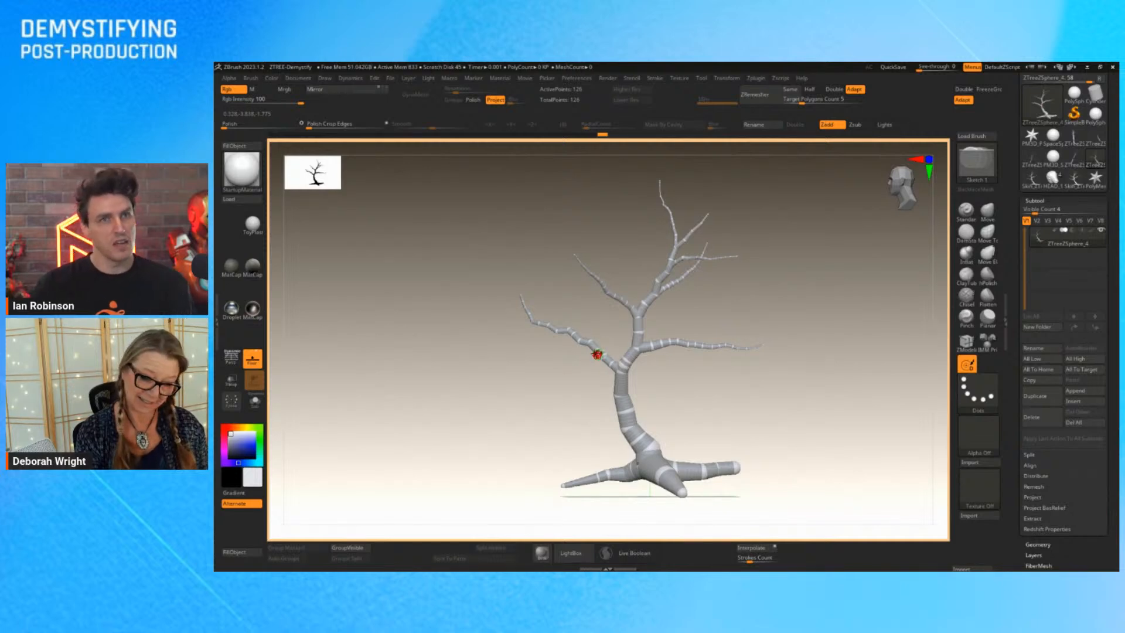
click(593, 354)
key(w)
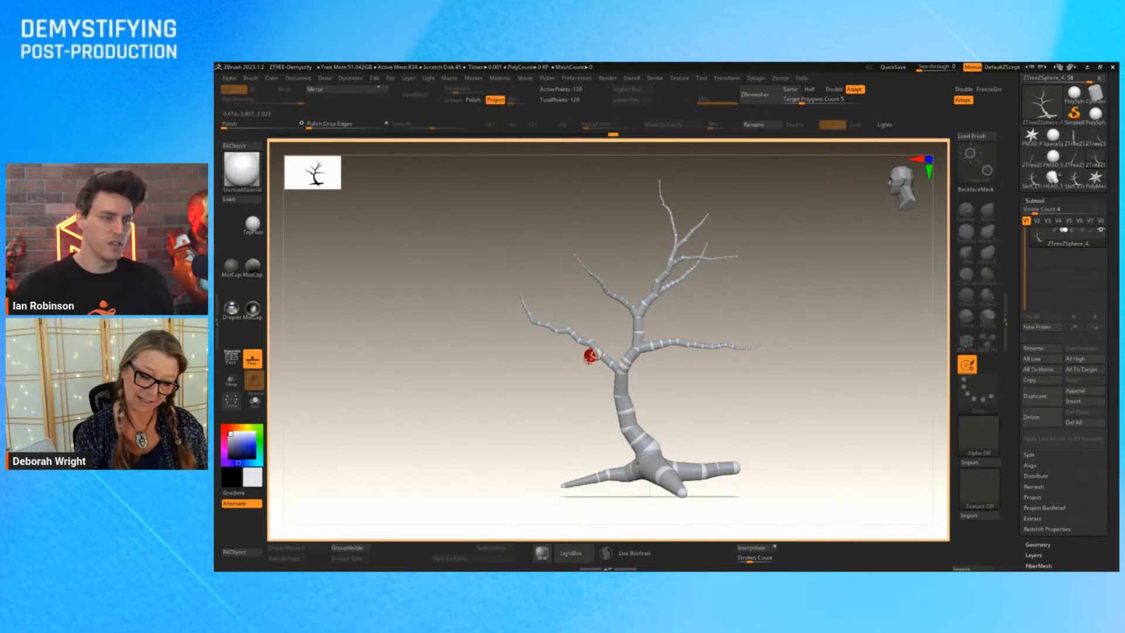
mouse_move(593, 354)
mouse_down()
mouse_move(547, 379)
mouse_move(535, 353)
mouse_up()
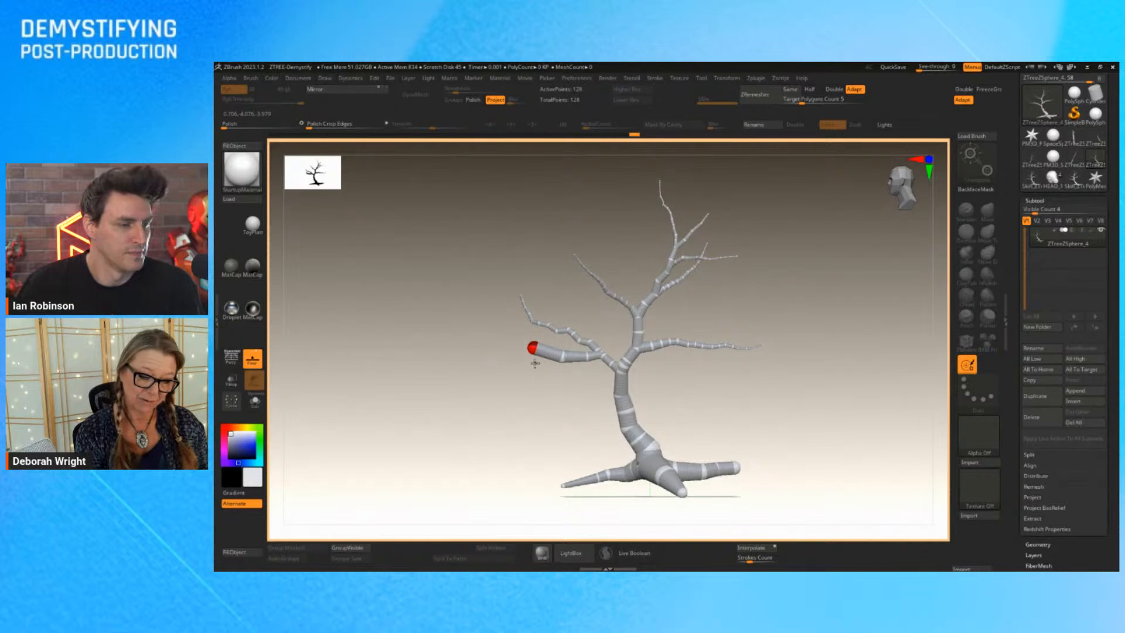
click(561, 355)
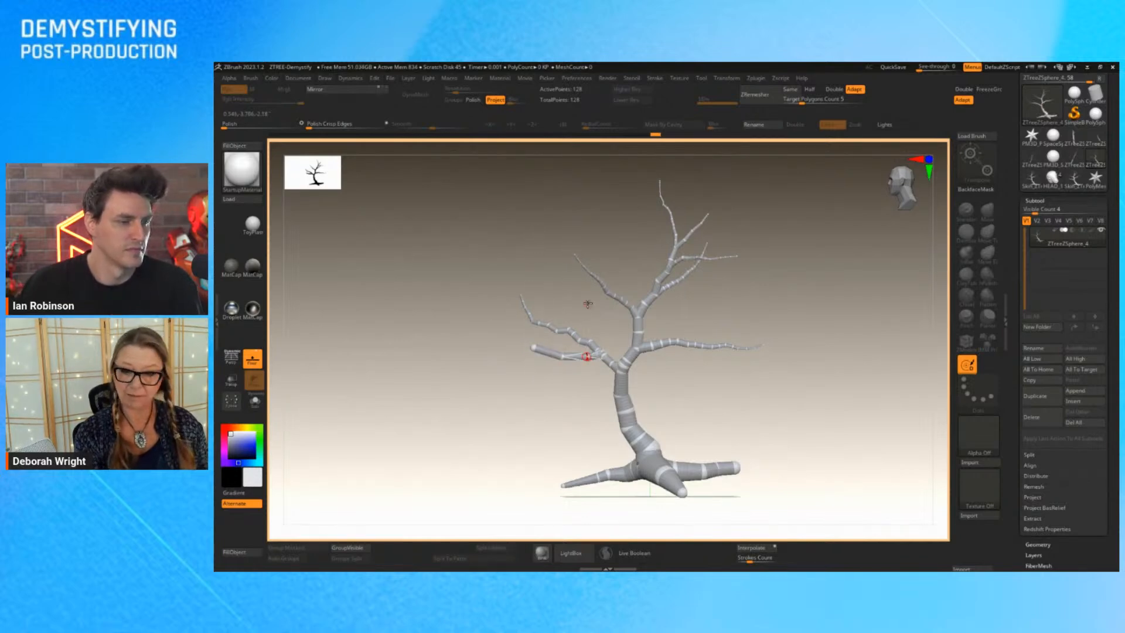
Compare the new branch with the reference sketch, leave See-through at 7, and nudge the lower-left limb at its fork.
drag(920, 66, 938, 66)
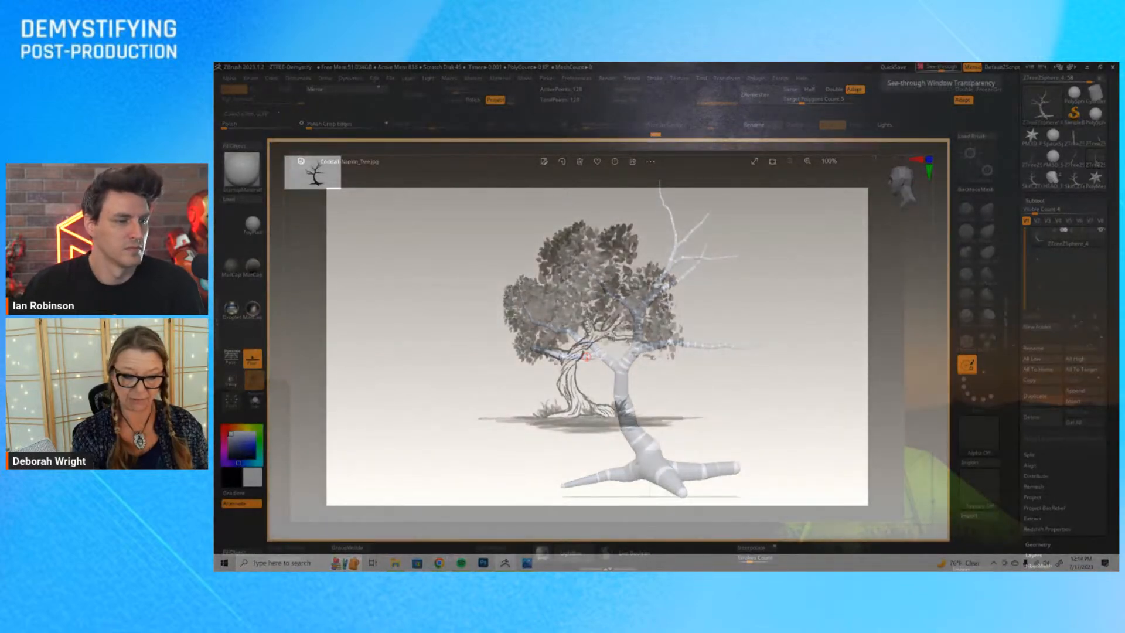
drag(942, 68, 978, 72)
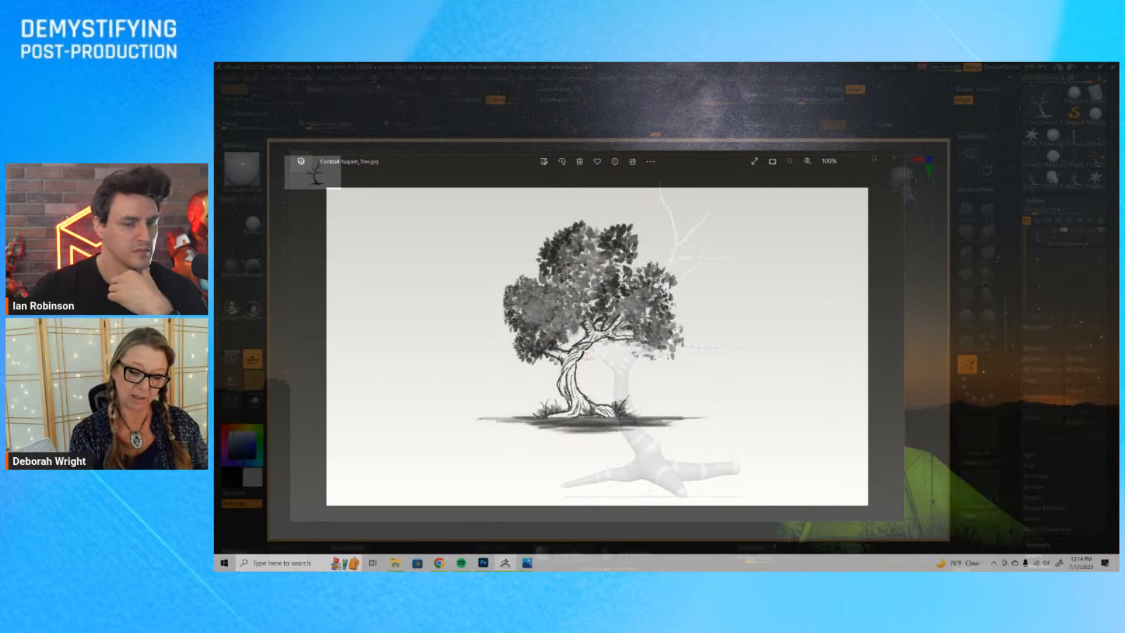
drag(958, 68, 922, 68)
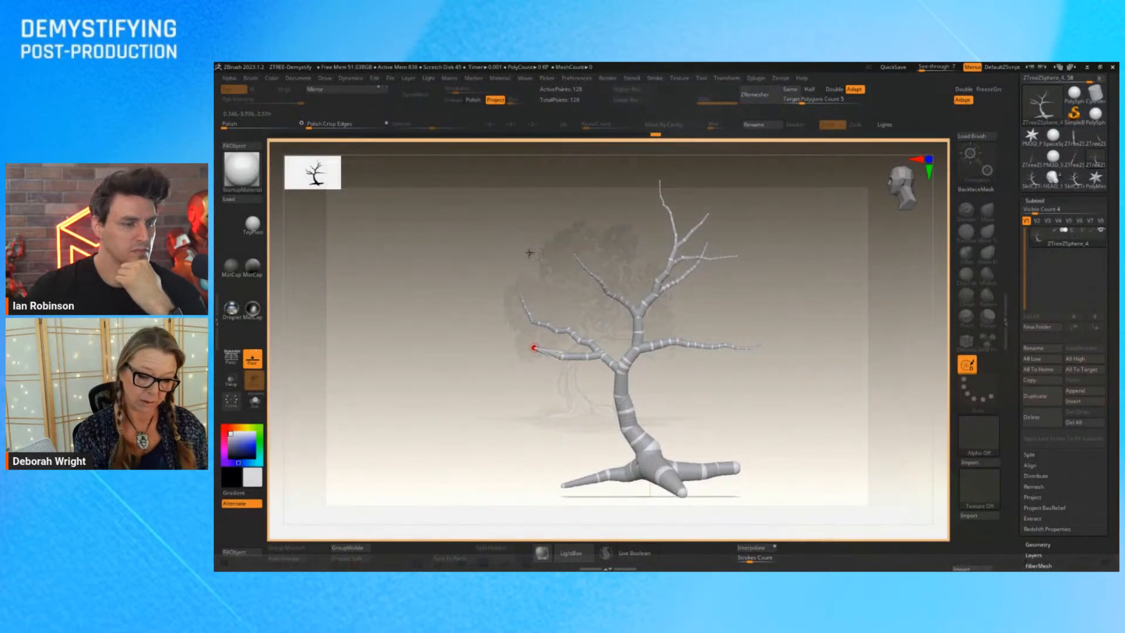
drag(601, 355, 590, 406)
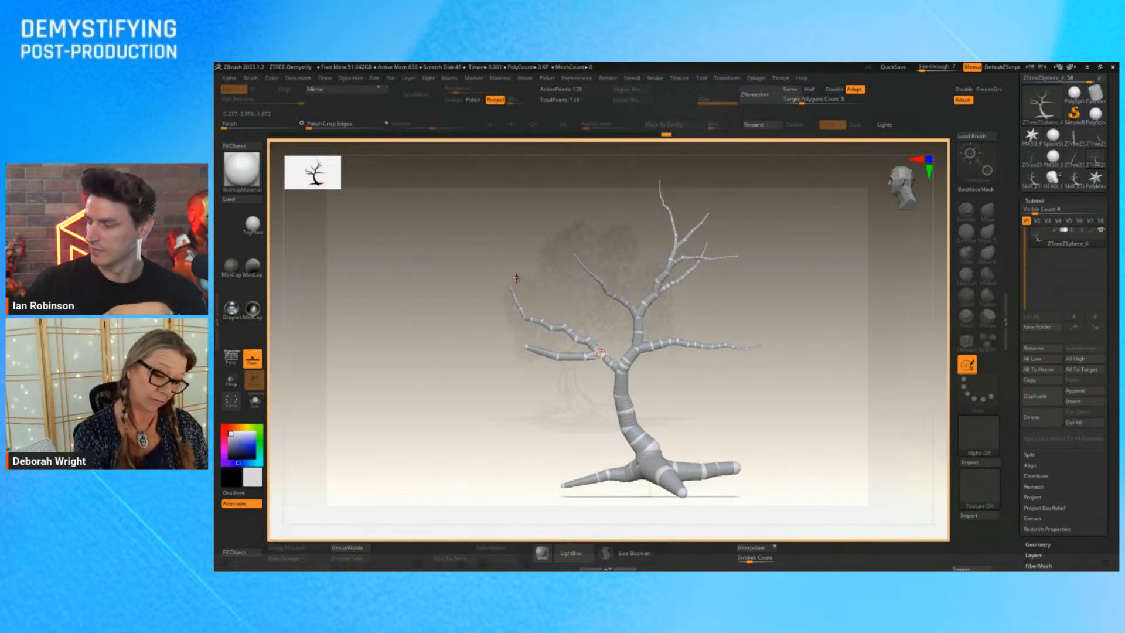
key(shift+a)
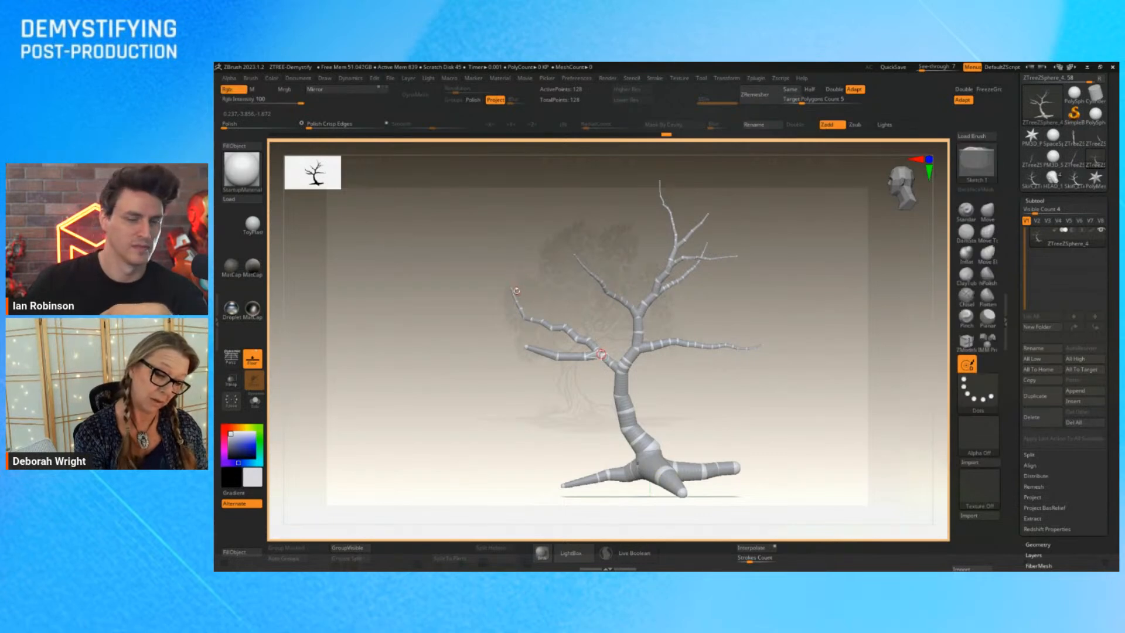
key(shift+a)
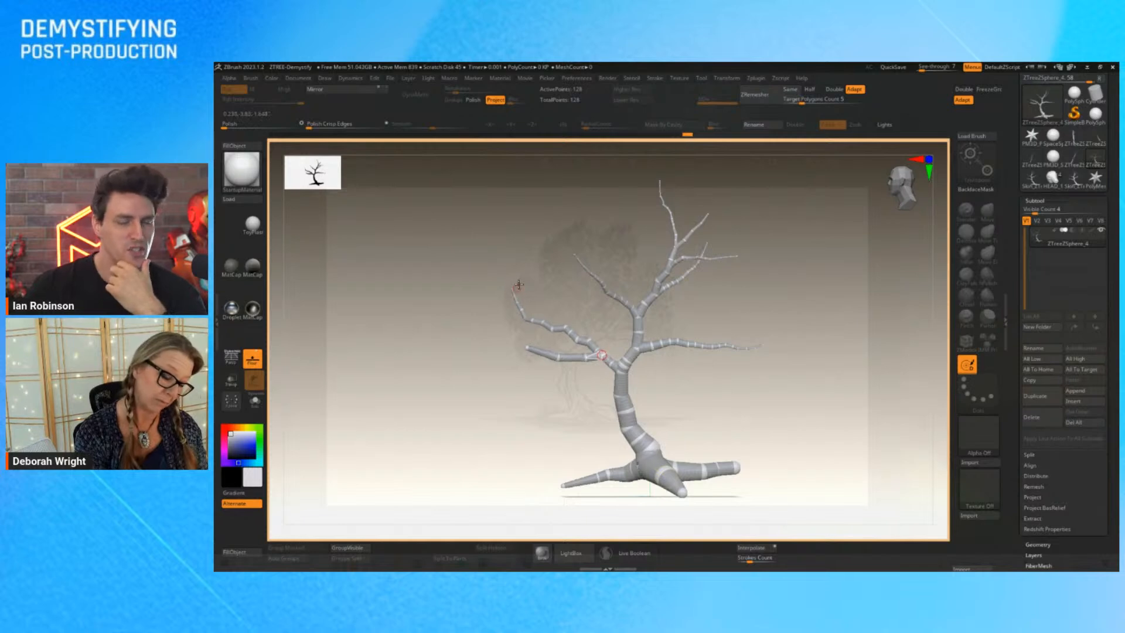
Shorten the upper fork of the lower-left limb by deleting its three end ZSpheres.
alt+drag(547, 259, 728, 312)
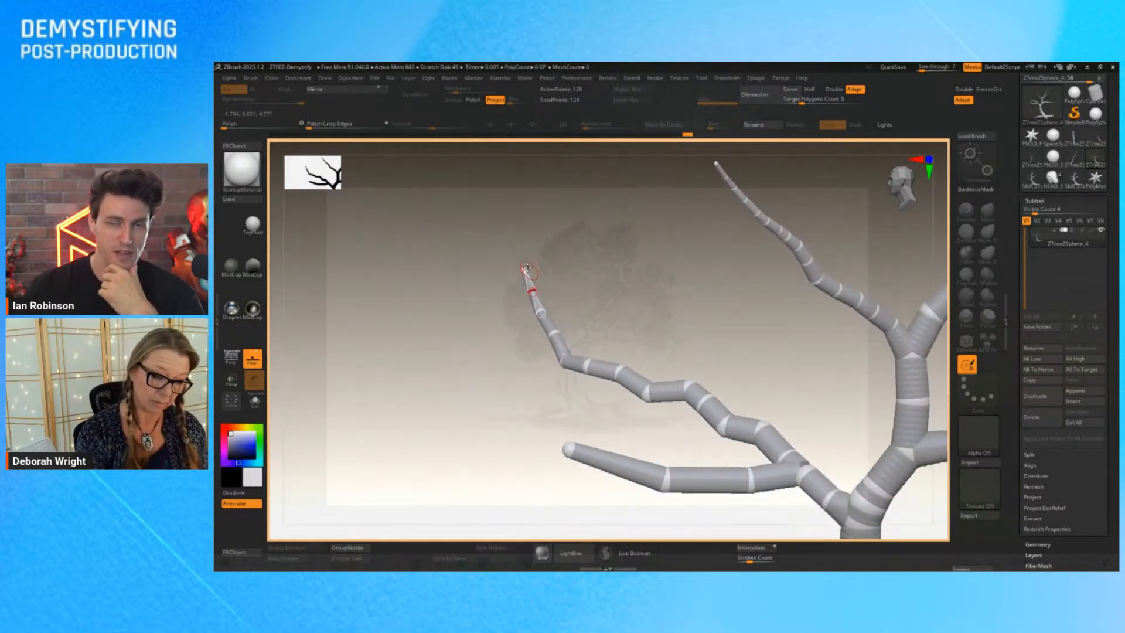
key(q)
alt+click(525, 269)
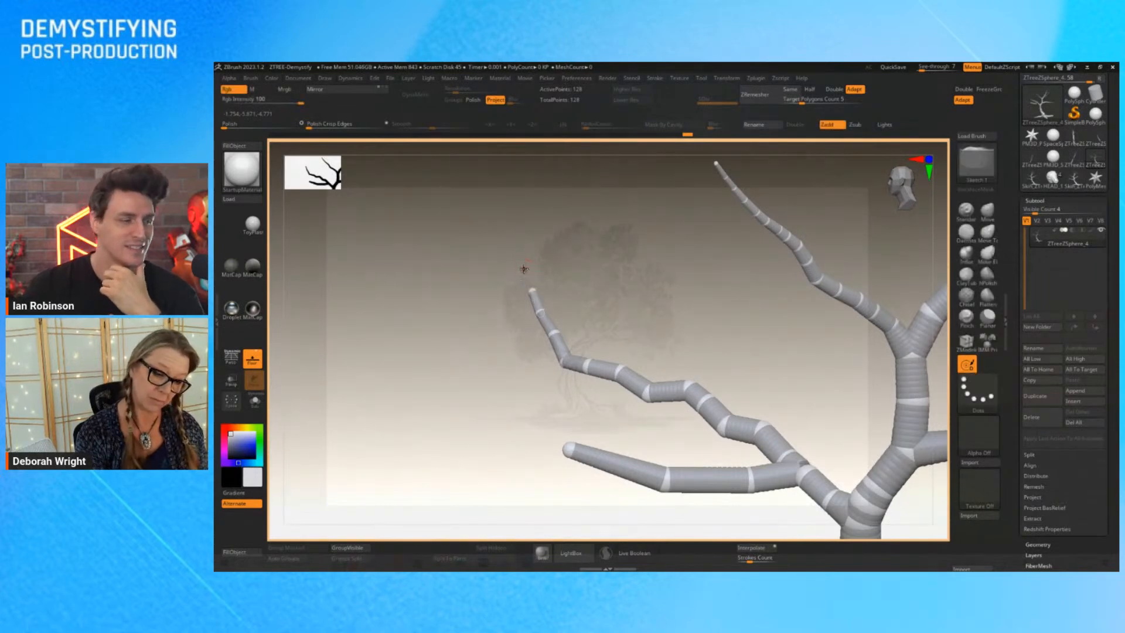
alt+click(532, 289)
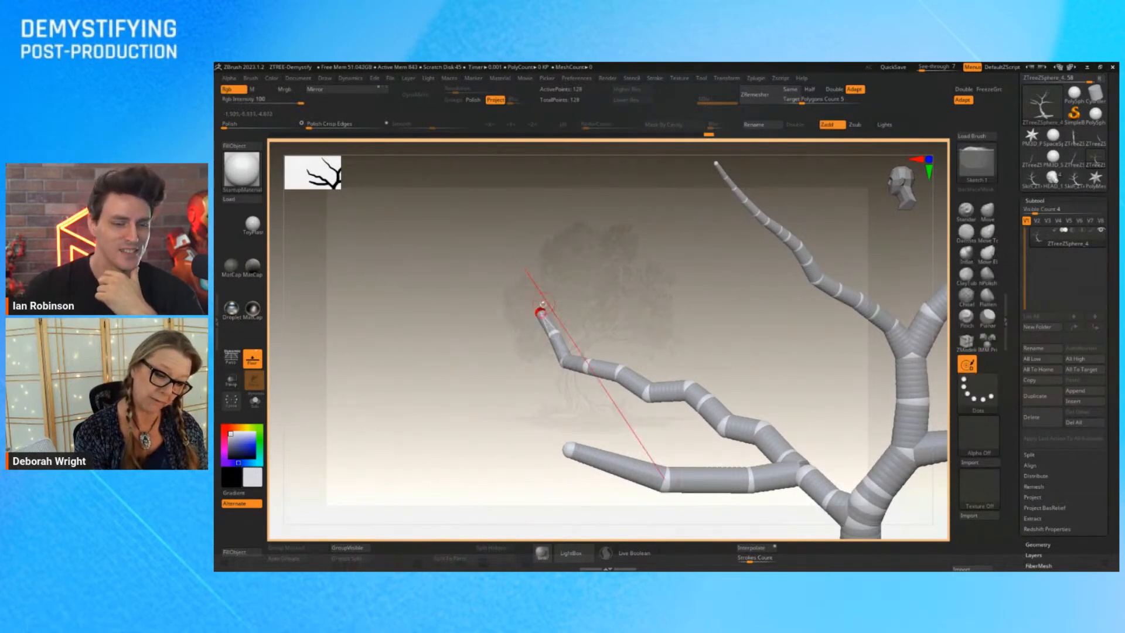
alt+click(540, 312)
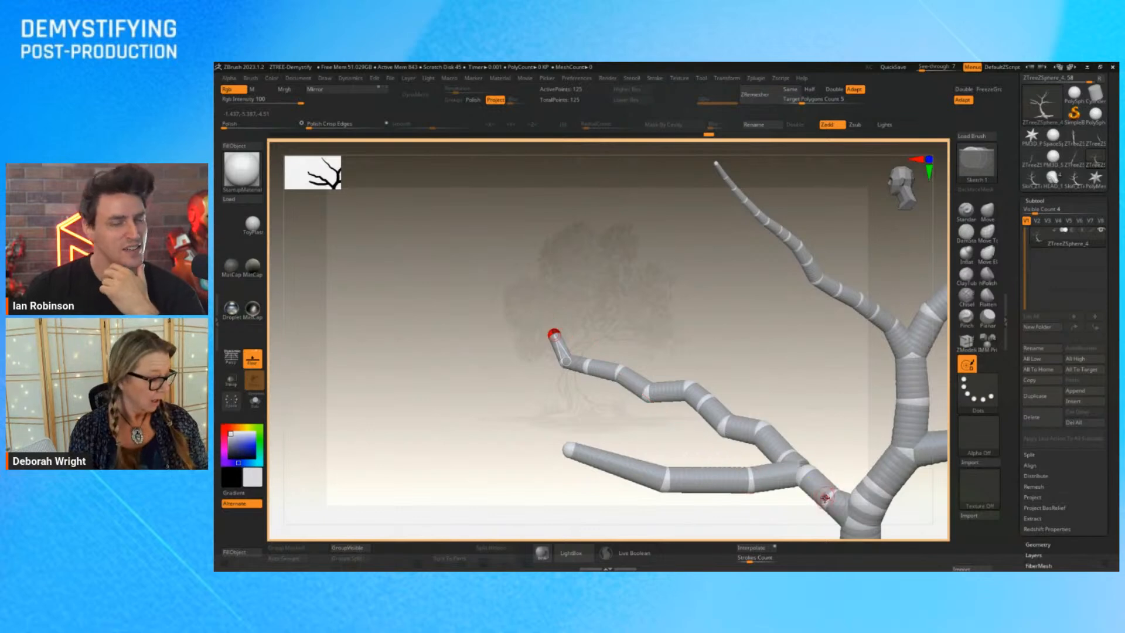
key(f)
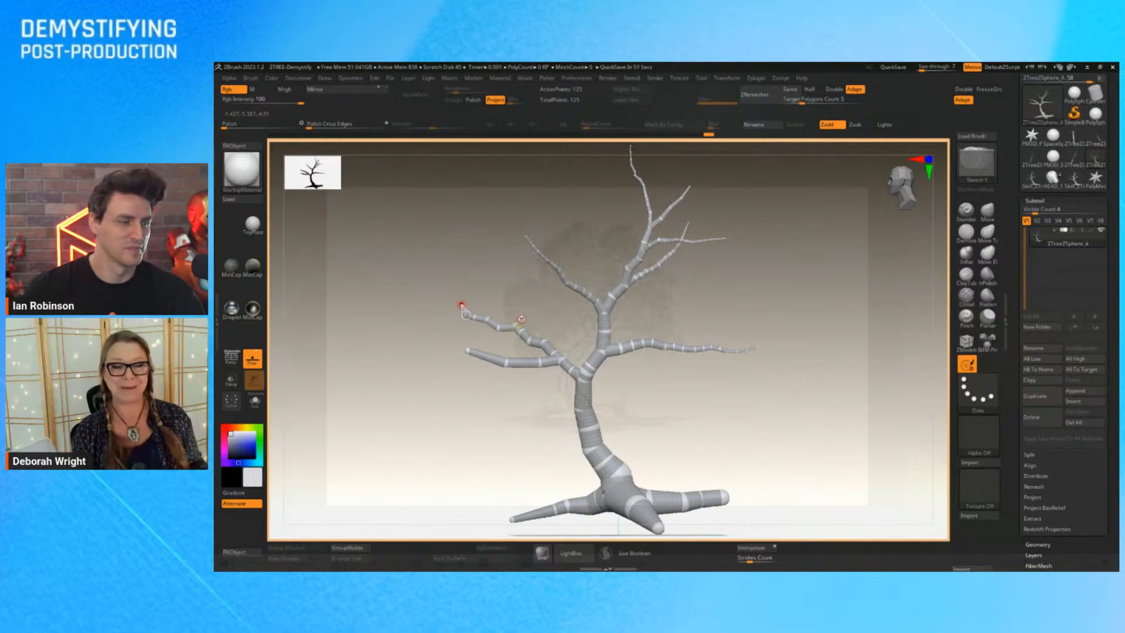
Move an inner joint of the far-left upper branch to straighten its bend near the fork.
key(w)
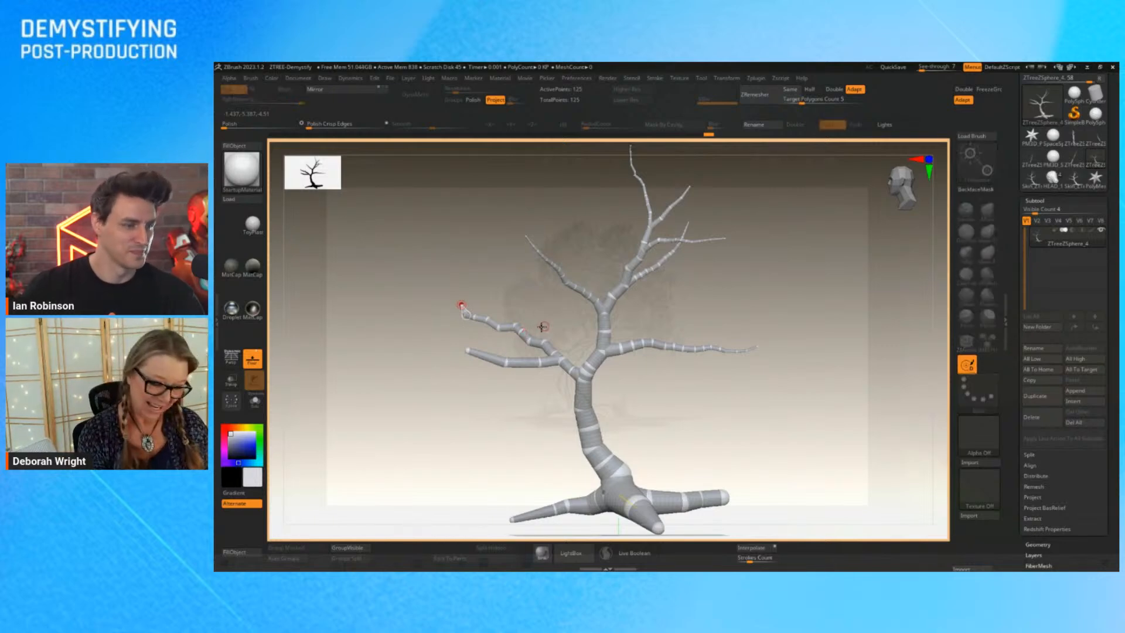
mouse_move(520, 327)
mouse_down()
mouse_move(502, 319)
mouse_move(531, 337)
mouse_up()
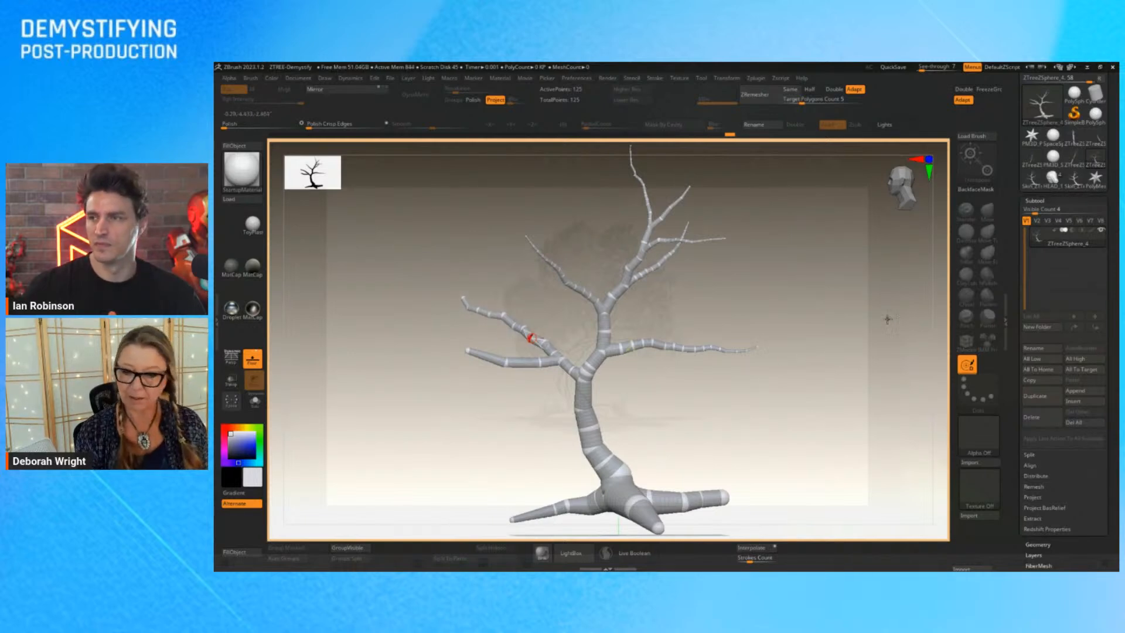
View the existing Skin_ZTreeZSphere1 mesh from another angle and return to the ZTreeZSphere_4 tool.
click(1074, 179)
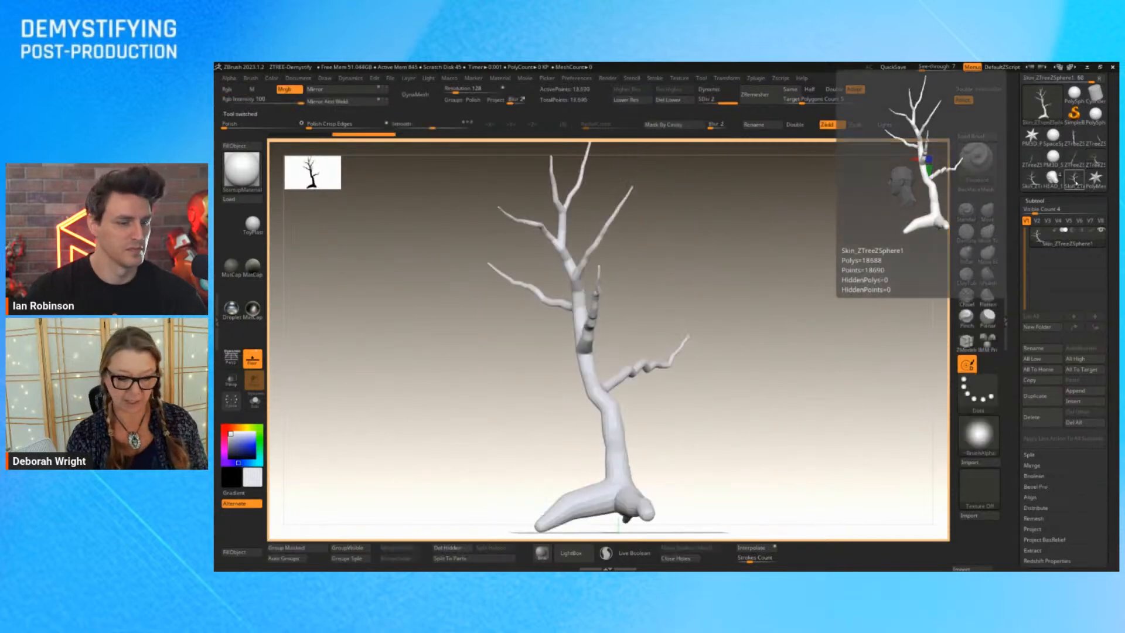
drag(762, 451, 721, 463)
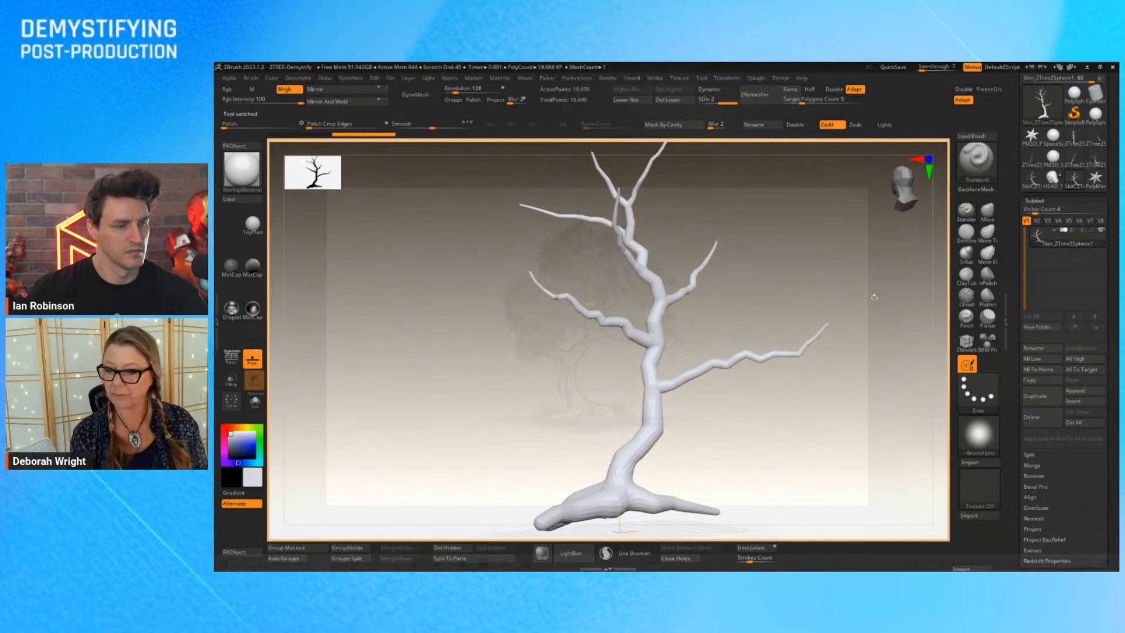
click(1095, 158)
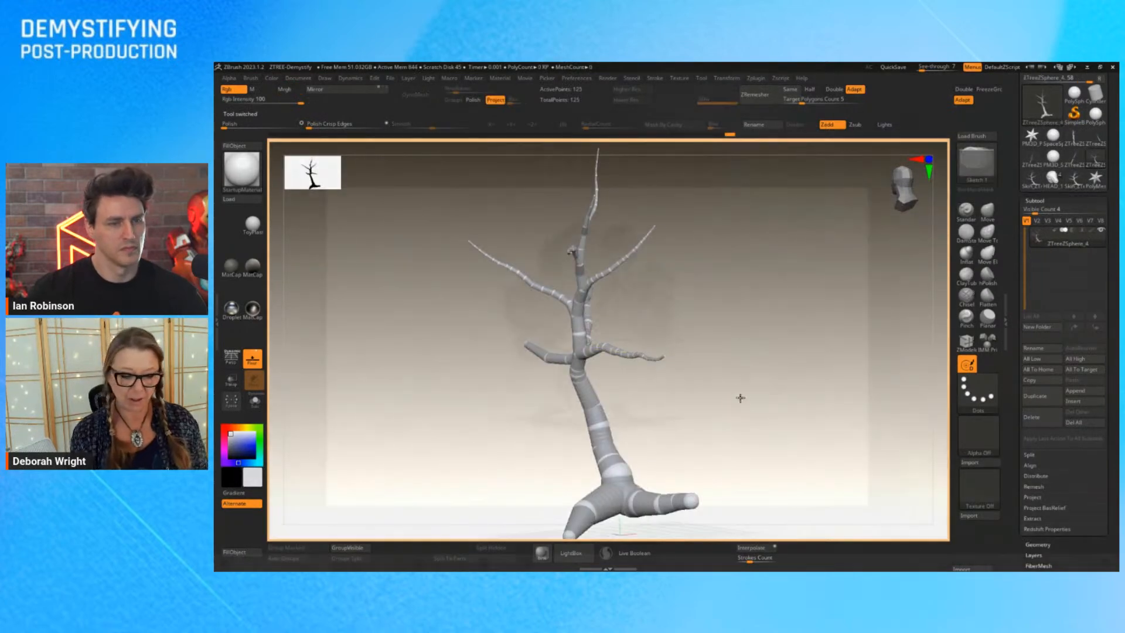
Smooth the bend of the far-left upper branch with an added joint and swing the crown at the first fork.
drag(740, 398, 782, 388)
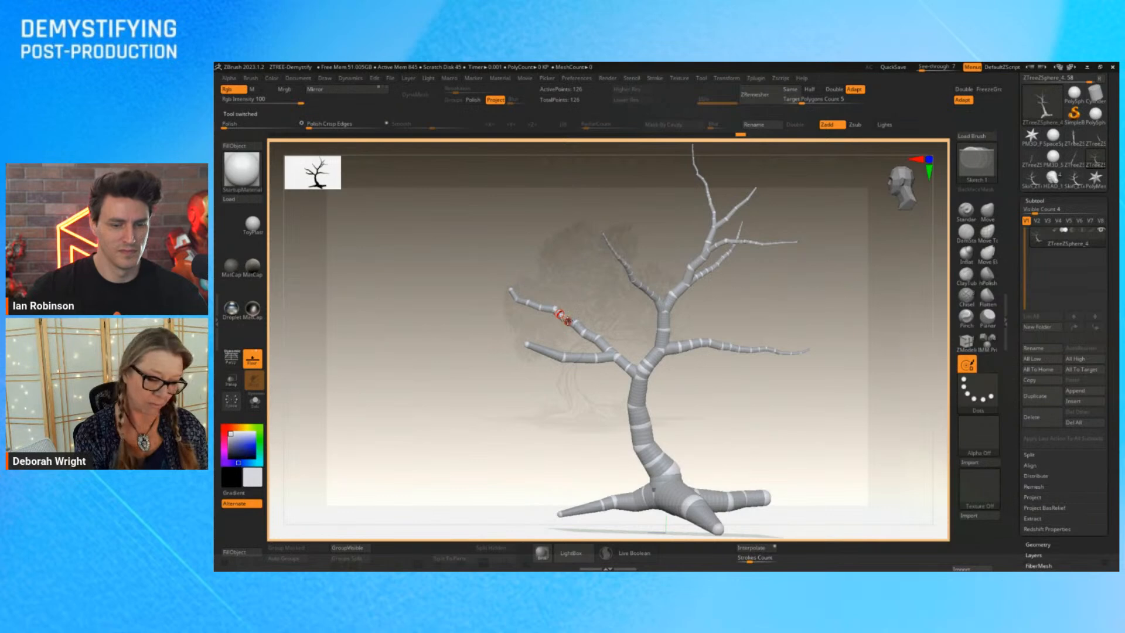
key(ctrl)
drag(554, 307, 549, 303)
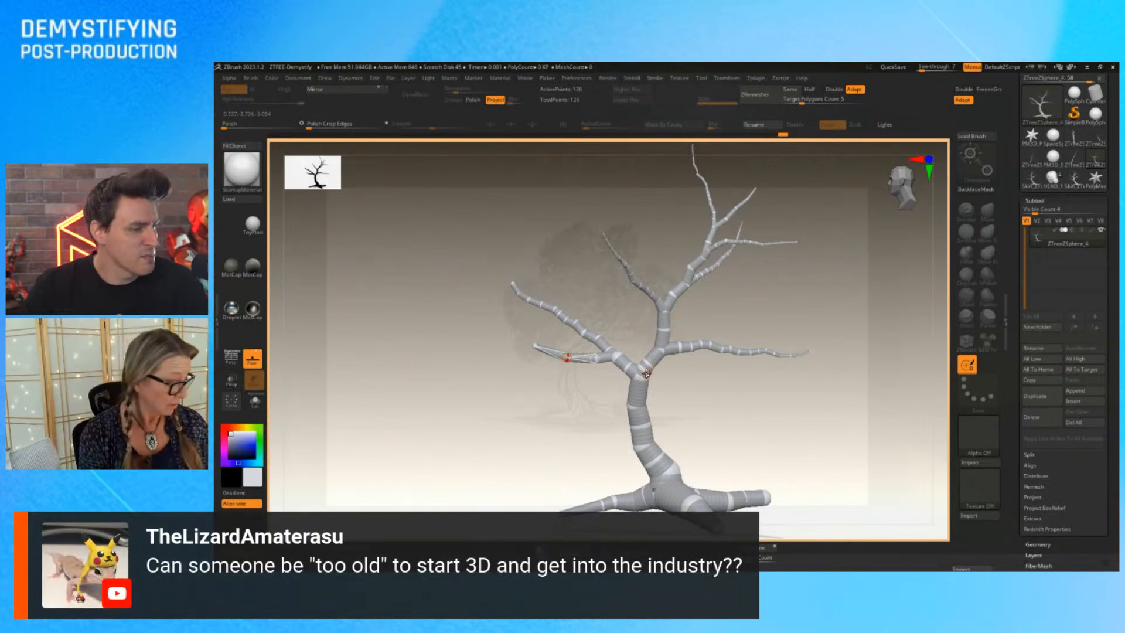
drag(643, 374, 879, 375)
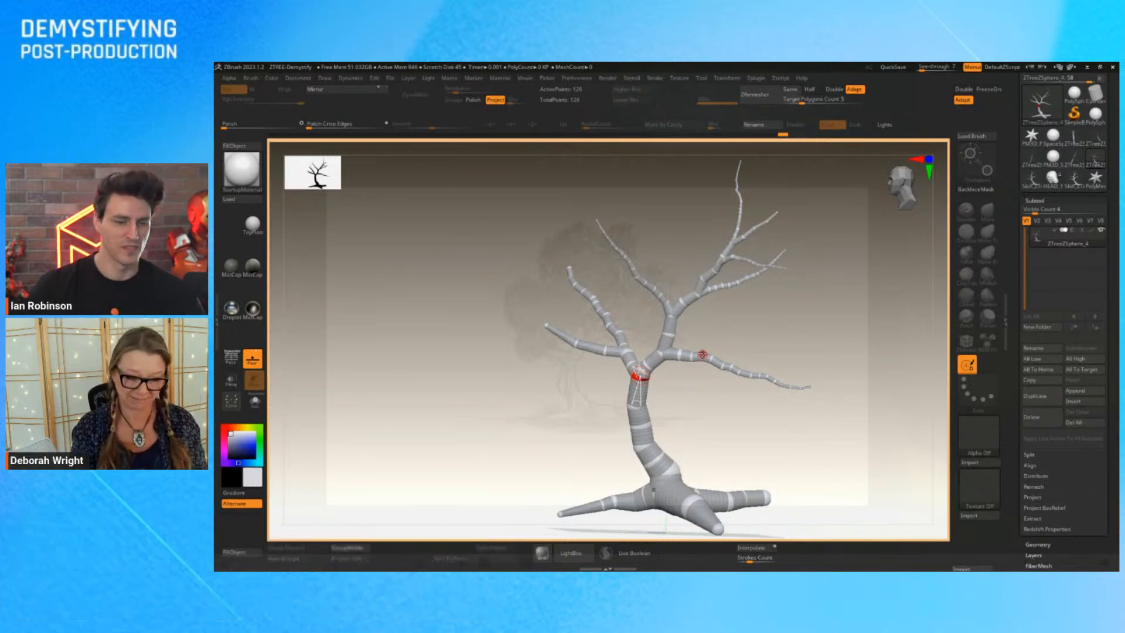
Reposition the joints of the front and rear roots so the roots spread level along the floor.
mouse_move(758, 468)
mouse_down()
mouse_move(721, 455)
mouse_move(769, 454)
mouse_up()
drag(850, 432, 818, 448)
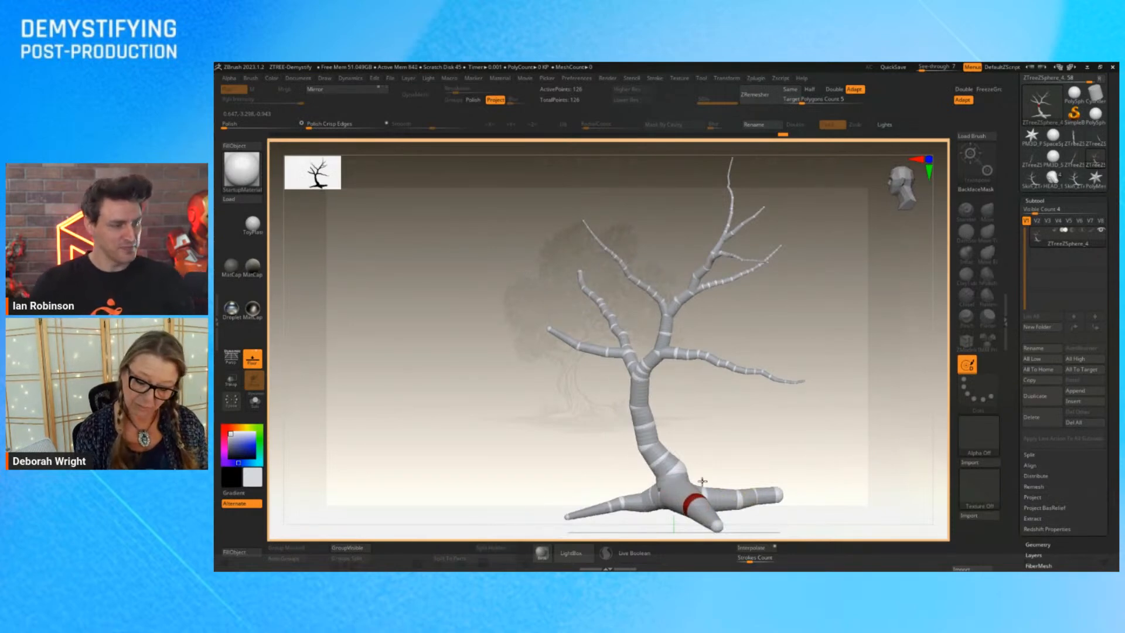
mouse_move(746, 448)
mouse_down()
mouse_move(818, 435)
mouse_move(803, 381)
mouse_move(702, 459)
mouse_move(706, 448)
mouse_move(692, 450)
mouse_move(739, 466)
mouse_up()
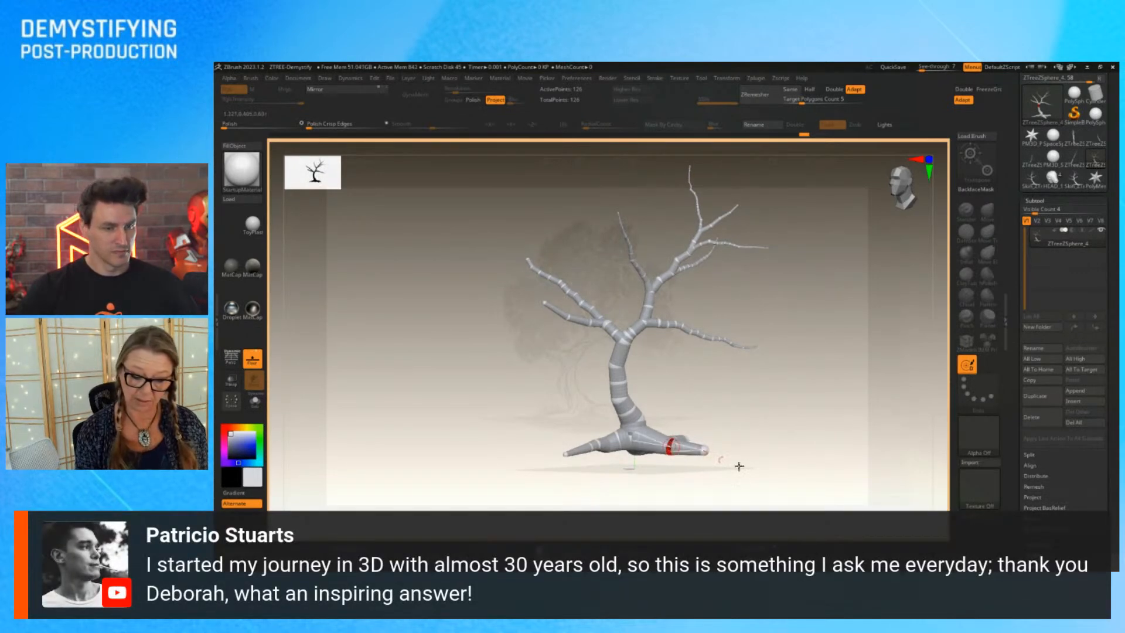
drag(826, 406, 824, 434)
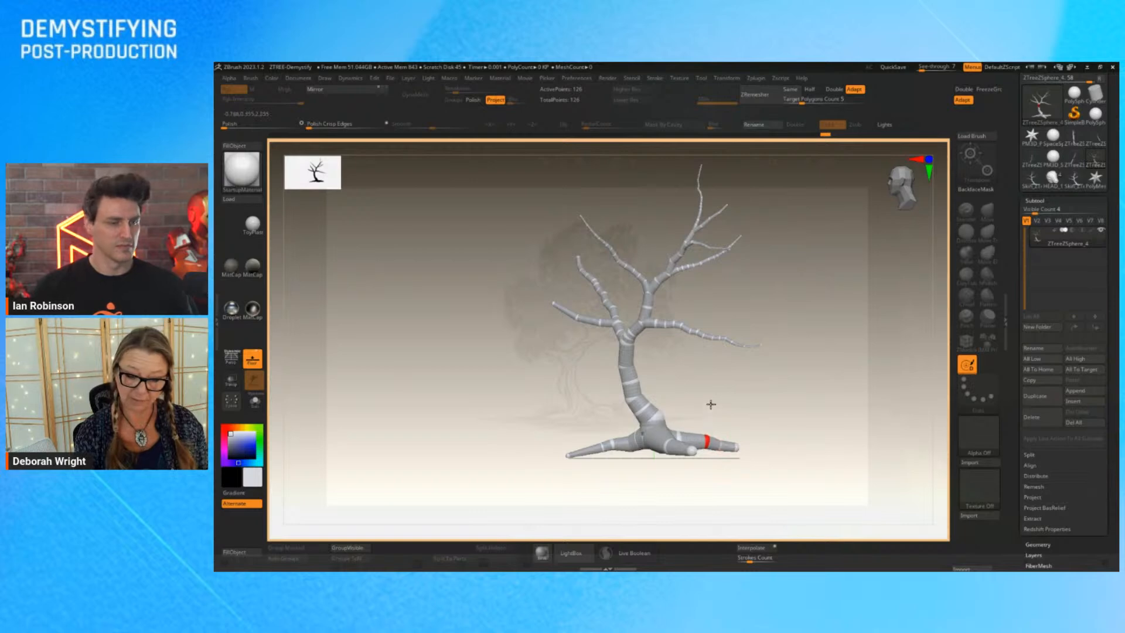
mouse_move(816, 460)
mouse_down()
mouse_move(748, 465)
mouse_move(838, 467)
mouse_move(829, 441)
mouse_move(818, 459)
mouse_up()
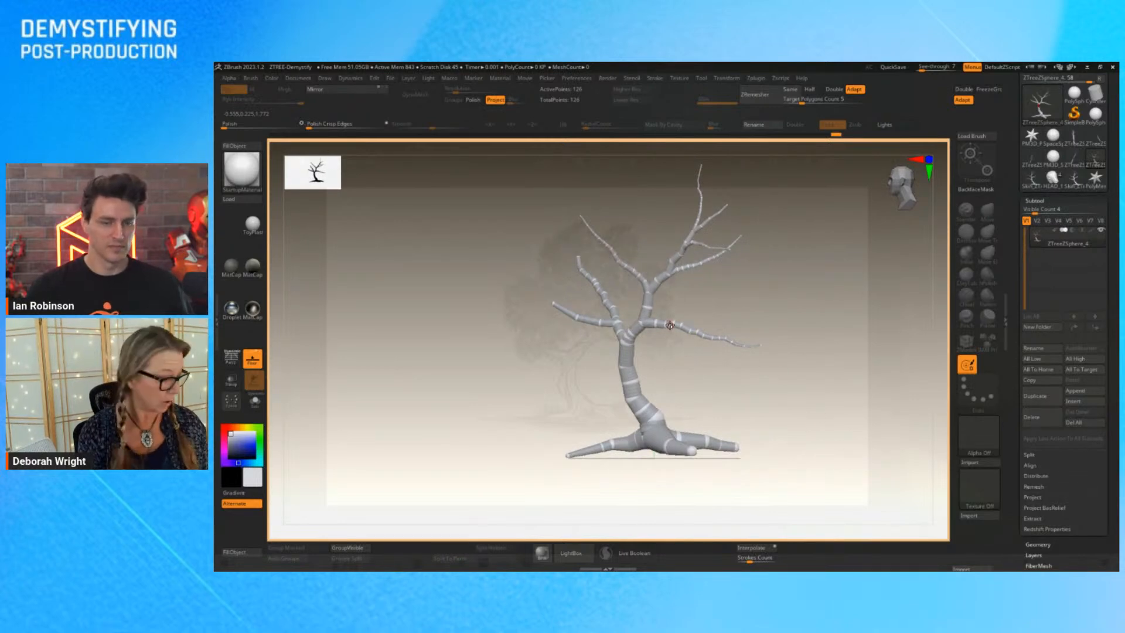
Swing the lower-right branch upward and tilt the upper crown at its fork to the right.
drag(669, 334, 664, 324)
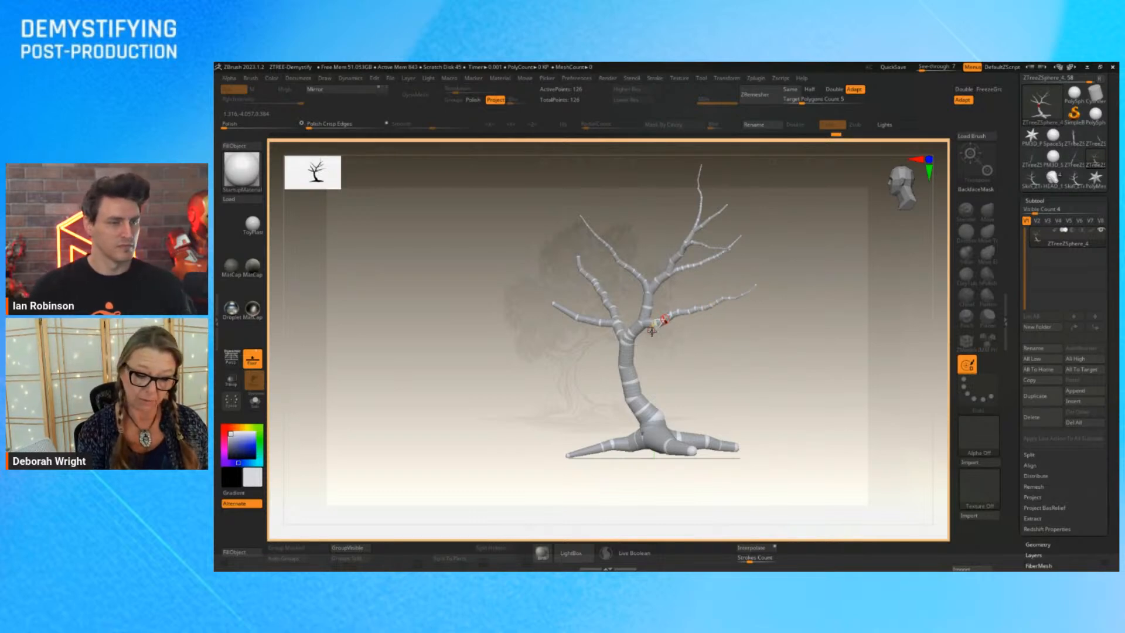
drag(650, 307, 665, 275)
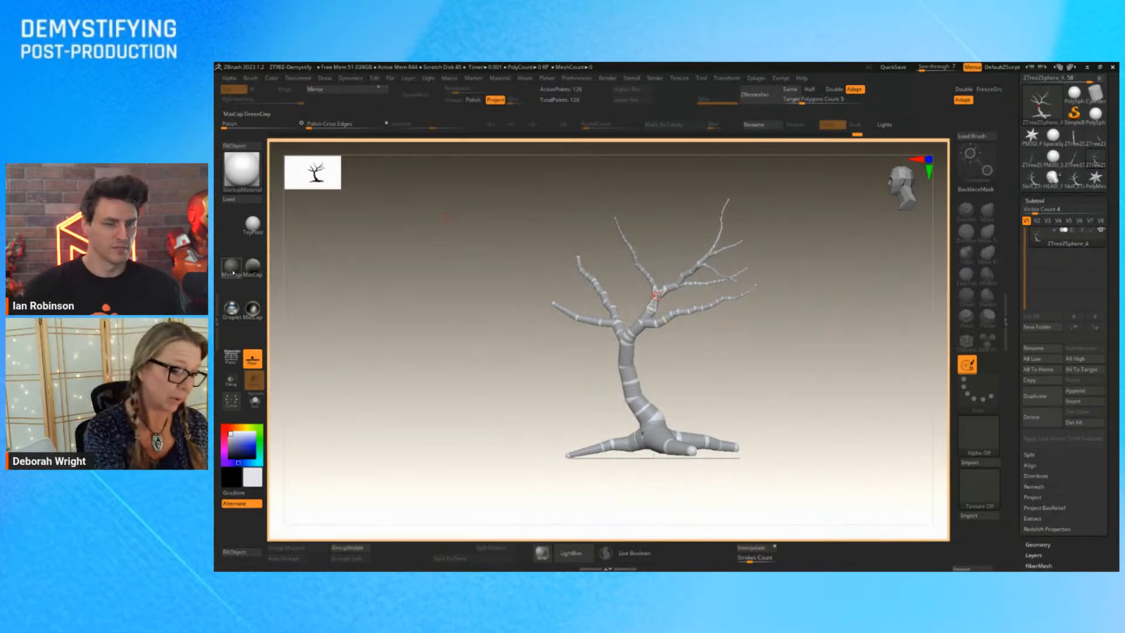
Dock the Zplugin palette beside the canvas and expand the ZTree plugin's Mesh options.
double_click(216, 321)
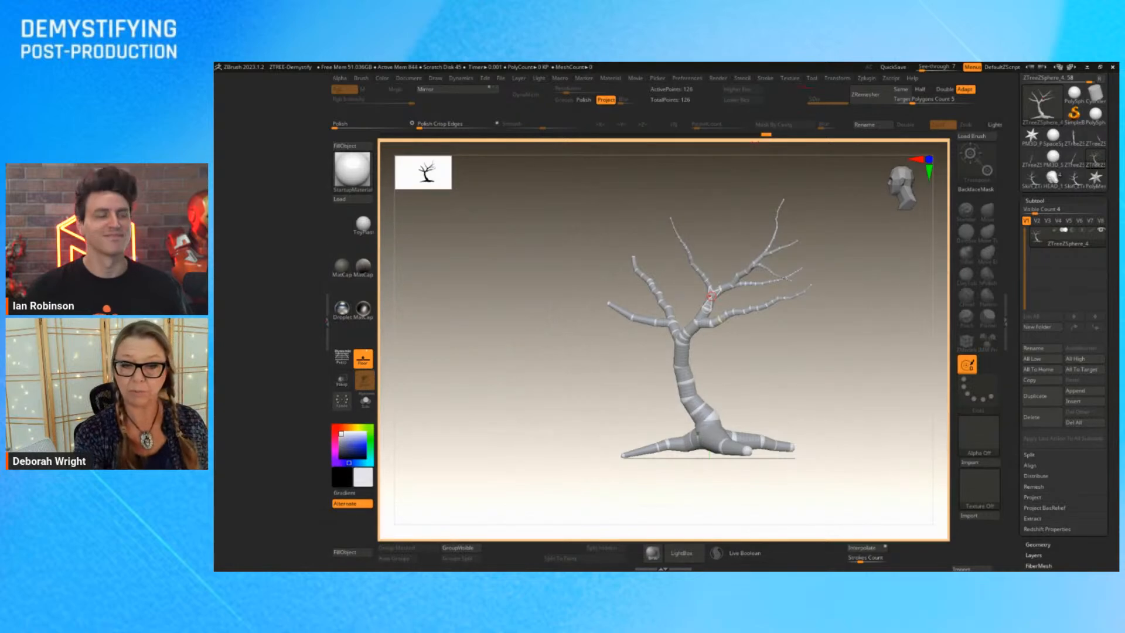
click(866, 79)
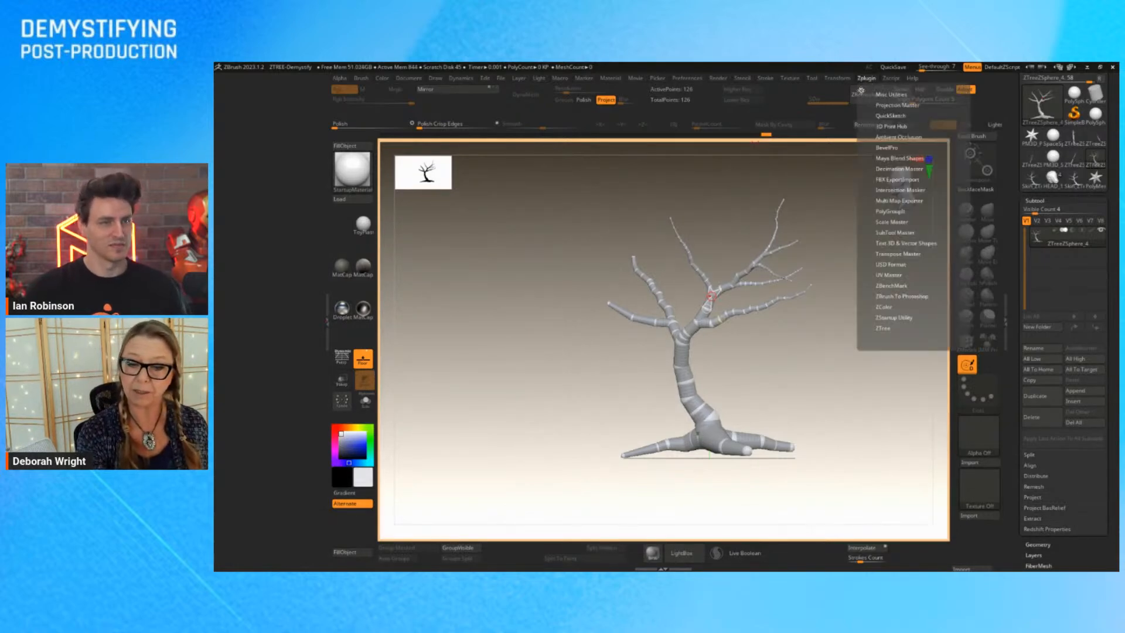
click(861, 90)
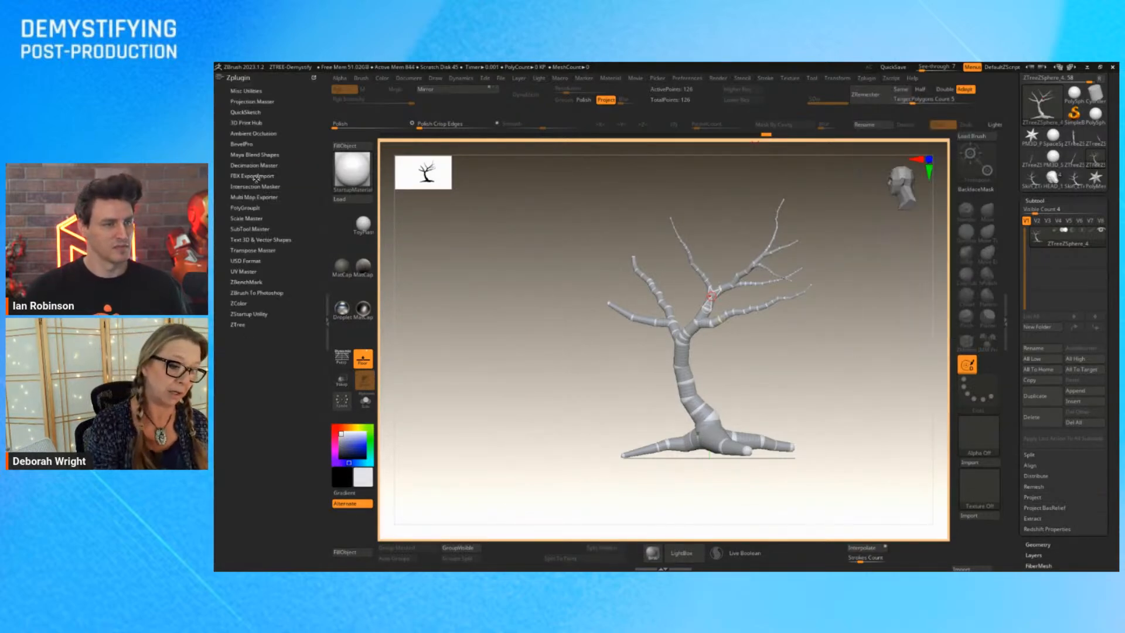
click(240, 325)
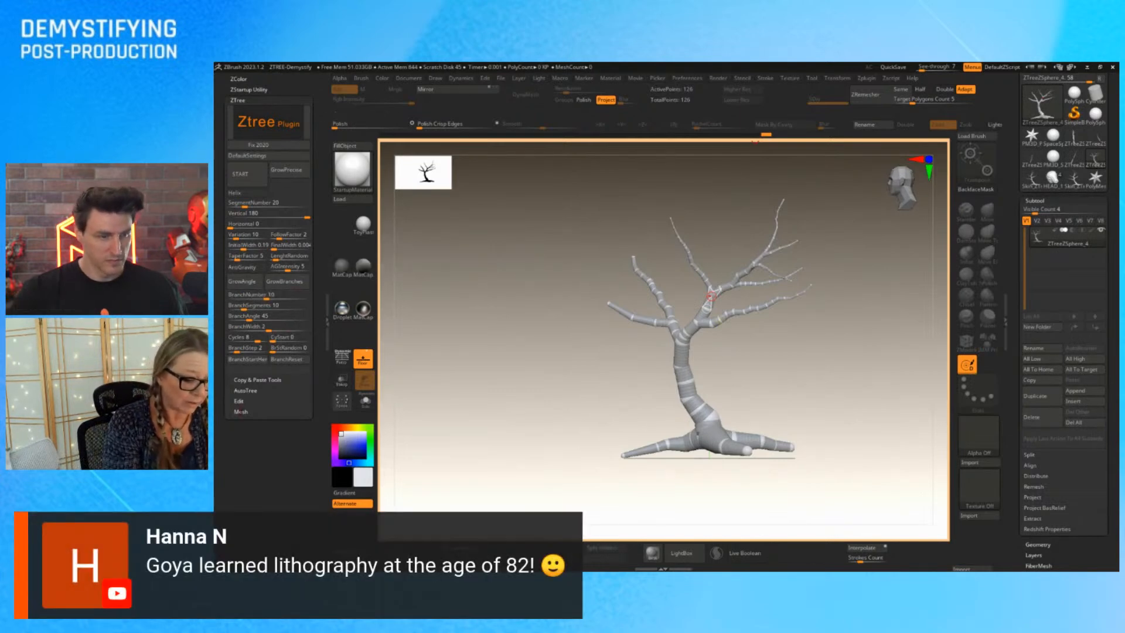
click(239, 413)
Try to generate a unified mesh from the ZSphere tree and open the skinned tree tool.
click(245, 422)
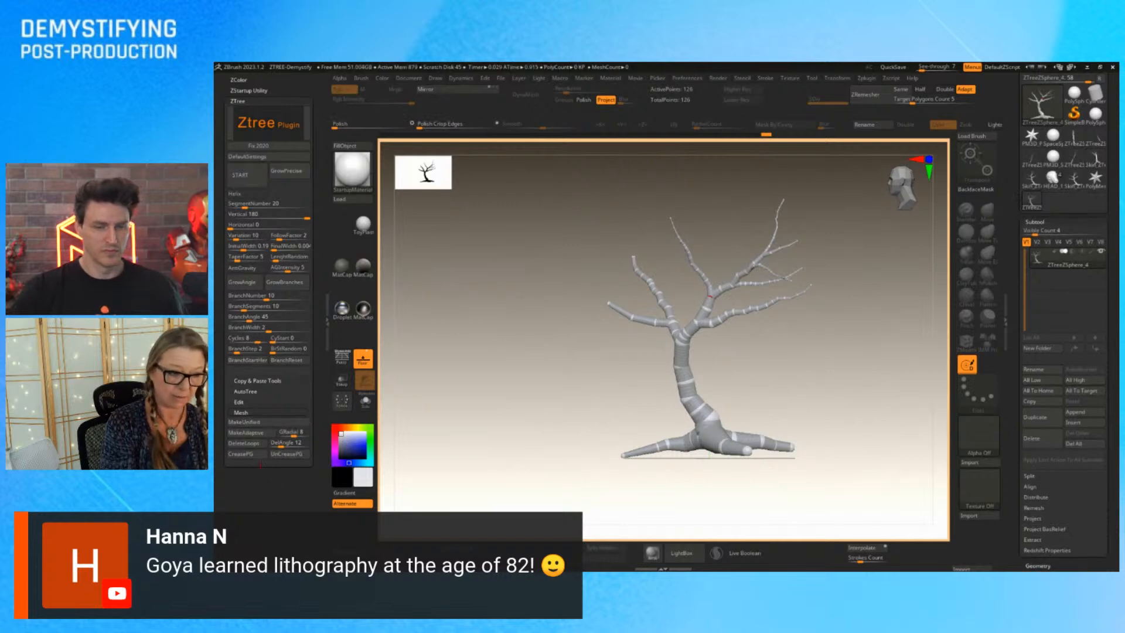
click(1033, 203)
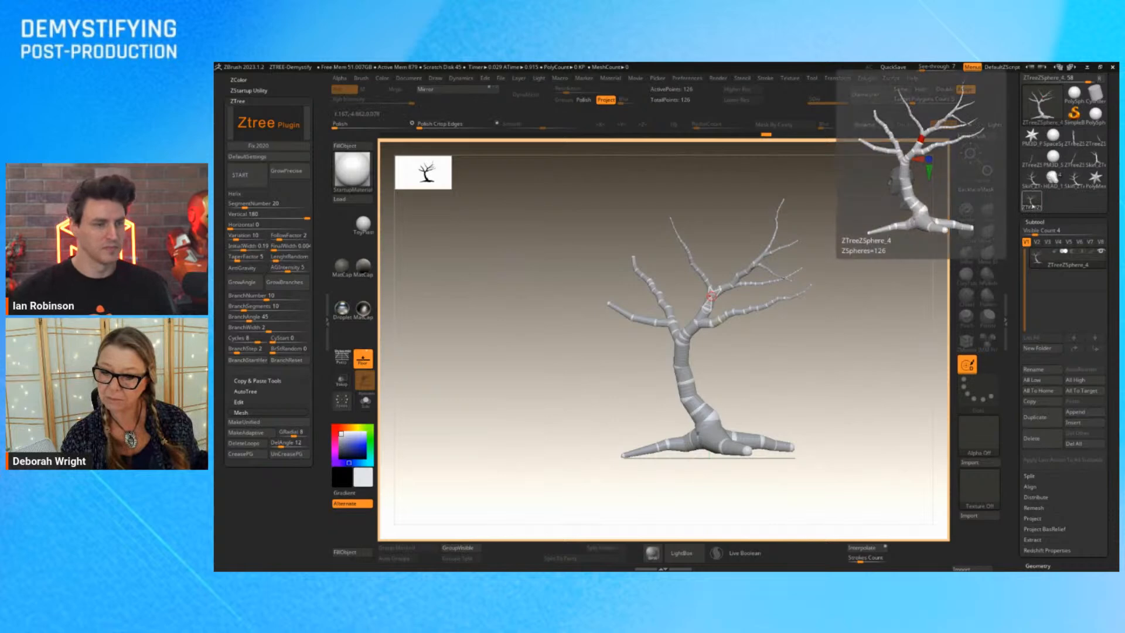
click(1074, 180)
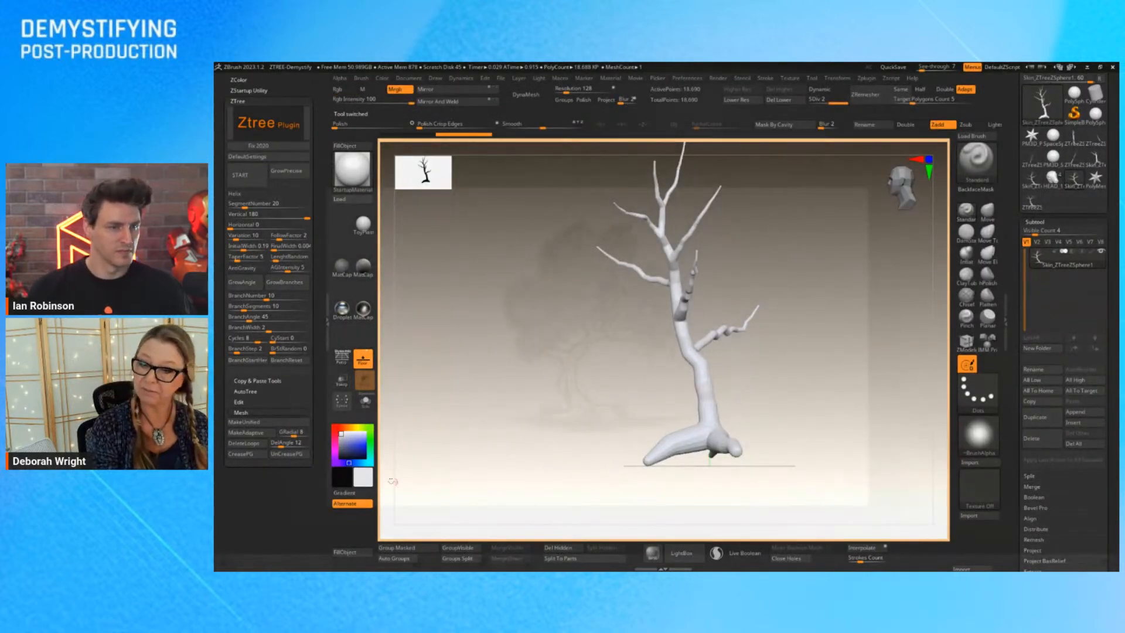
Try Make Unified with the old skinned tree active and inspect the newly added tools.
click(260, 422)
drag(814, 450, 856, 449)
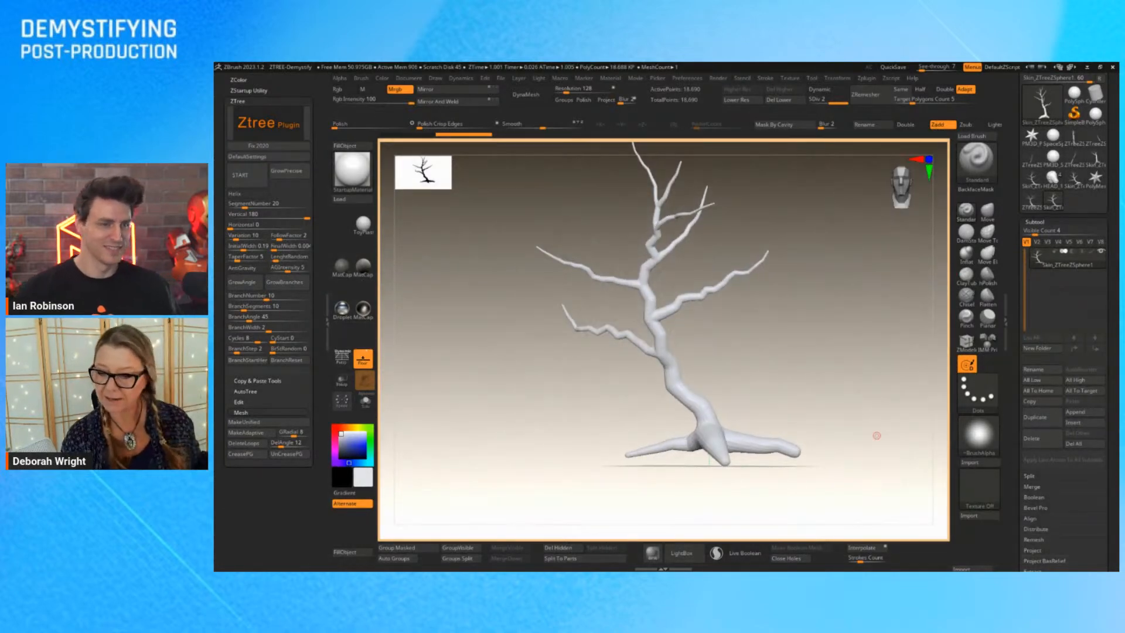
click(1031, 200)
click(1050, 203)
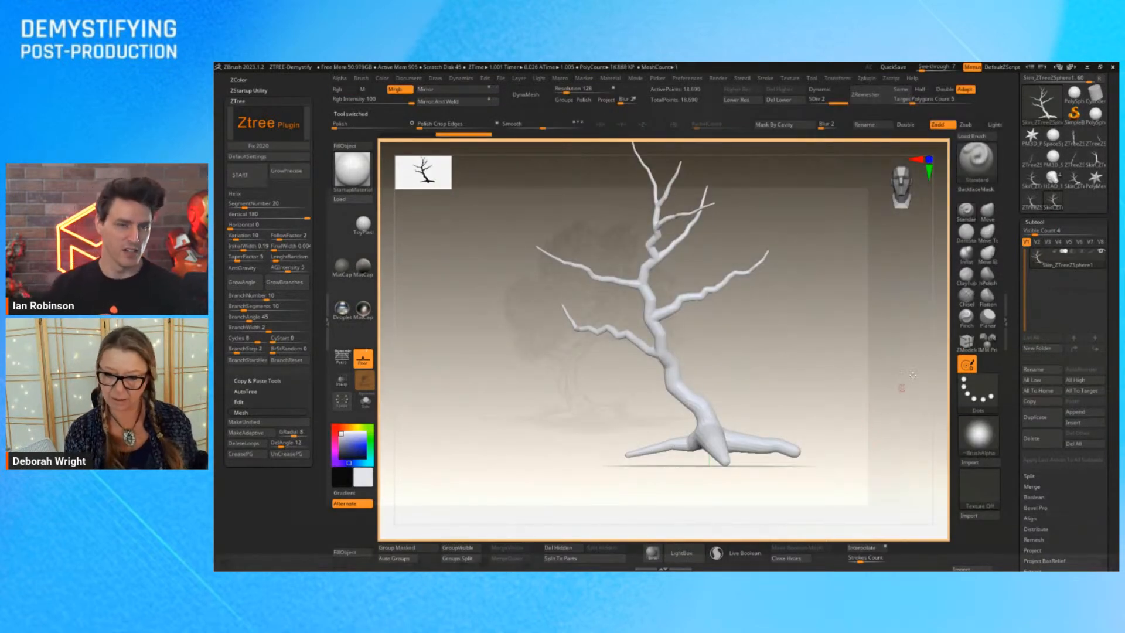
Compare the ZTreeZSphere_4 armature with the Skin_ZTreeZSphere1 mesh from several angles.
click(1033, 201)
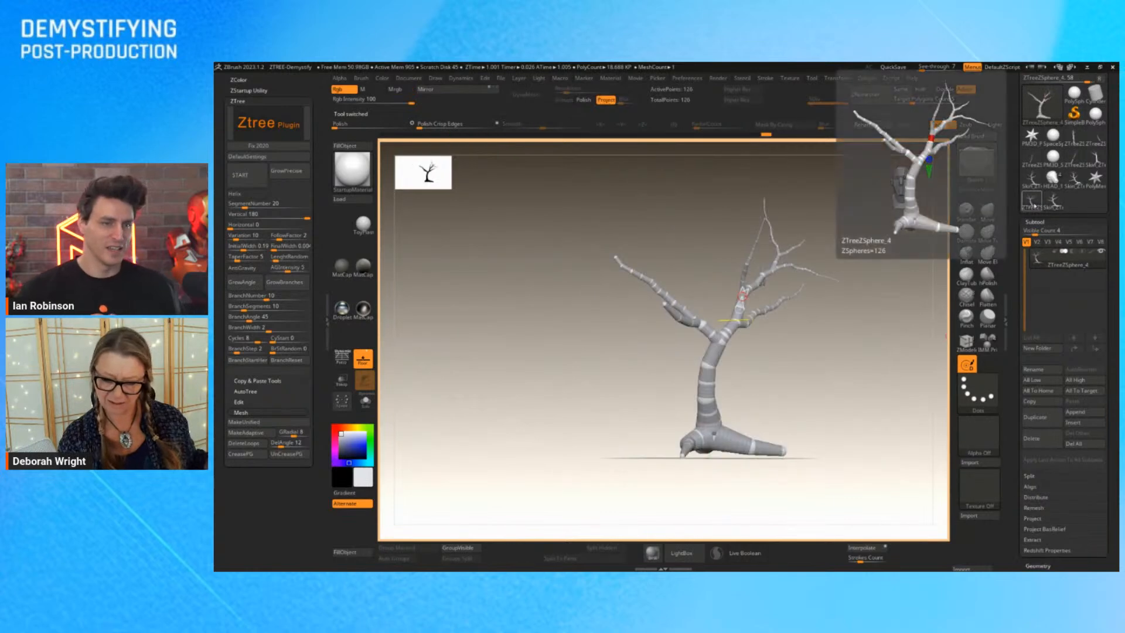
drag(824, 447, 880, 440)
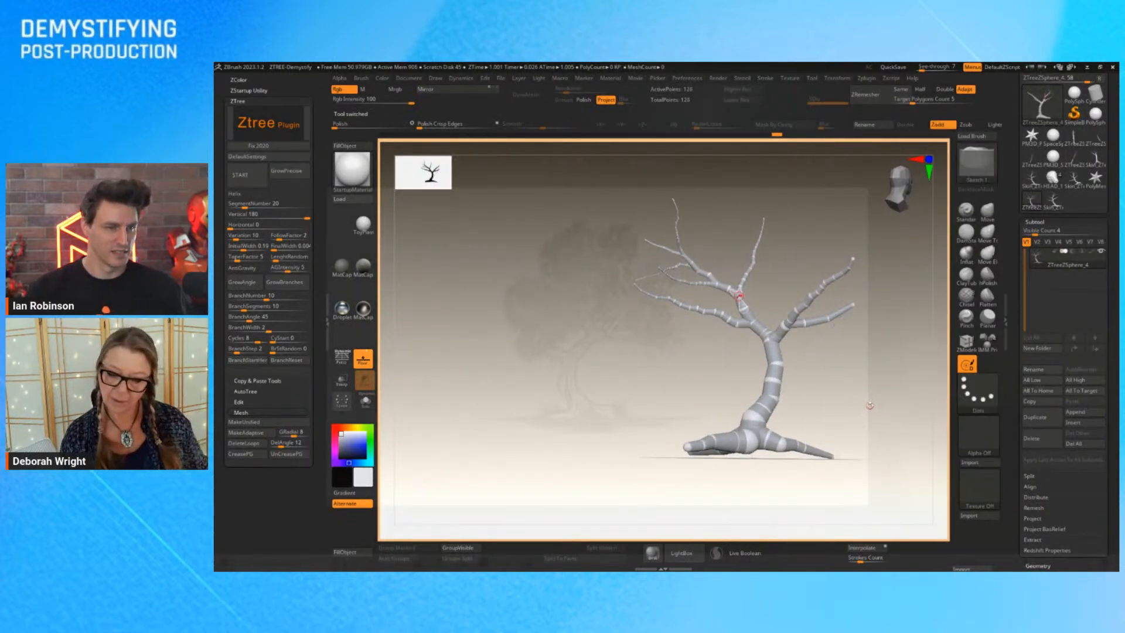
key(f)
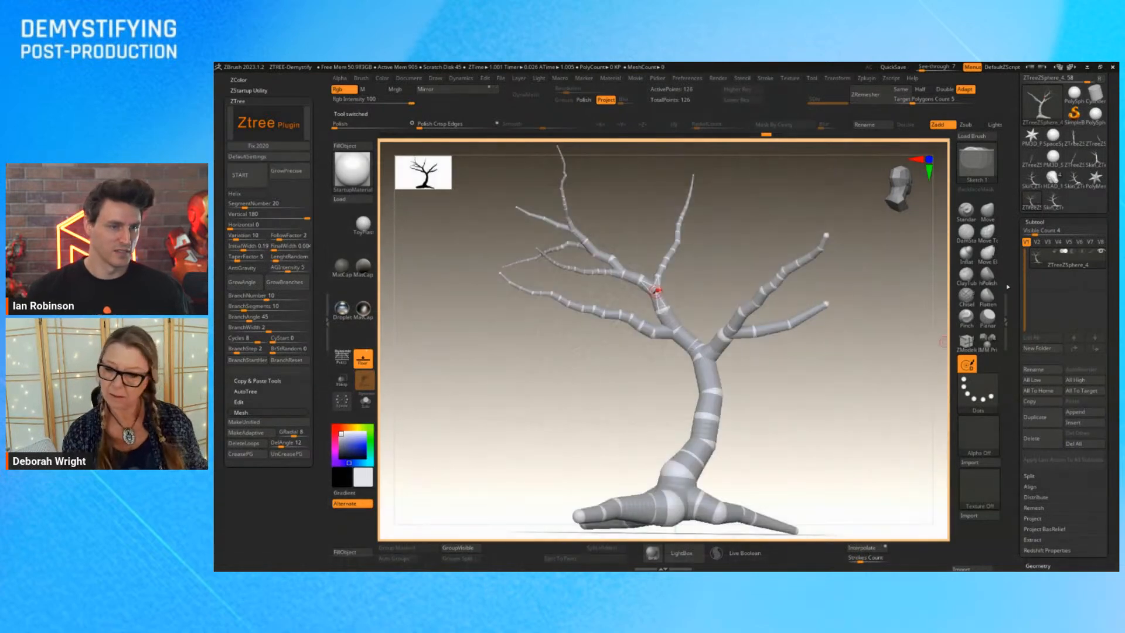
click(1053, 202)
drag(799, 462, 857, 417)
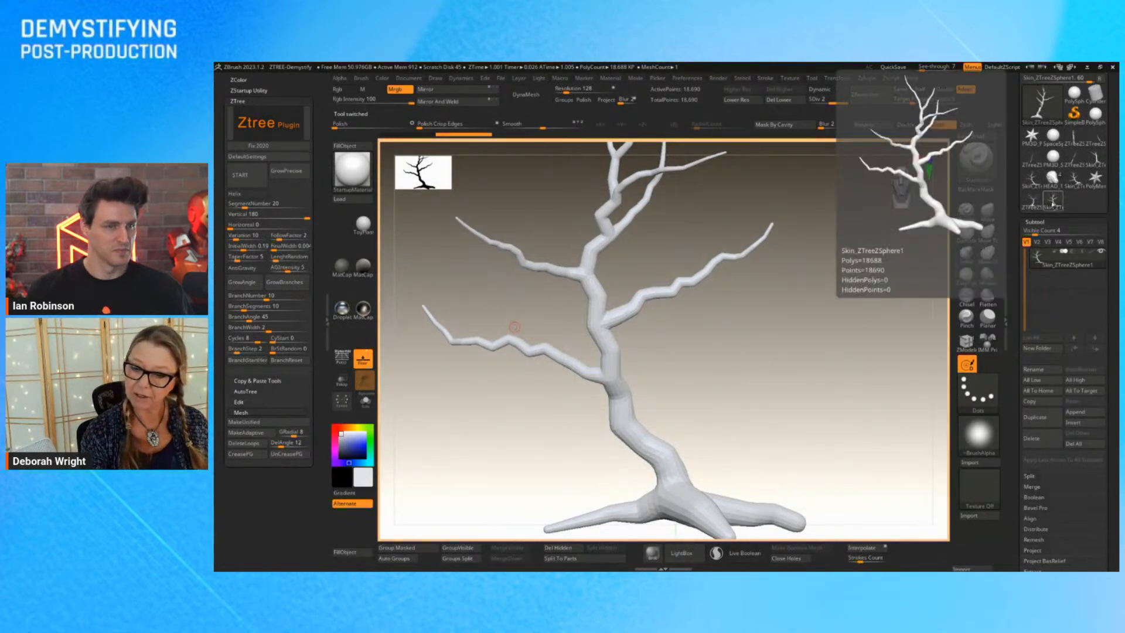
Generate a skinned mesh from the reposed ZSphere tree and close the side tray holding the ZTree plugin.
click(1032, 203)
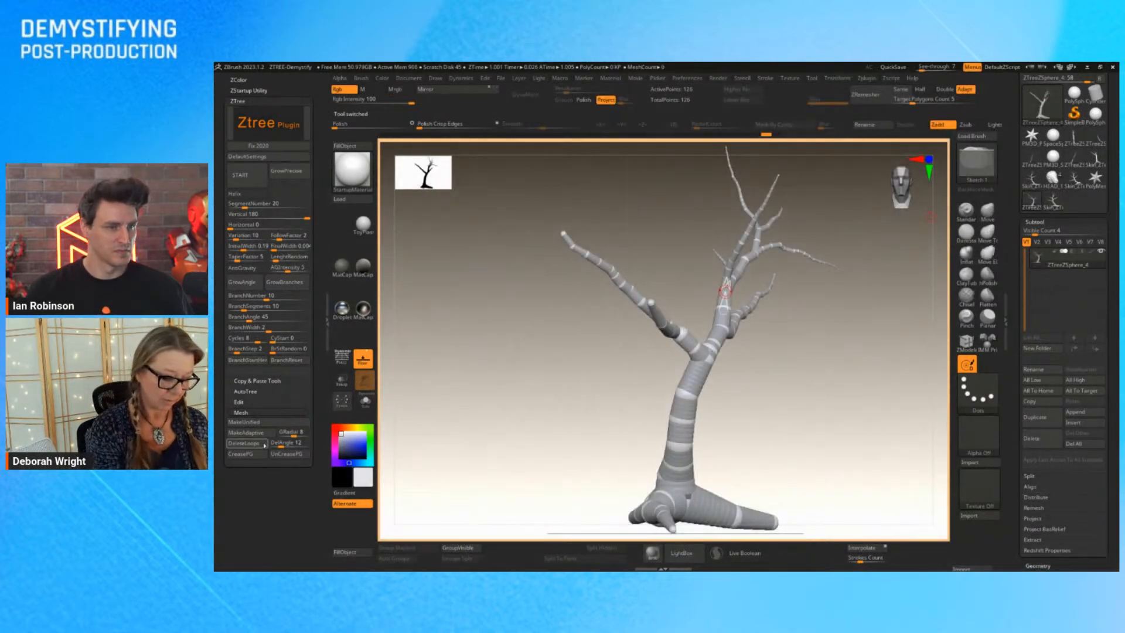
drag(761, 472, 788, 465)
drag(757, 461, 844, 458)
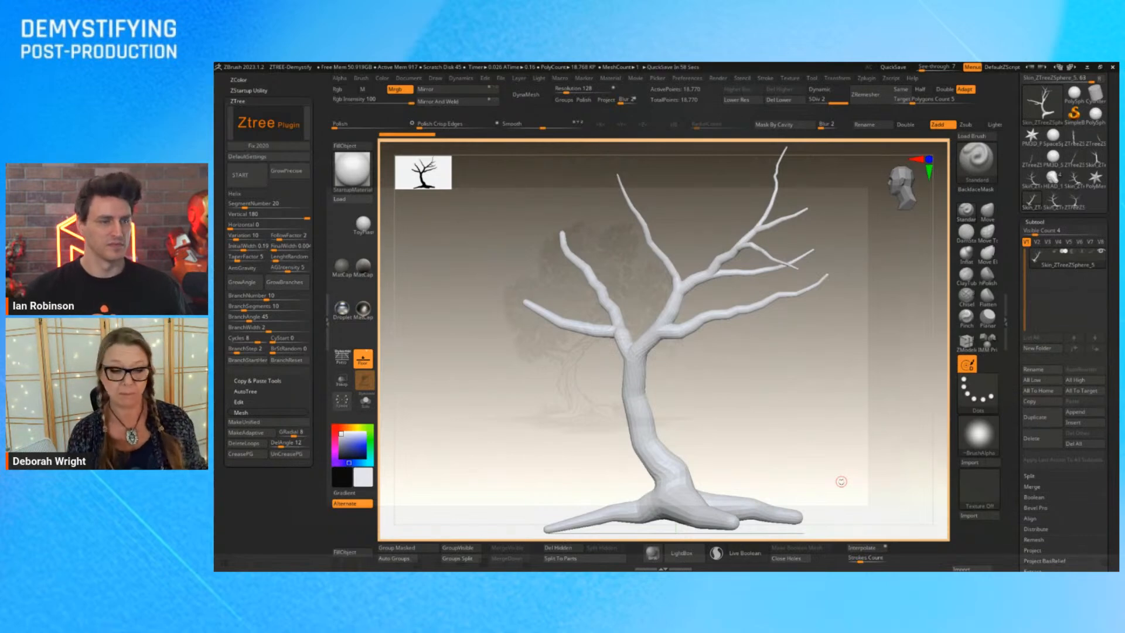
click(327, 320)
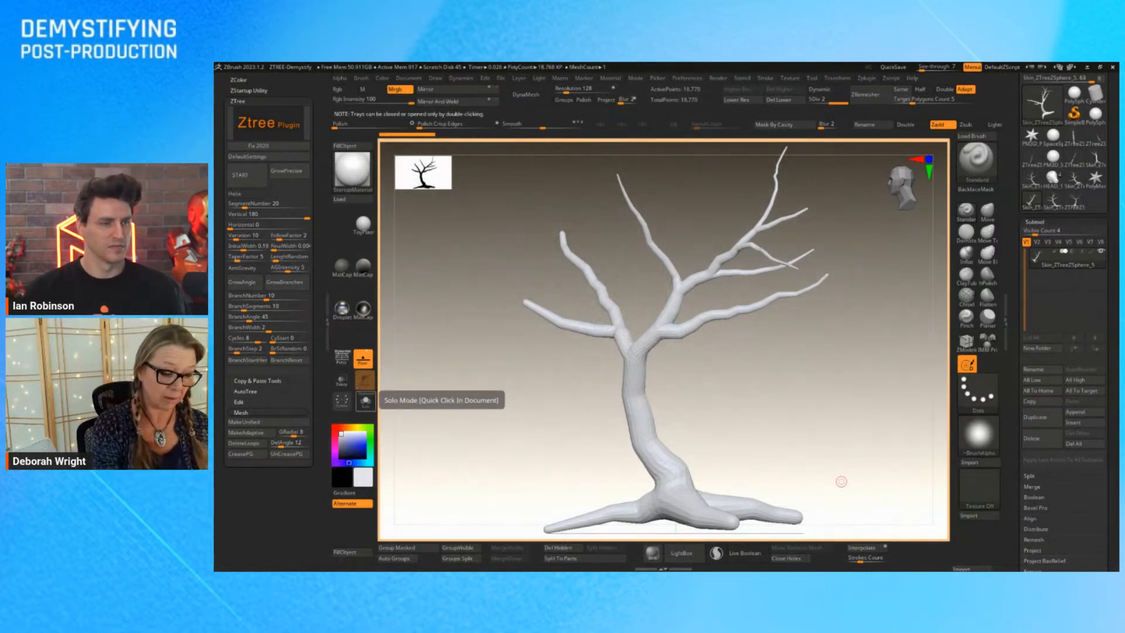
double_click(327, 320)
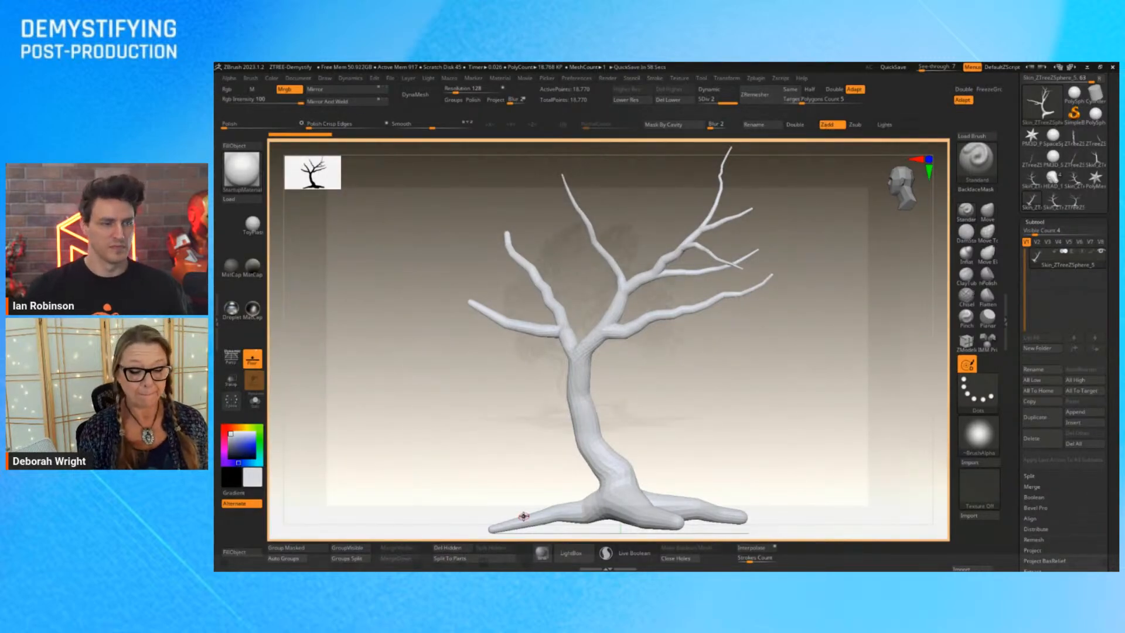
Set See-through to 0 and thicken the tree's trunk with the Inflat brush.
click(966, 253)
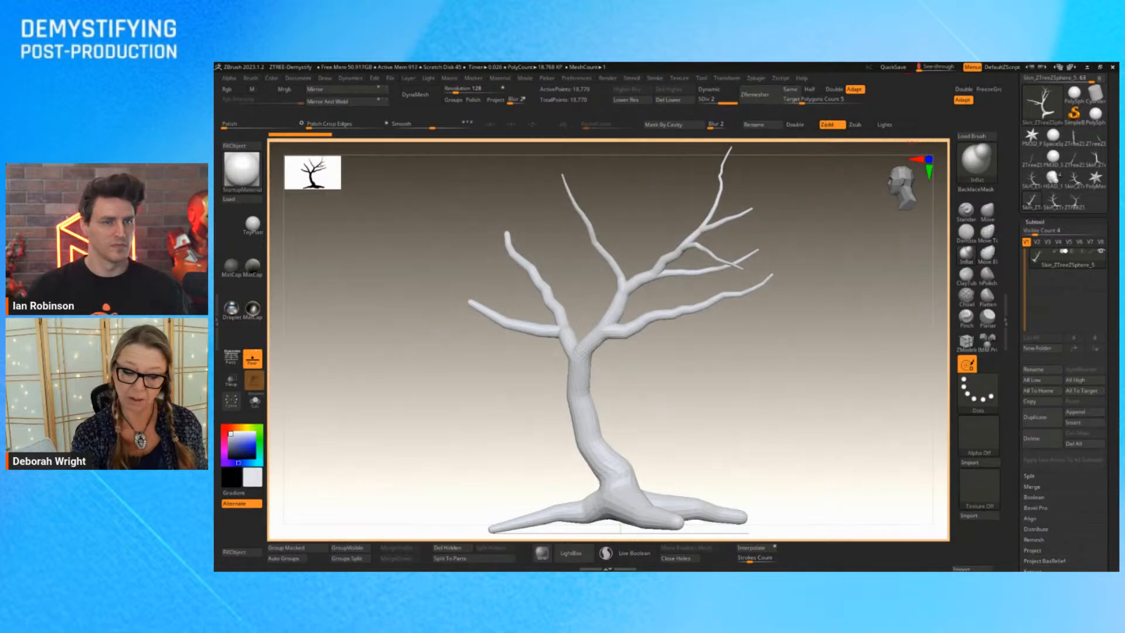
key(space)
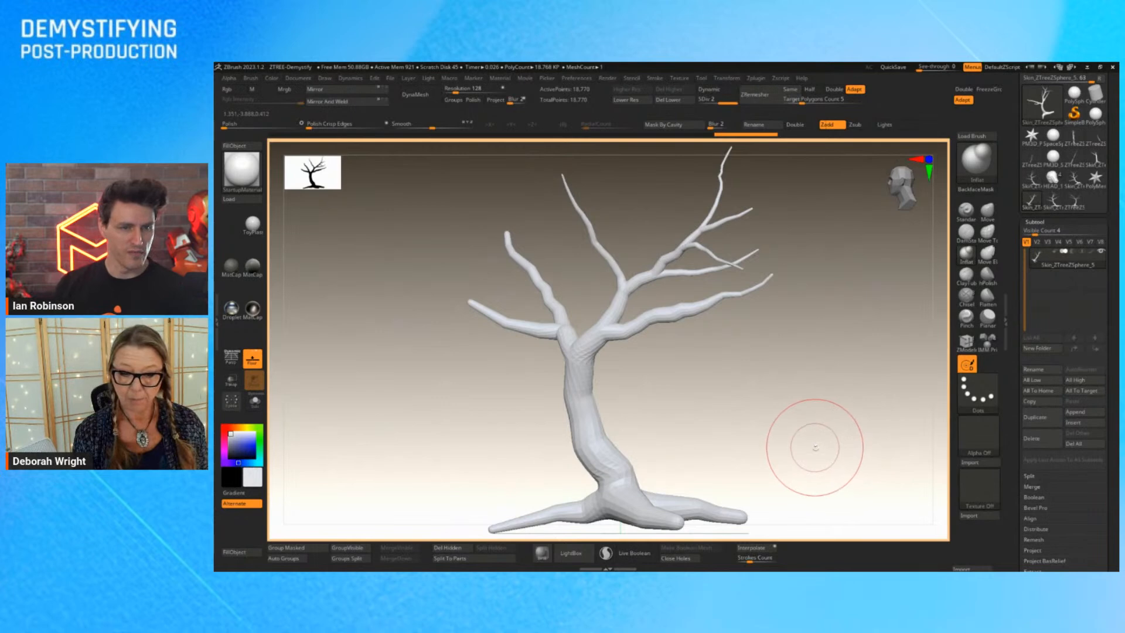
mouse_move(804, 427)
mouse_down()
mouse_move(809, 394)
mouse_move(832, 399)
mouse_up()
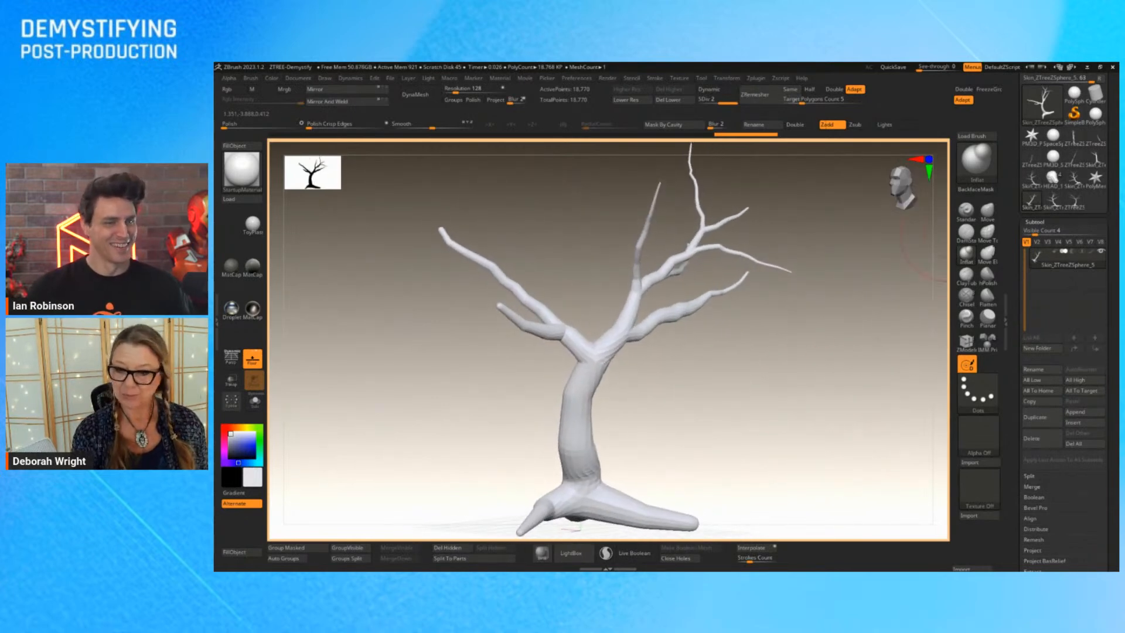
Choose the KnifeCurve selection brush and delete the tree mesh's lower subdivision levels so that it can be cut.
click(977, 161)
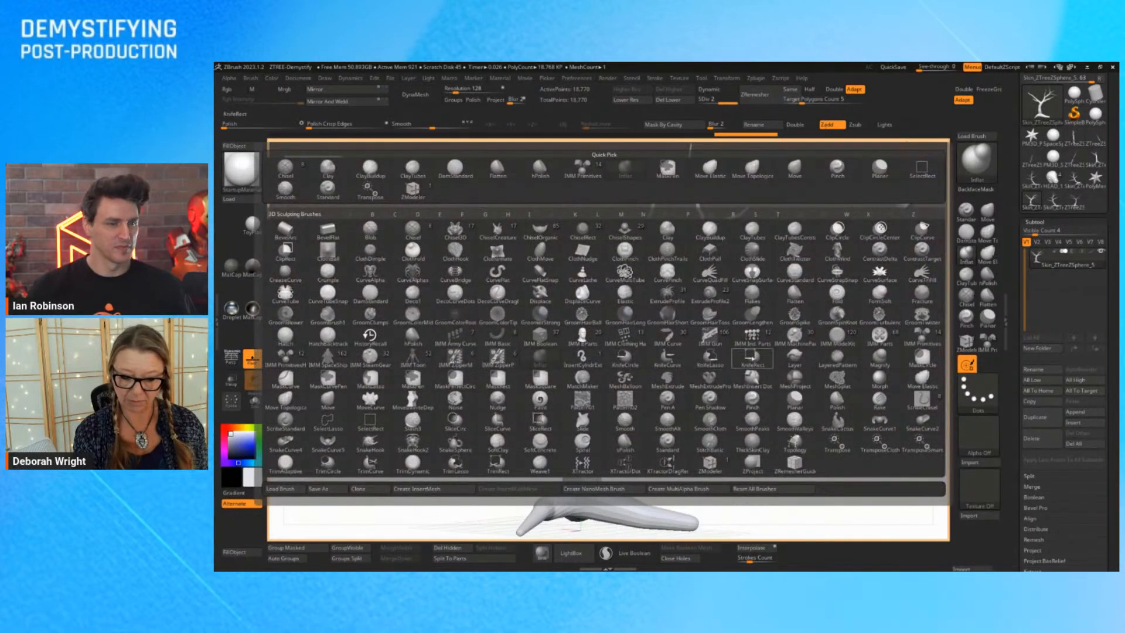
click(667, 356)
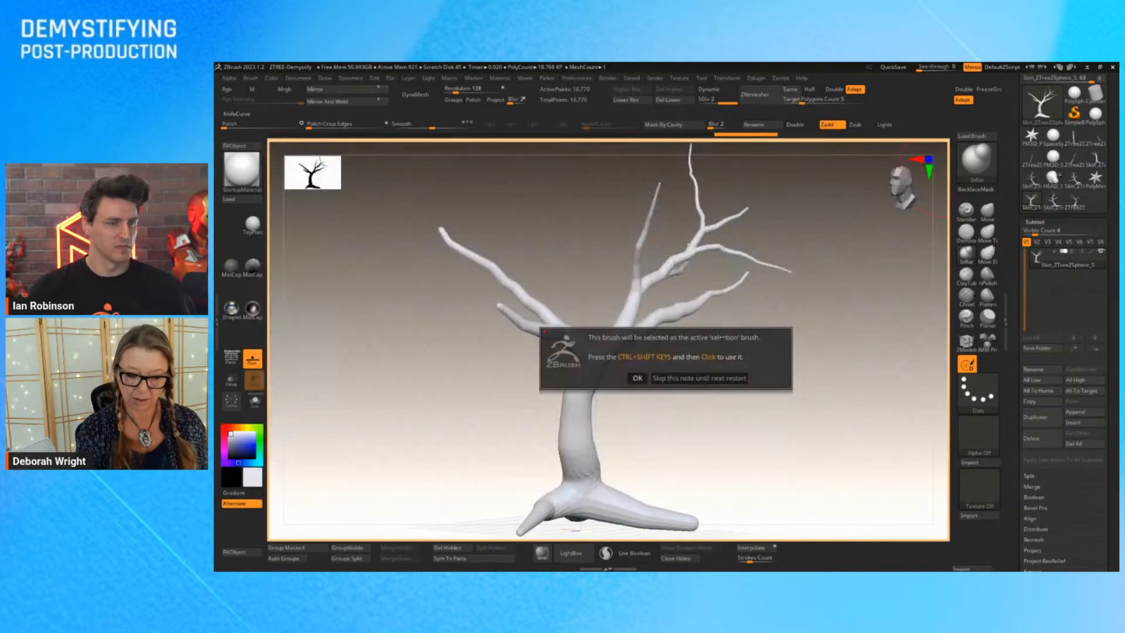
click(637, 378)
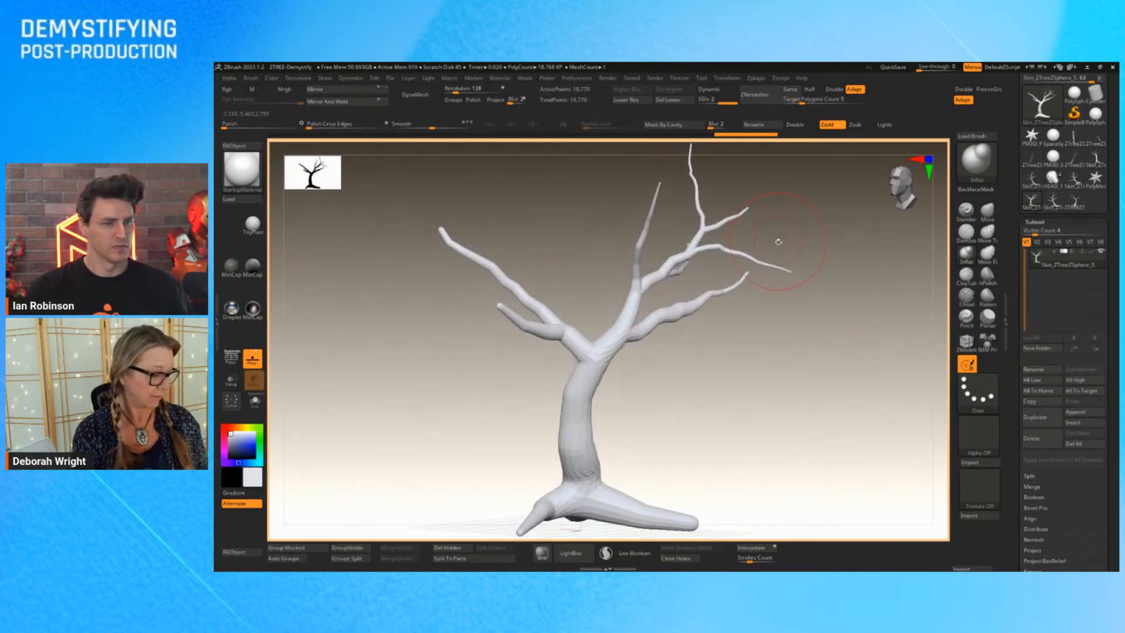
ctrl+shift+drag(761, 242, 780, 390)
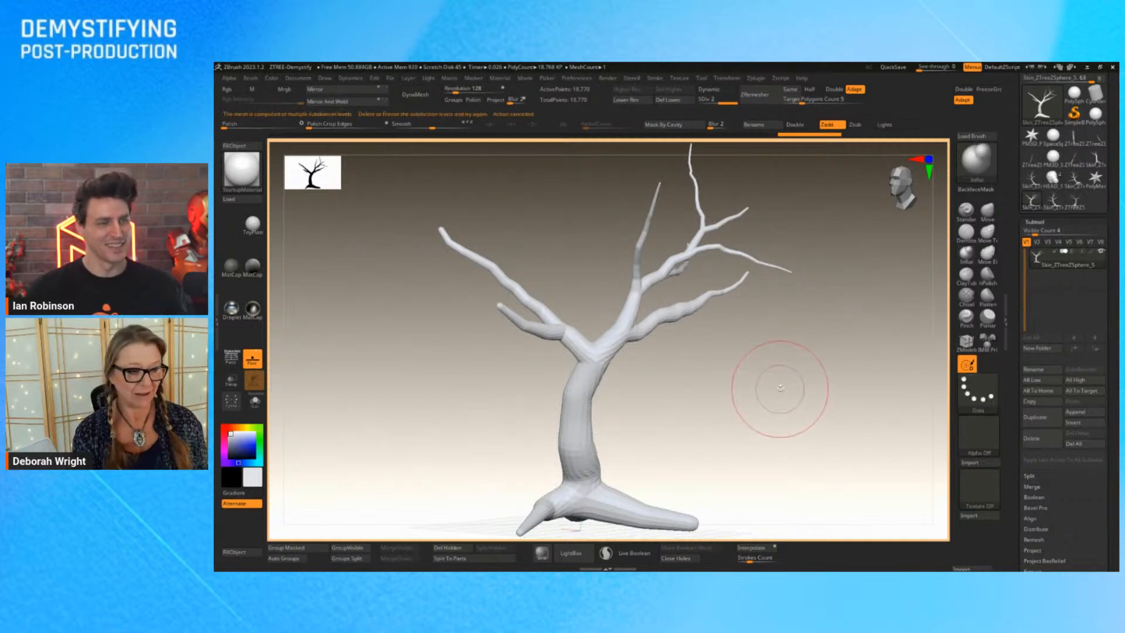
click(669, 100)
Cut the overlong tips off the tree's upper and side branches with KnifeCurve.
ctrl+shift+drag(759, 240, 788, 343)
ctrl+shift+drag(673, 153, 724, 162)
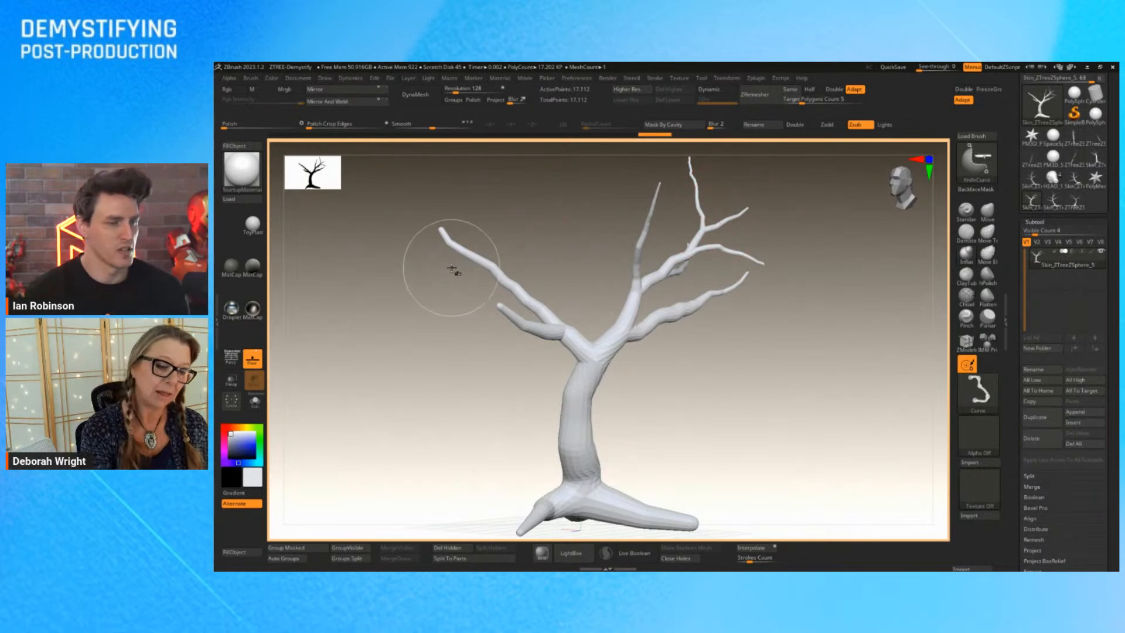
ctrl+shift+drag(452, 264, 457, 272)
drag(806, 410, 776, 379)
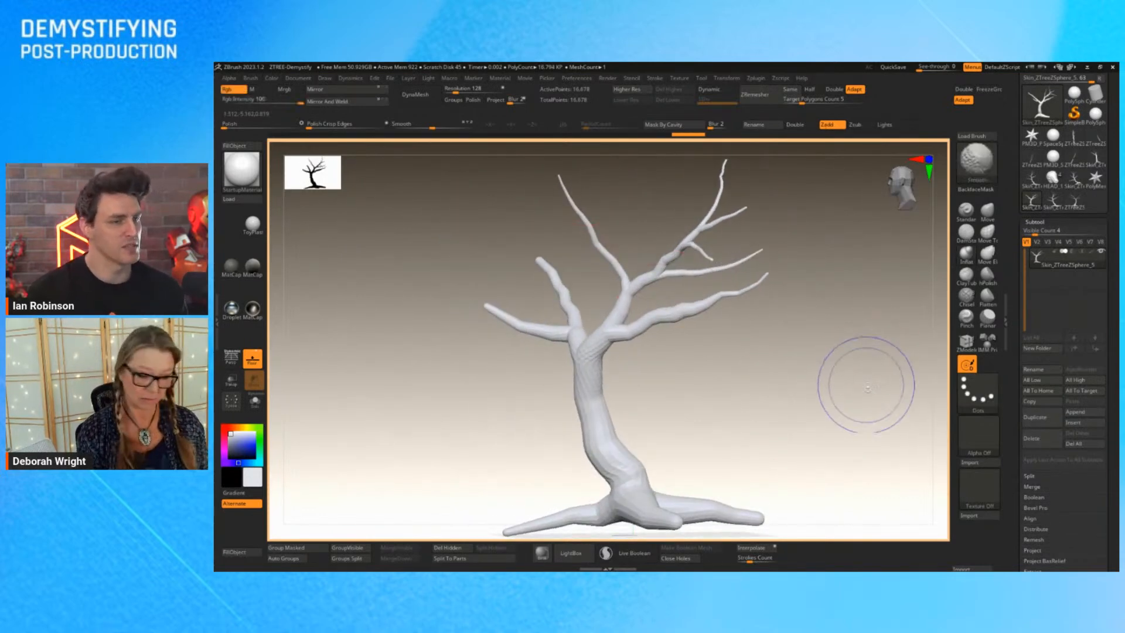
drag(853, 389, 861, 397)
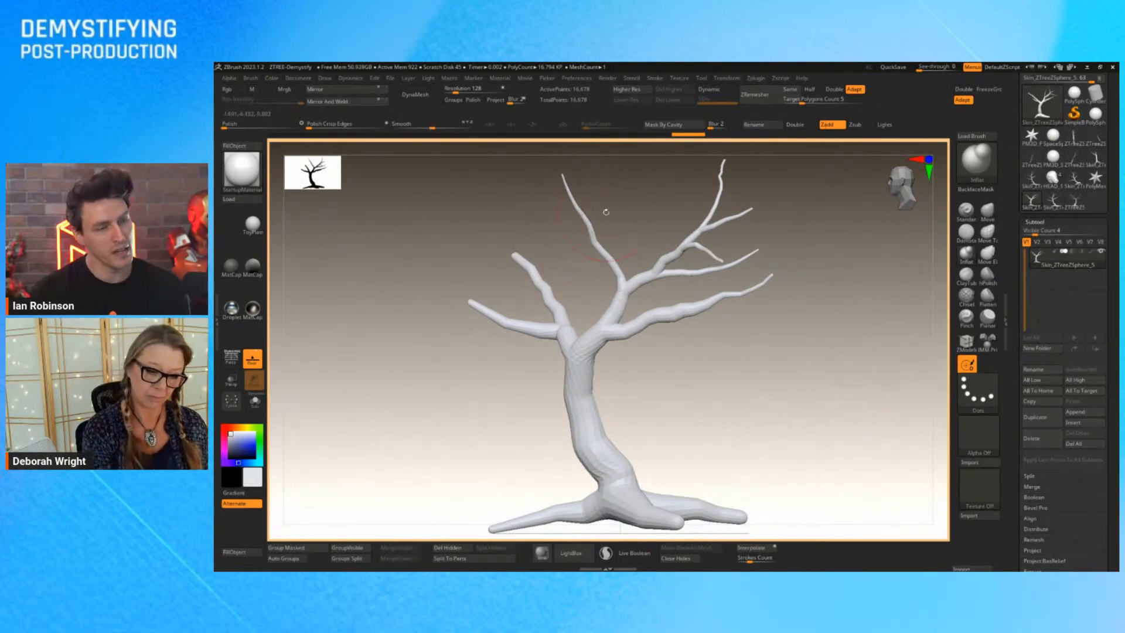
ctrl+shift+drag(551, 185, 595, 169)
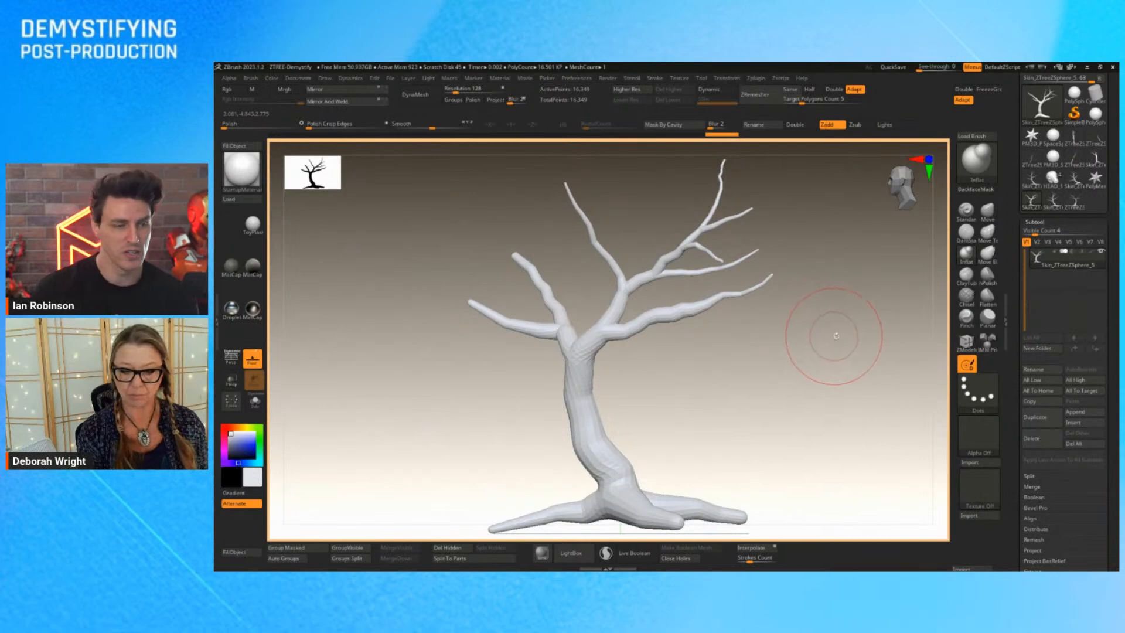
key(ctrl+shift)
ctrl+shift+drag(758, 268, 750, 246)
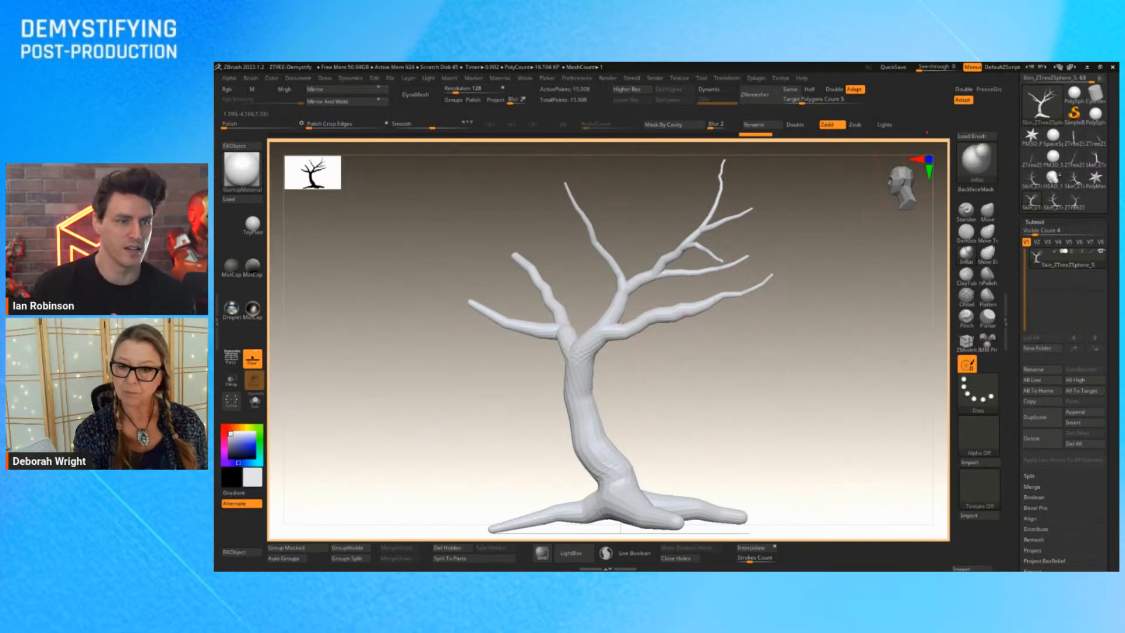
Convert the tree to a DynaMesh at resolution 552.
mouse_move(923, 66)
mouse_down()
mouse_move(945, 68)
mouse_move(920, 67)
mouse_up()
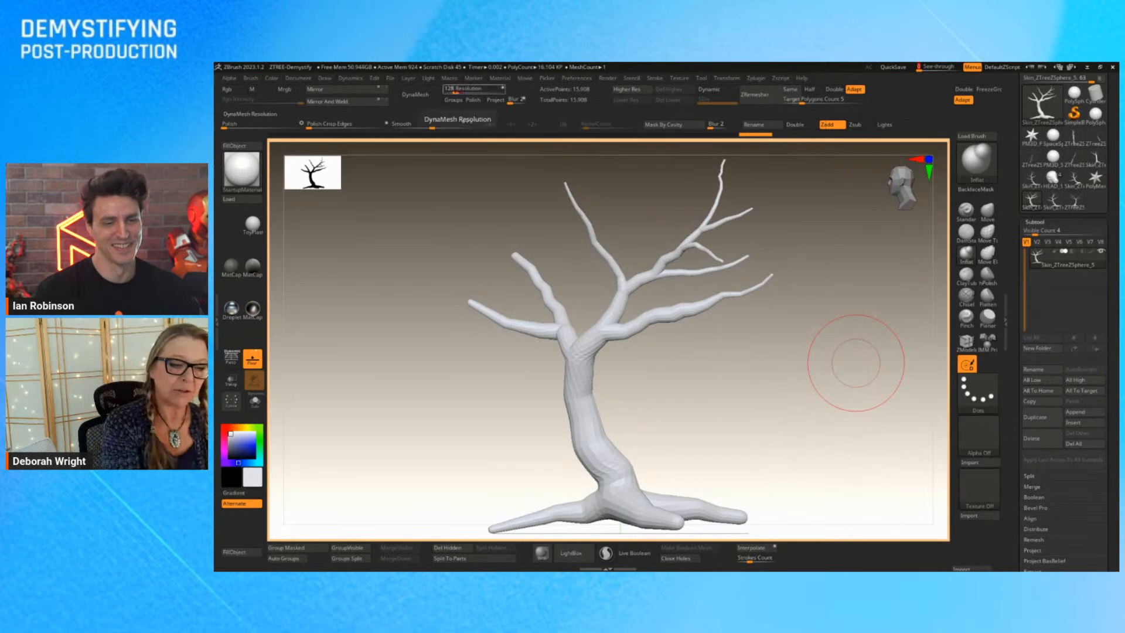
click(469, 90)
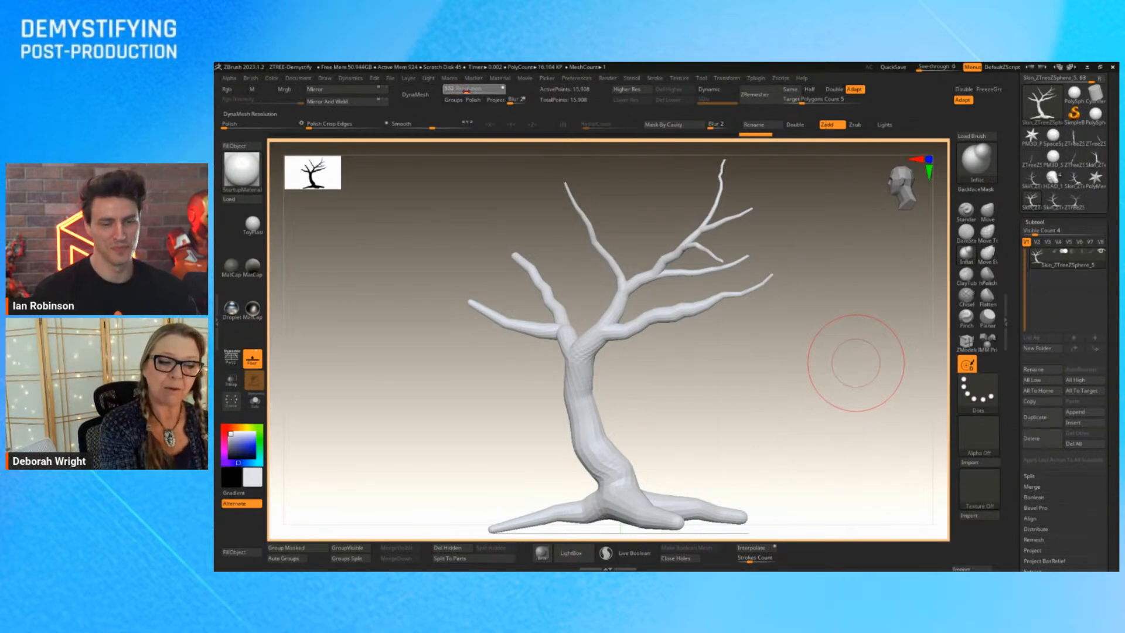
drag(467, 90, 467, 90)
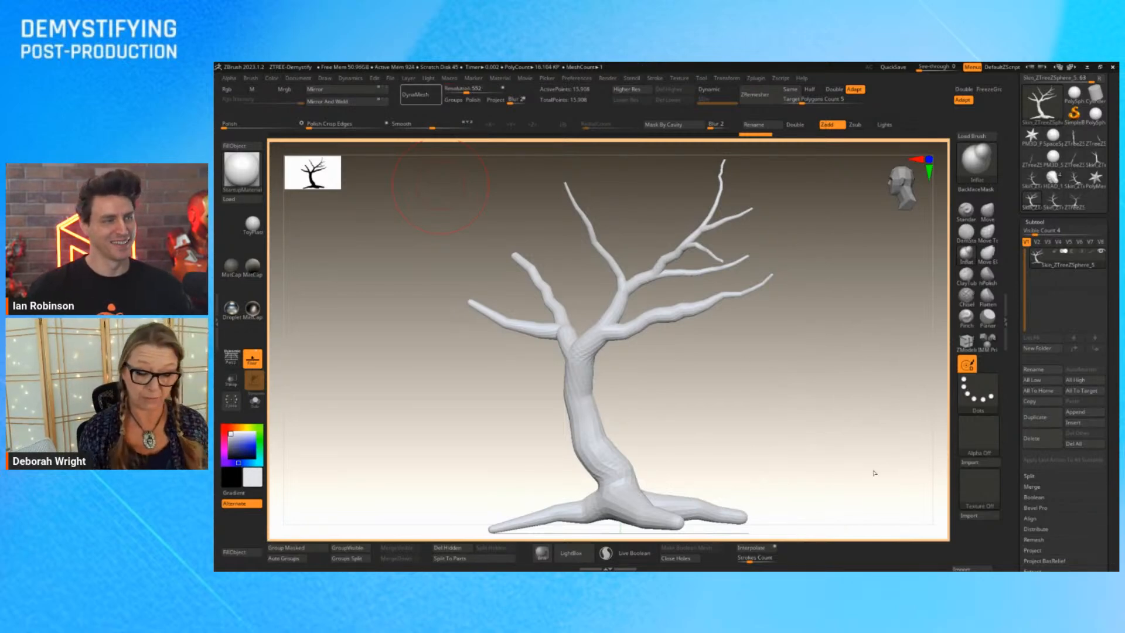
click(421, 94)
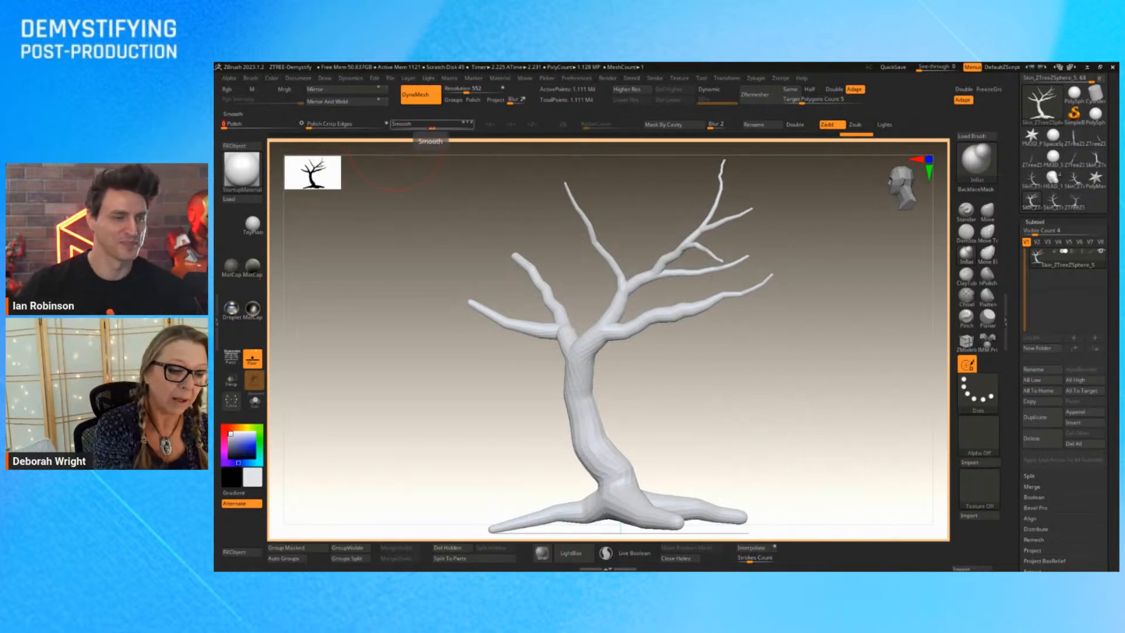
Smooth the whole tree mesh, adding Smooth brush passes over the trunk, branches and roots.
drag(432, 125, 463, 125)
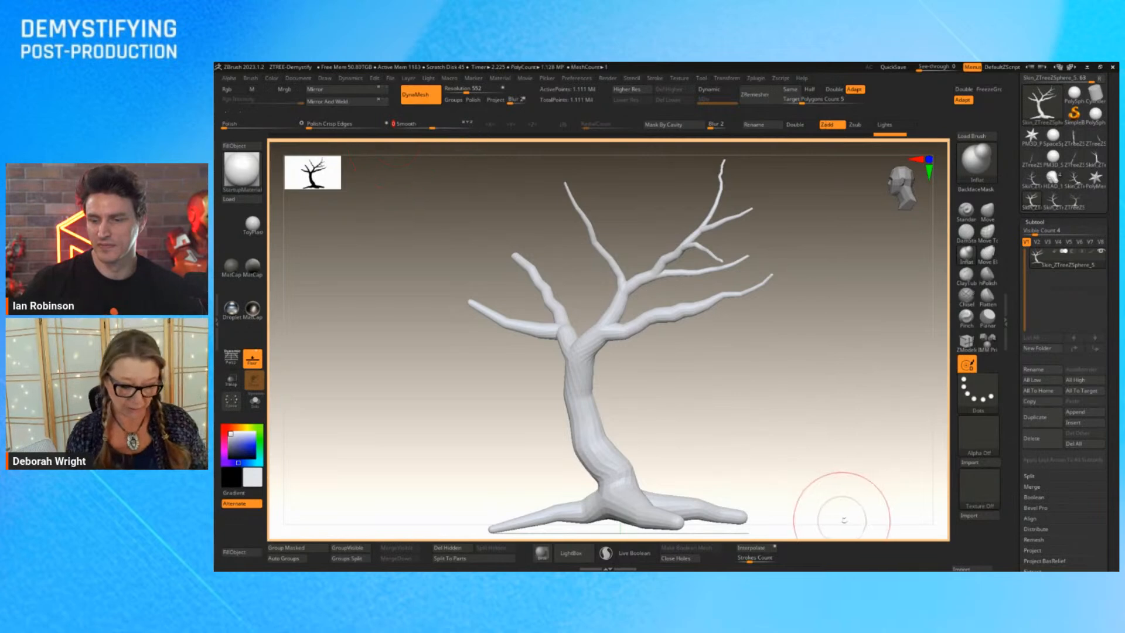
mouse_move(573, 379)
shift+mouse_down()
mouse_move(592, 409)
mouse_move(579, 358)
mouse_move(626, 285)
mouse_move(745, 290)
shift+mouse_up()
shift+drag(637, 282, 719, 201)
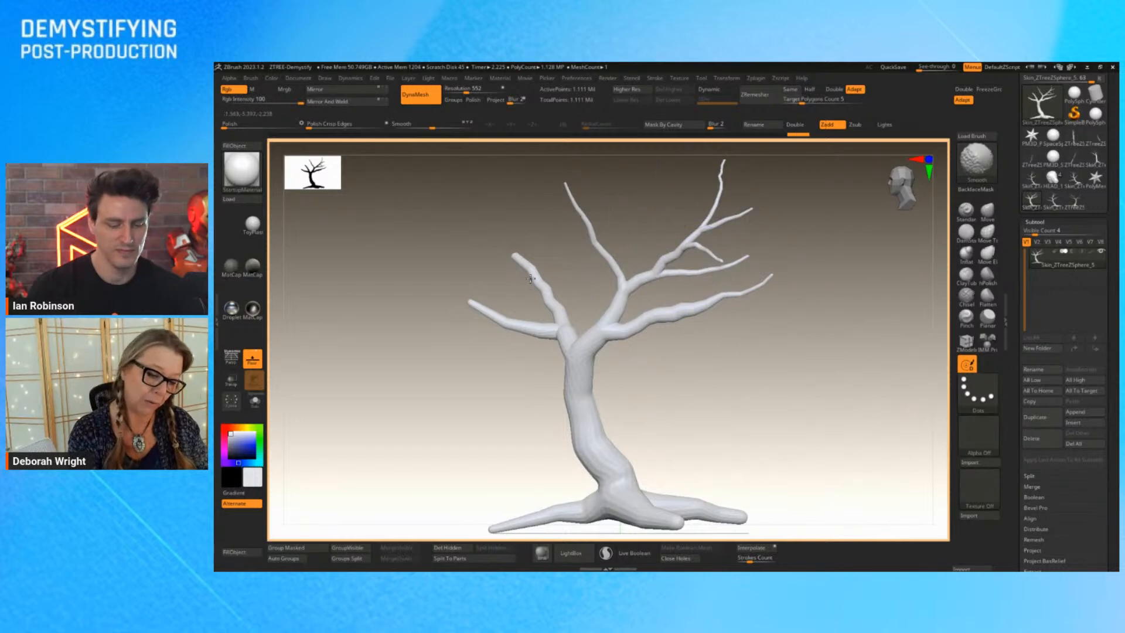
mouse_move(601, 504)
shift+mouse_down()
mouse_move(666, 527)
mouse_move(706, 513)
shift+mouse_up()
shift+drag(602, 448, 587, 451)
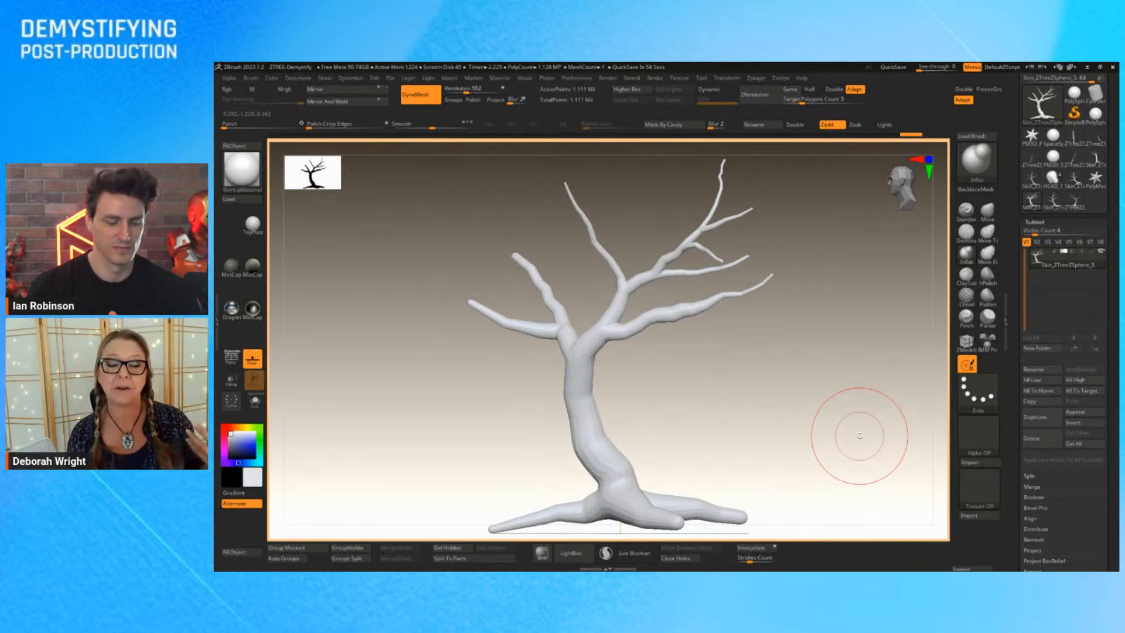
Carve winding grooves down the trunk with the DamStandard brush at a reduced draw size.
click(966, 231)
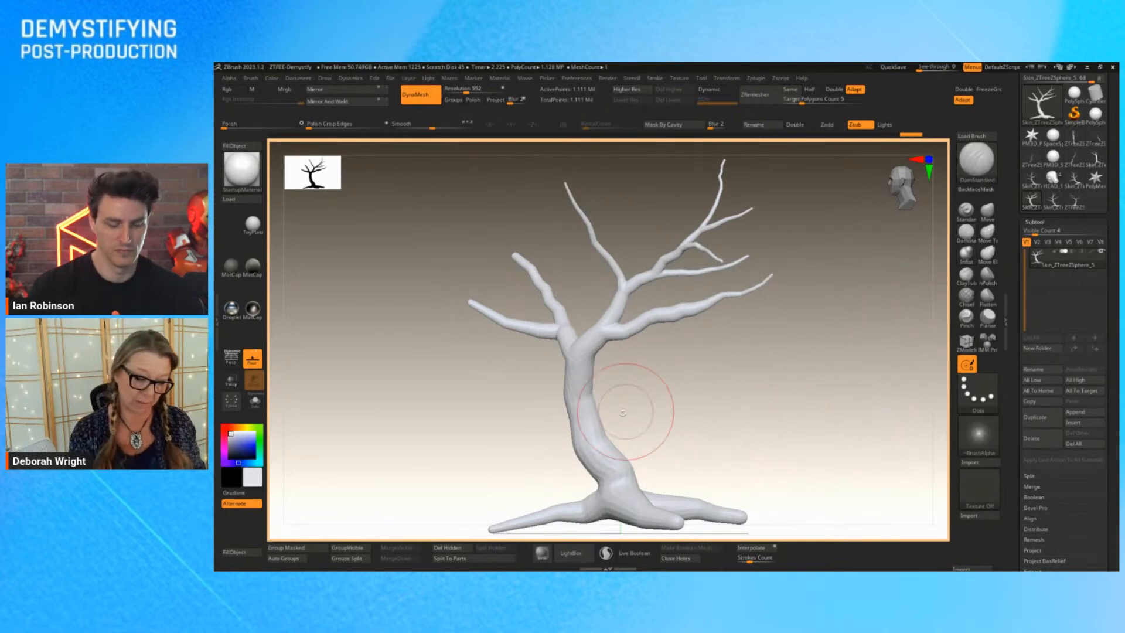
mouse_move(640, 377)
mouse_down()
mouse_move(658, 382)
mouse_move(650, 375)
mouse_up()
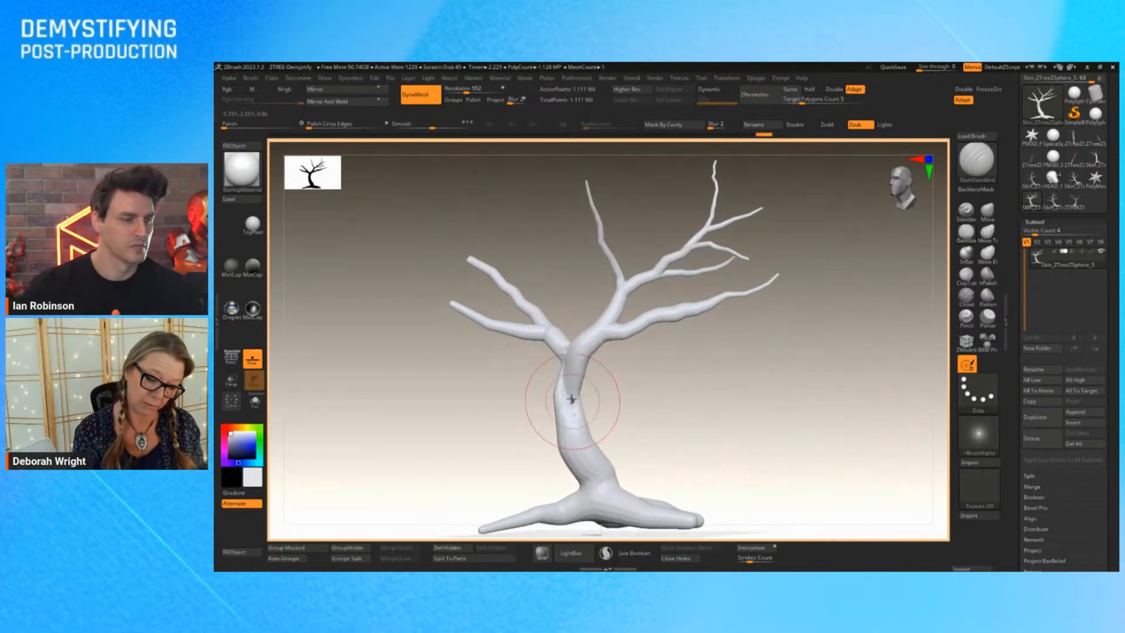
drag(649, 449, 724, 422)
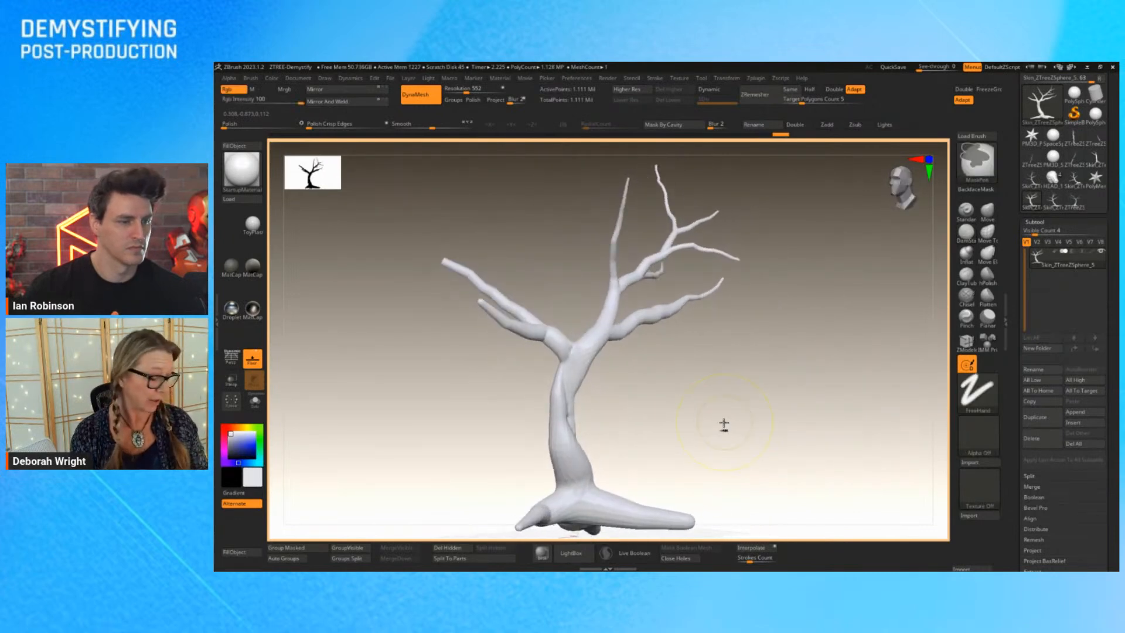
key(ctrl)
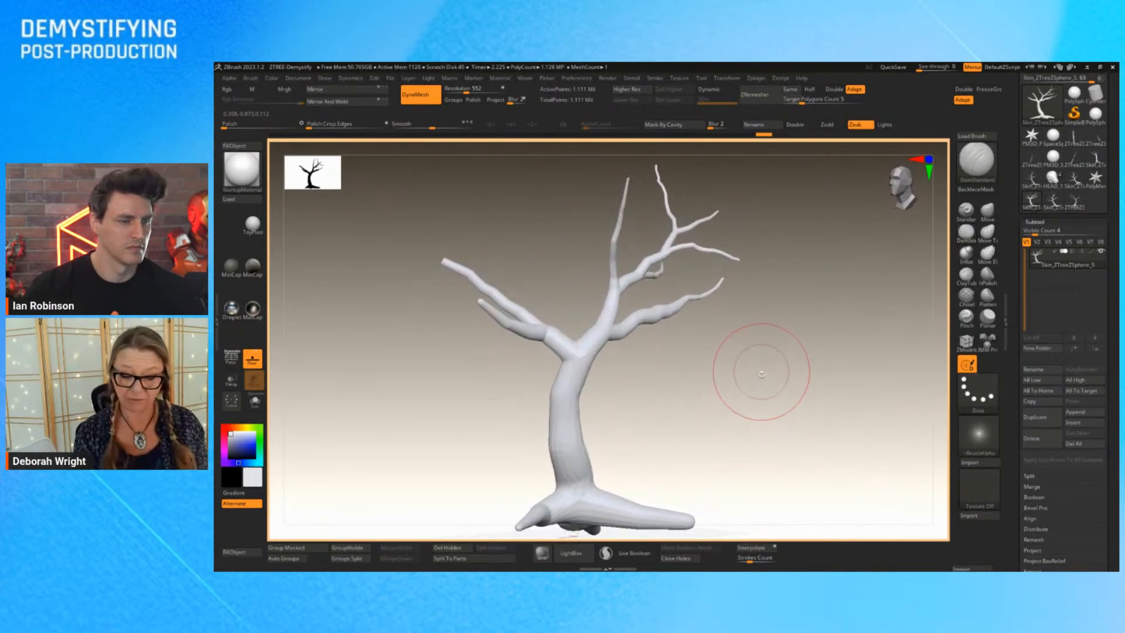
key(space)
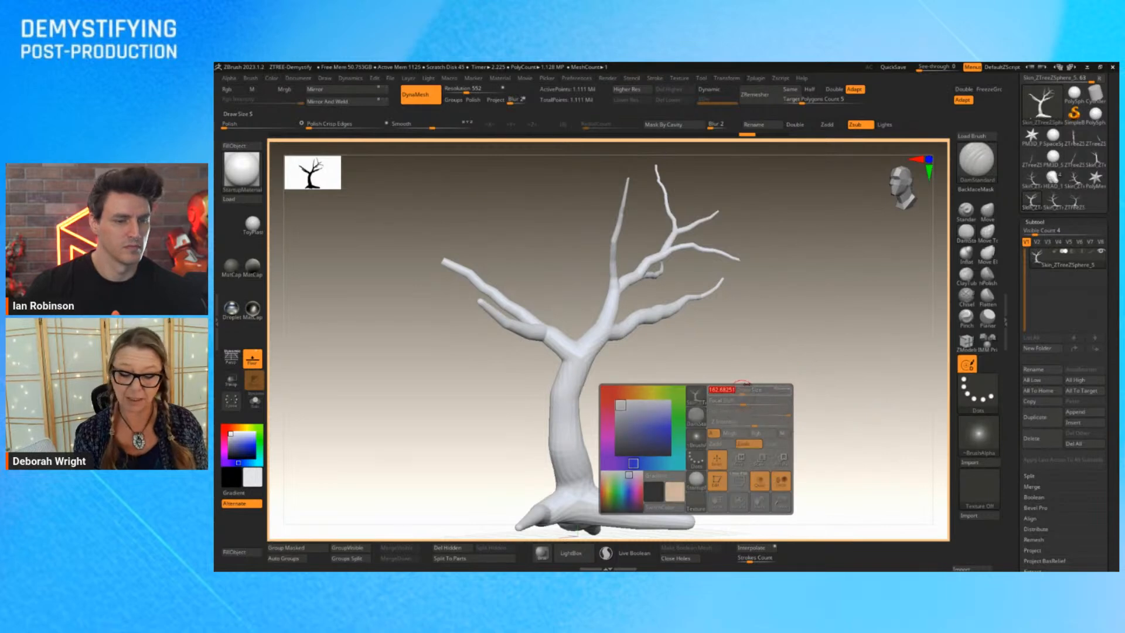
drag(826, 389, 661, 408)
drag(707, 377, 627, 380)
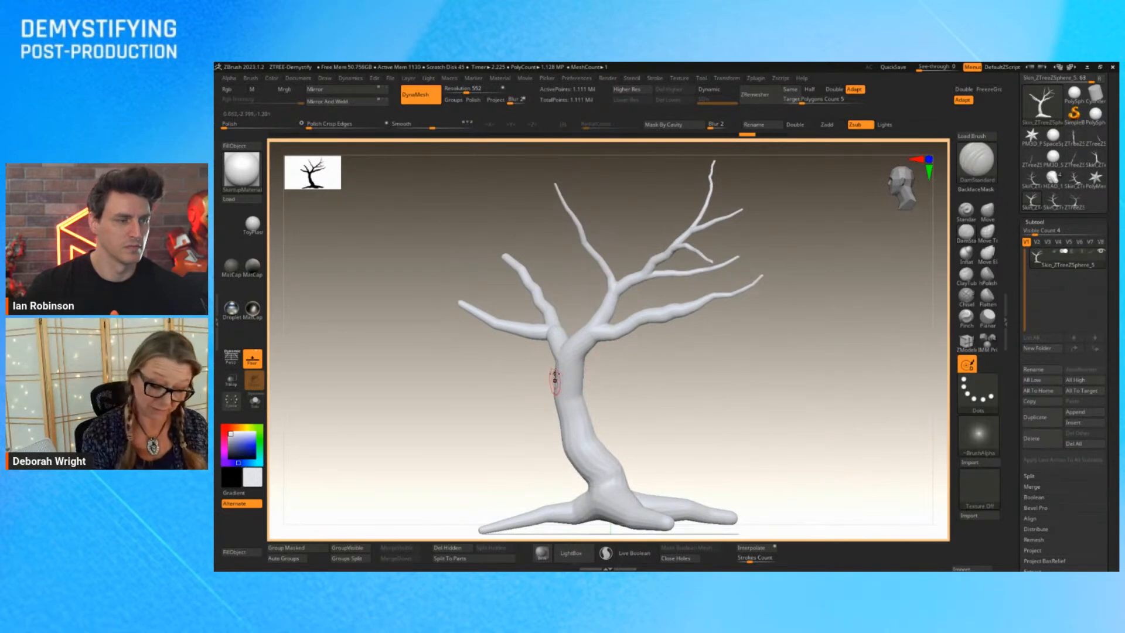
drag(562, 398, 642, 476)
mouse_move(695, 453)
mouse_down()
mouse_move(663, 457)
mouse_move(705, 452)
mouse_up()
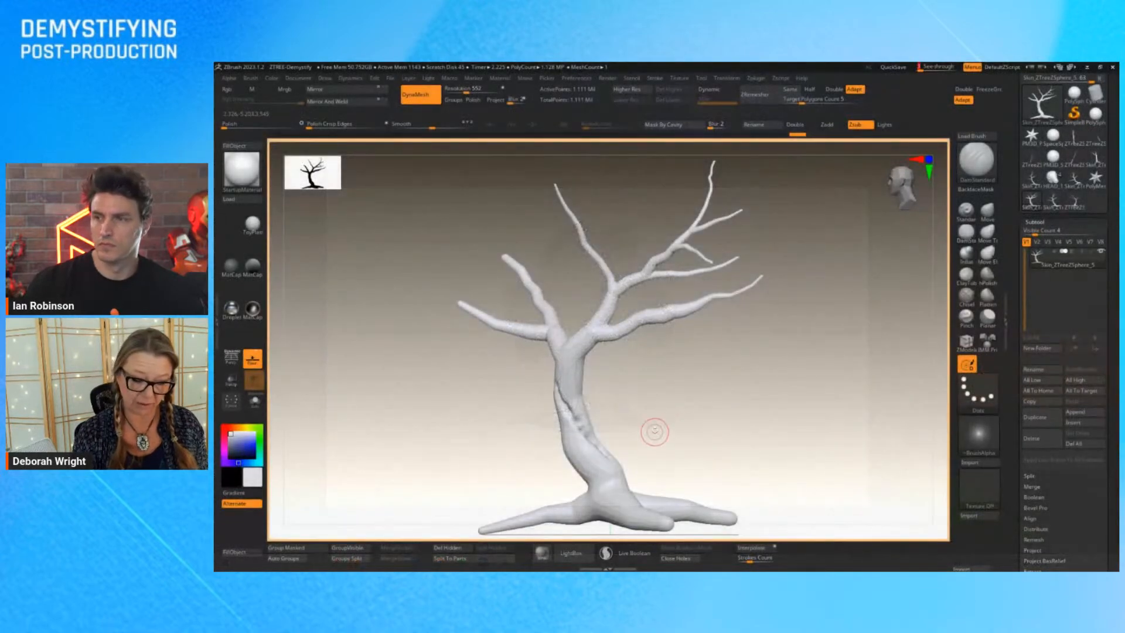
Check the reference tree behind the window with See-through and restore full opacity.
click(938, 66)
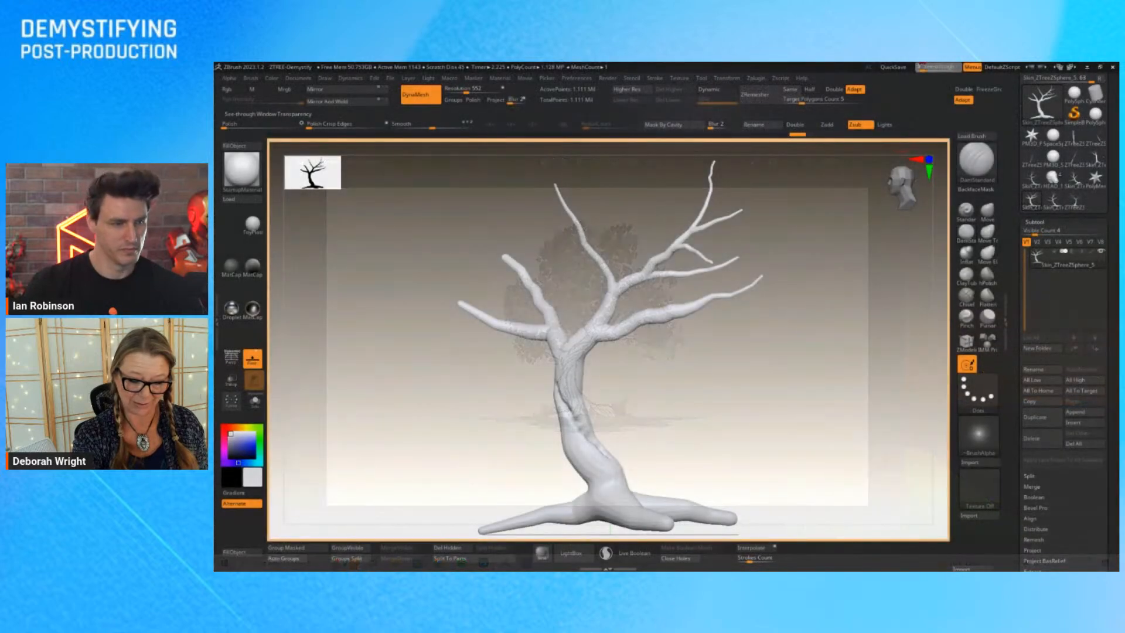
drag(938, 67, 917, 66)
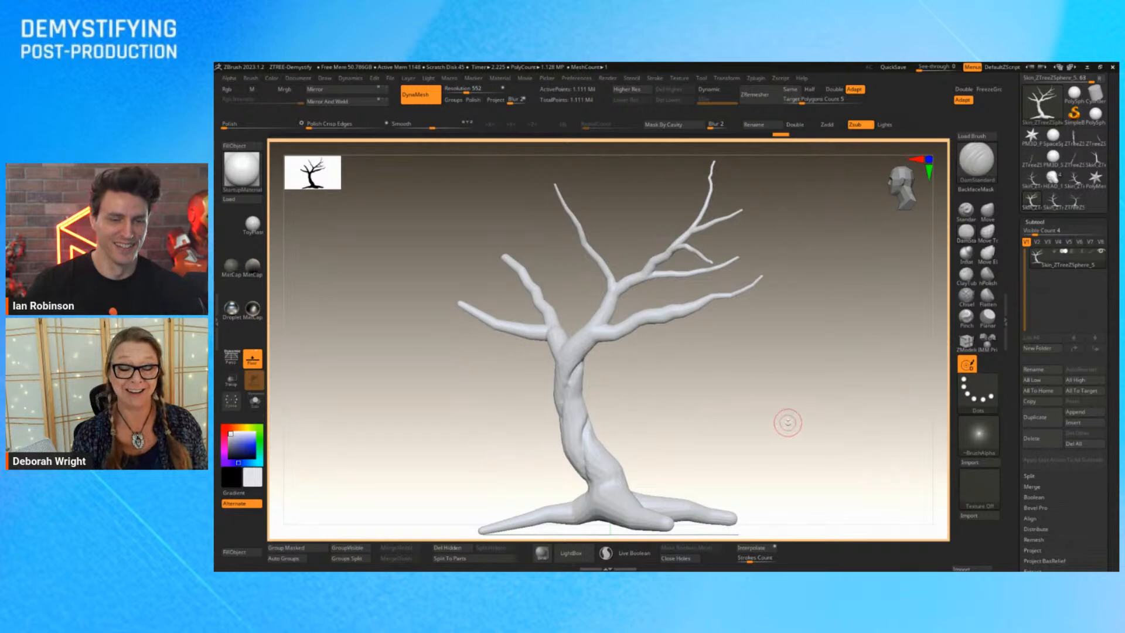
mouse_move(801, 434)
mouse_down()
mouse_move(702, 445)
mouse_move(715, 455)
mouse_move(793, 452)
mouse_move(818, 422)
mouse_up()
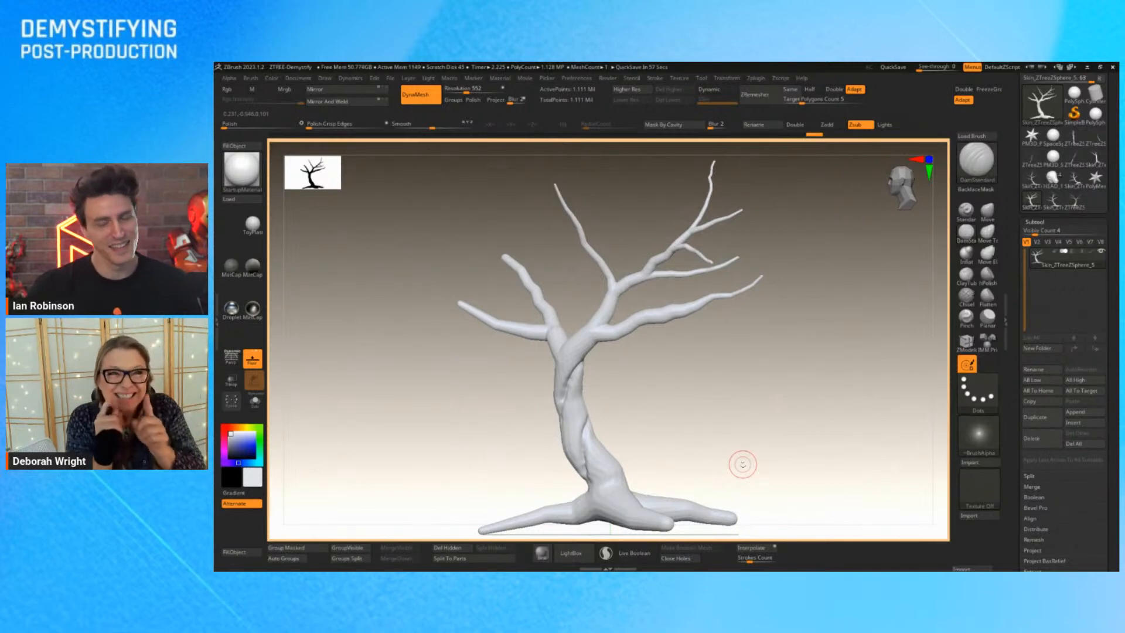
Twist the tree around its vertical axis with the gizmo's Twist deformer and return to sculpting mode.
key(w)
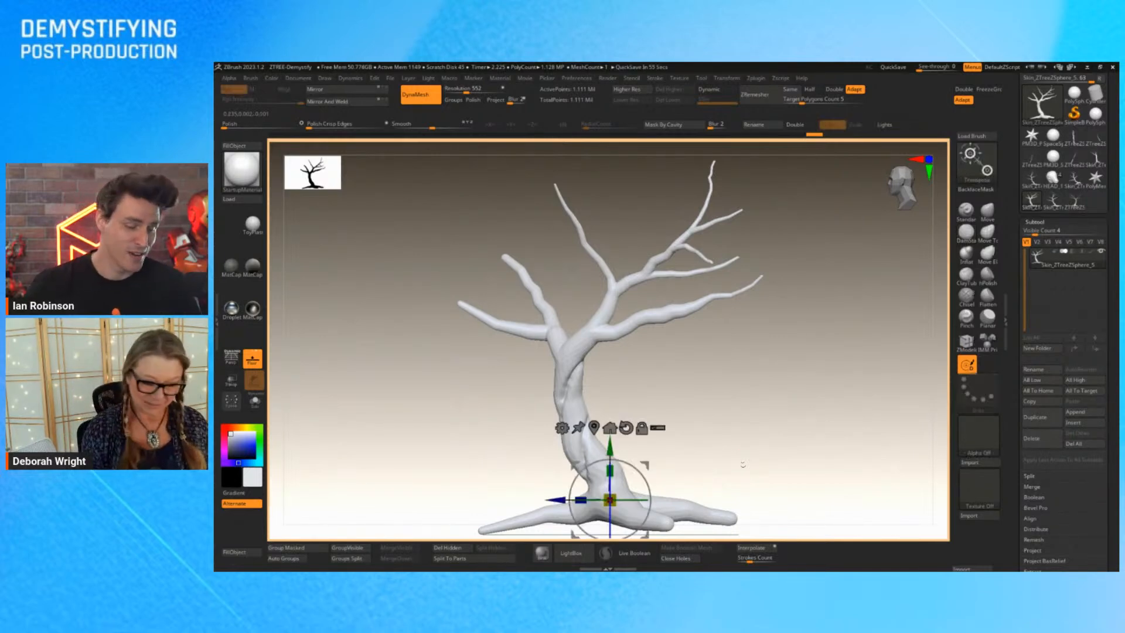
drag(778, 467, 807, 414)
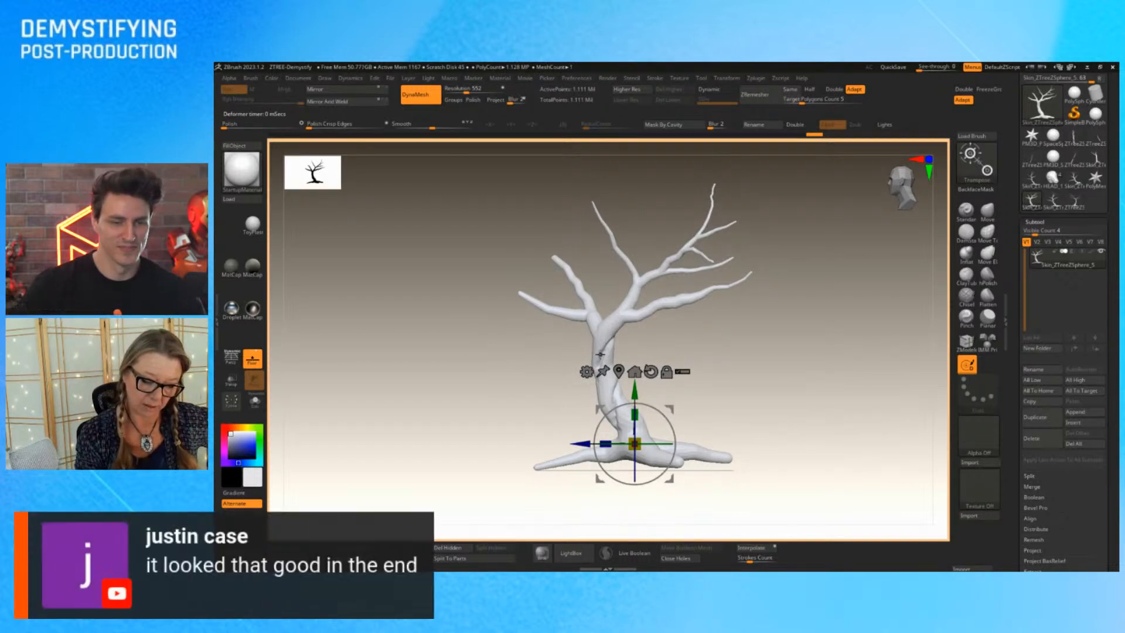
click(586, 371)
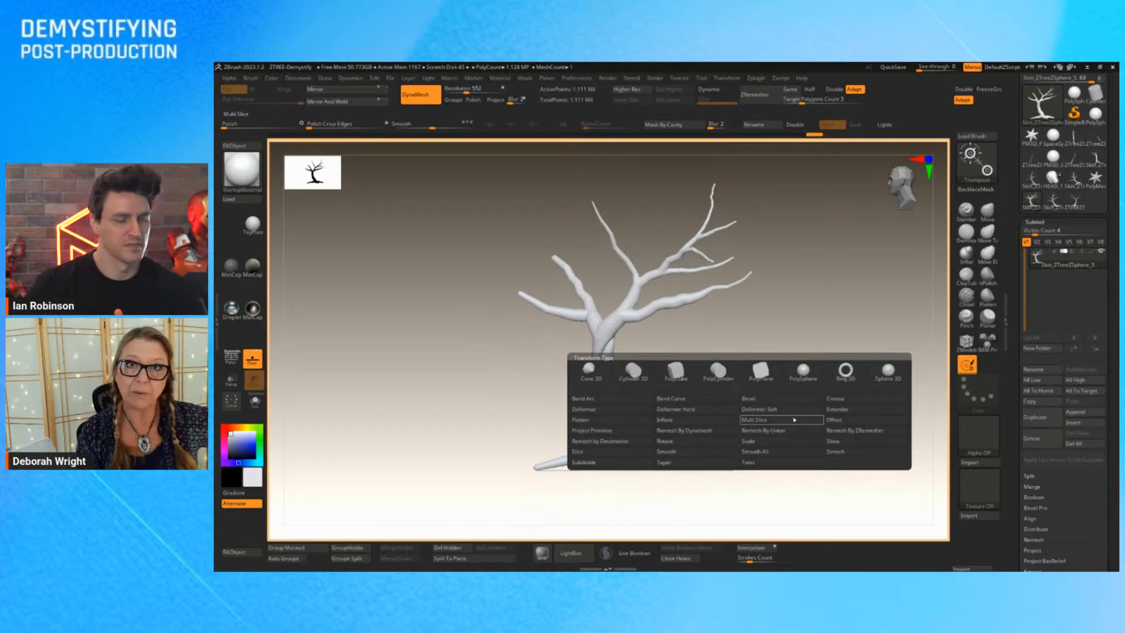
click(752, 463)
drag(636, 479, 645, 437)
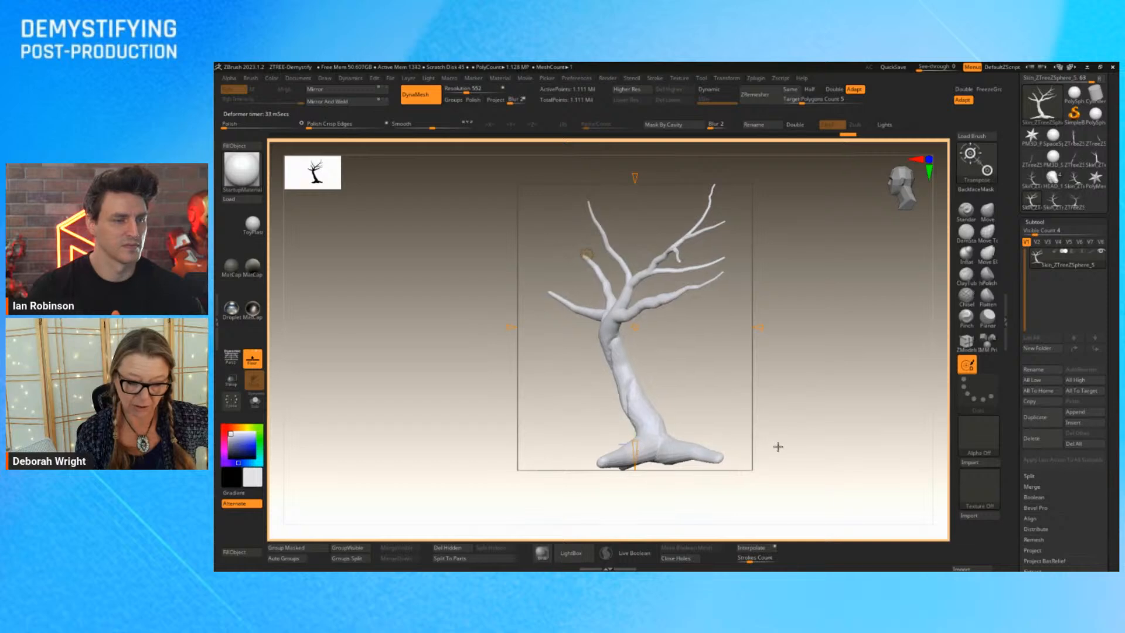
drag(776, 447, 814, 438)
key(q)
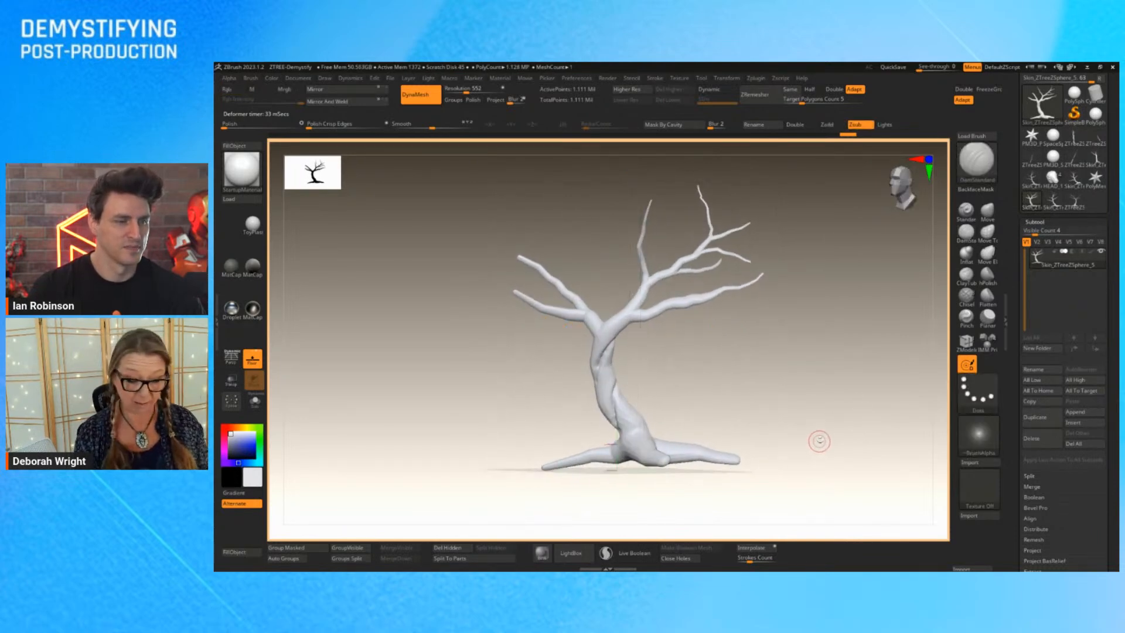
Rotate the whole tree around its vertical axis with the gizmo while viewing from the front.
key(w)
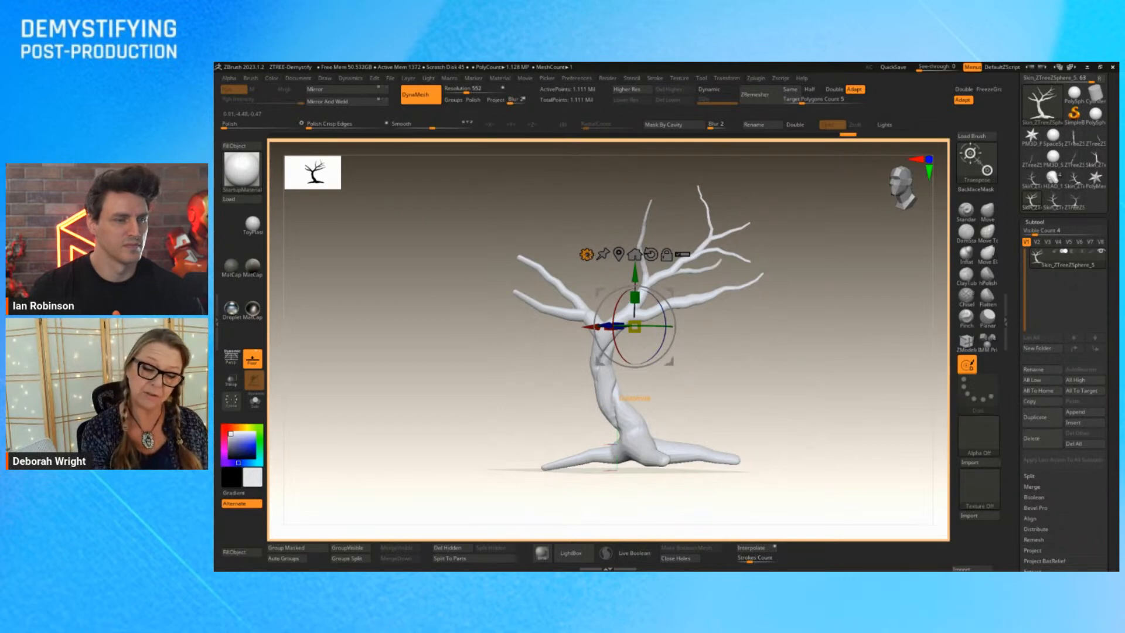
click(586, 254)
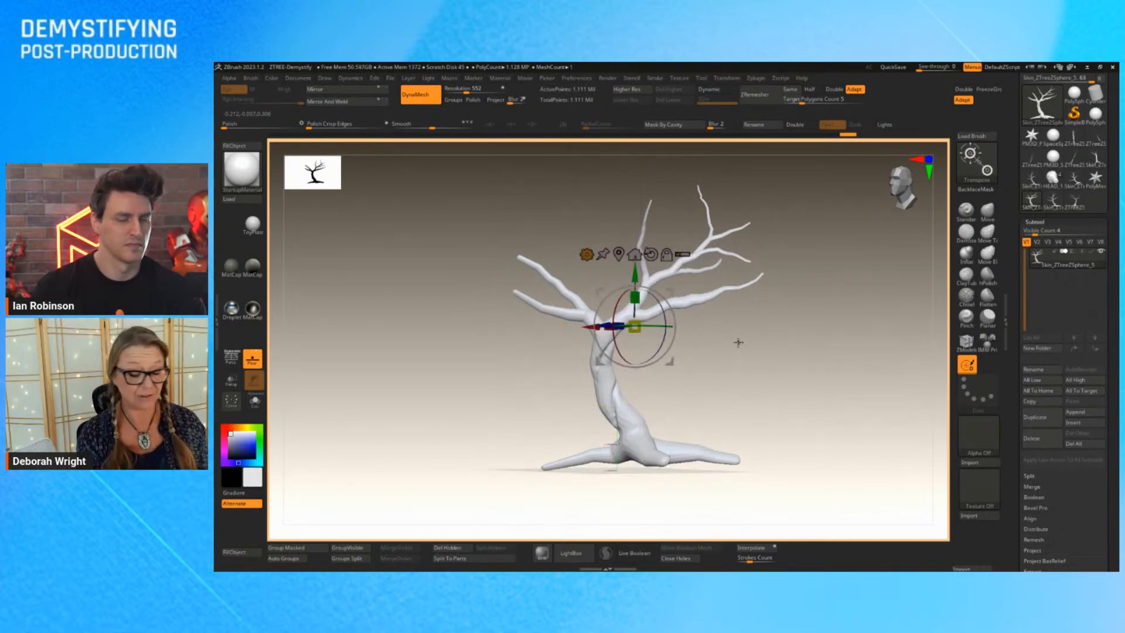
drag(852, 390, 828, 369)
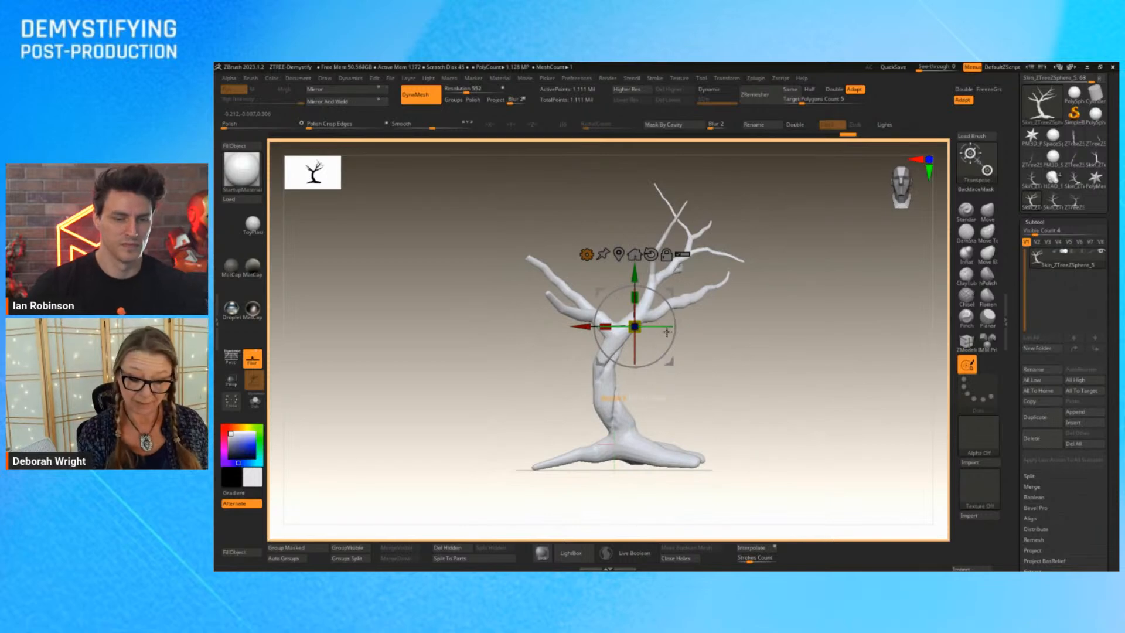
drag(666, 326, 639, 330)
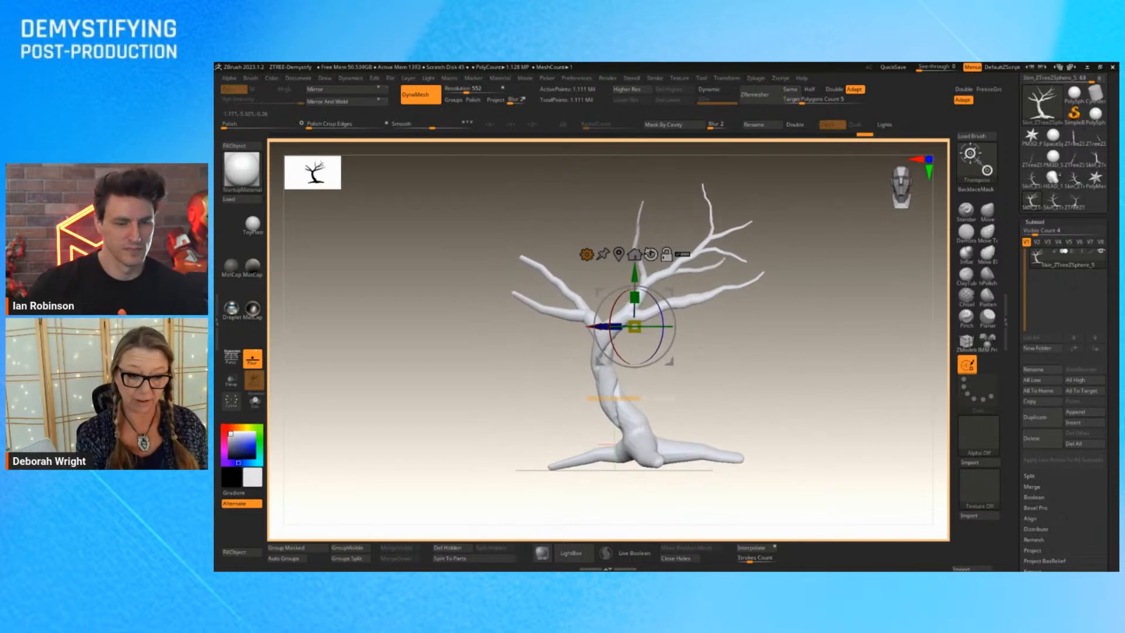
Reset the gizmo's orientation, centre the tree in the world and return to sculpting mode.
click(650, 254)
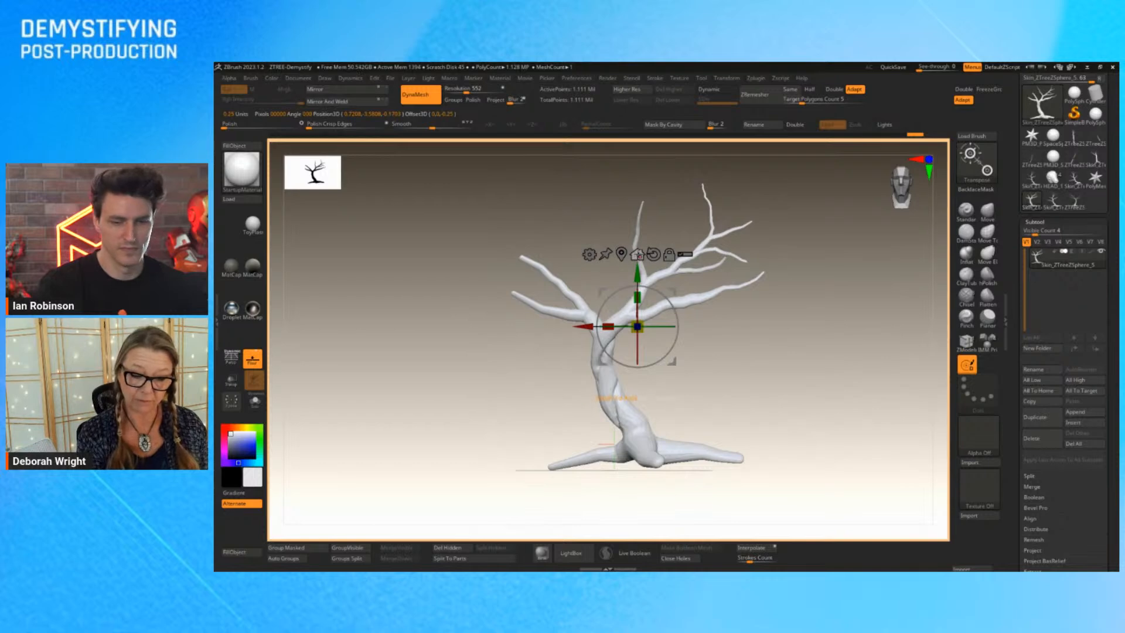
click(638, 255)
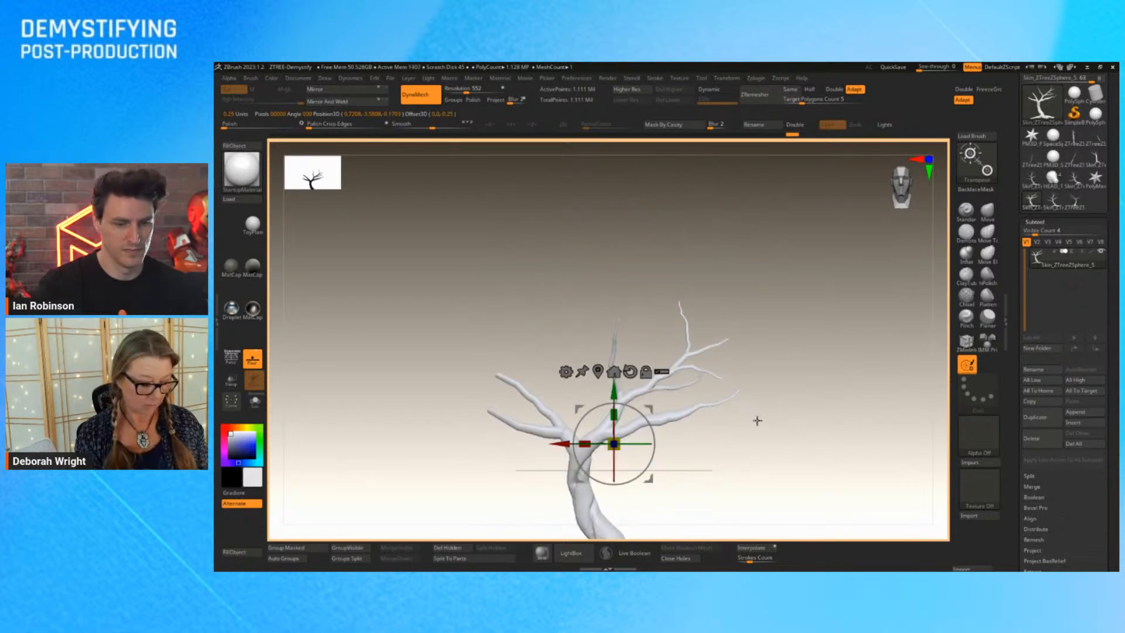
key(f)
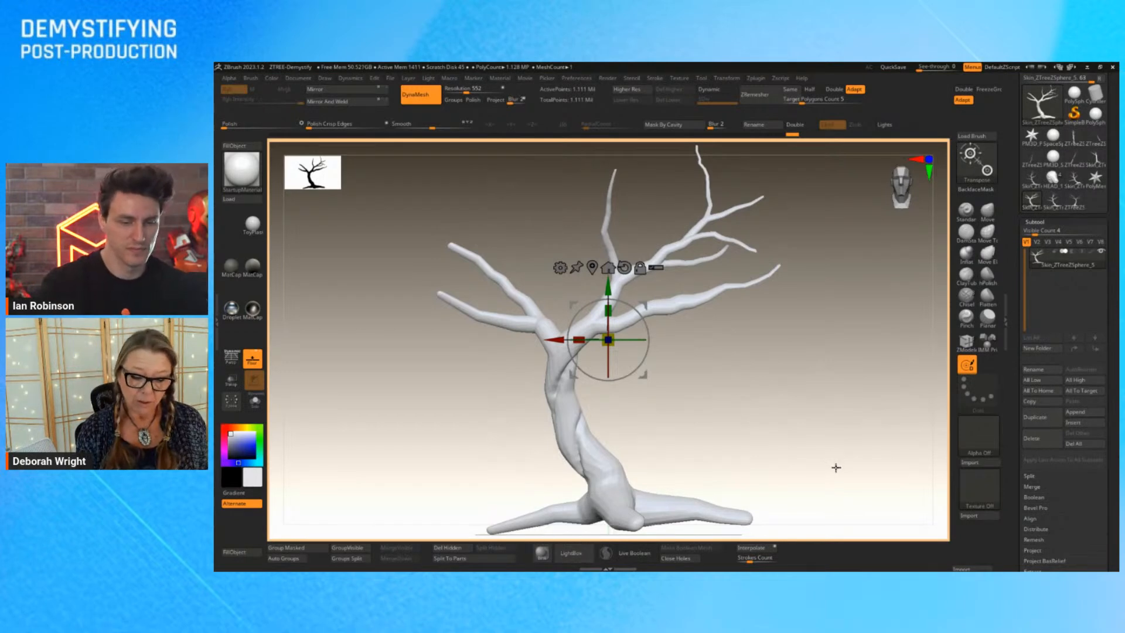
drag(836, 468, 864, 462)
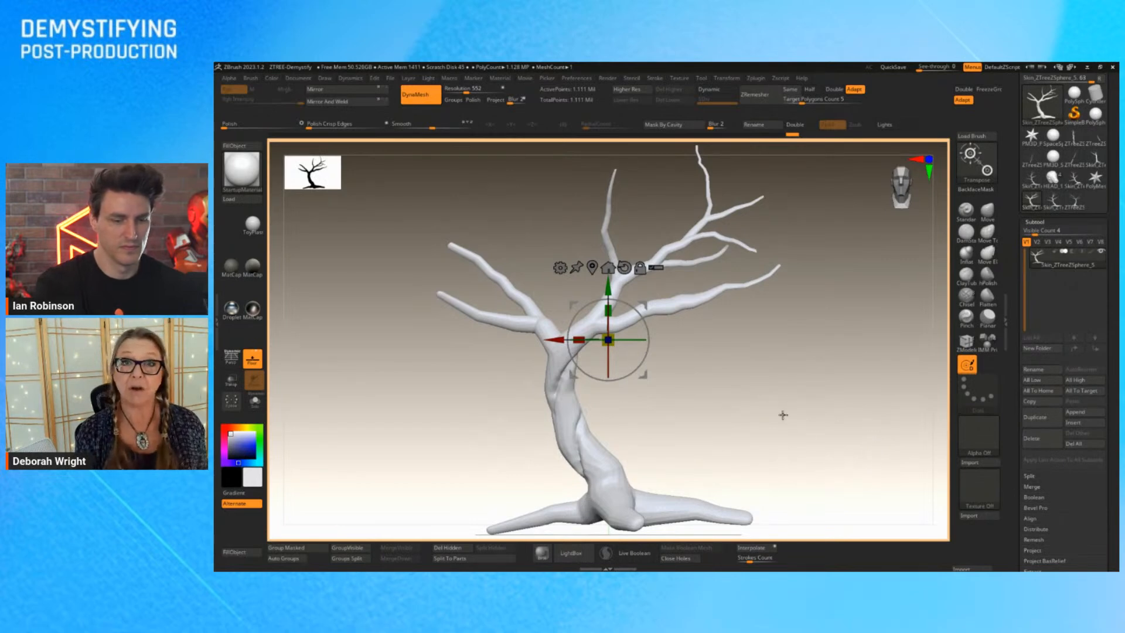
drag(820, 467, 801, 479)
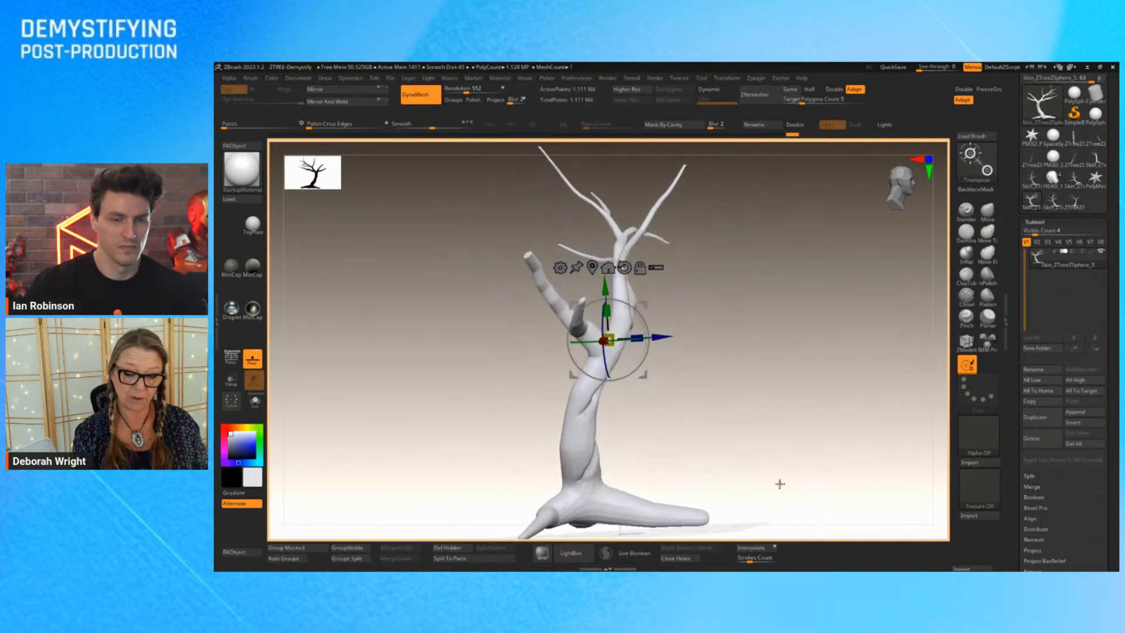
drag(781, 481, 744, 472)
drag(843, 453, 859, 447)
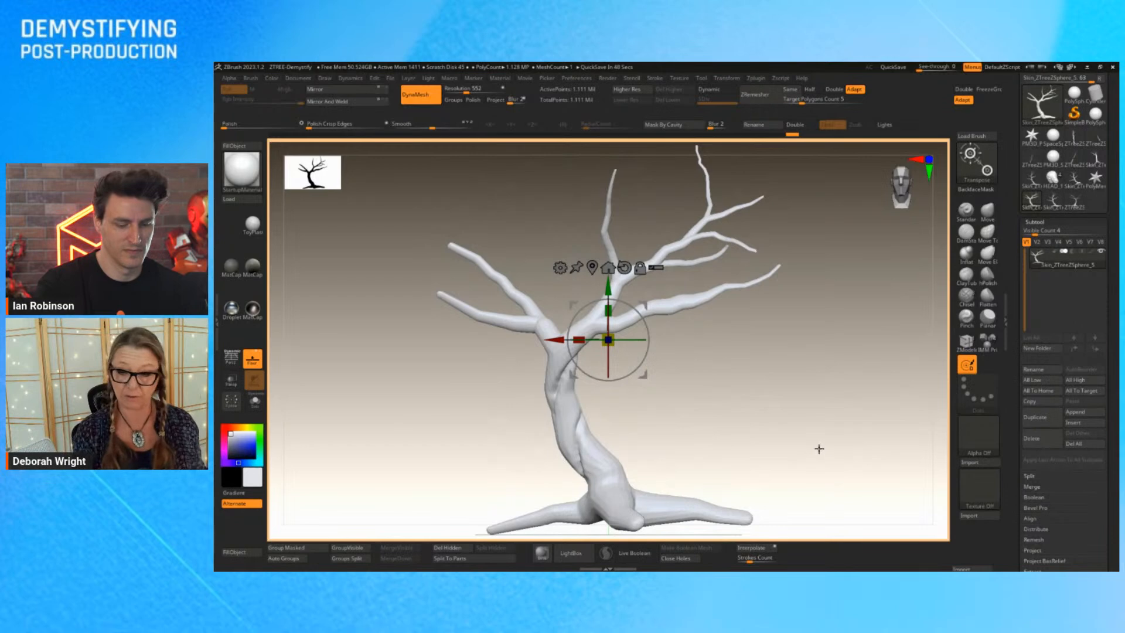
key(q)
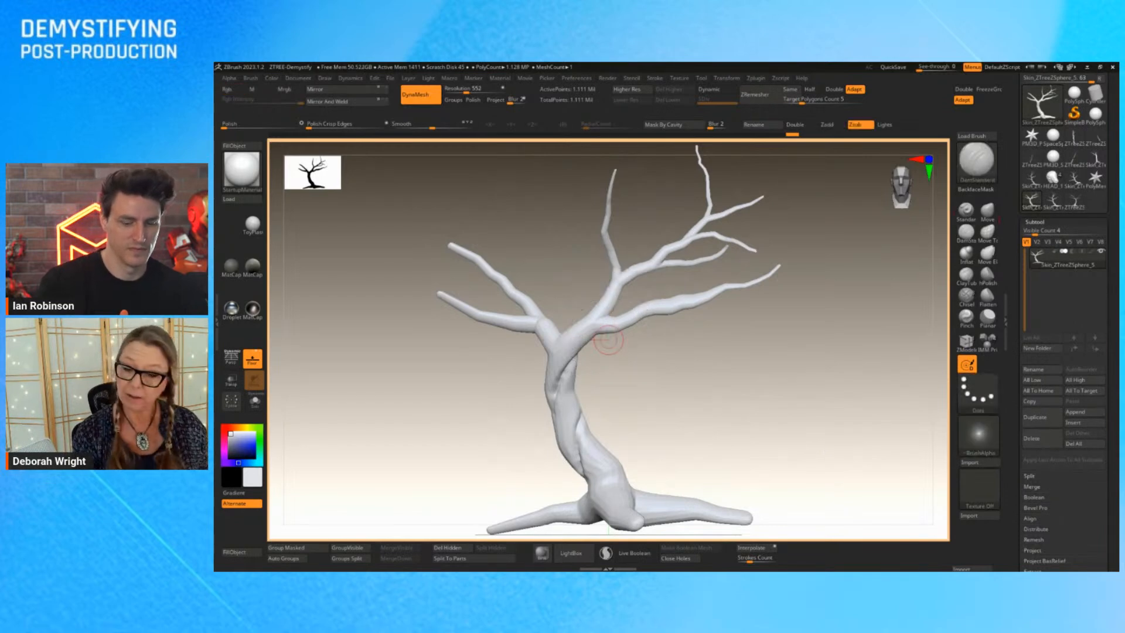
Reshape the trunk, branches and roots with an enlarged Move brush and compare the shape with the reference using See-through.
click(990, 215)
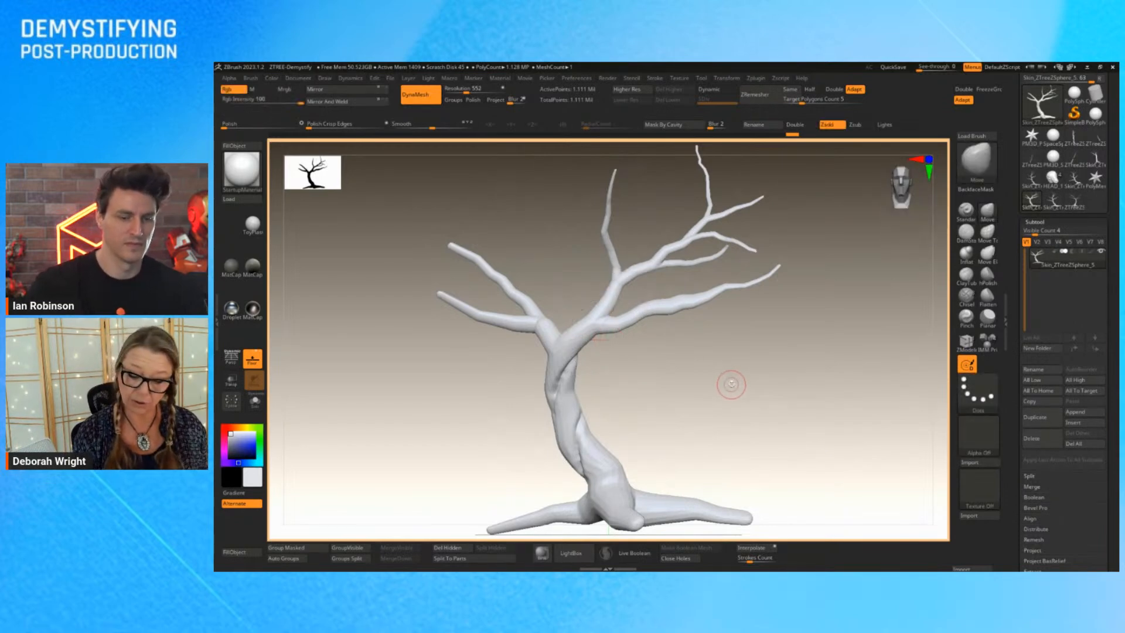
key(space)
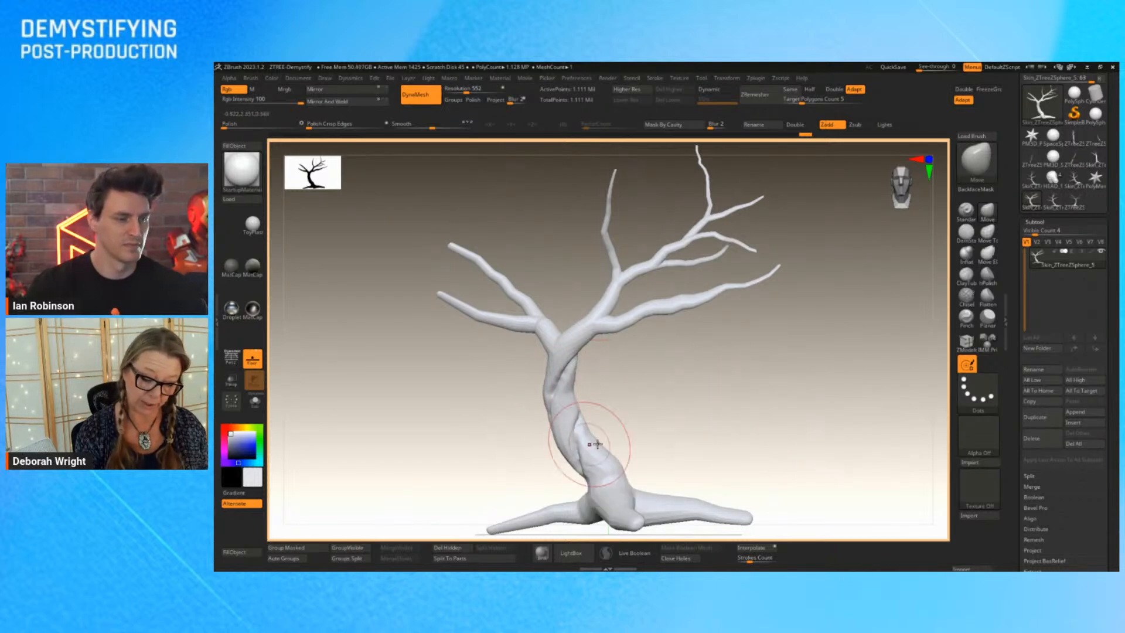
drag(536, 466, 611, 454)
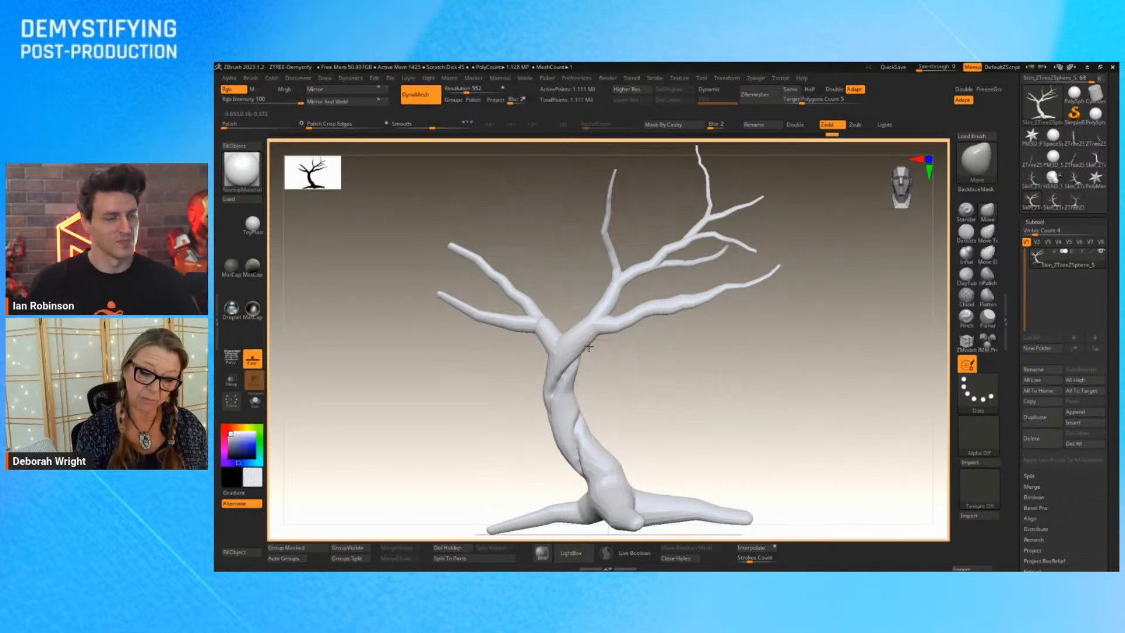
mouse_move(610, 345)
mouse_down()
mouse_move(650, 325)
mouse_move(656, 313)
mouse_move(642, 304)
mouse_move(728, 297)
mouse_up()
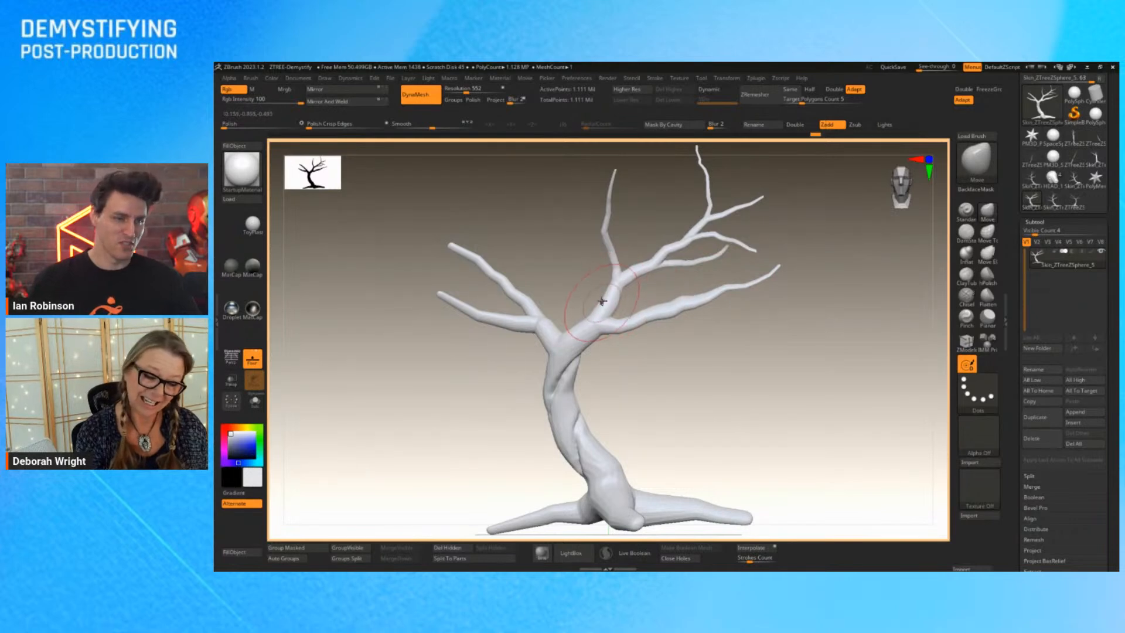
drag(553, 331, 509, 276)
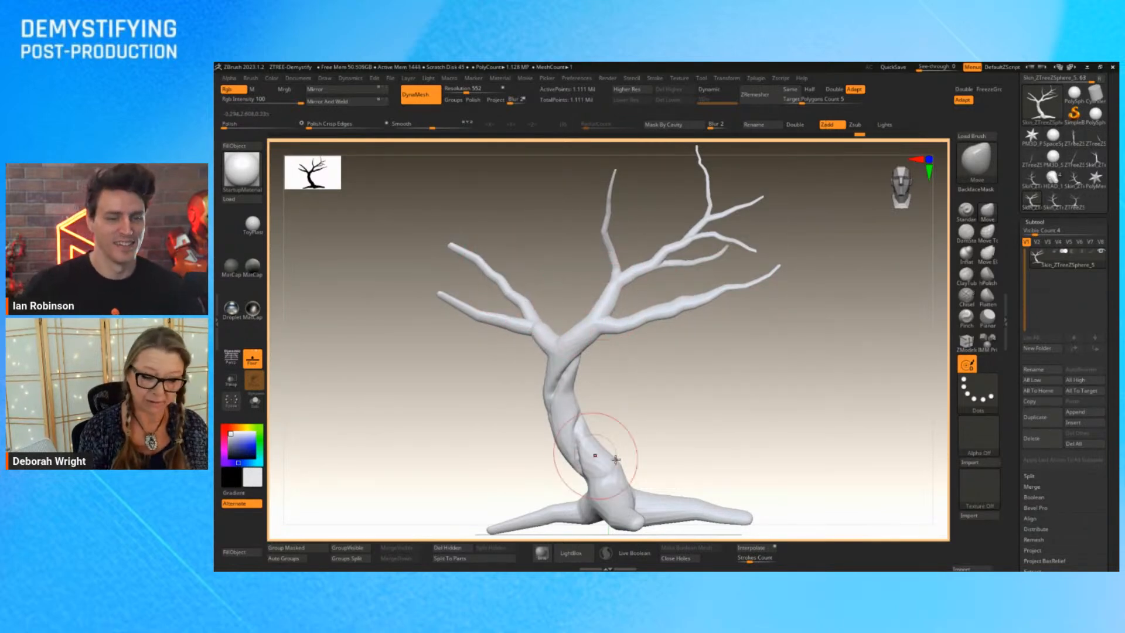
mouse_move(672, 497)
mouse_down()
mouse_move(711, 495)
mouse_move(645, 505)
mouse_move(728, 490)
mouse_move(713, 495)
mouse_move(735, 502)
mouse_up()
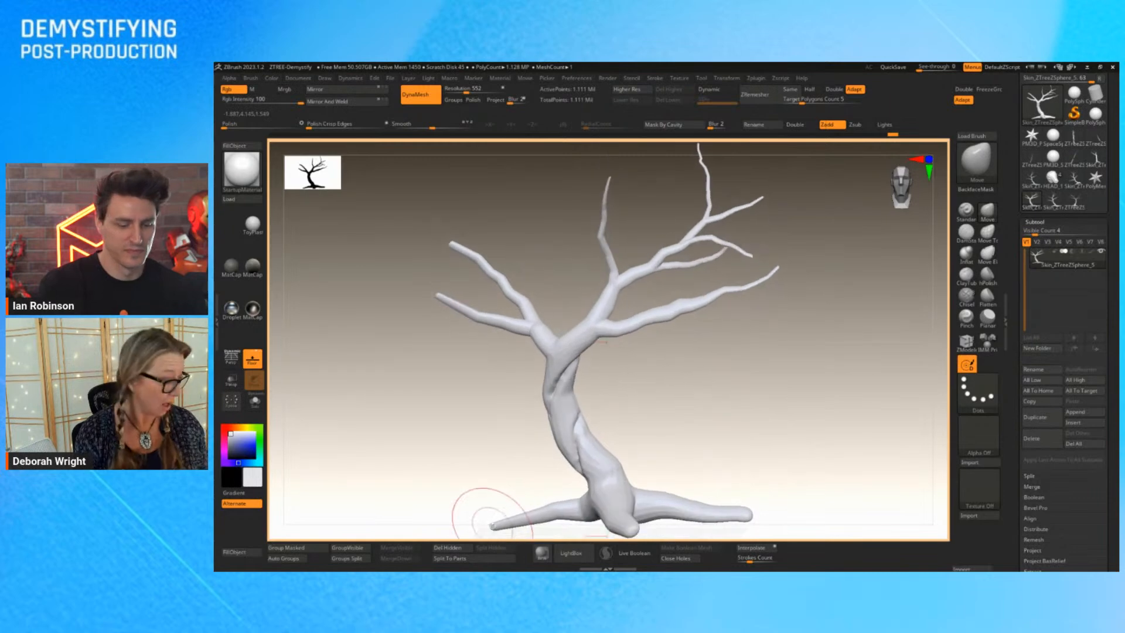
mouse_move(874, 414)
alt+mouse_down()
mouse_move(854, 409)
mouse_move(841, 354)
mouse_move(815, 352)
mouse_move(835, 375)
alt+mouse_up()
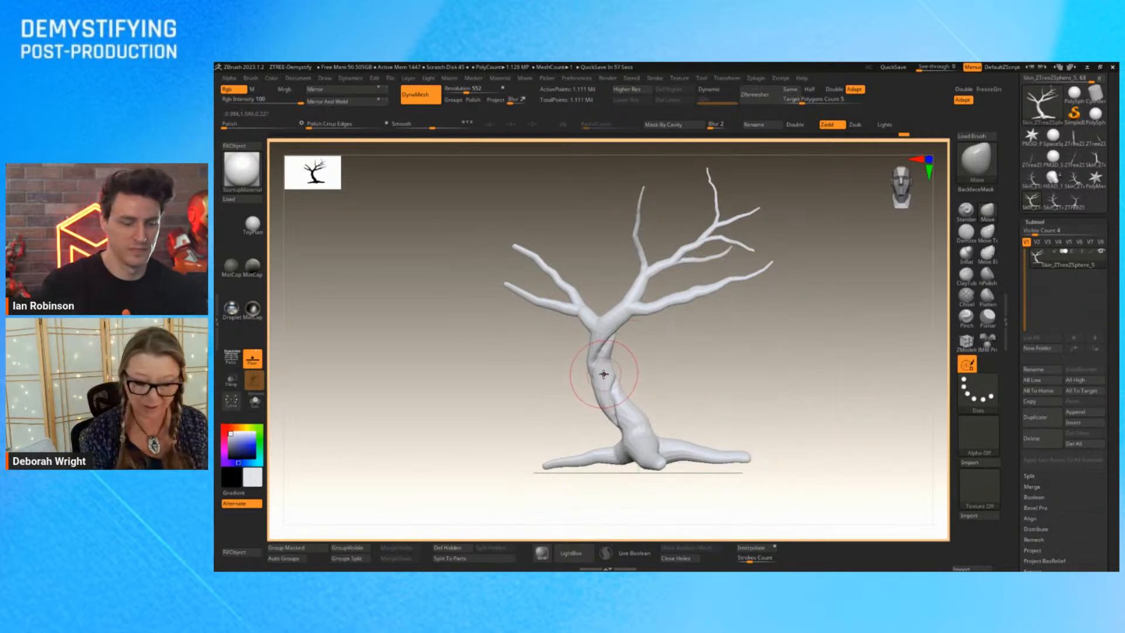
mouse_move(603, 375)
mouse_down()
mouse_move(616, 372)
mouse_move(587, 388)
mouse_move(627, 389)
mouse_move(608, 405)
mouse_move(657, 420)
mouse_up()
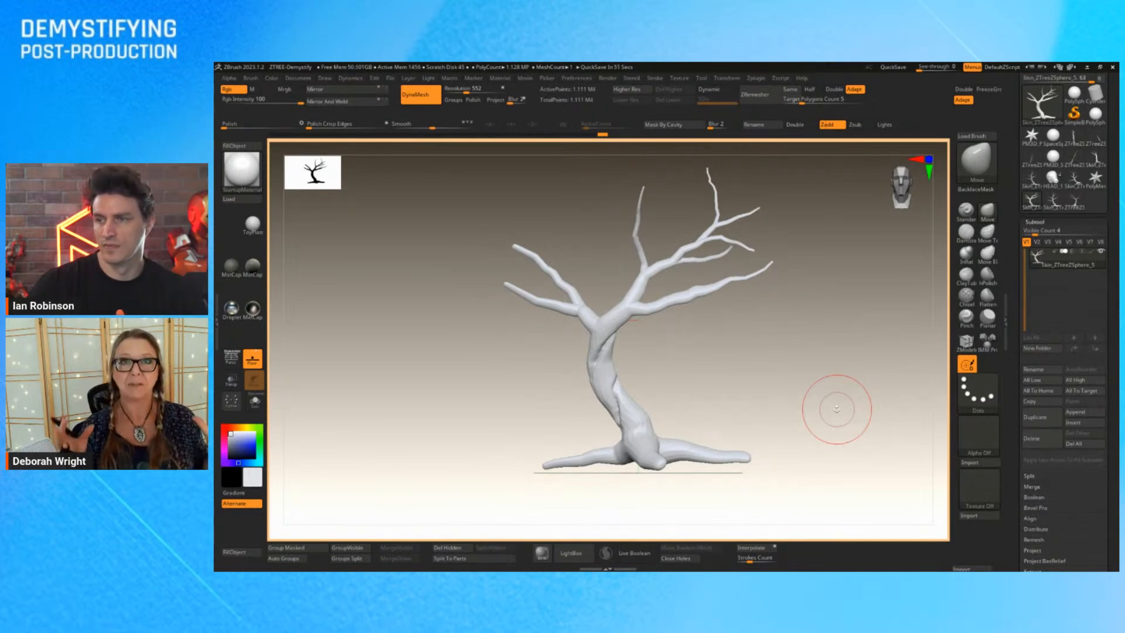
mouse_move(920, 67)
mouse_down()
mouse_move(939, 67)
mouse_move(917, 67)
mouse_up()
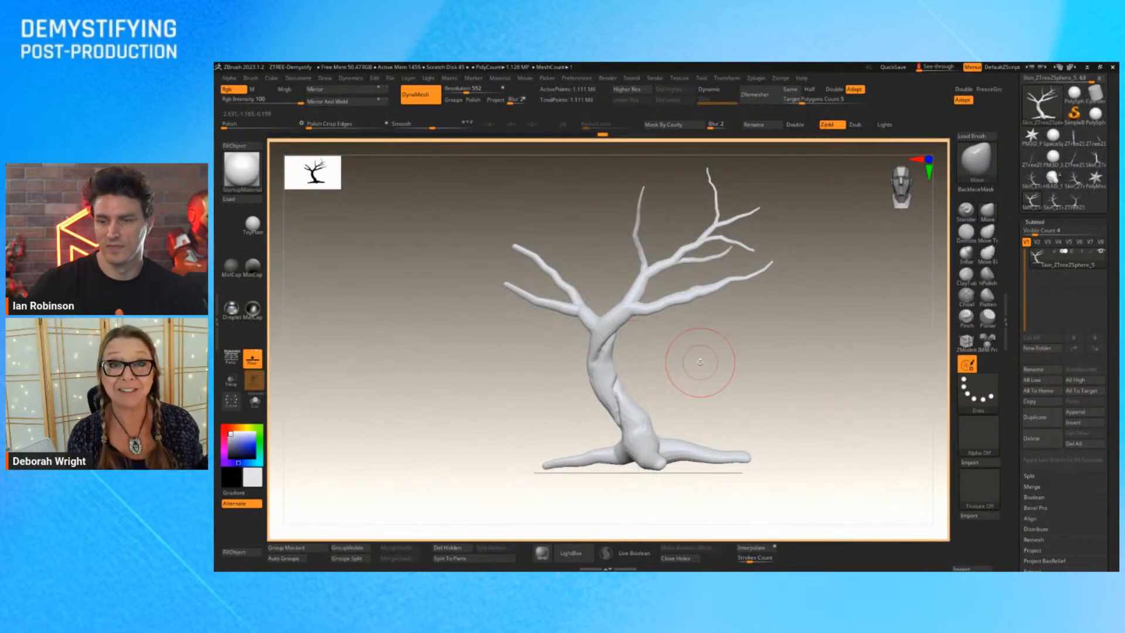
Load the CLAY_layers brush from LightBox's brush library for texturing the tree.
click(578, 553)
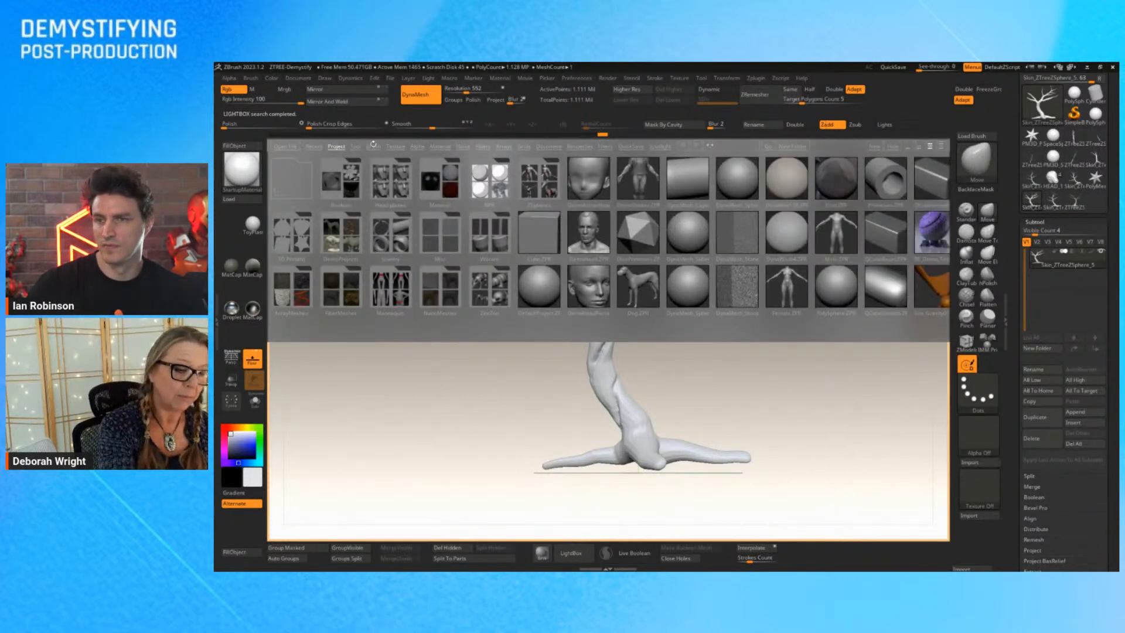
click(373, 146)
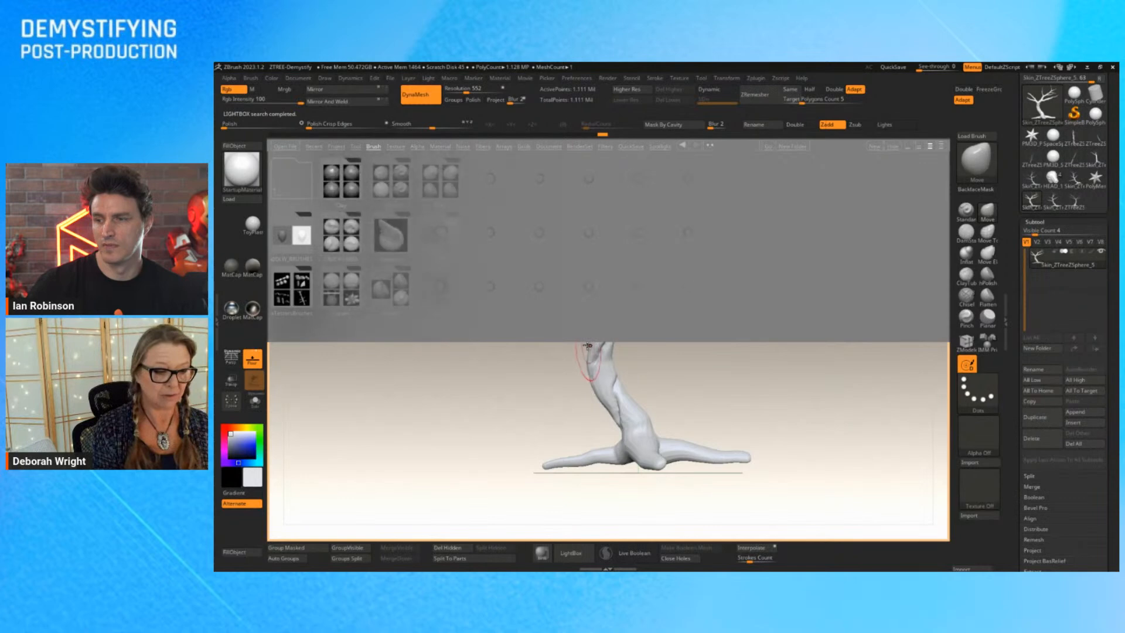
click(344, 182)
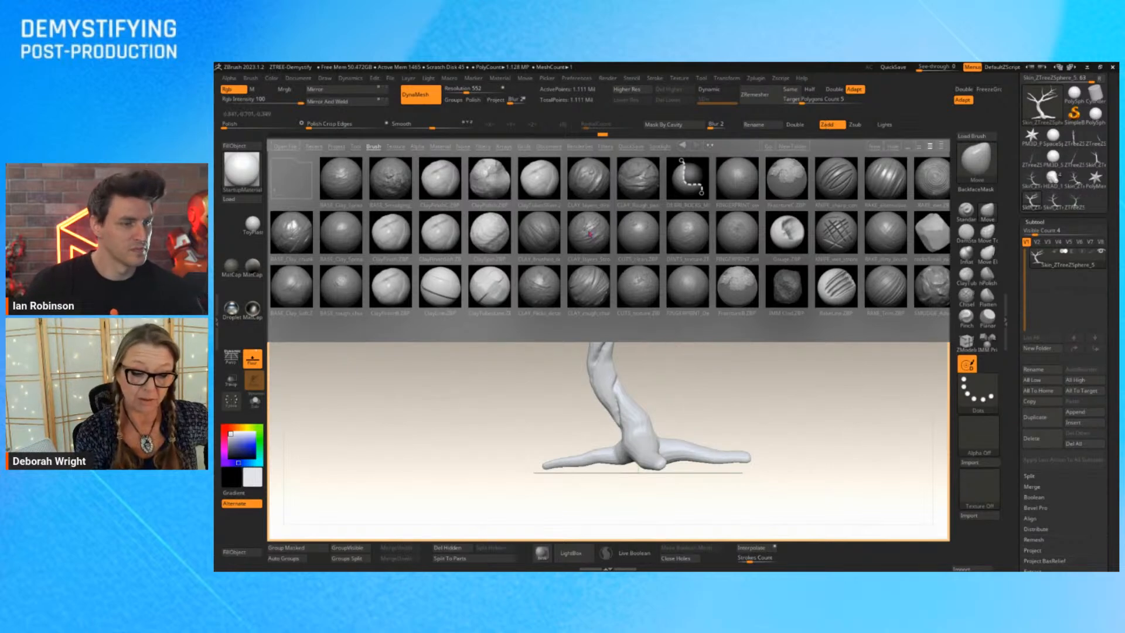
double_click(589, 234)
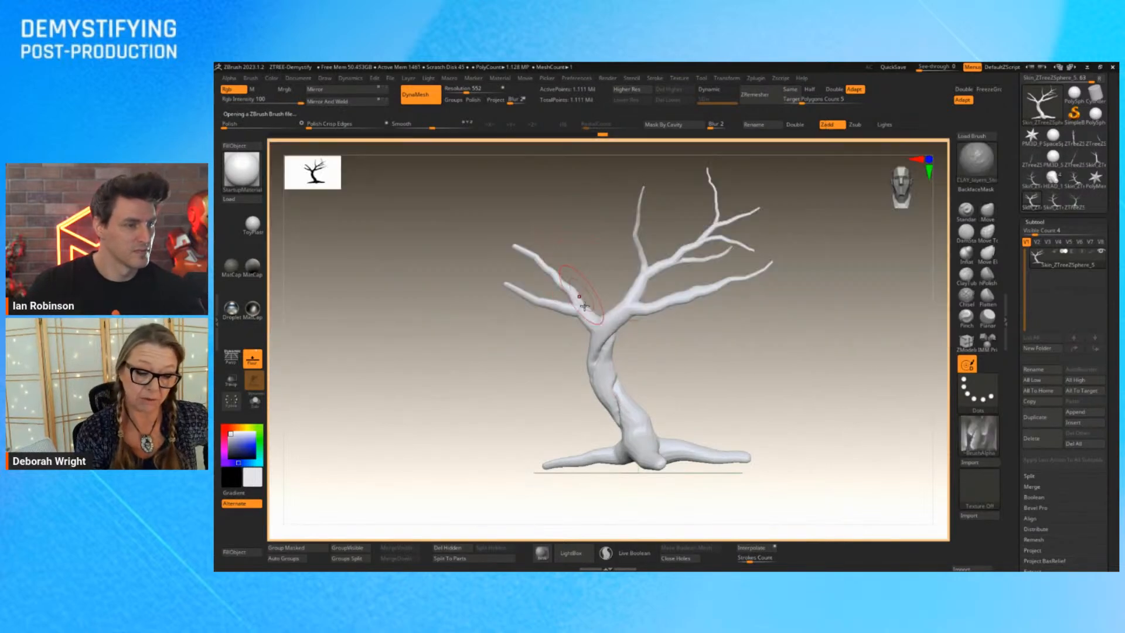
key(space)
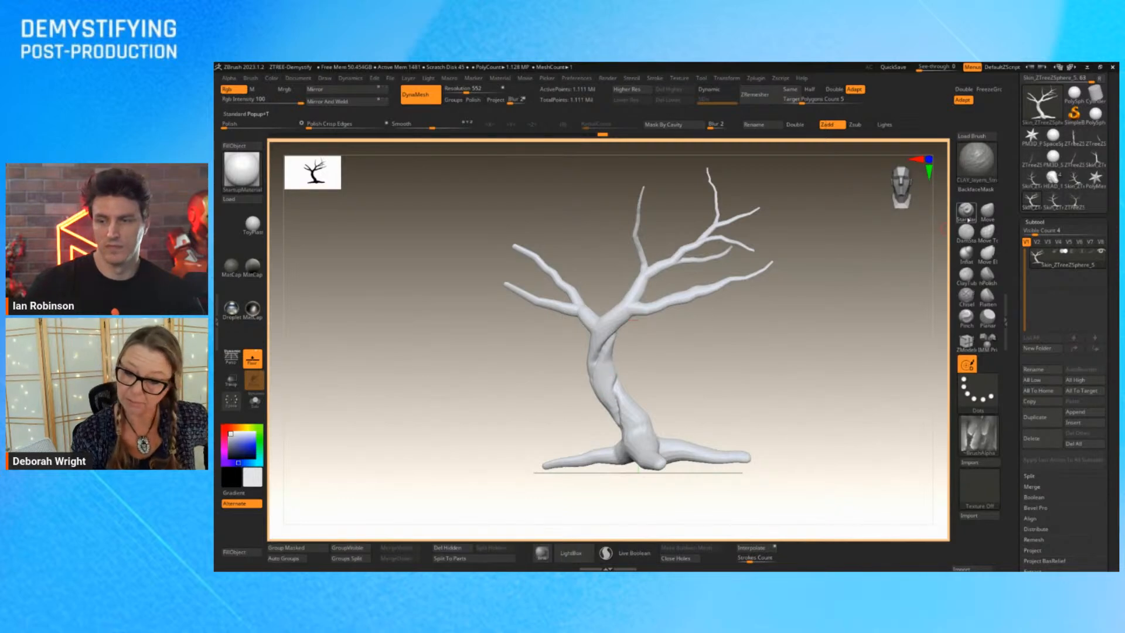
Switch to the Standard brush to examine its alpha and the option for loading brush files.
click(967, 210)
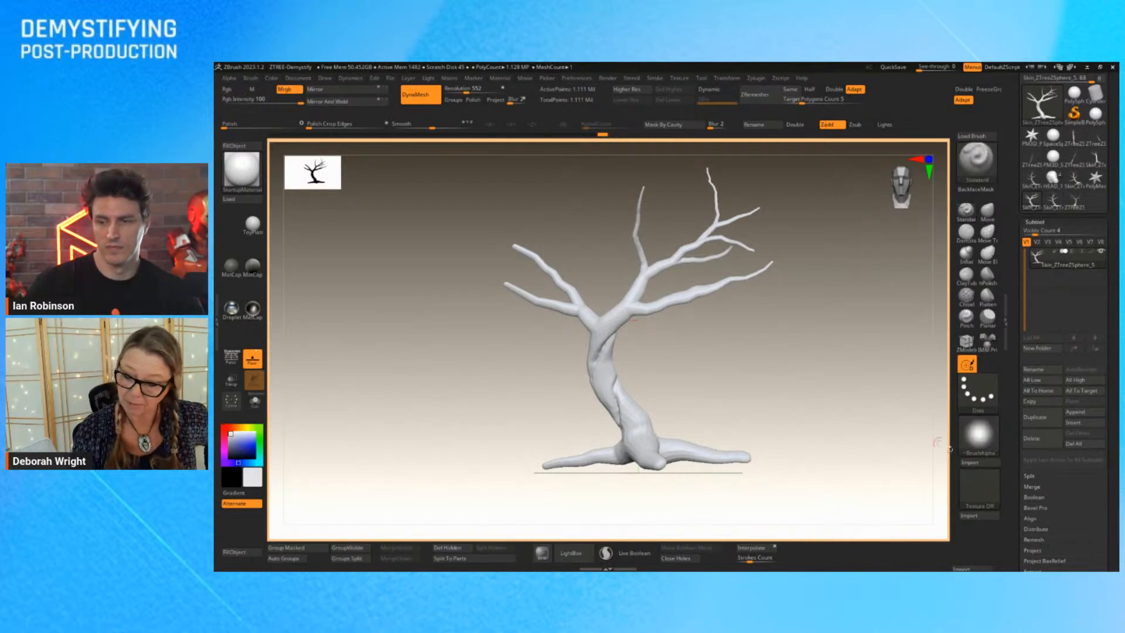
mouse_move(979, 448)
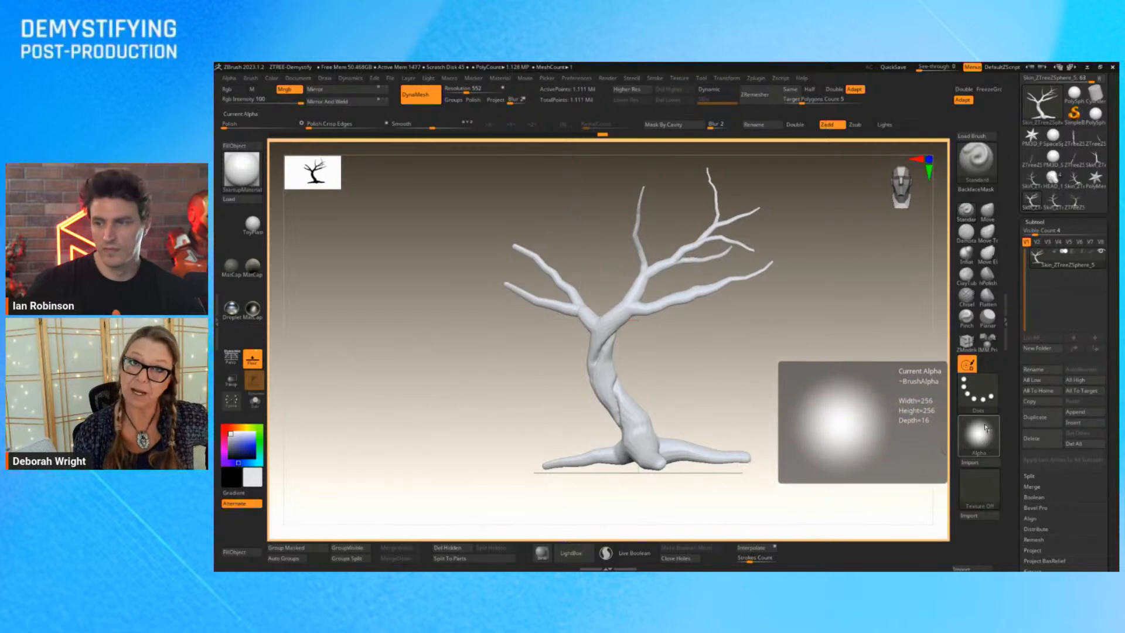
click(978, 436)
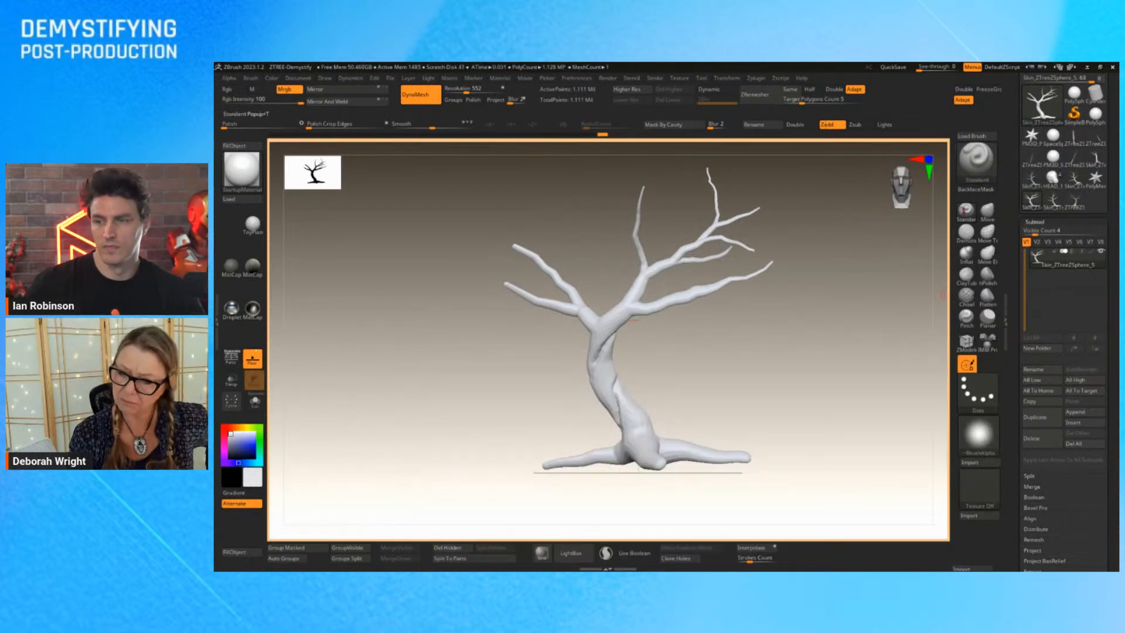
click(973, 136)
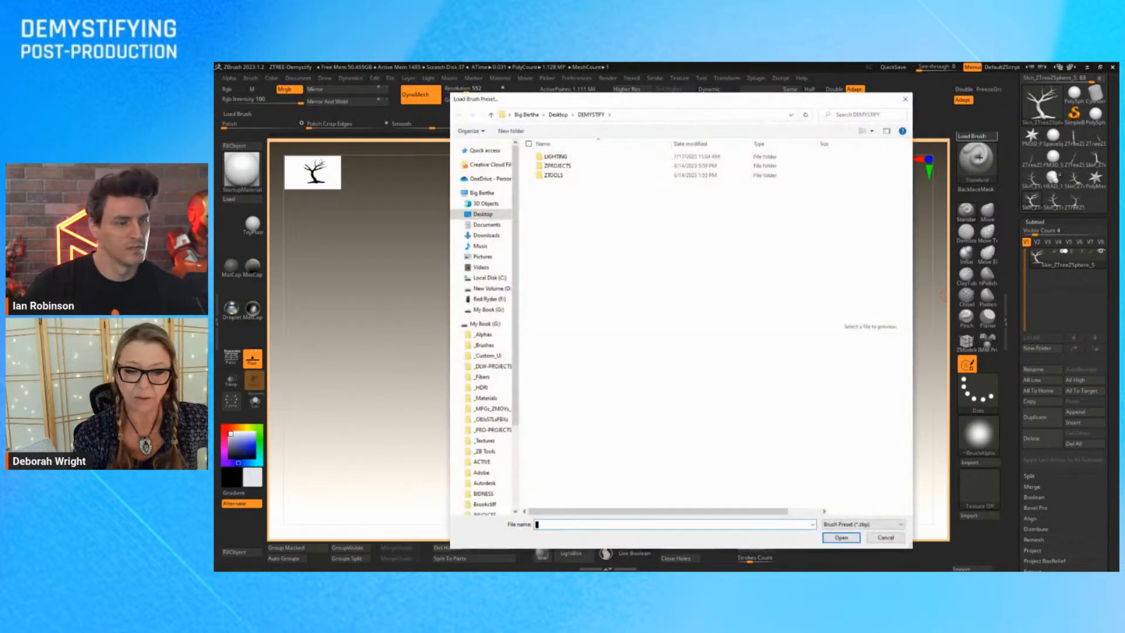
click(886, 538)
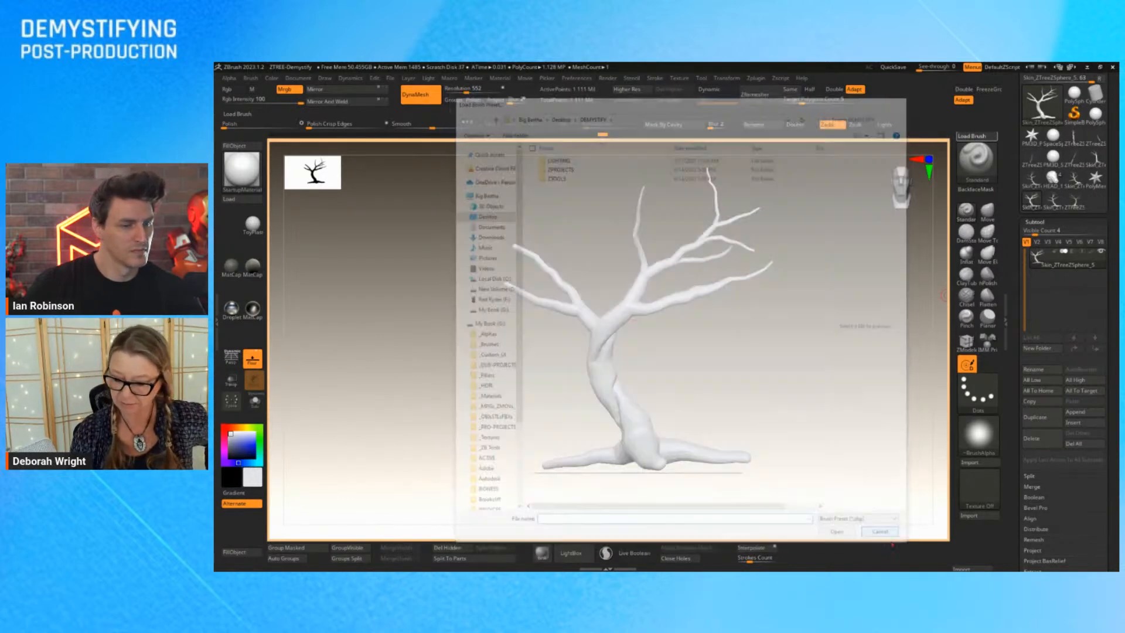
Reselect the CLAY_layers brush and sculpt bark texture along the upper trunk, the fork and the two left branches.
click(977, 159)
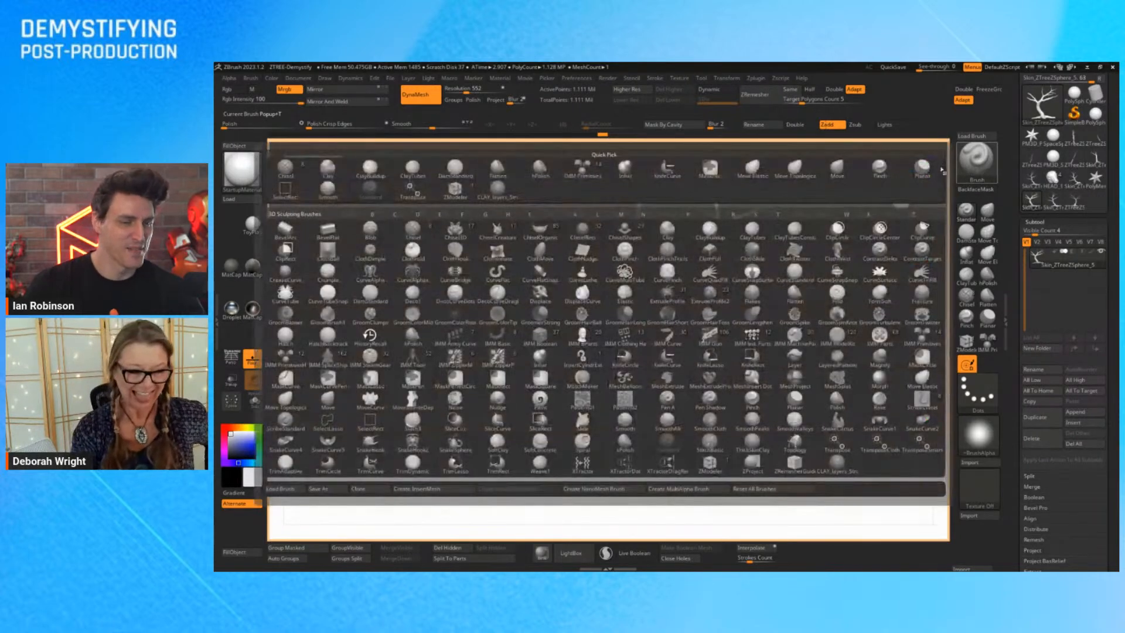
key(space)
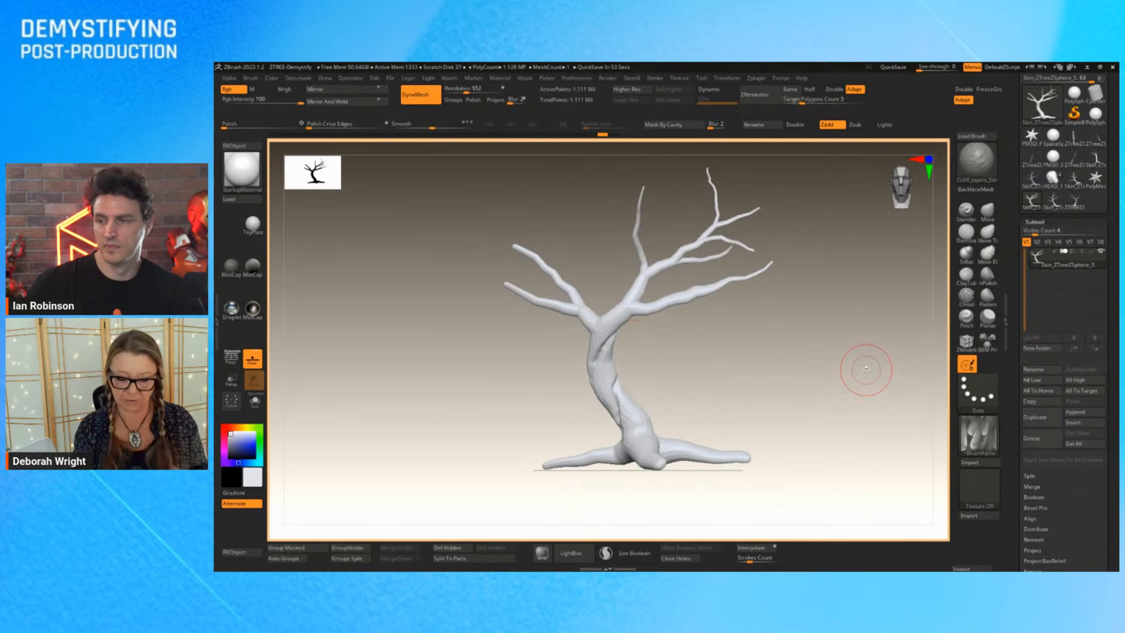
key(space)
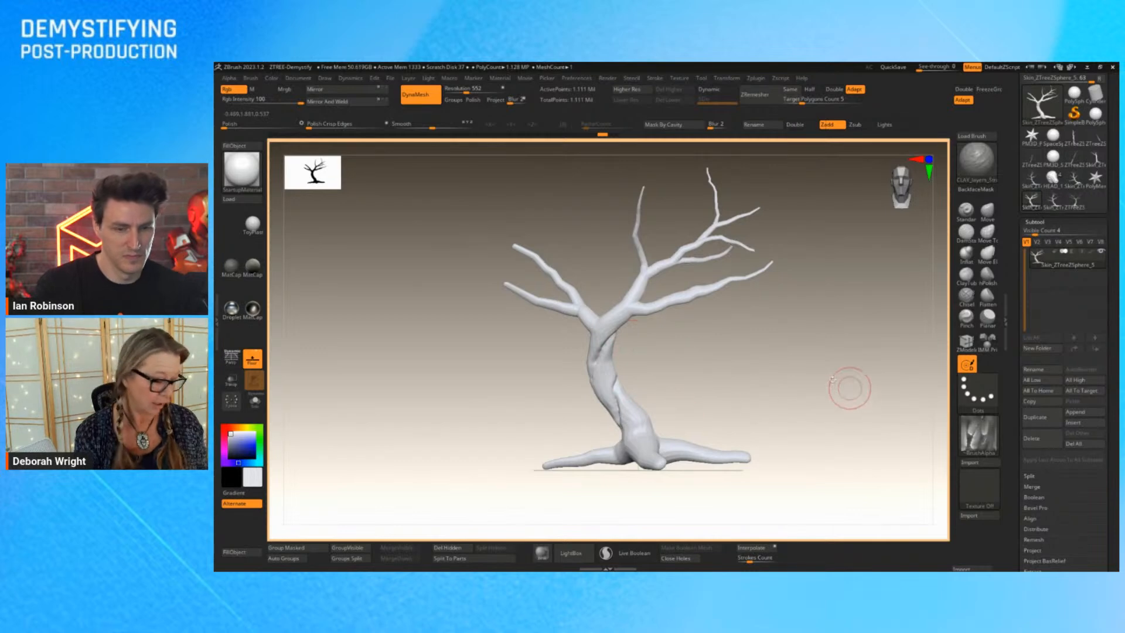
mouse_move(851, 394)
ctrl+right_down()
mouse_move(887, 456)
mouse_move(603, 266)
ctrl+right_up()
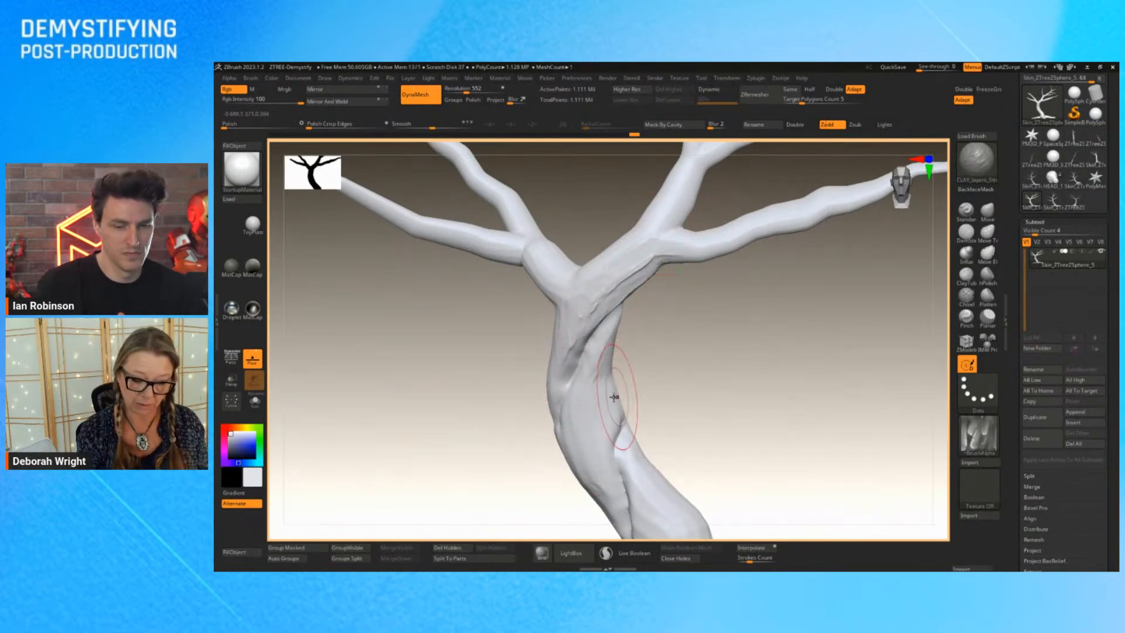
drag(691, 421, 715, 369)
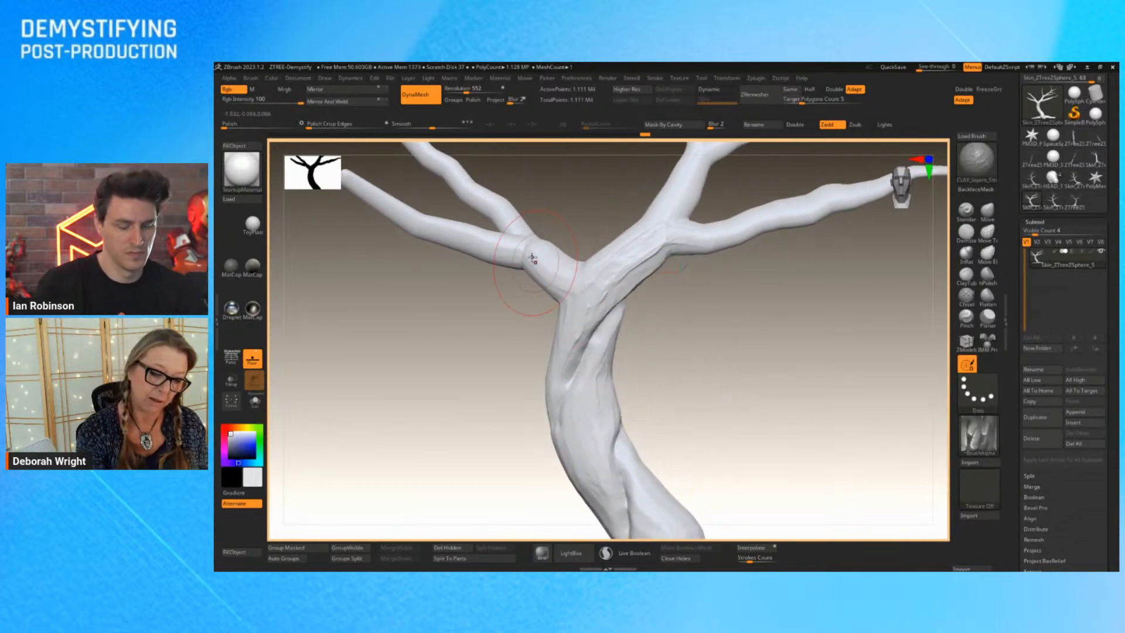
drag(443, 232, 539, 260)
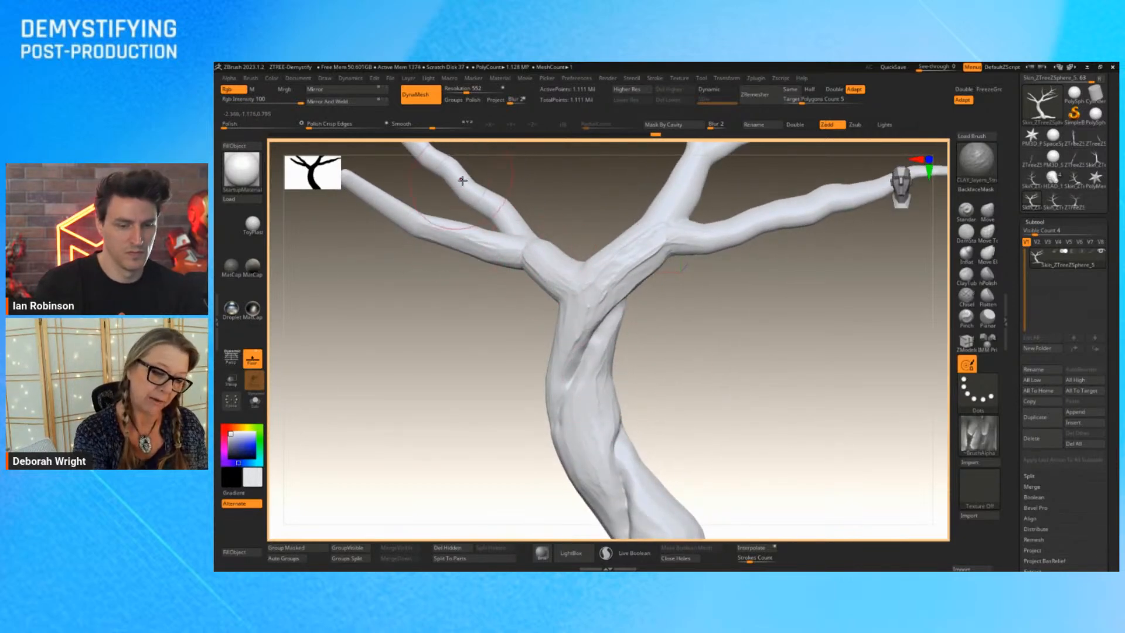
drag(470, 169, 528, 276)
Sculpt bark texture with the CLAY_layers brush along the lower right branch and the lower trunk.
key(f)
drag(854, 372, 779, 377)
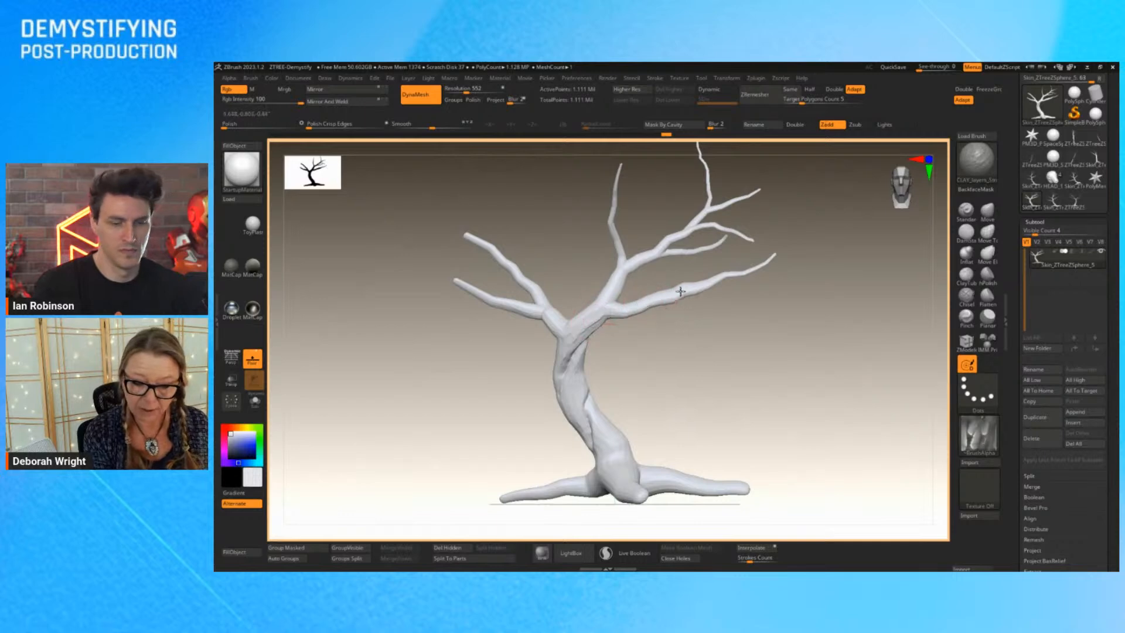
drag(680, 291, 596, 322)
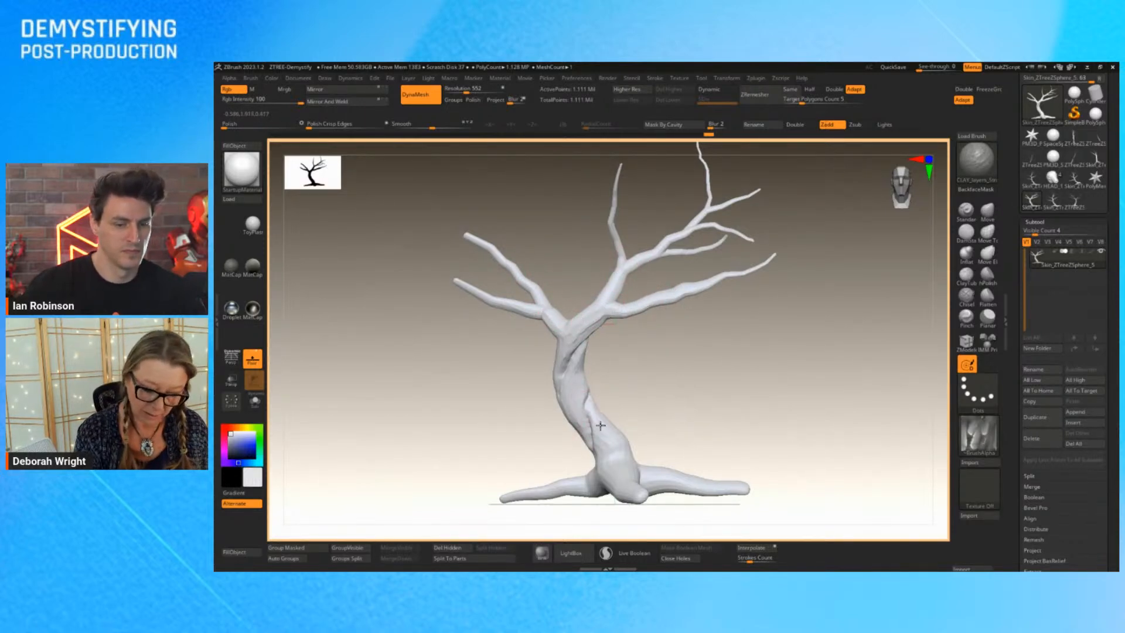
drag(596, 432, 606, 448)
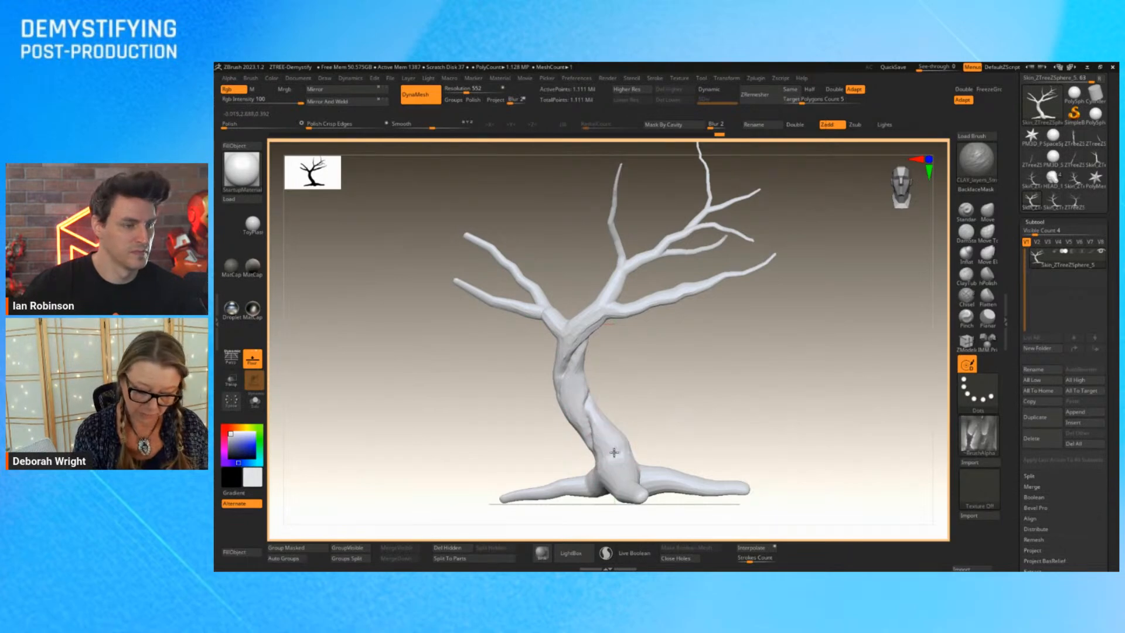
Add CLAY_layers bark texture to the trunk base and the main roots, working around the tree from several sides.
drag(716, 396, 602, 472)
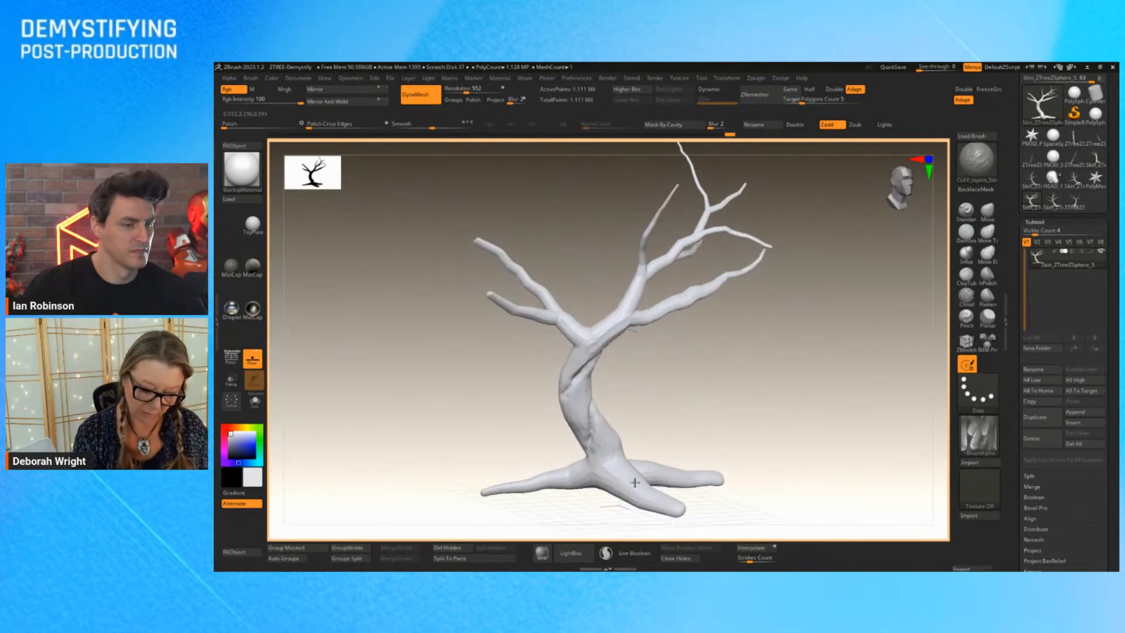
drag(665, 505, 731, 427)
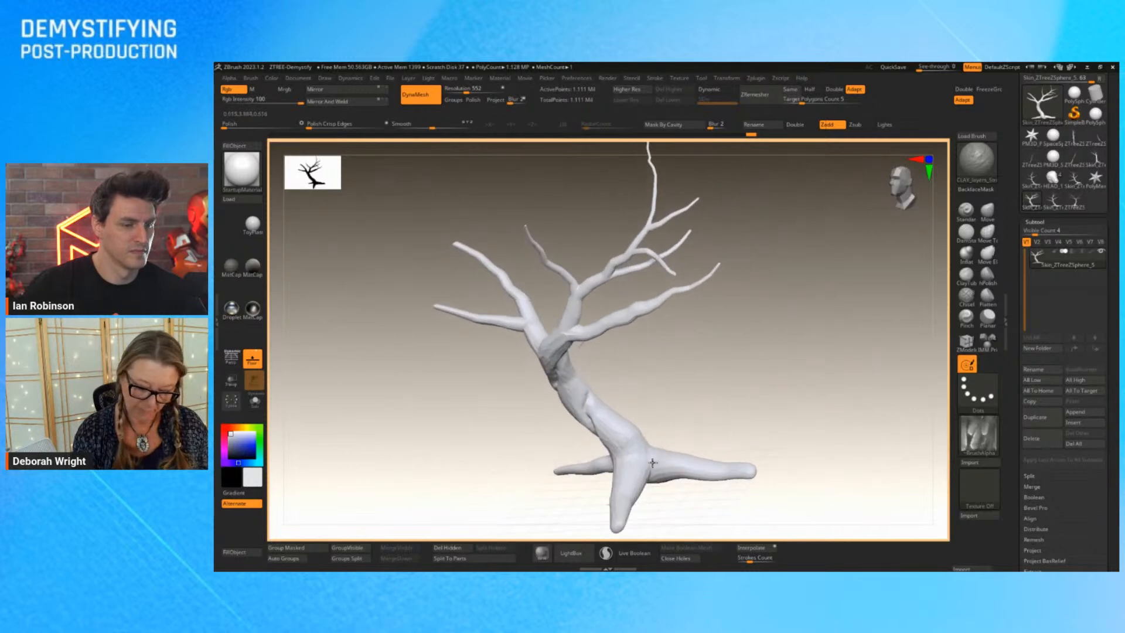
mouse_move(700, 378)
mouse_down()
mouse_move(746, 334)
mouse_move(580, 472)
mouse_up()
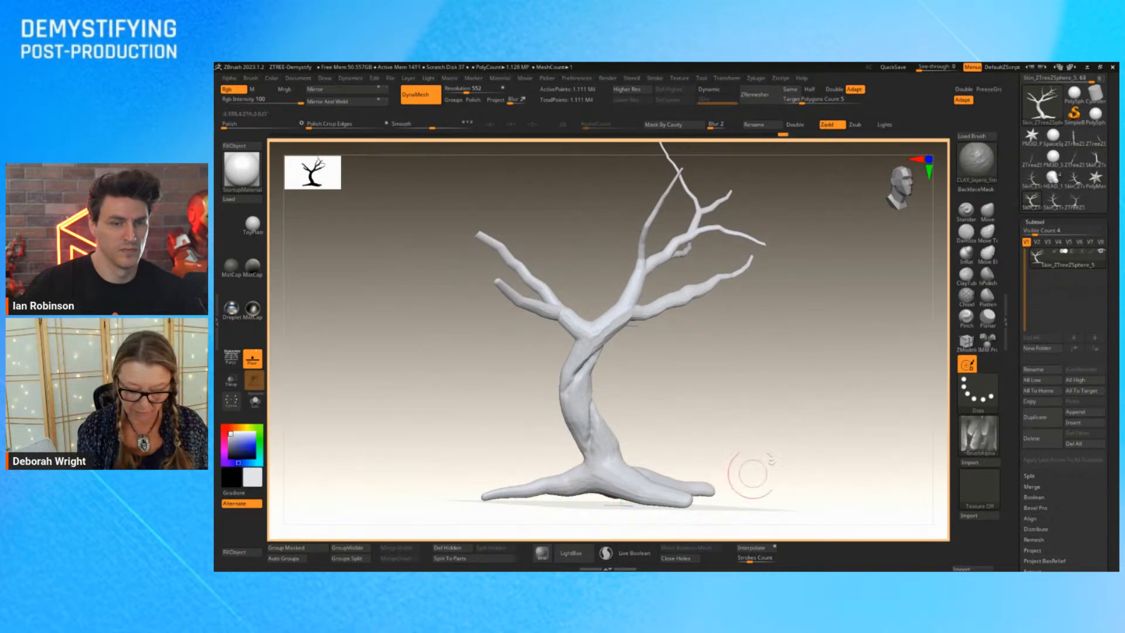
drag(748, 469, 648, 474)
drag(774, 457, 651, 446)
drag(742, 399, 707, 326)
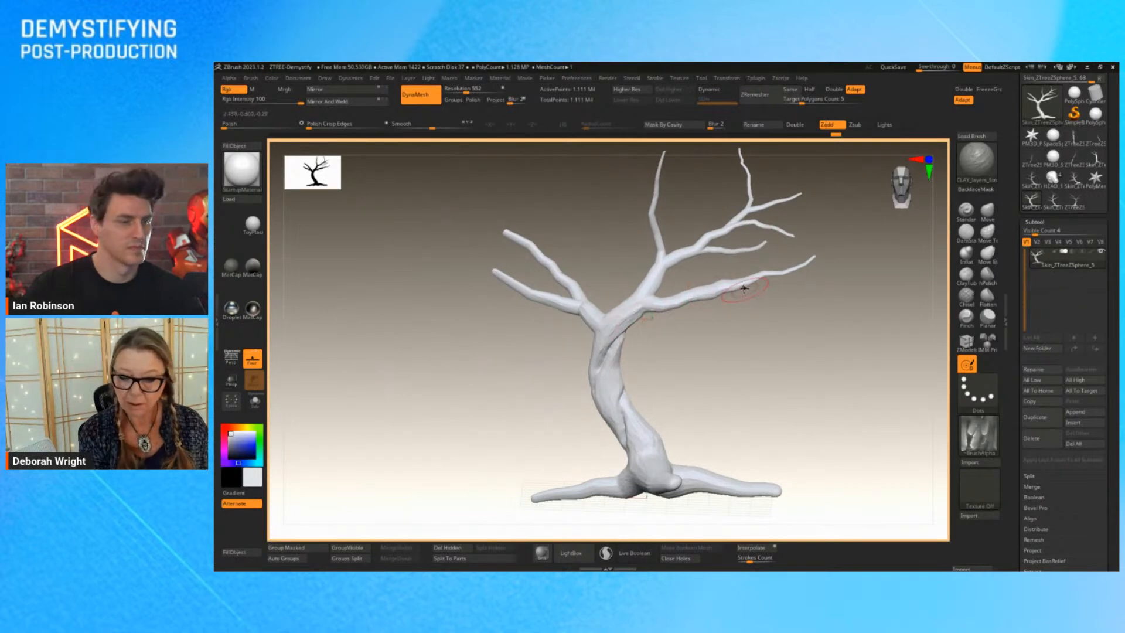
mouse_move(675, 305)
mouse_down()
mouse_move(728, 326)
mouse_move(728, 346)
mouse_up()
Reduce the brush's draw size and sculpt finer bark texture on the right branches and the fork.
key(space)
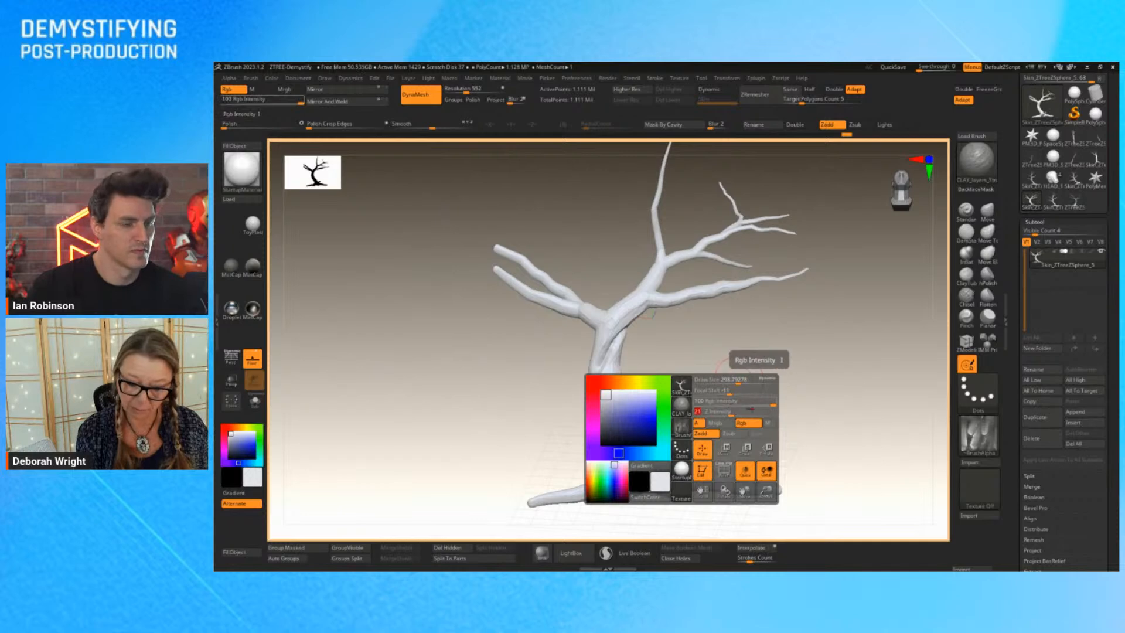
key(space)
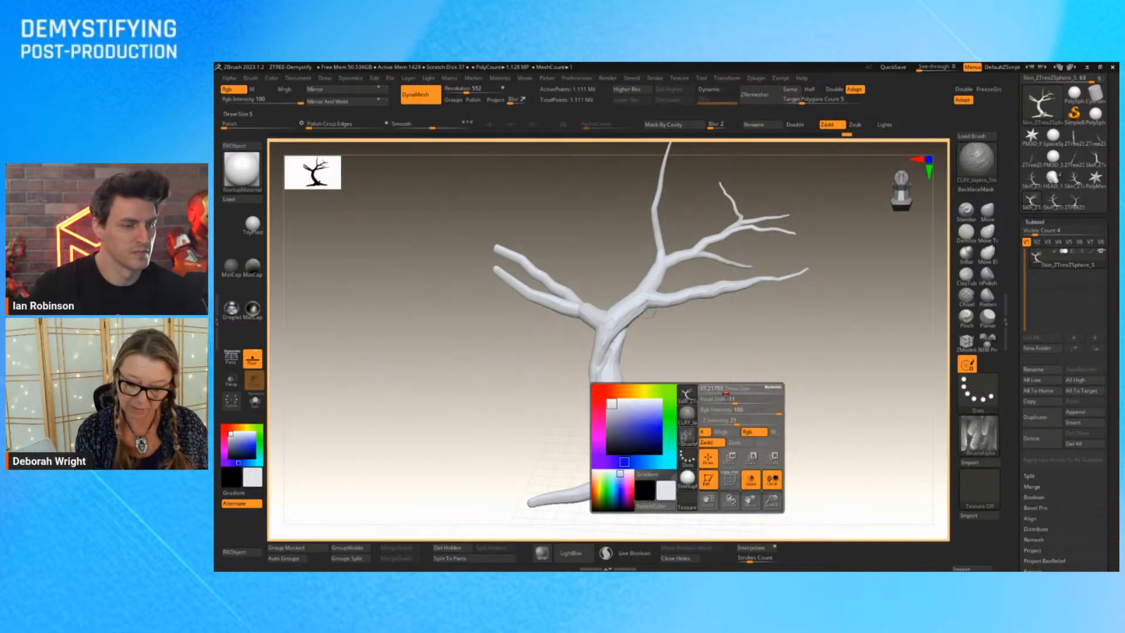
alt+drag(856, 392, 904, 467)
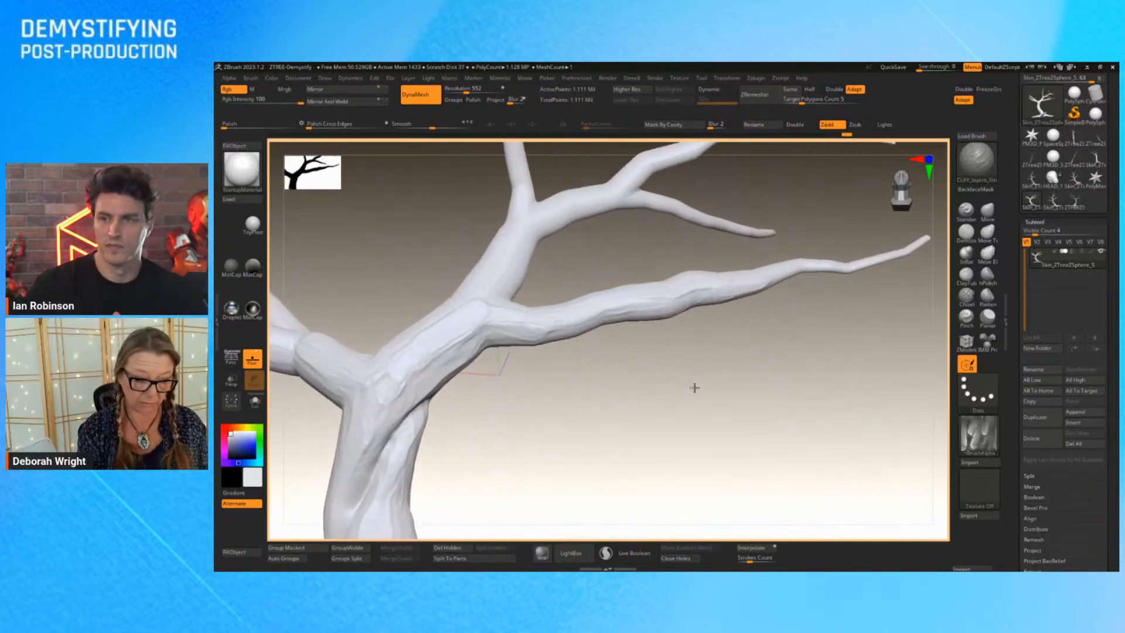
mouse_move(695, 387)
mouse_down()
mouse_move(824, 404)
mouse_move(821, 424)
mouse_move(808, 419)
mouse_up()
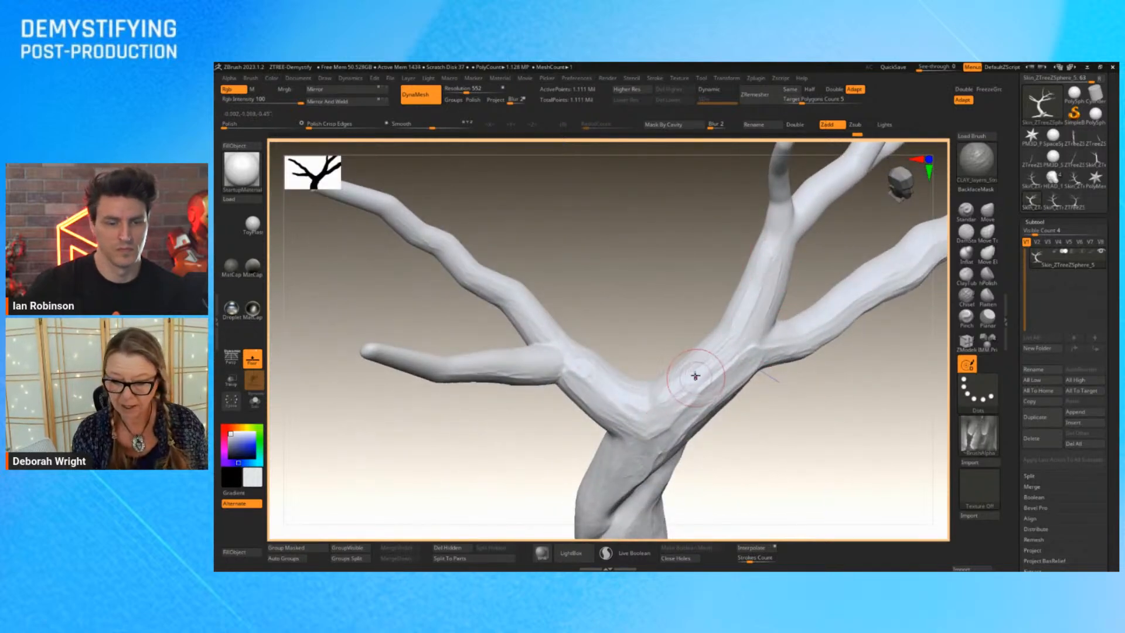
drag(723, 344, 650, 472)
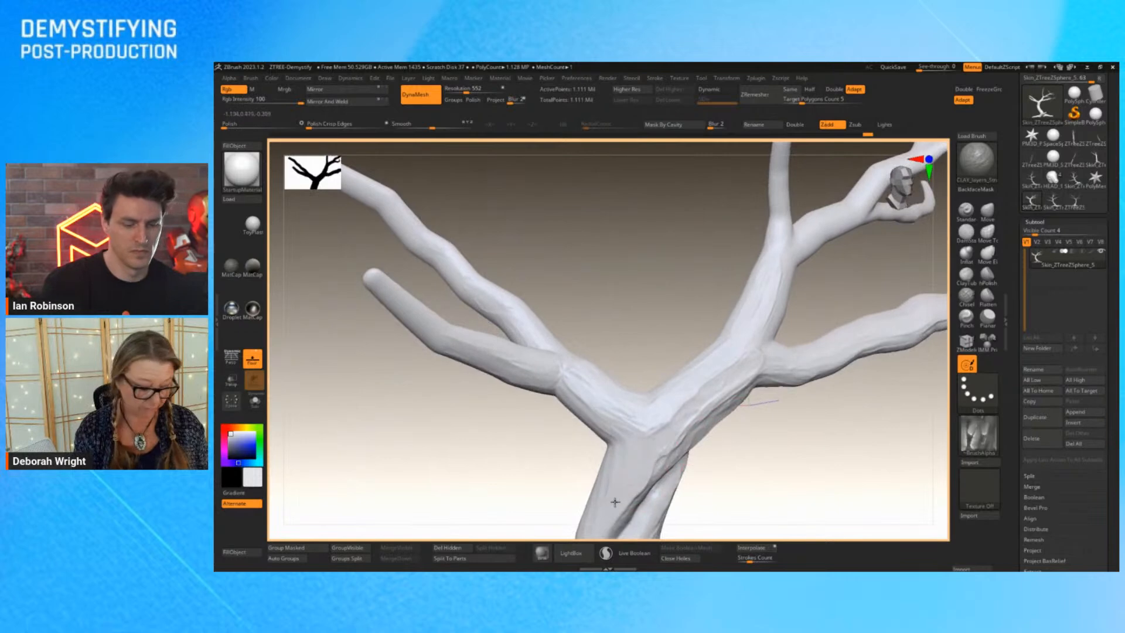
Sculpt fine bark texture down the twisted trunk and over its flare into the main roots.
drag(829, 460, 665, 355)
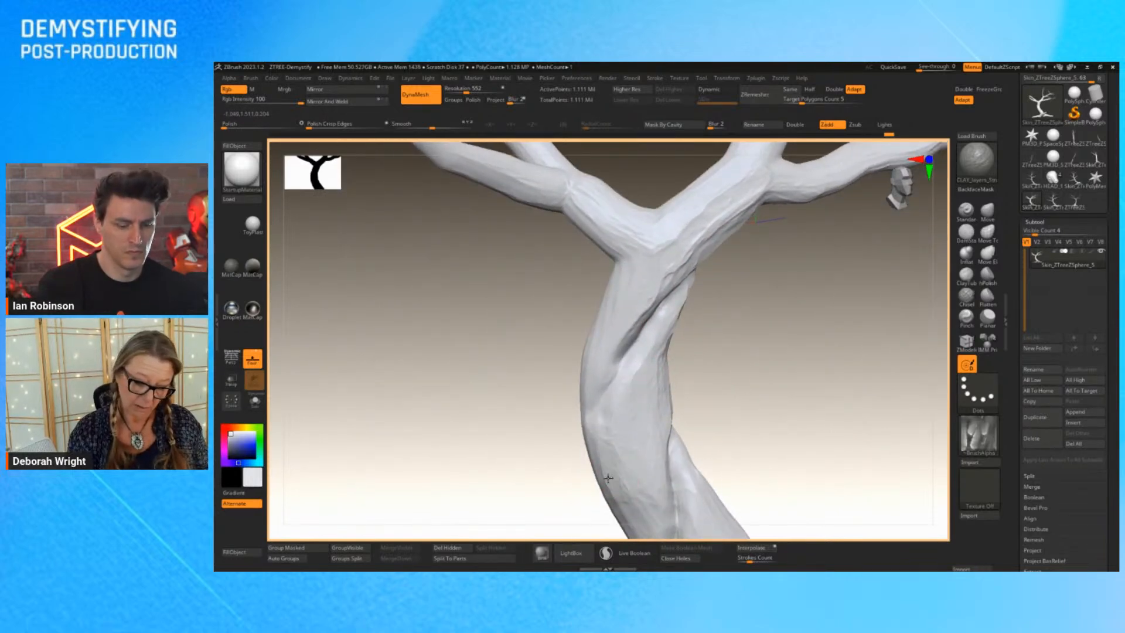
drag(701, 299, 667, 425)
drag(804, 402, 808, 233)
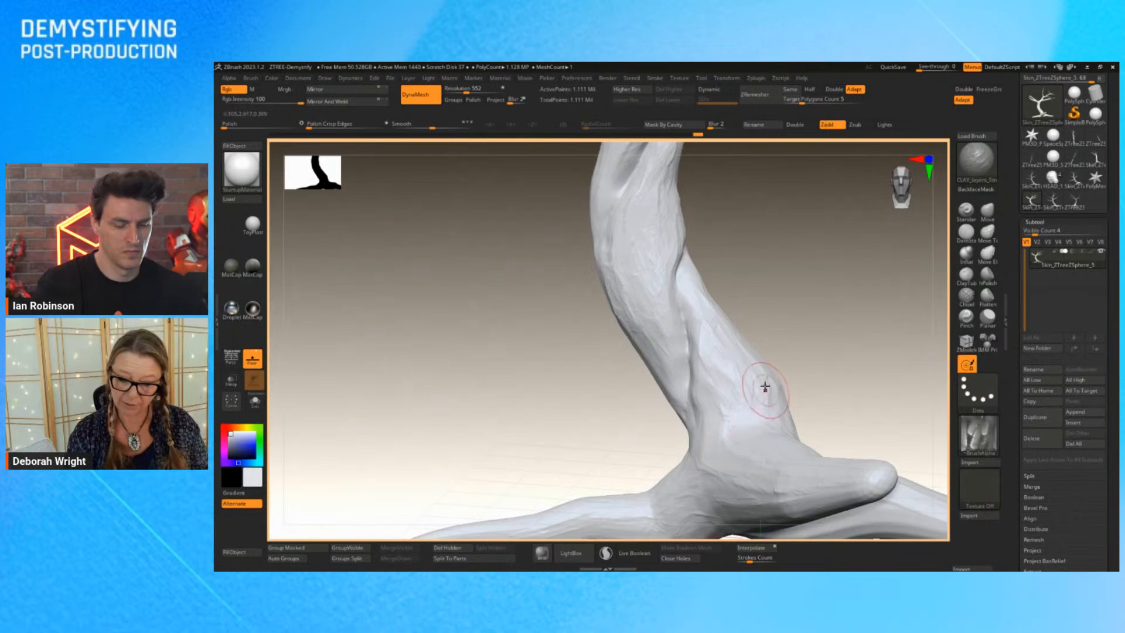
drag(832, 393, 797, 215)
mouse_move(733, 465)
mouse_down()
mouse_move(693, 490)
mouse_move(695, 470)
mouse_up()
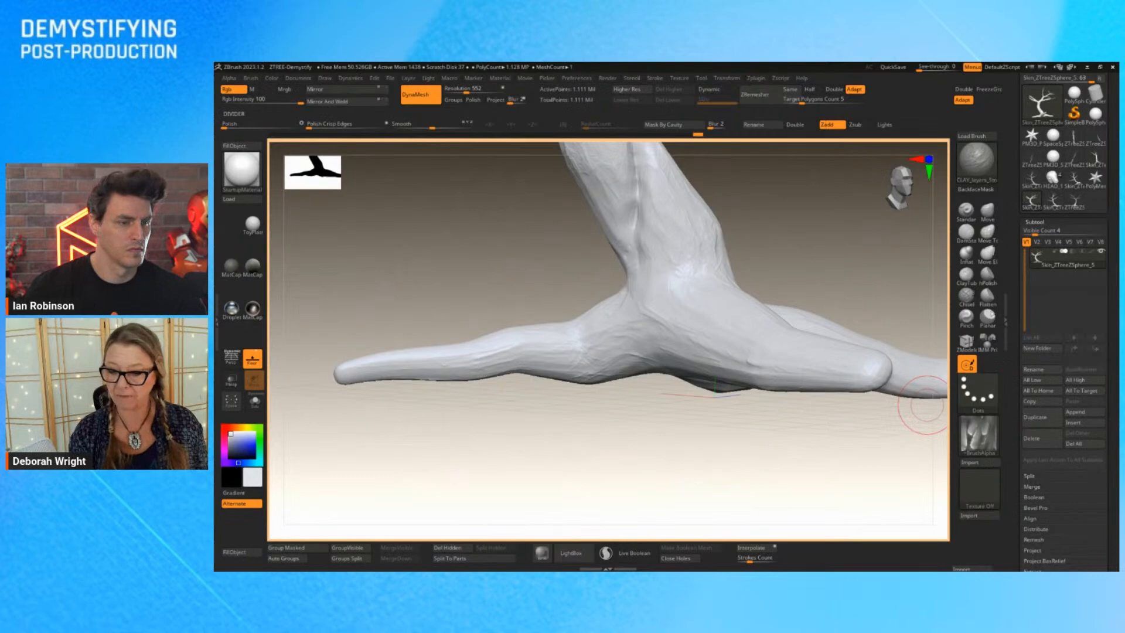
Choose the SnakeHook2 brush and activate Sculptris Pro mode.
click(977, 164)
click(977, 164)
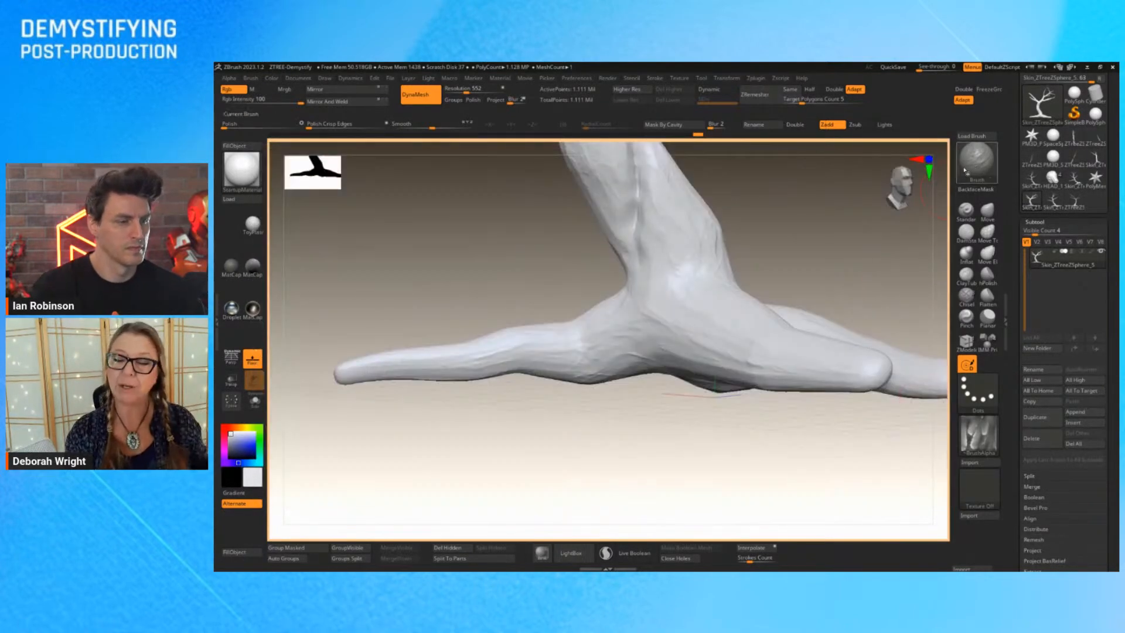
click(976, 163)
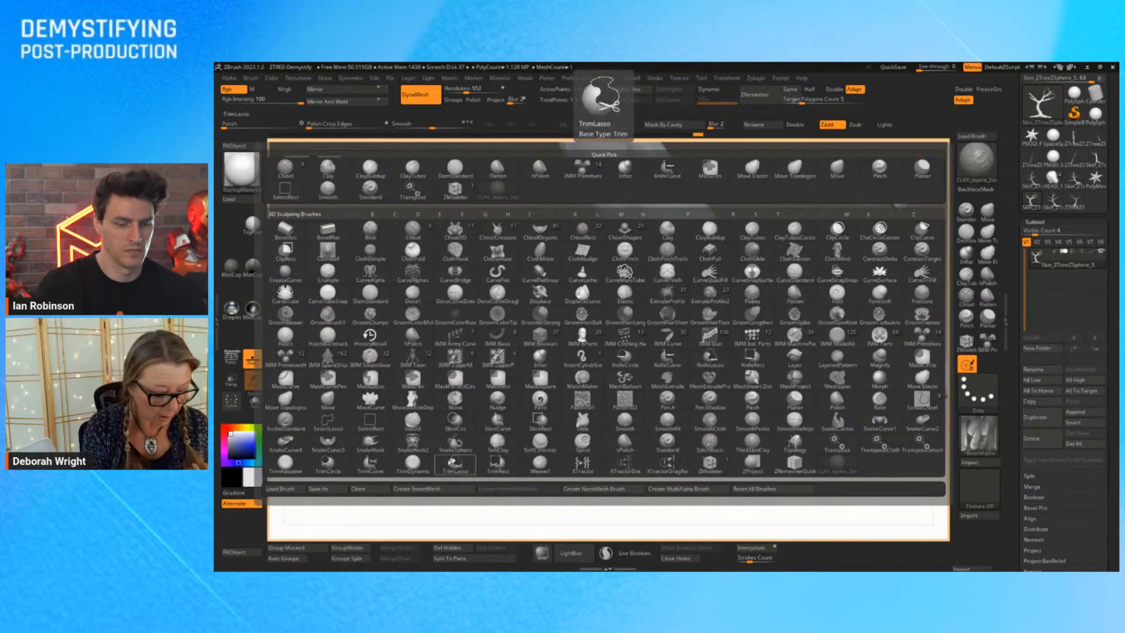
click(413, 443)
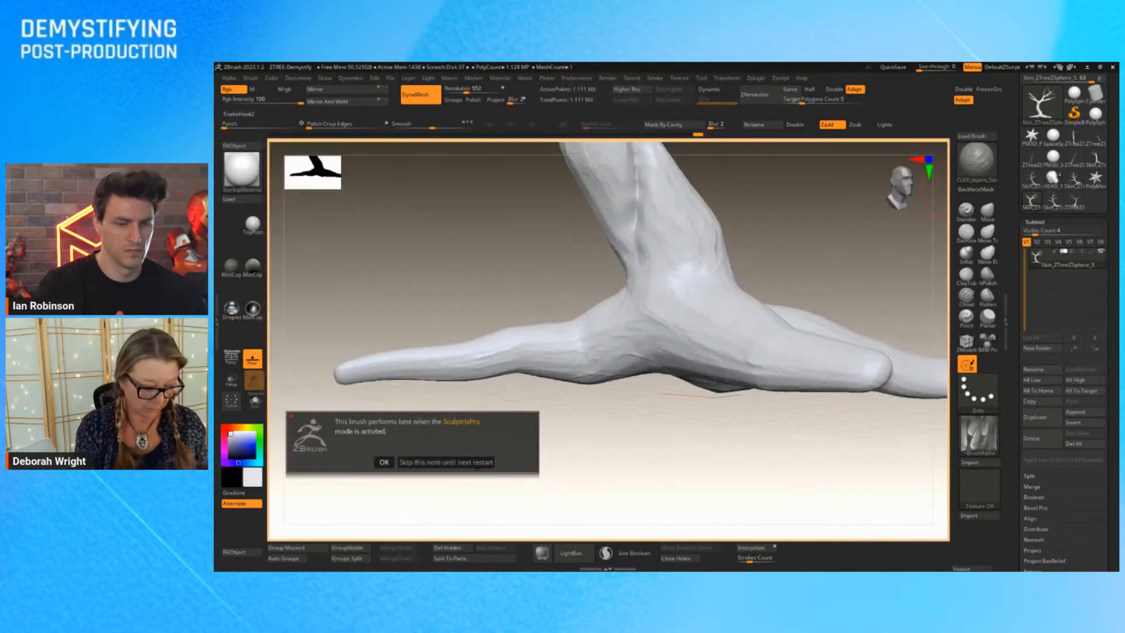
click(384, 462)
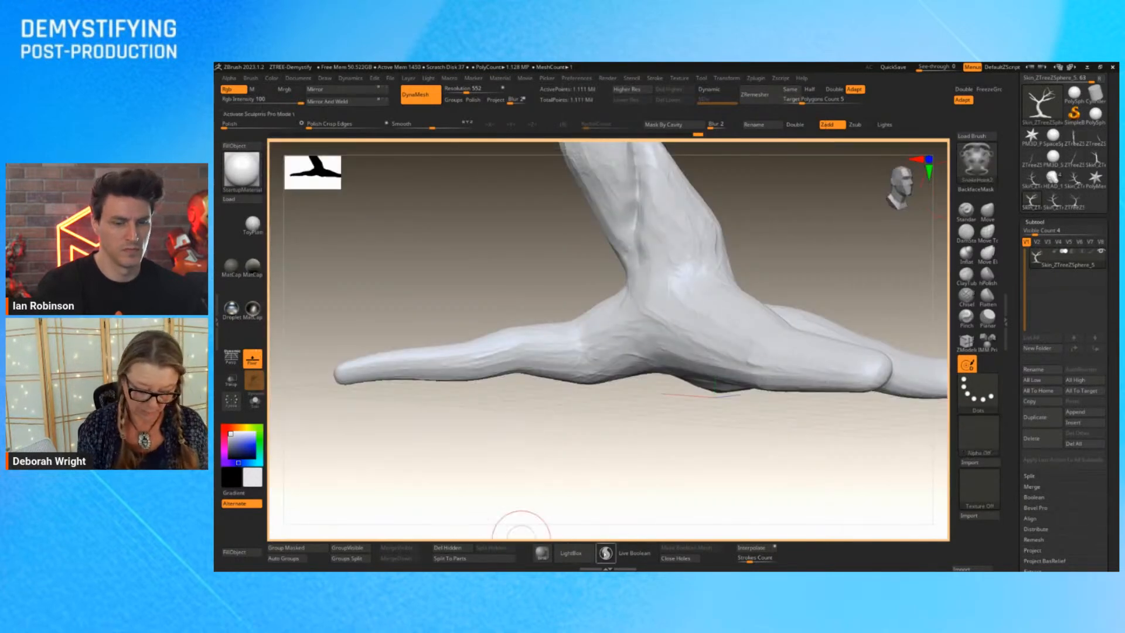
Pull thin side roots out of the front and left main roots with the SnakeHook2 brush.
drag(724, 440, 726, 475)
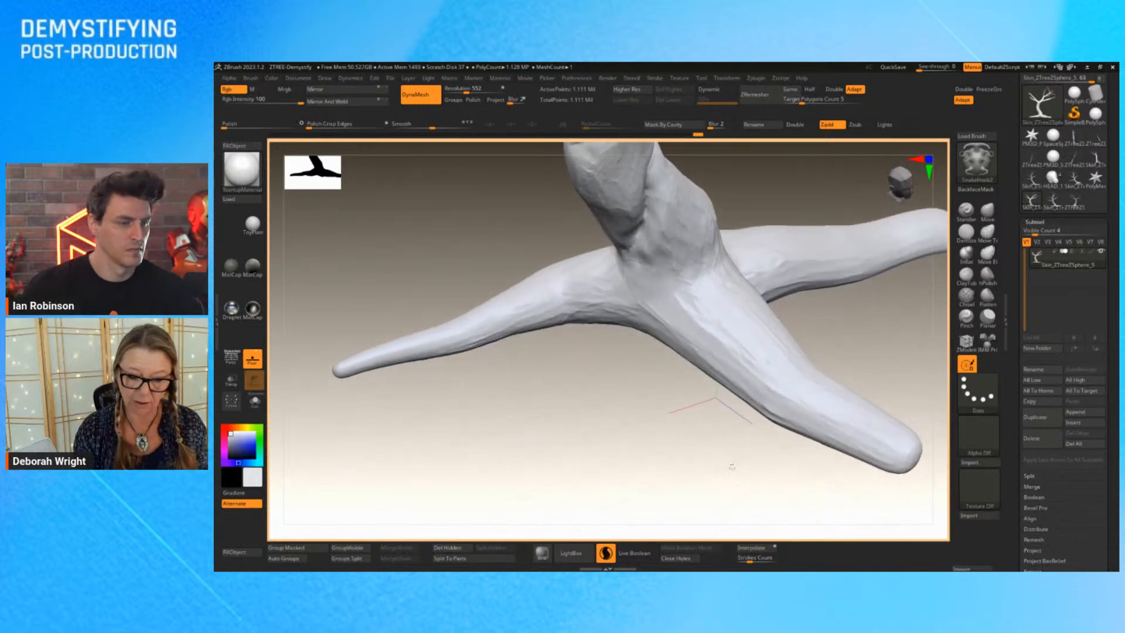
drag(681, 335, 682, 355)
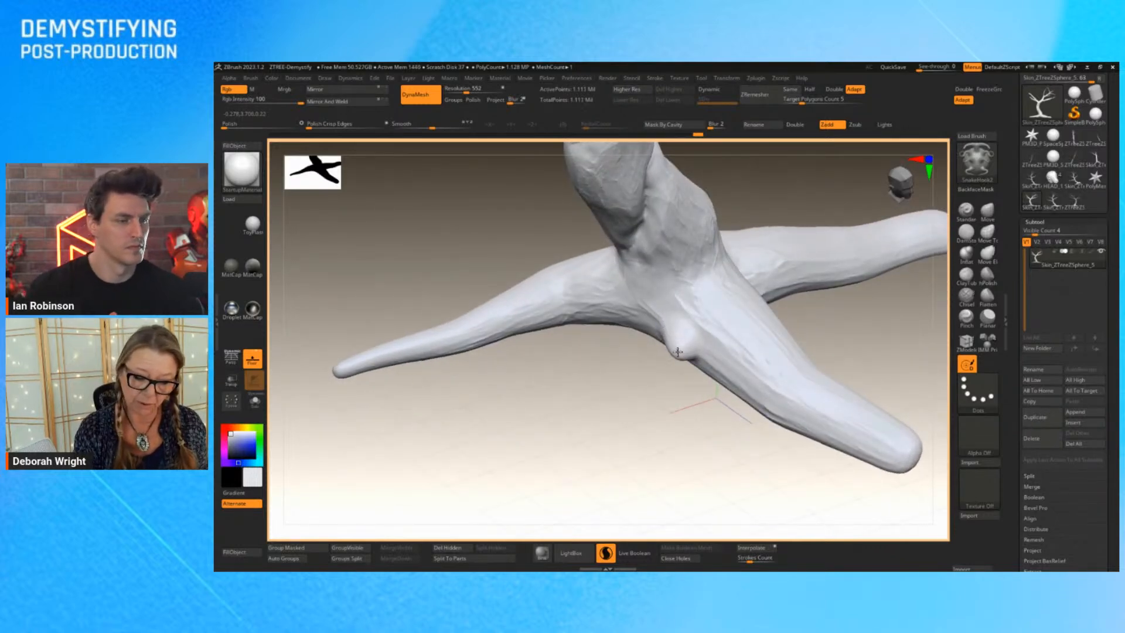
mouse_move(645, 410)
mouse_down()
mouse_move(650, 432)
mouse_move(643, 420)
mouse_move(673, 348)
mouse_move(633, 376)
mouse_up()
drag(644, 434, 720, 463)
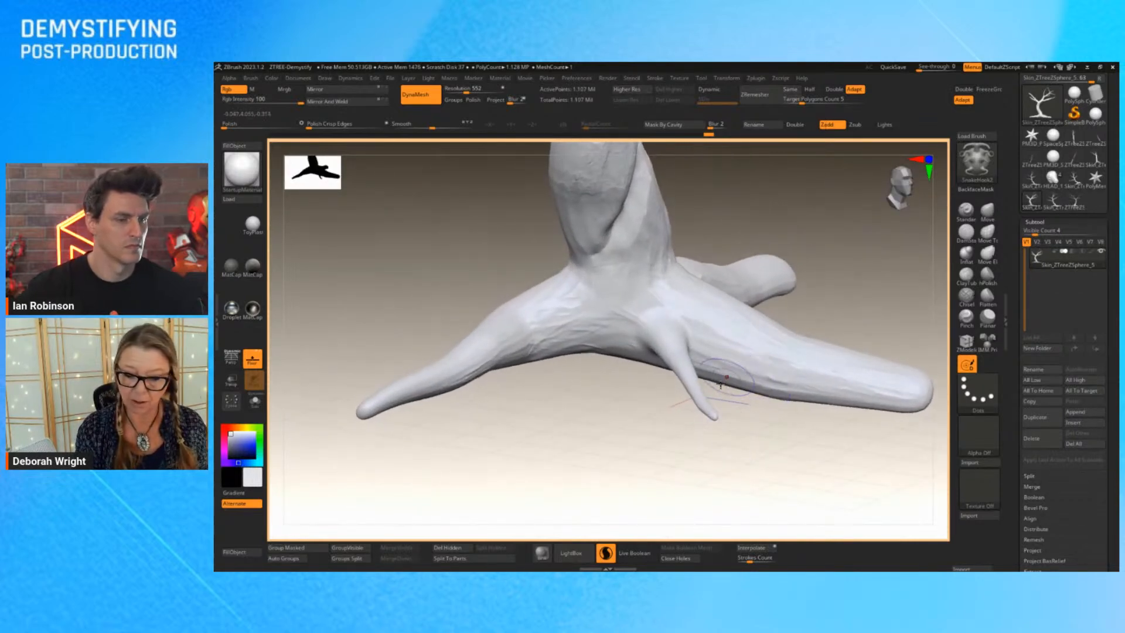
drag(542, 341, 525, 382)
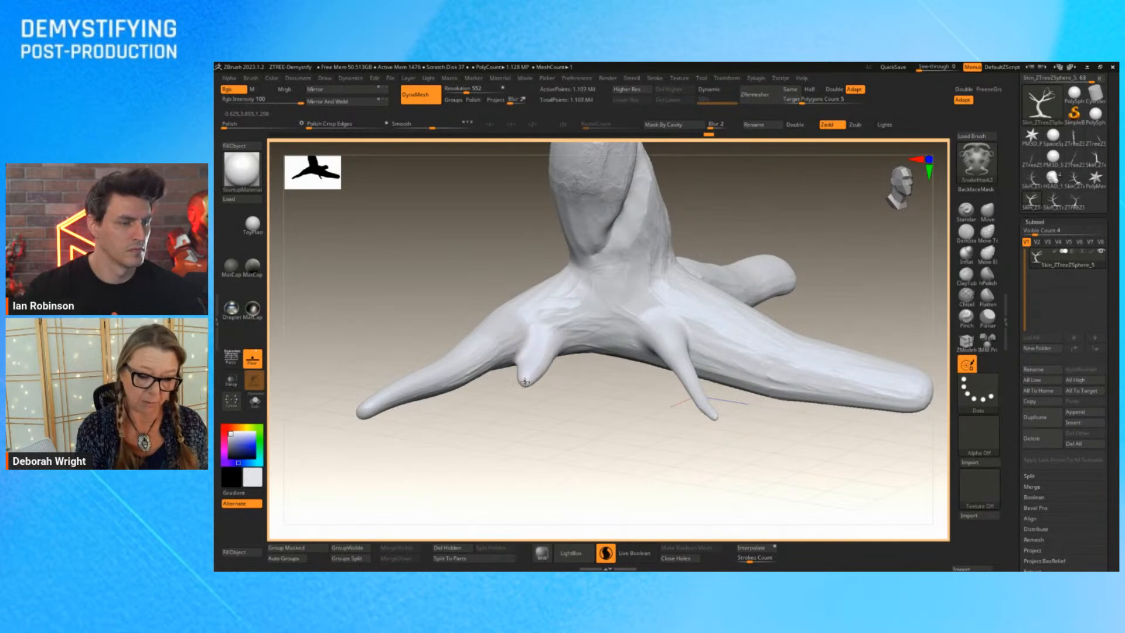
drag(583, 465, 595, 428)
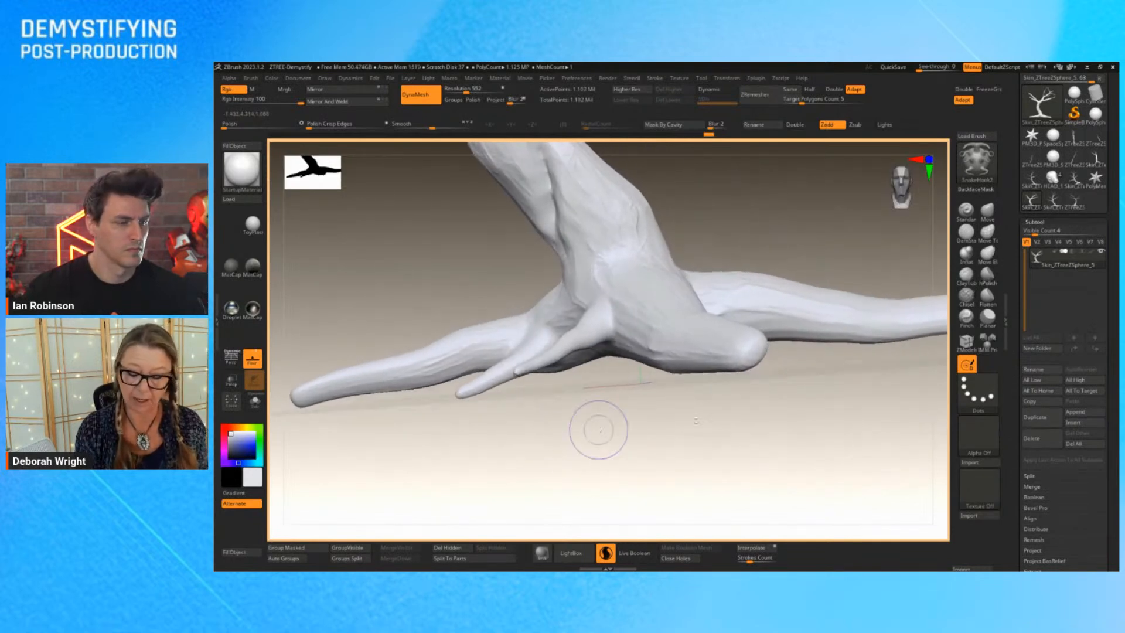
Pull a side root from the right main root, then enlarge the brush and pull a thicker one from the front root.
mouse_move(813, 443)
mouse_down()
mouse_move(795, 458)
mouse_move(818, 441)
mouse_up()
drag(905, 435, 793, 422)
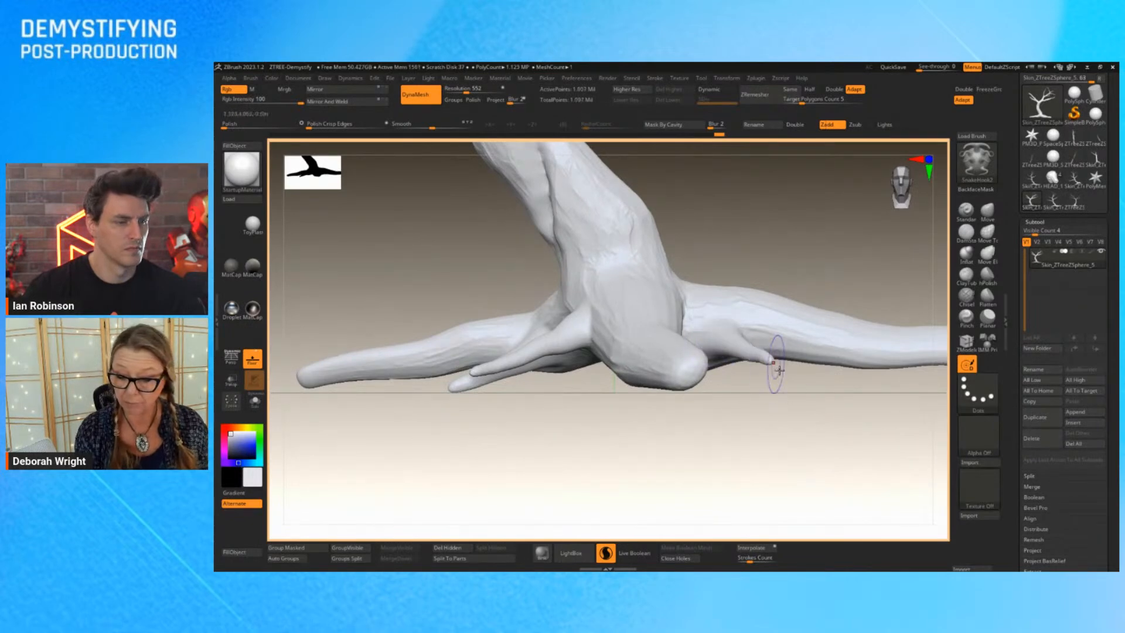
mouse_move(771, 372)
mouse_down()
mouse_move(801, 439)
mouse_move(802, 416)
mouse_up()
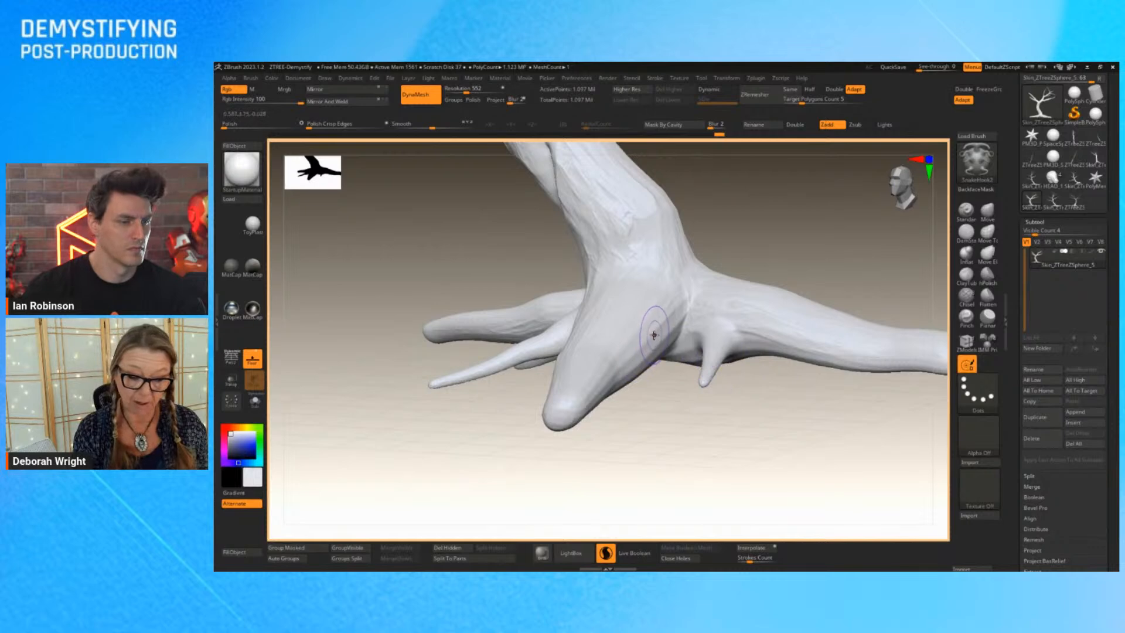
key(space)
mouse_move(659, 336)
mouse_down()
mouse_move(659, 394)
mouse_move(693, 426)
mouse_move(816, 404)
mouse_move(812, 417)
mouse_up()
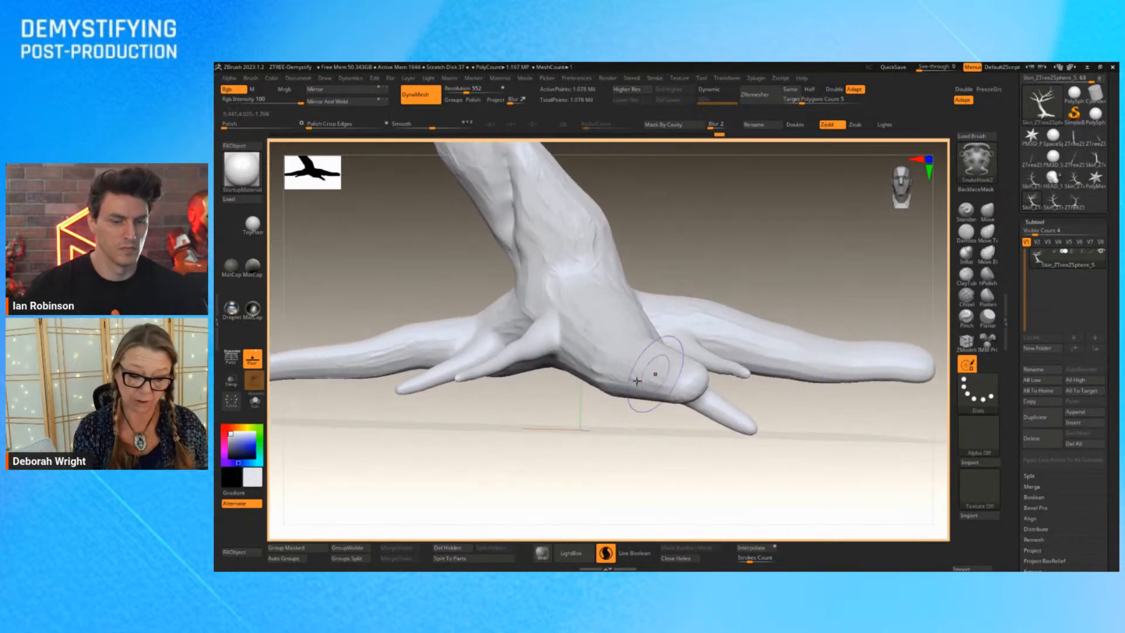
Pull another side root from the left side of the front root near its tip and extend the surrounding roots.
drag(591, 422, 601, 468)
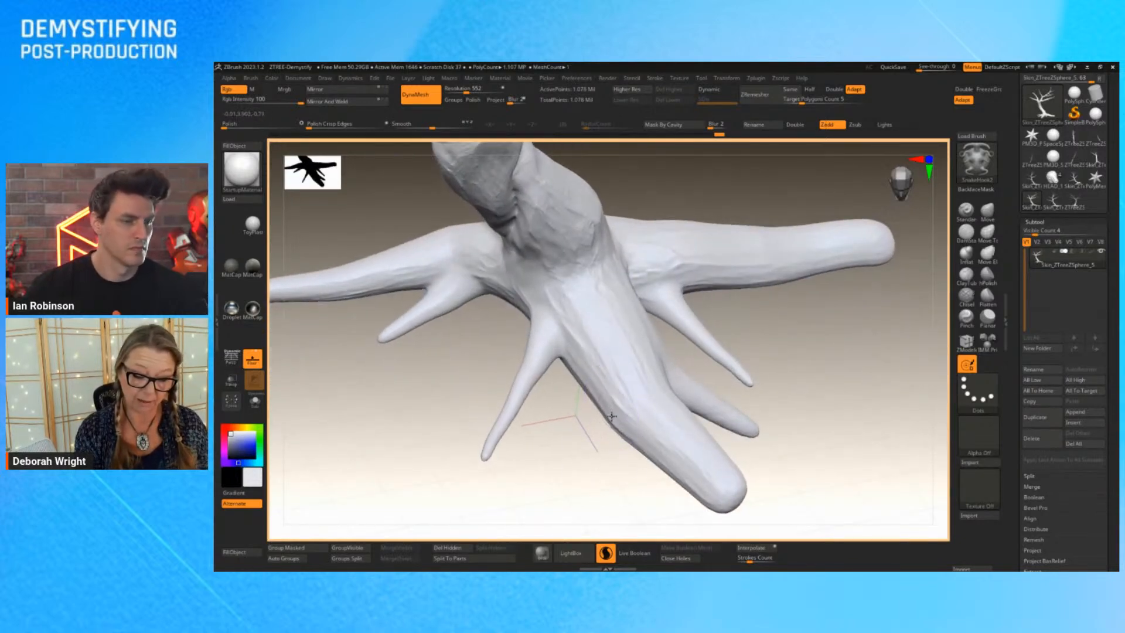
drag(796, 406, 814, 372)
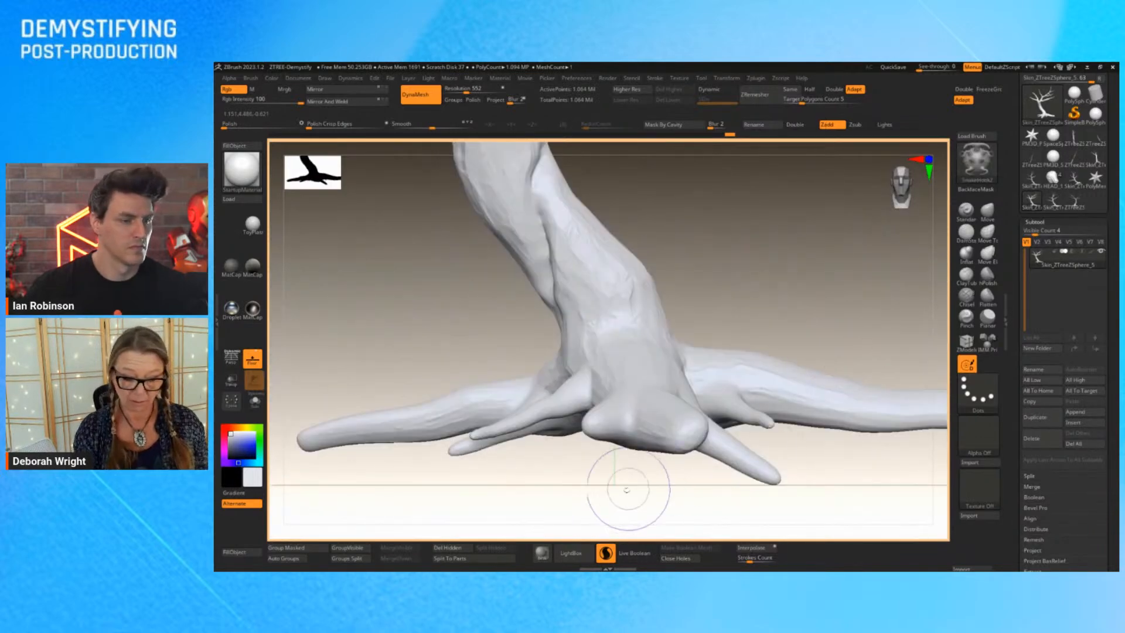
drag(620, 485, 606, 476)
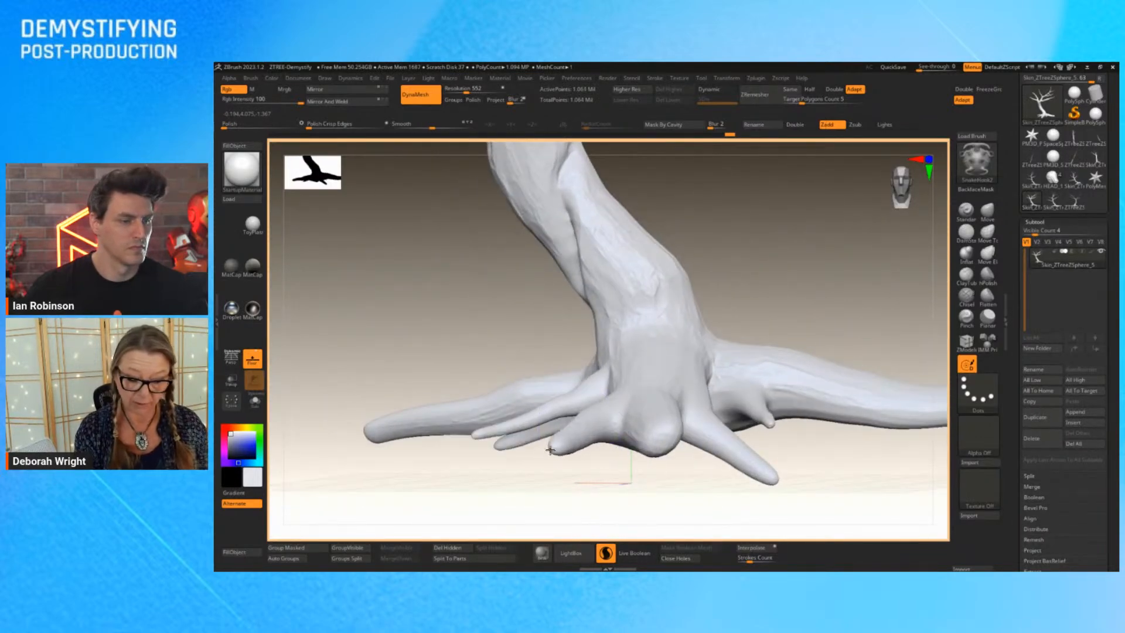
drag(859, 466, 866, 463)
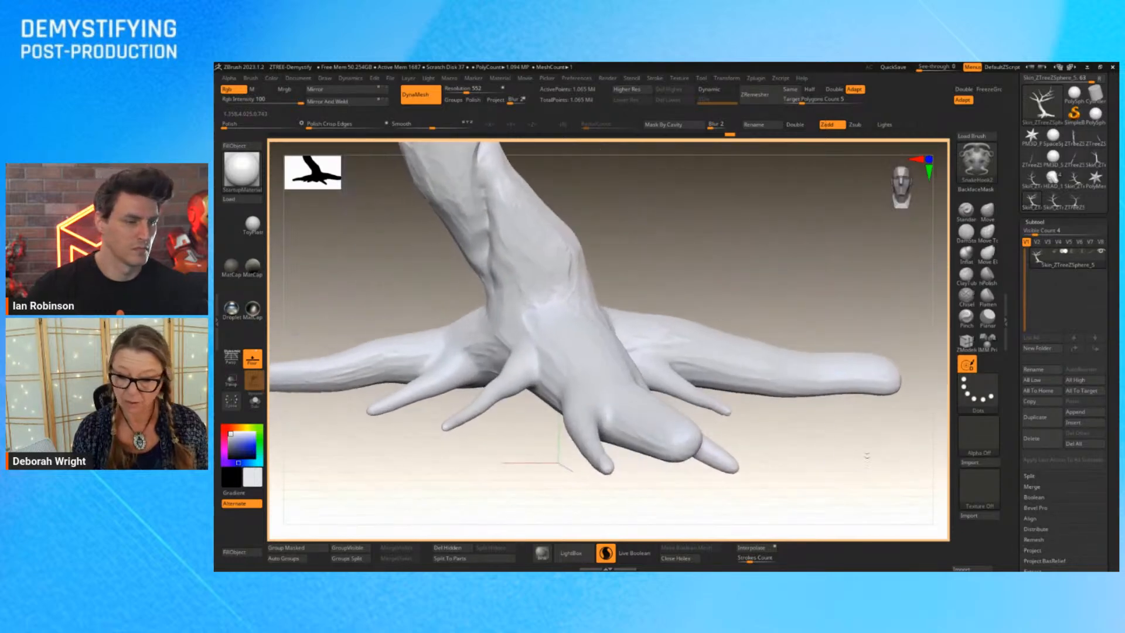
mouse_move(748, 364)
mouse_down()
mouse_move(846, 410)
mouse_move(814, 472)
mouse_move(826, 497)
mouse_move(846, 477)
mouse_up()
Switch to the Move Topological brush and reshape the side roots and the right main root to lie along the ground.
key(f)
drag(869, 440, 899, 420)
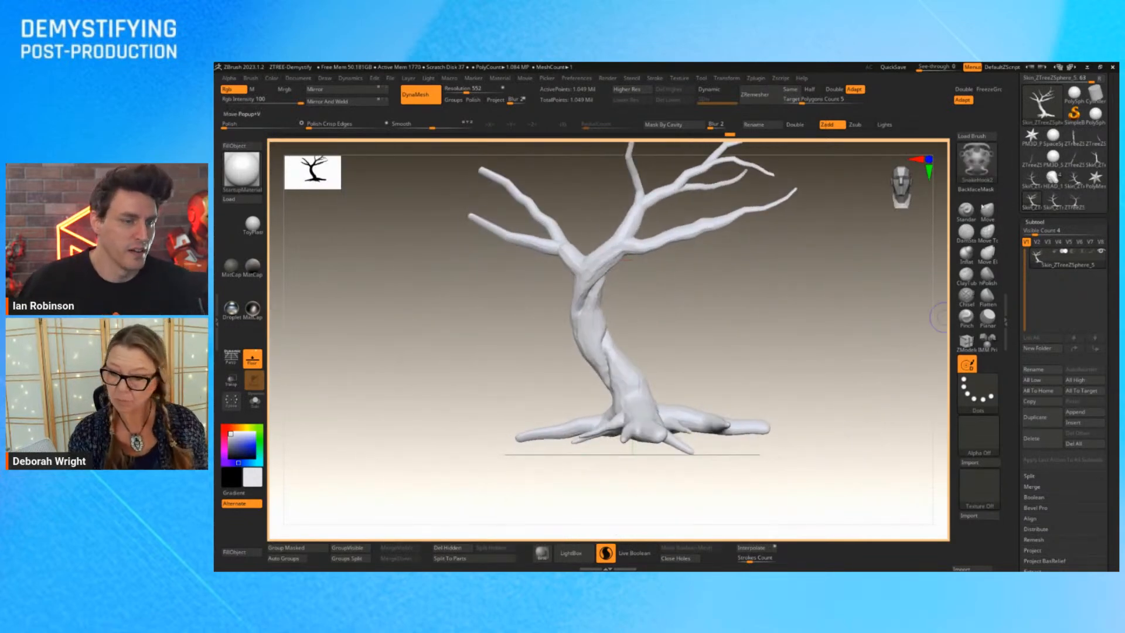
key(b)
key(m)
key(t)
key(space)
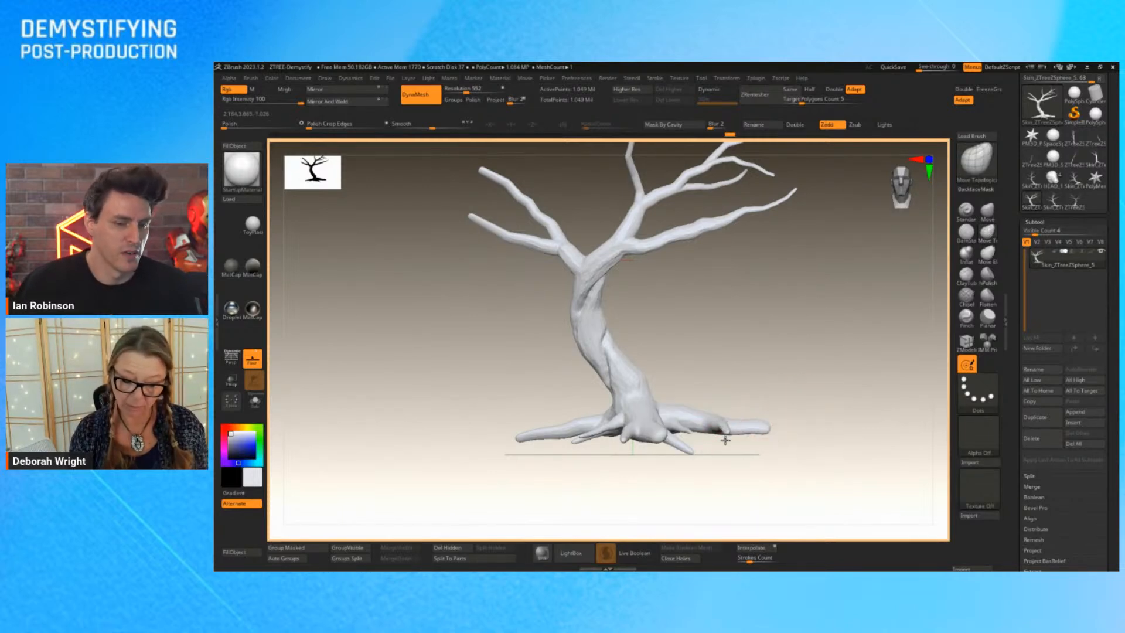
mouse_move(732, 436)
mouse_down()
mouse_move(696, 428)
mouse_move(701, 436)
mouse_move(612, 439)
mouse_up()
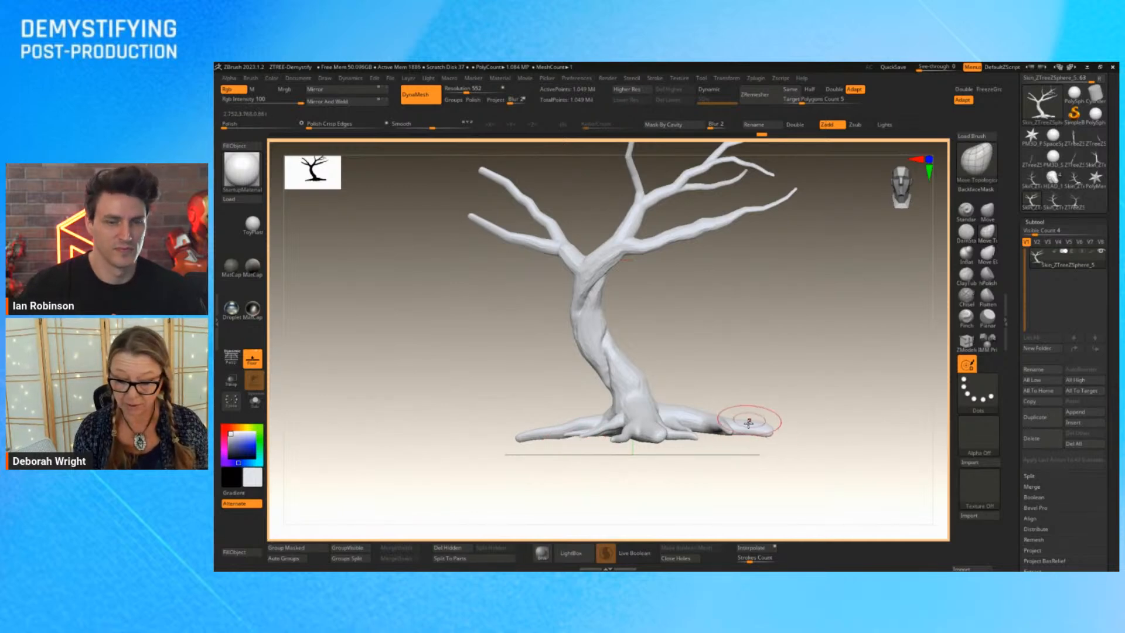
drag(761, 427, 673, 422)
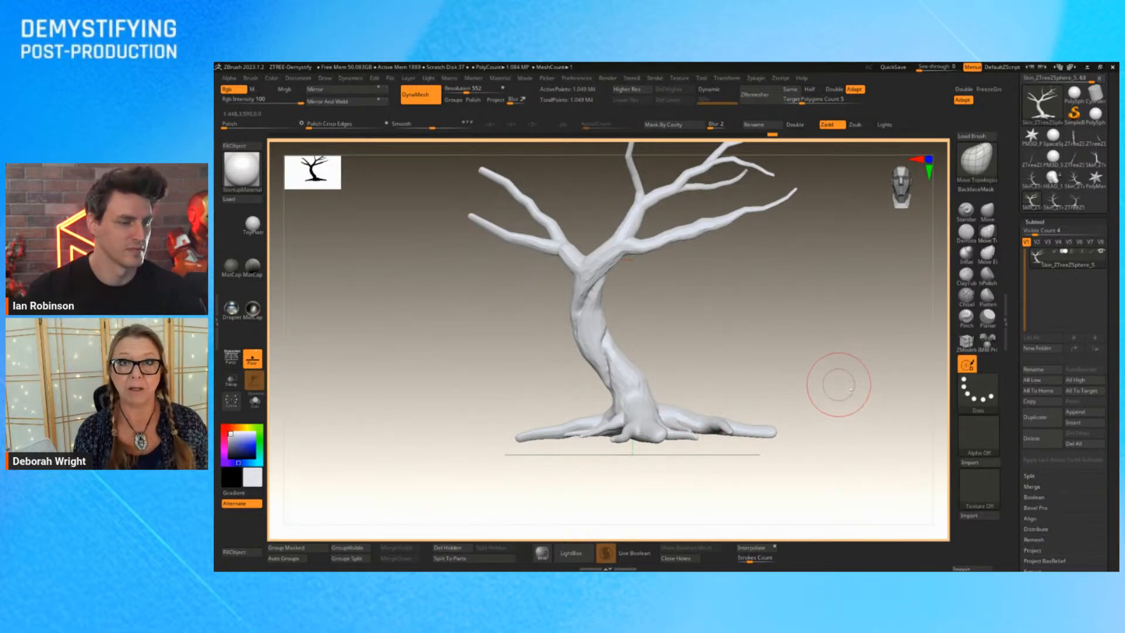
Select the CLAY_layers_Strong brush for the root area and turn off Sculptris Pro.
key(space)
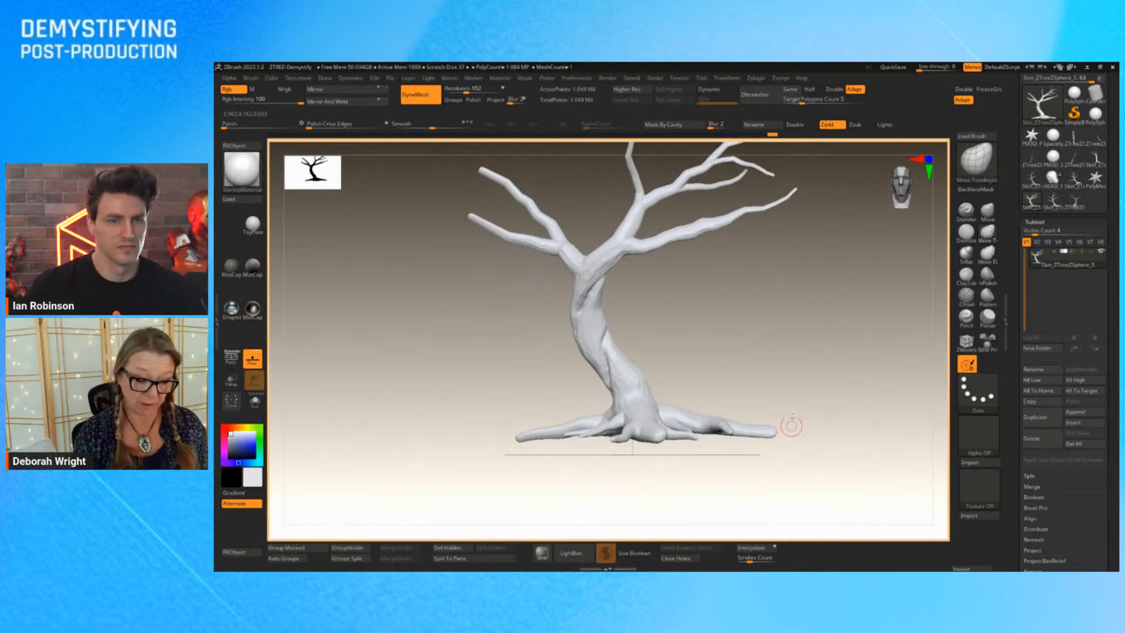
click(976, 158)
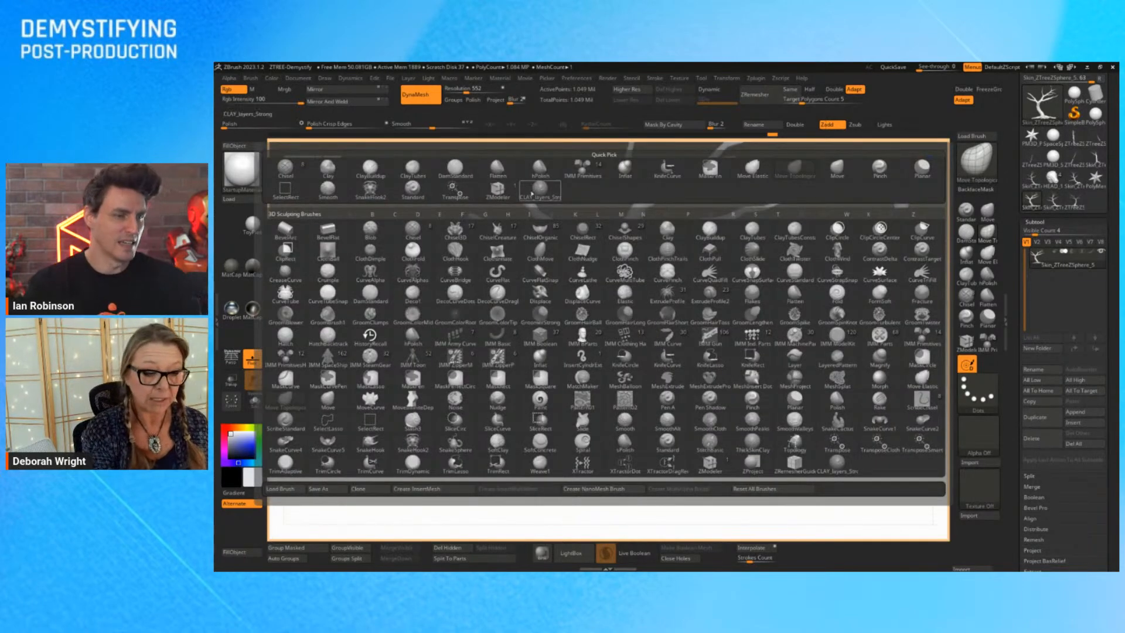
click(532, 194)
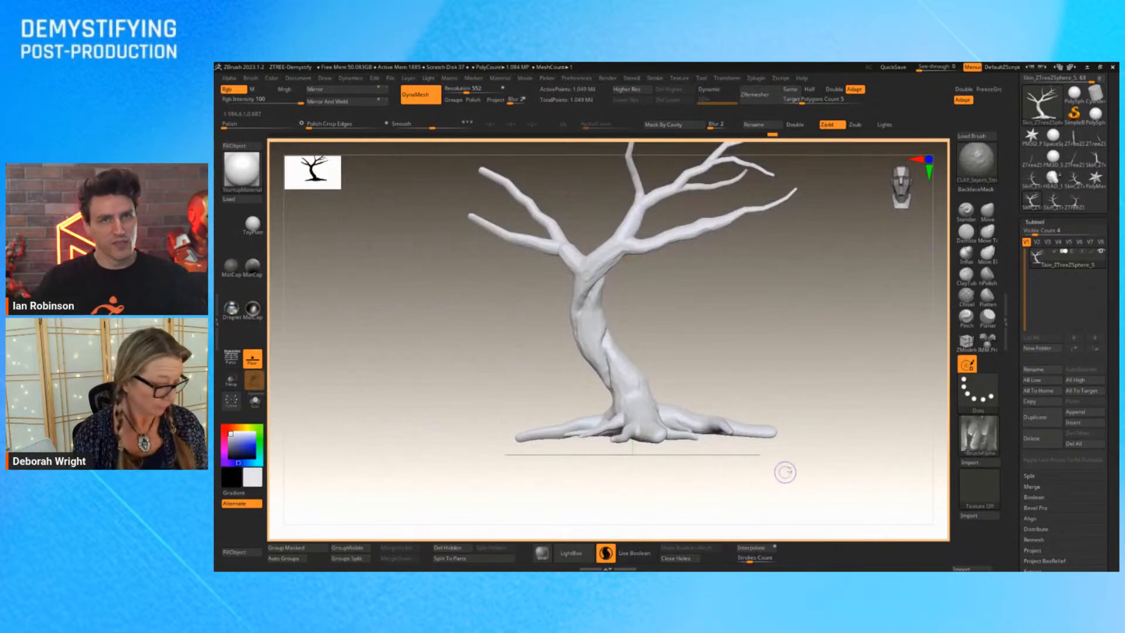
alt+drag(785, 472, 839, 499)
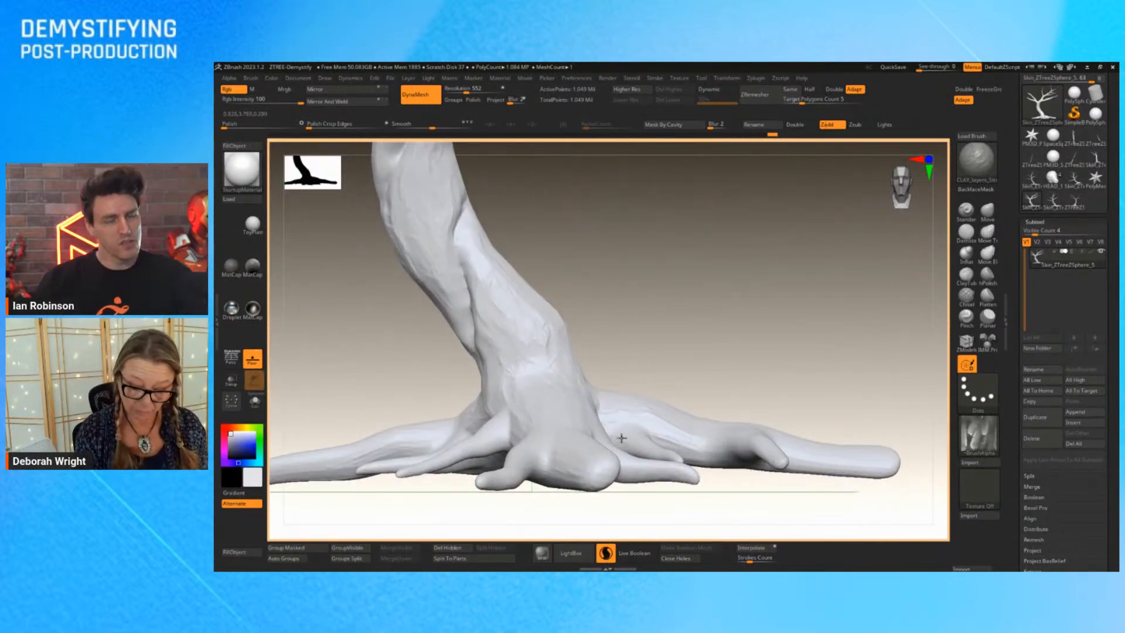
click(607, 552)
Brush bark texture onto the main roots and their side roots, and update the tree's DynaMesh.
drag(681, 347, 683, 382)
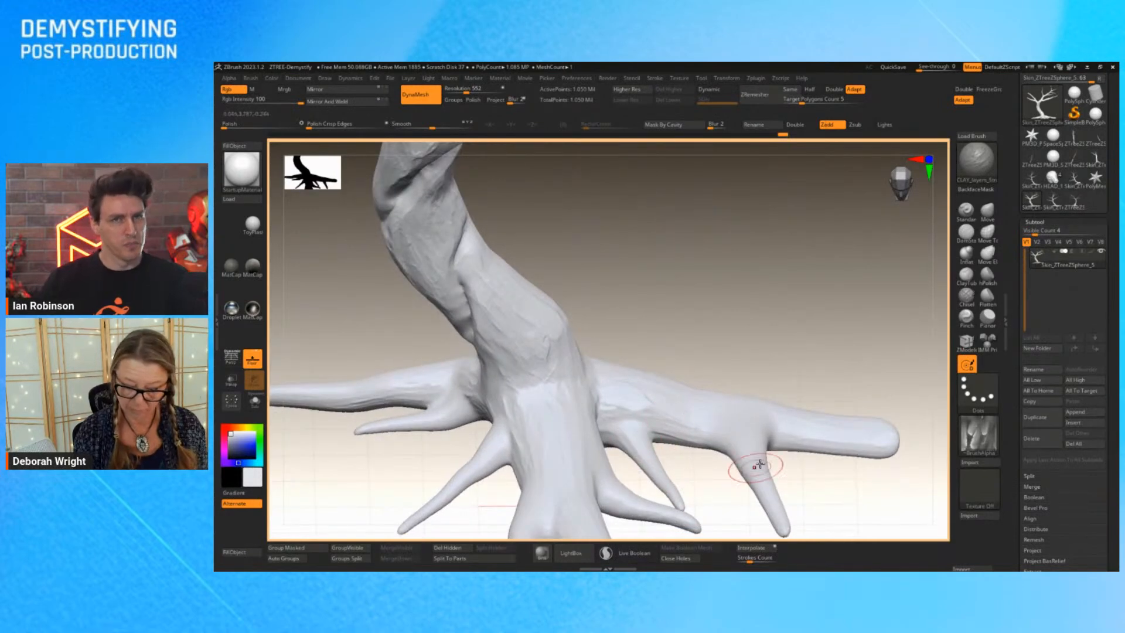
drag(803, 477, 646, 487)
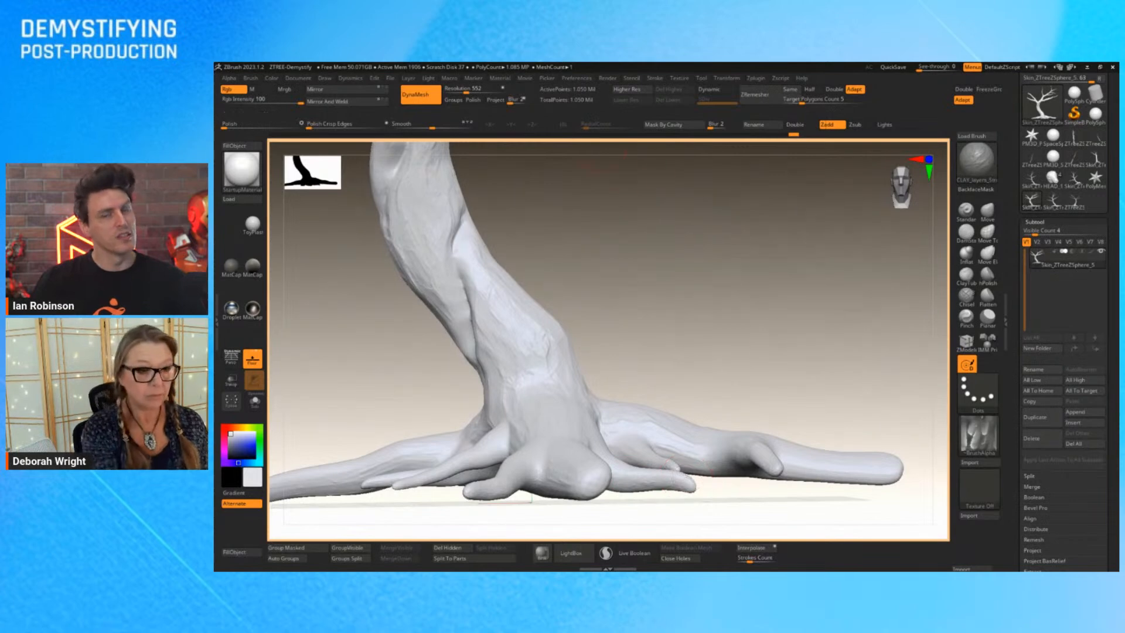
mouse_move(782, 320)
ctrl+mouse_down()
mouse_move(794, 293)
mouse_move(910, 262)
ctrl+mouse_up()
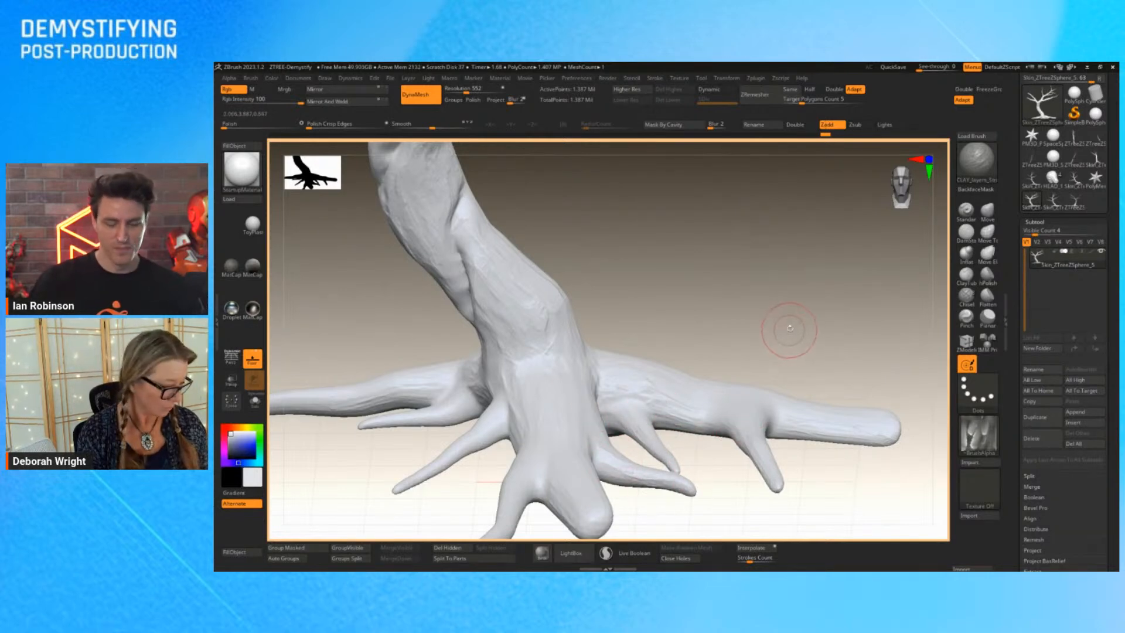
Add bark strokes to the front and left main roots and their side roots from several angles.
drag(785, 329, 770, 404)
mouse_move(695, 467)
mouse_down()
mouse_move(713, 462)
mouse_move(604, 381)
mouse_up()
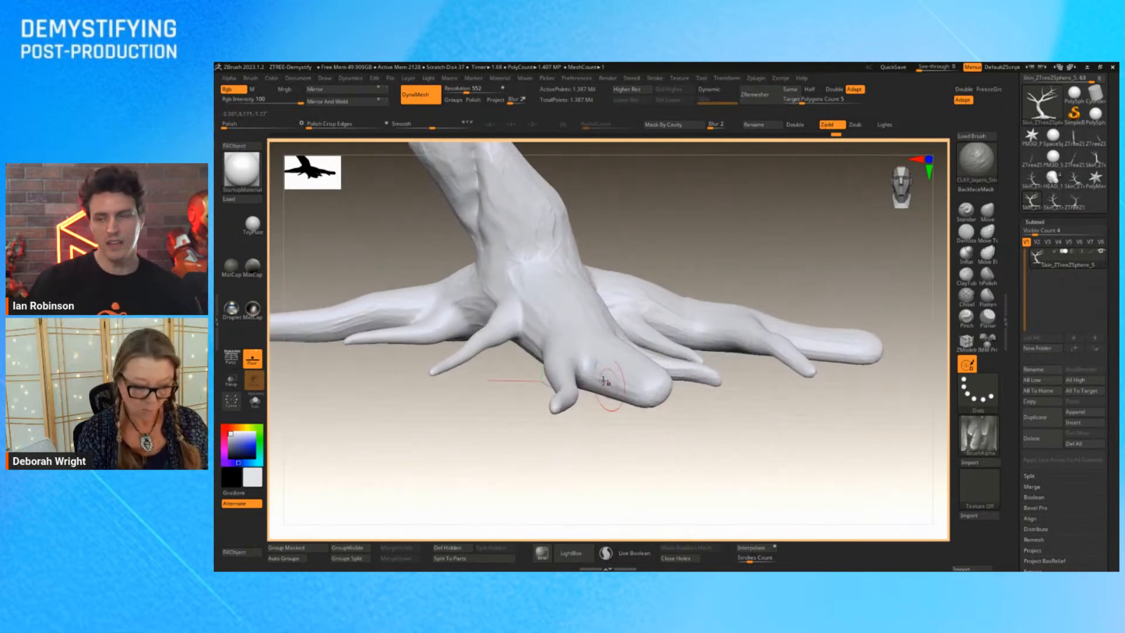
drag(587, 485, 614, 475)
drag(589, 386, 536, 371)
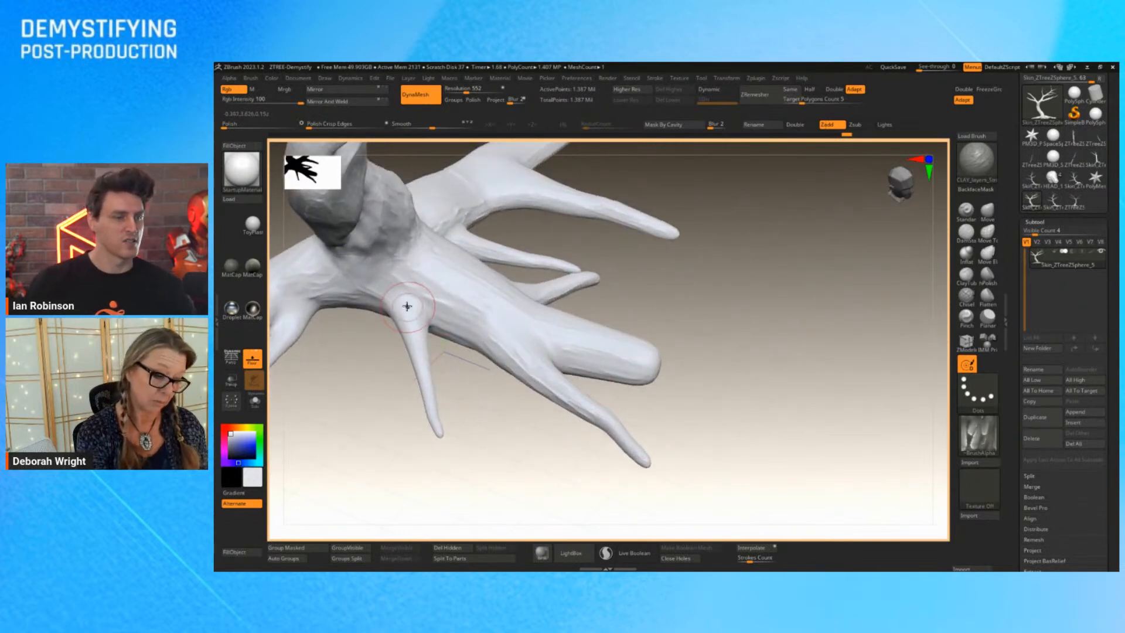
mouse_move(711, 382)
mouse_down()
mouse_move(745, 382)
mouse_move(733, 380)
mouse_up()
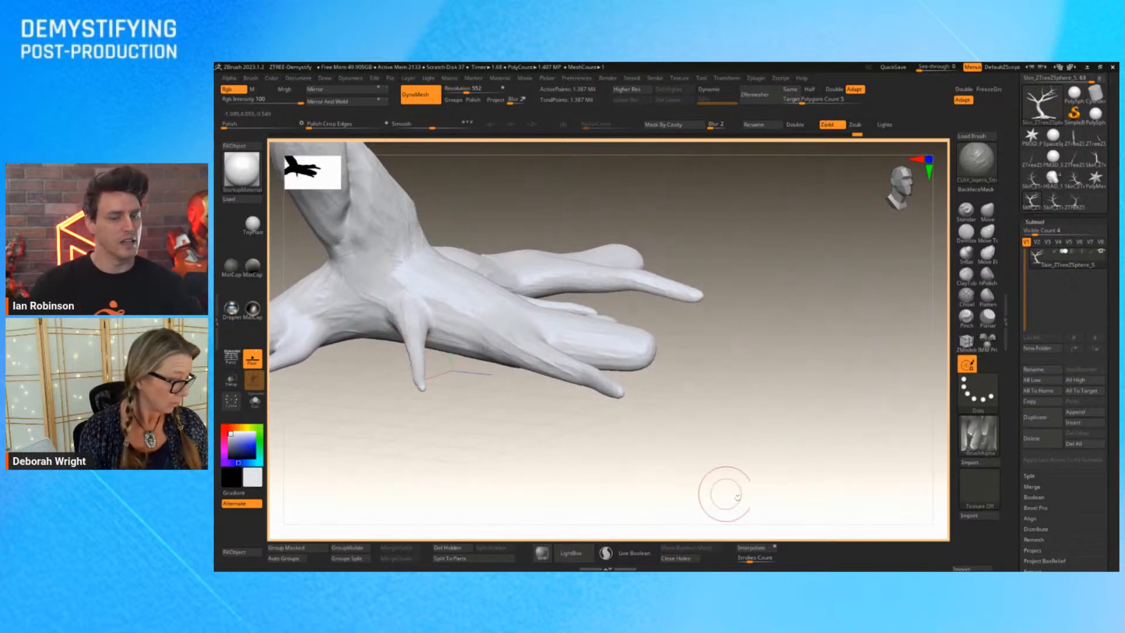
mouse_move(724, 494)
mouse_down()
mouse_move(894, 492)
mouse_move(931, 519)
mouse_move(727, 497)
mouse_up()
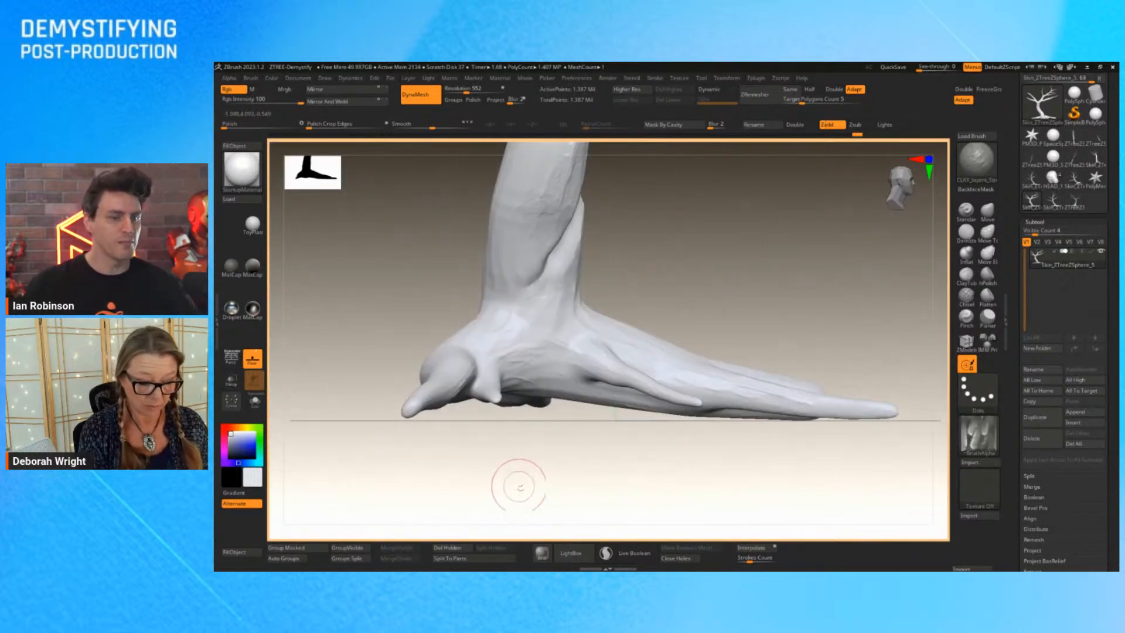
drag(515, 477, 498, 495)
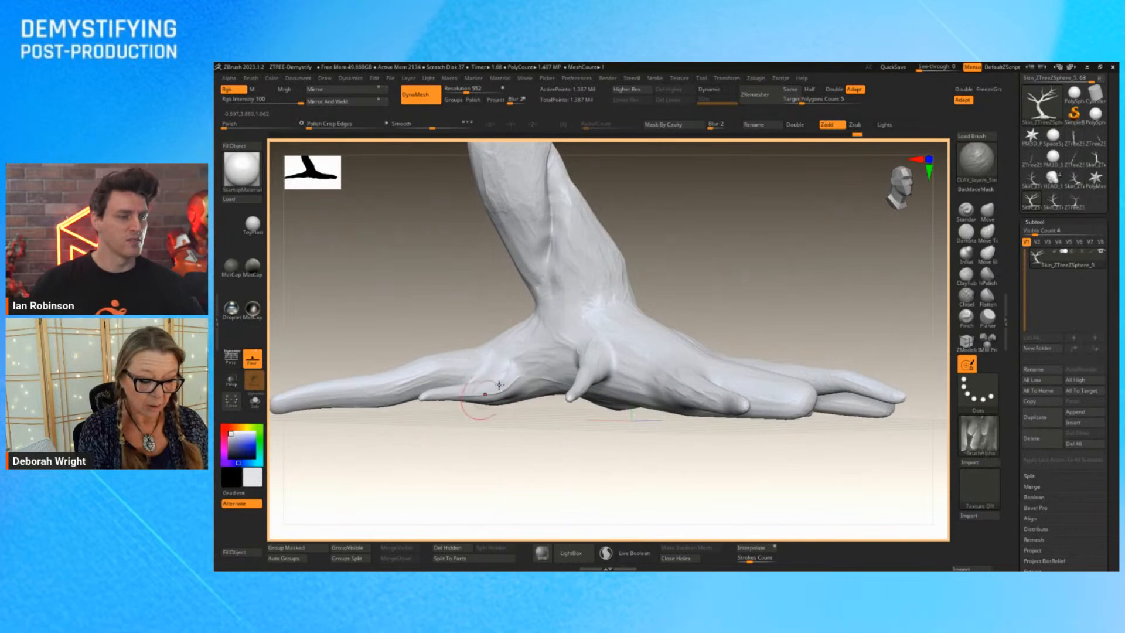
drag(591, 466, 695, 457)
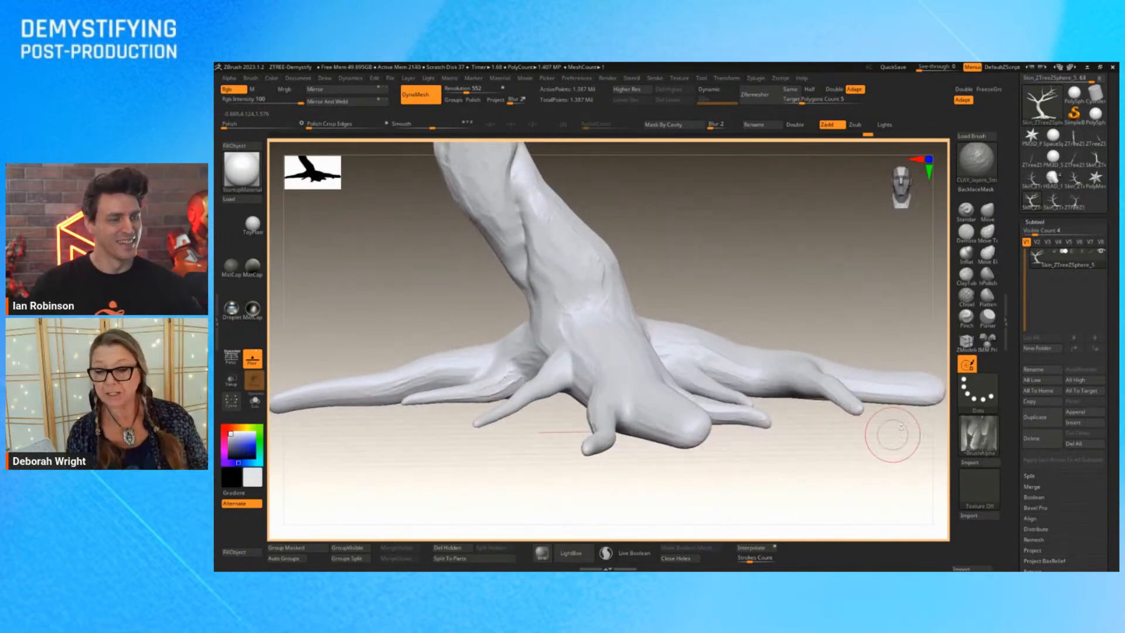
Switch to the Move brush and pull the blunt tip of the front root outward into a taper.
key(b)
key(m)
key(v)
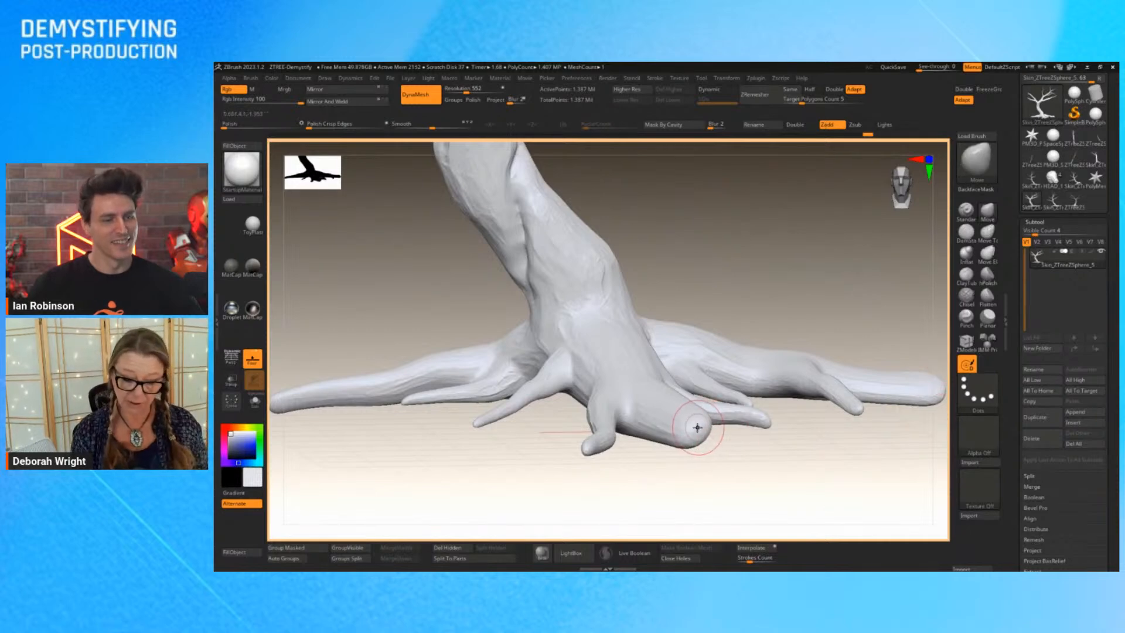
drag(703, 429, 753, 489)
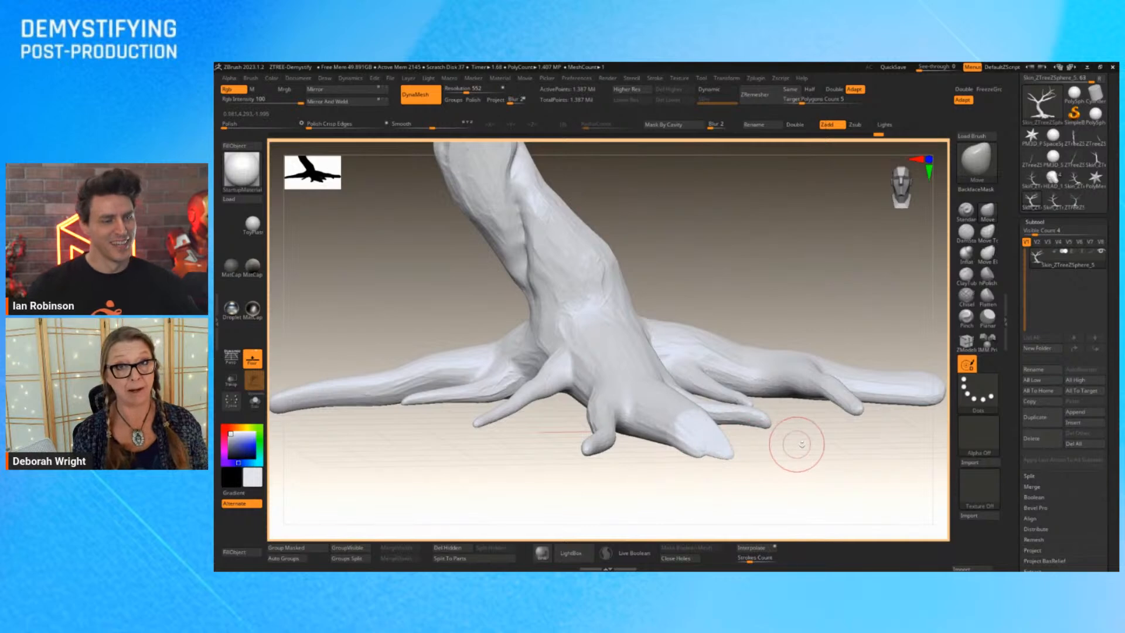
drag(834, 457, 812, 493)
Bend the front root's tip down toward the ground and adjust the side root on the right main root with the Move brush.
key(space)
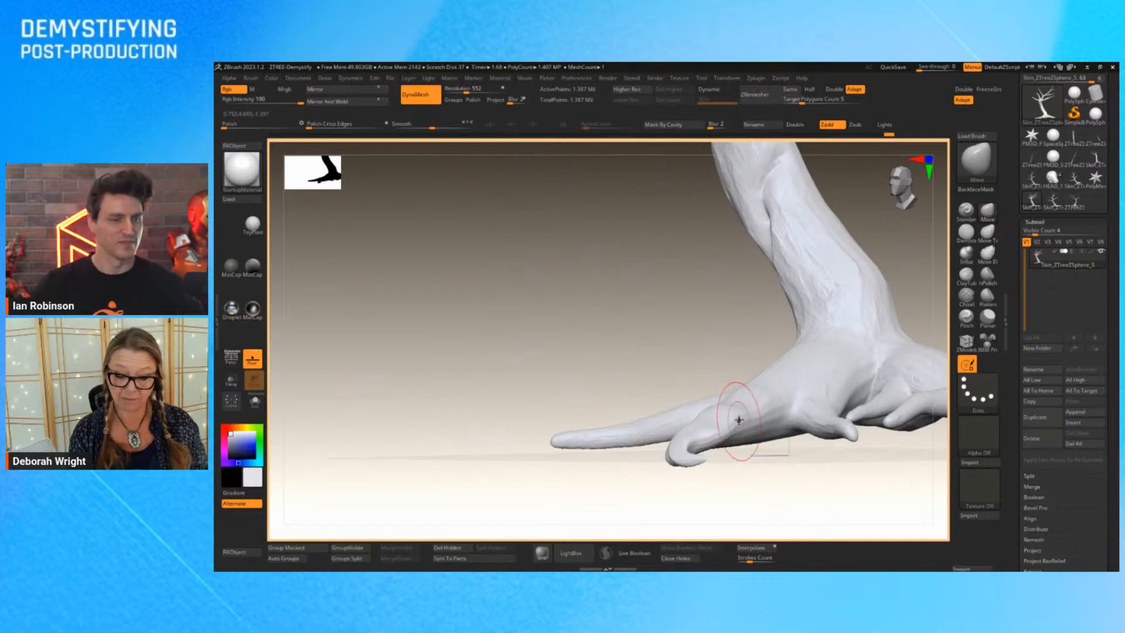
mouse_move(728, 464)
mouse_down()
mouse_move(796, 477)
mouse_move(789, 498)
mouse_move(729, 460)
mouse_up()
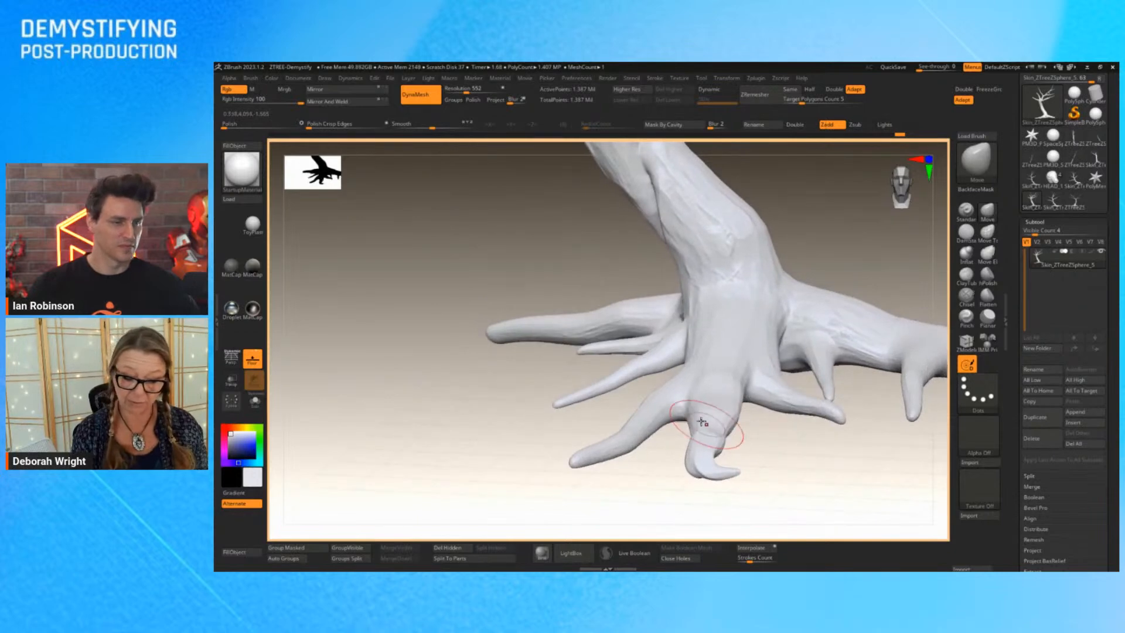
mouse_move(711, 417)
mouse_down()
mouse_move(714, 397)
mouse_move(688, 375)
mouse_up()
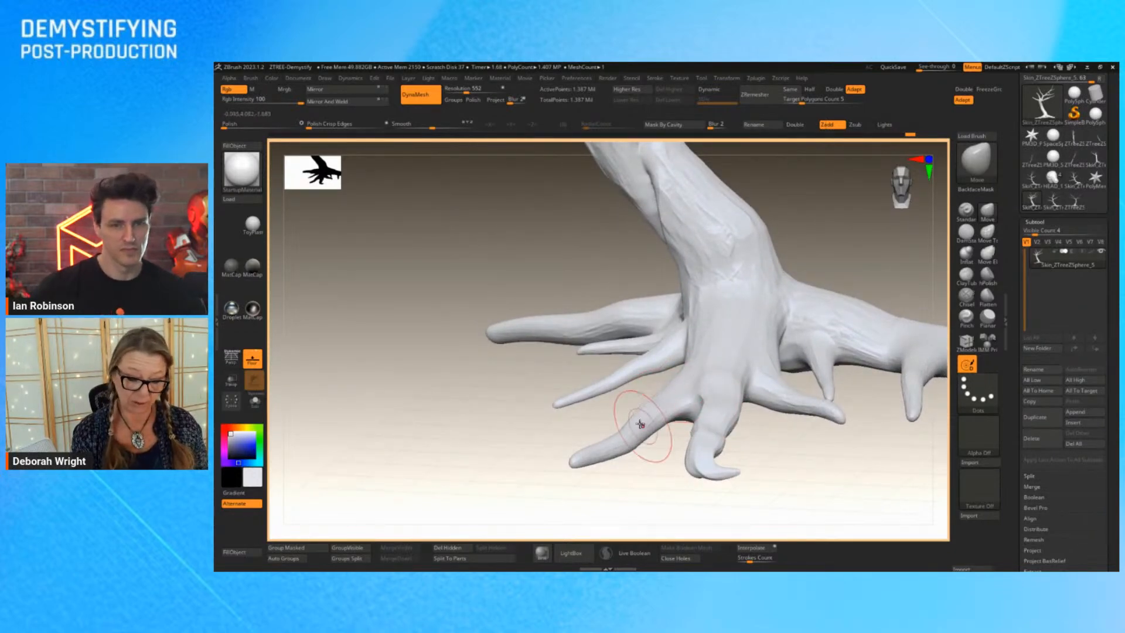
shift+drag(836, 460, 821, 469)
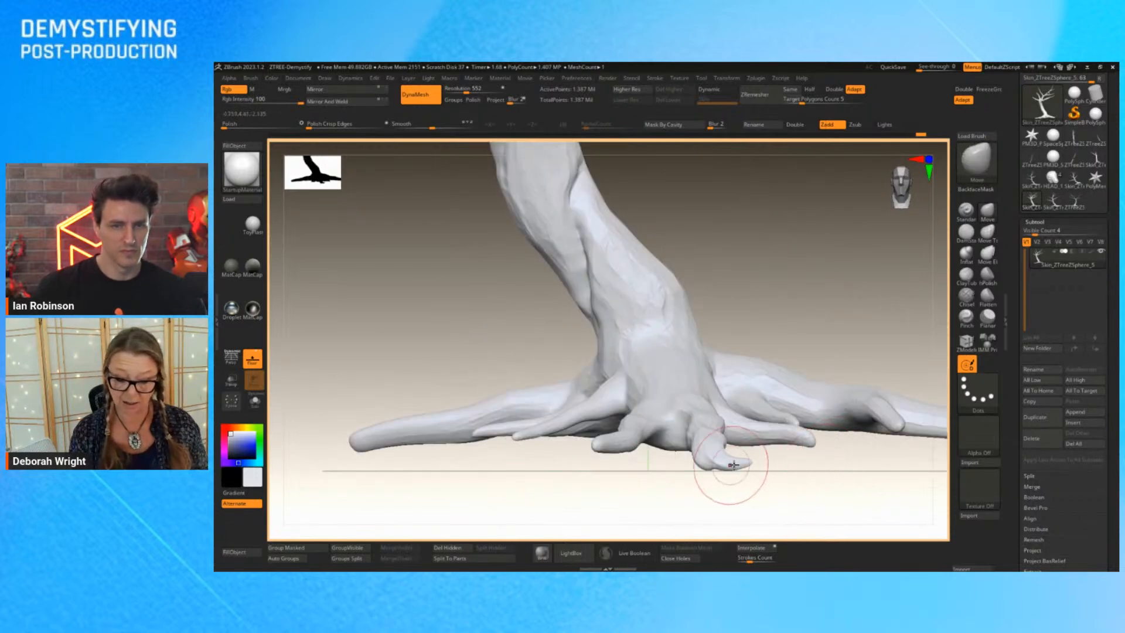
mouse_move(751, 477)
mouse_down()
mouse_move(711, 469)
mouse_move(728, 452)
mouse_move(754, 482)
mouse_move(800, 497)
mouse_move(849, 467)
mouse_move(854, 503)
mouse_move(814, 496)
mouse_up()
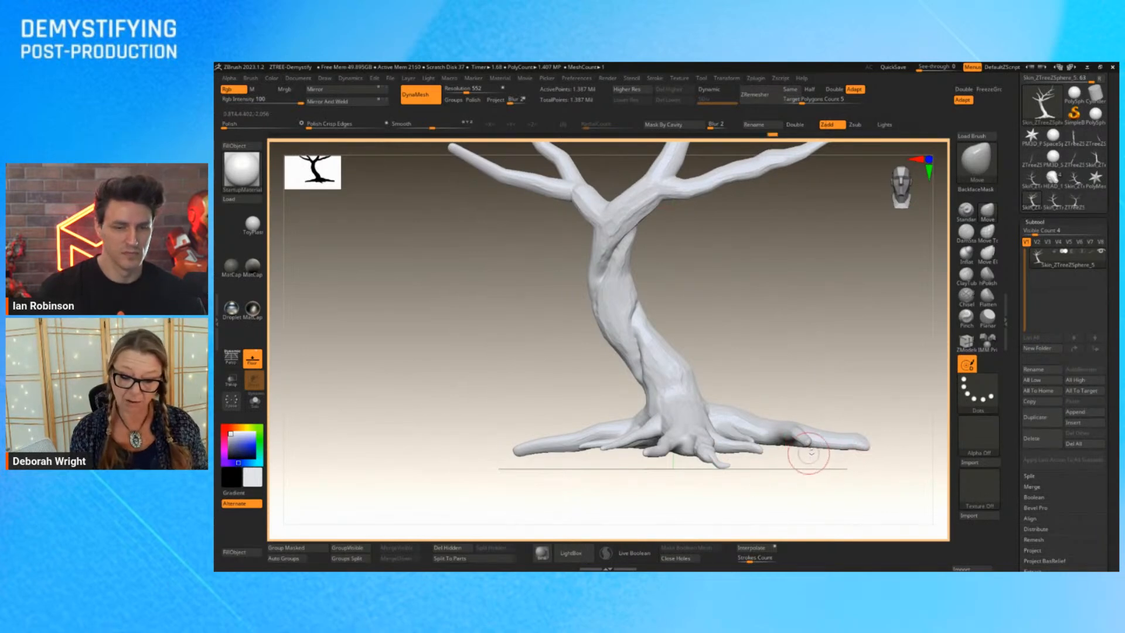
key(space)
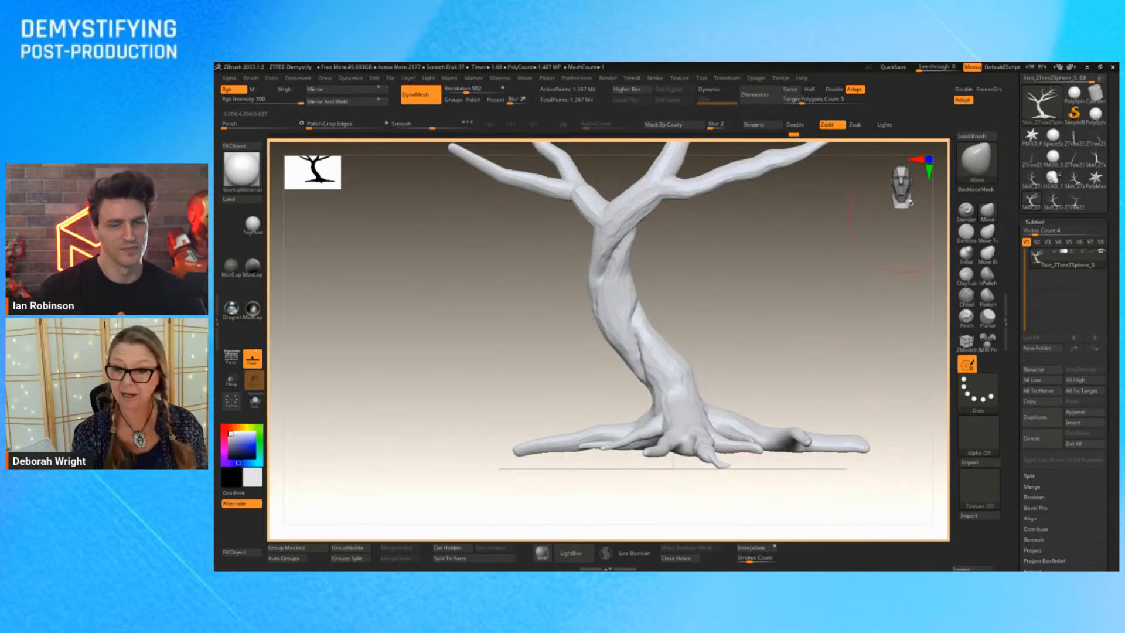
Select the KnifeCurve brush and slice the undersides of all roots flat along a horizontal ground line.
click(965, 174)
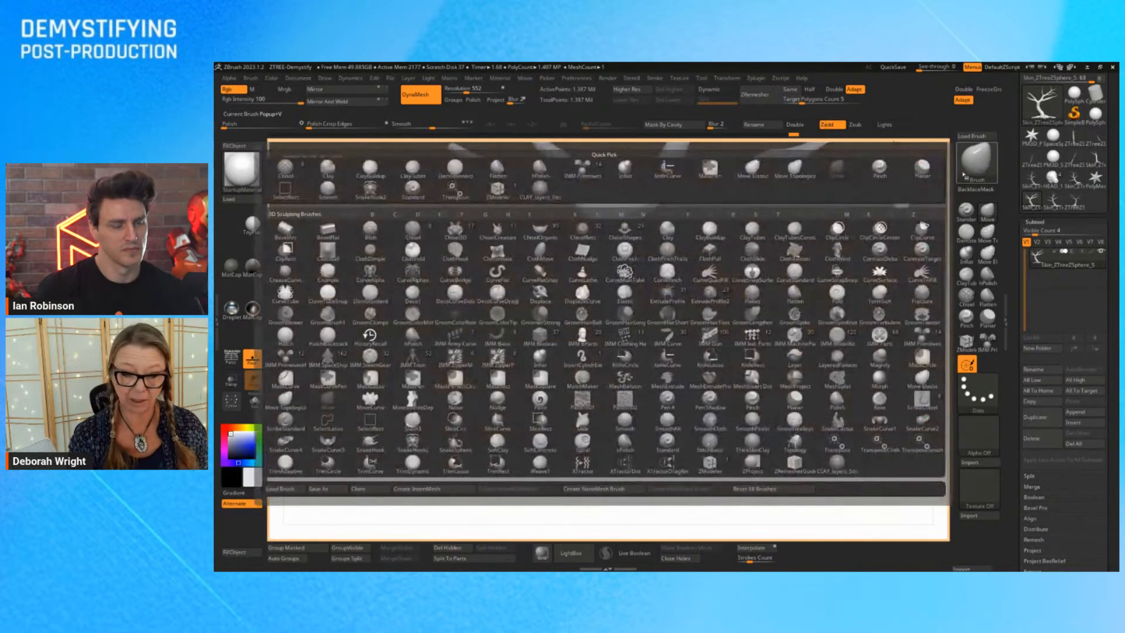
click(668, 169)
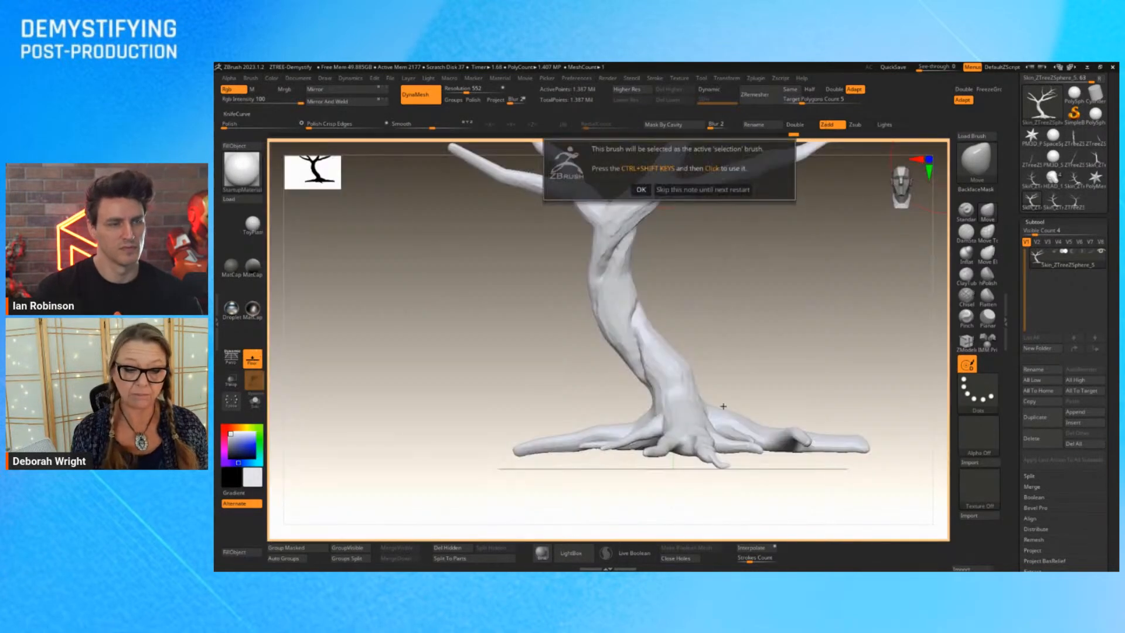
click(641, 190)
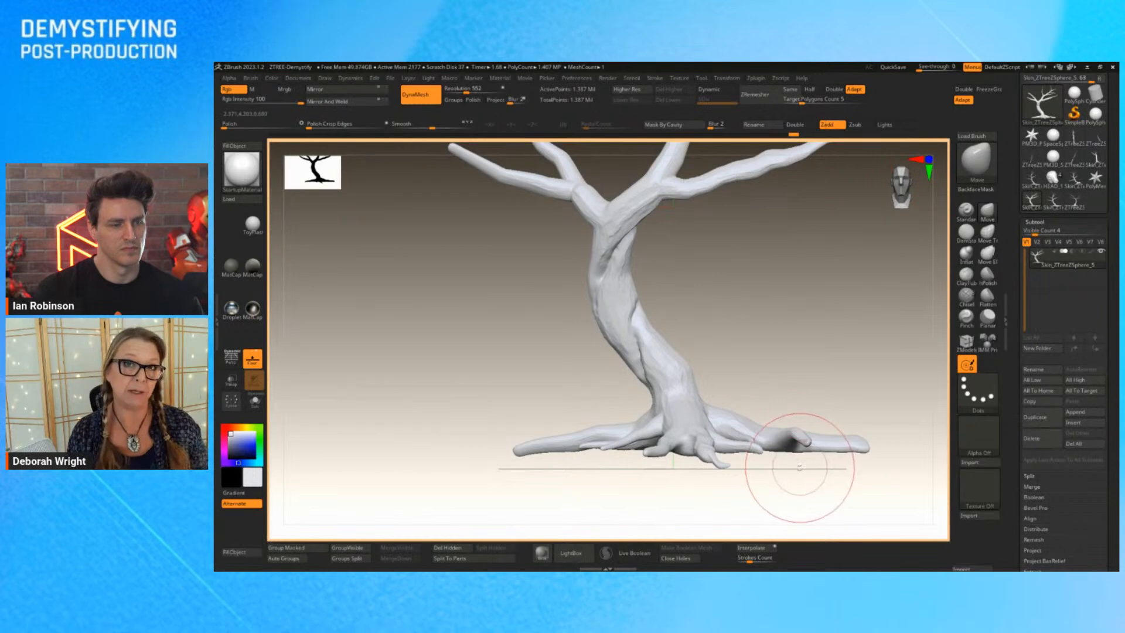
key(ctrl+shift+alt)
ctrl+shift+drag(410, 459, 846, 478)
ctrl+shift+drag(333, 425, 295, 447)
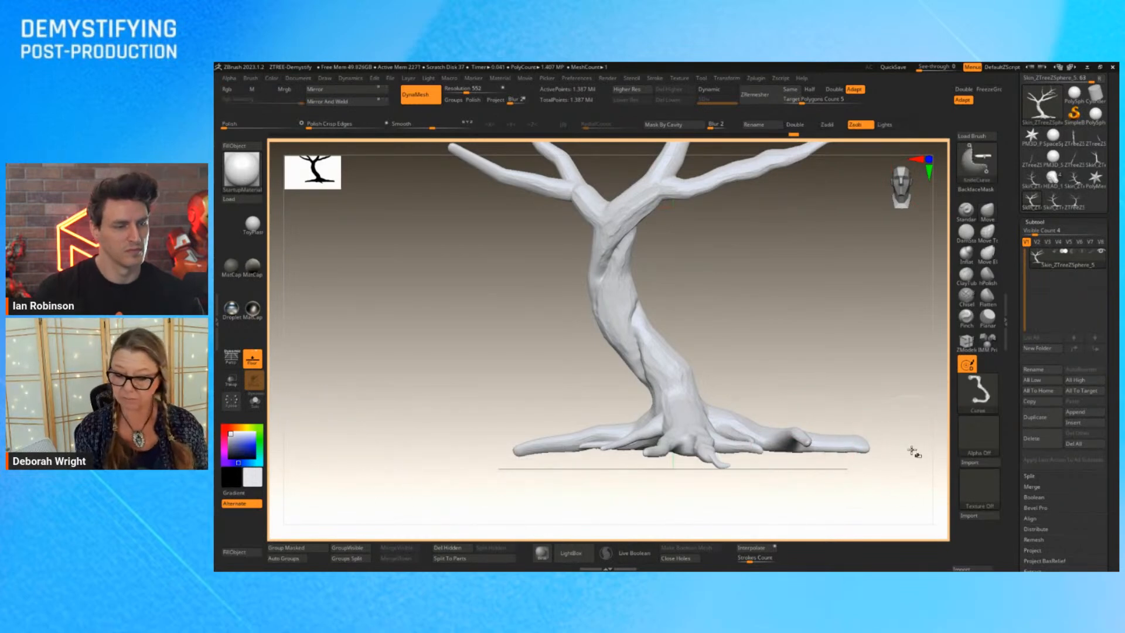
mouse_move(922, 448)
ctrl+shift+mouse_down()
mouse_move(788, 443)
mouse_move(410, 467)
ctrl+shift+mouse_up()
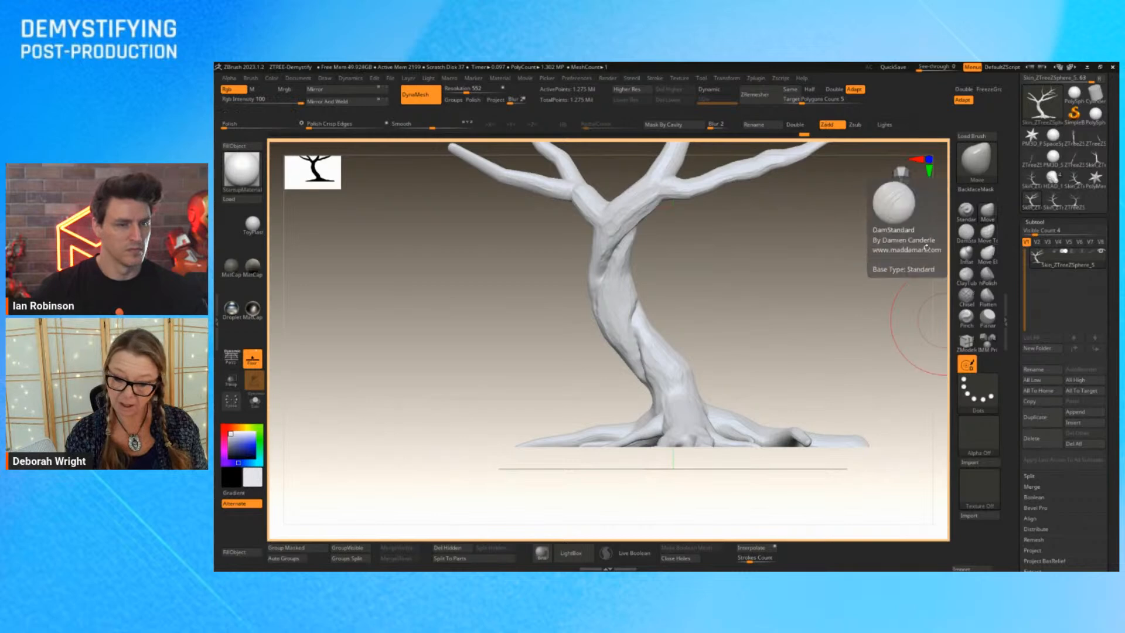
Pull the right main root's side root down past the ground line and slice the root undersides flat again.
drag(801, 435, 807, 453)
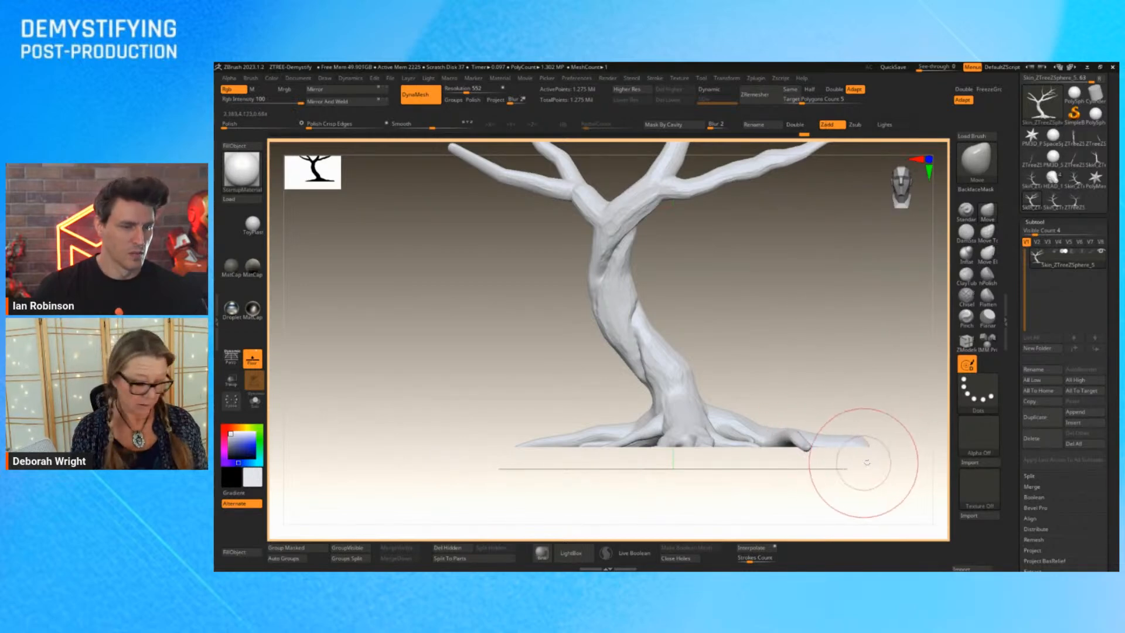
key(ctrl+shift)
ctrl+shift+drag(882, 449, 520, 441)
mouse_move(791, 502)
mouse_down()
mouse_move(761, 507)
mouse_move(803, 529)
mouse_move(796, 522)
mouse_move(811, 510)
mouse_up()
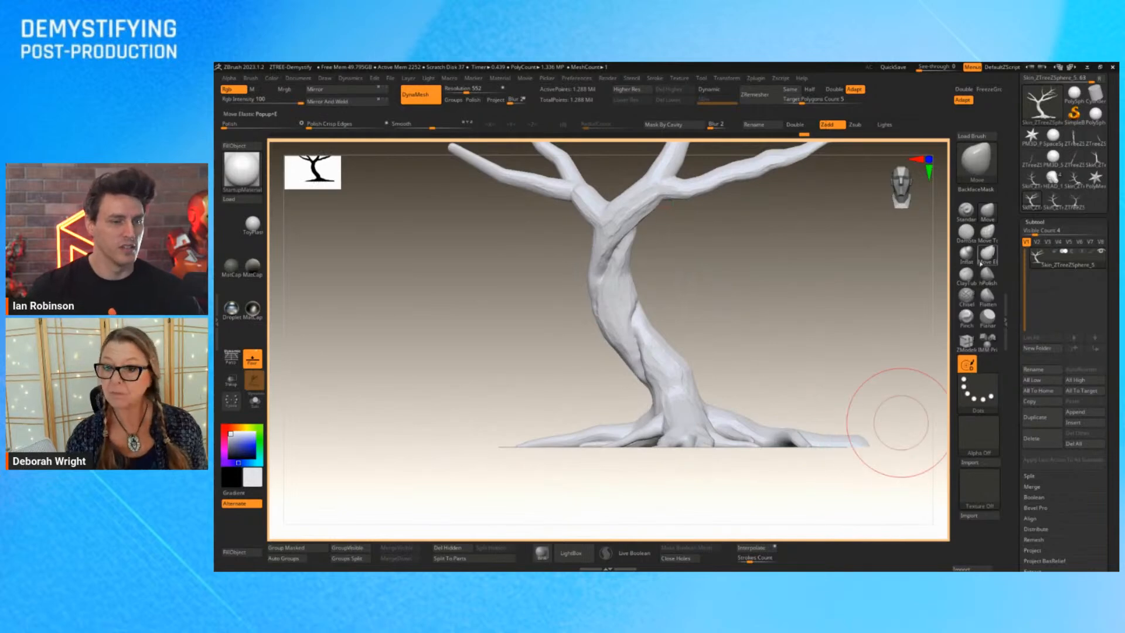
Select the Standard brush and look through the clay and bark brushes in the LightBox brush library.
click(966, 209)
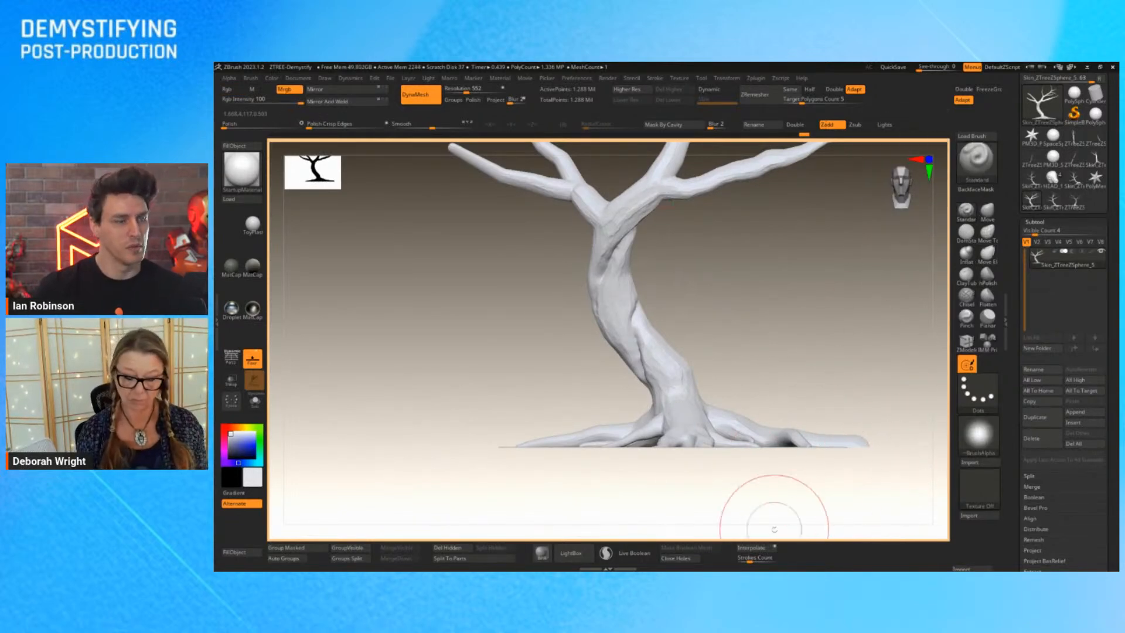
click(572, 553)
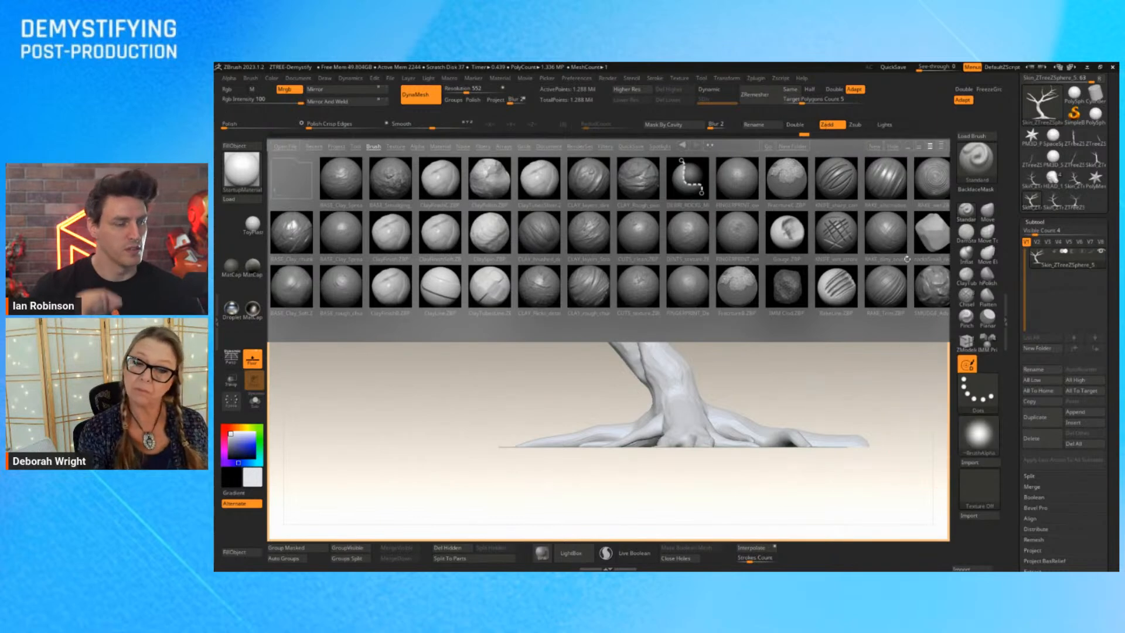
click(886, 149)
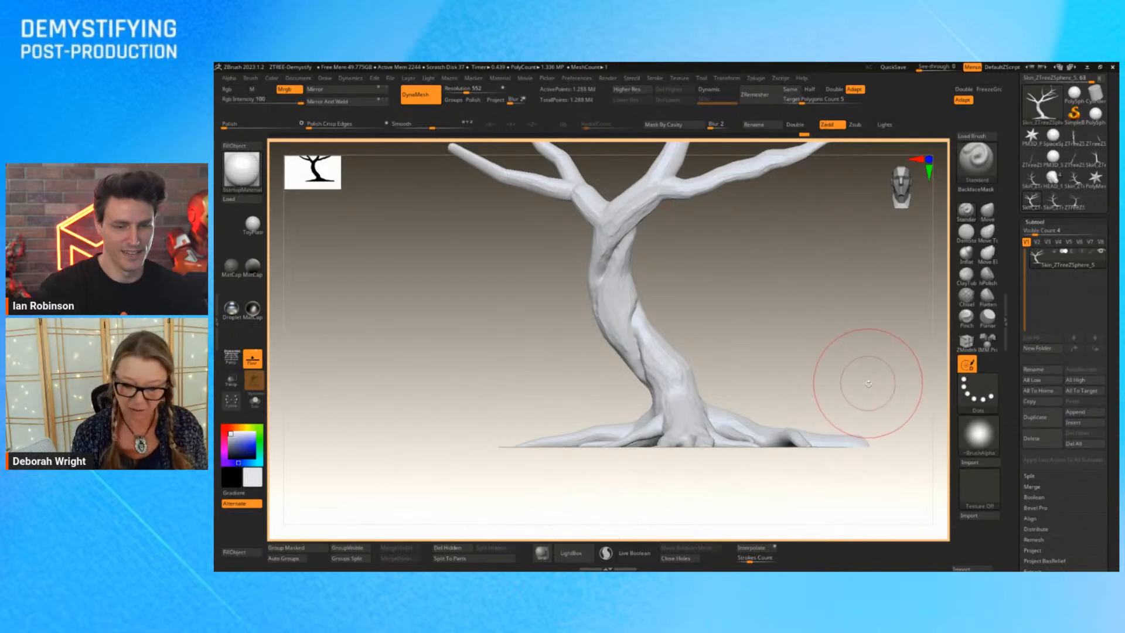
mouse_move(868, 384)
mouse_down()
mouse_move(836, 375)
mouse_move(846, 387)
mouse_move(866, 351)
mouse_move(849, 383)
mouse_up()
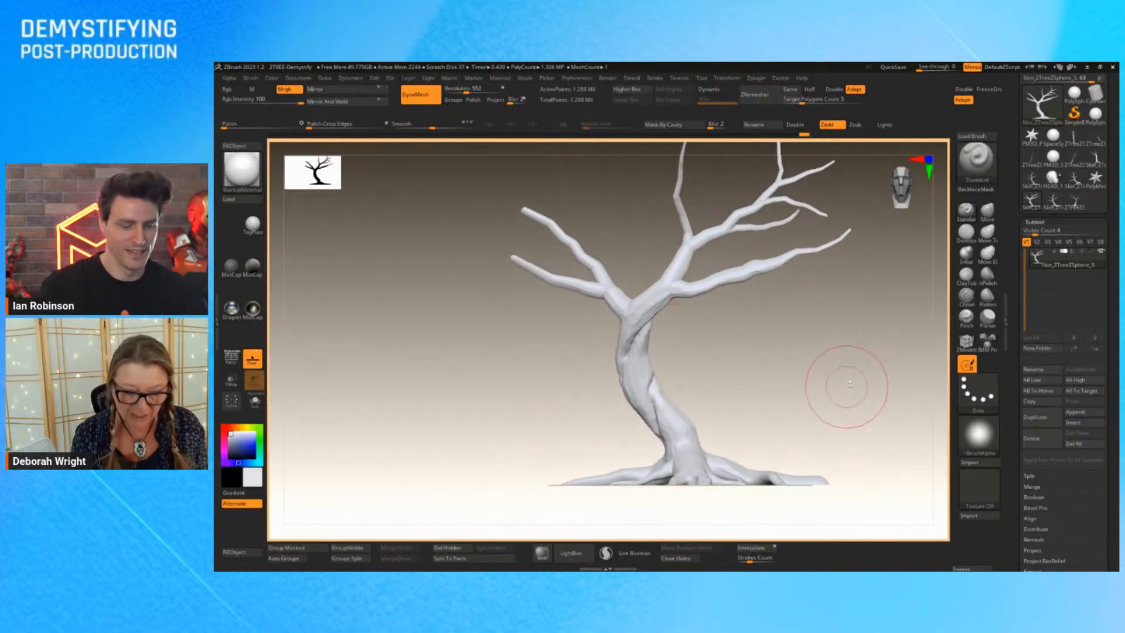
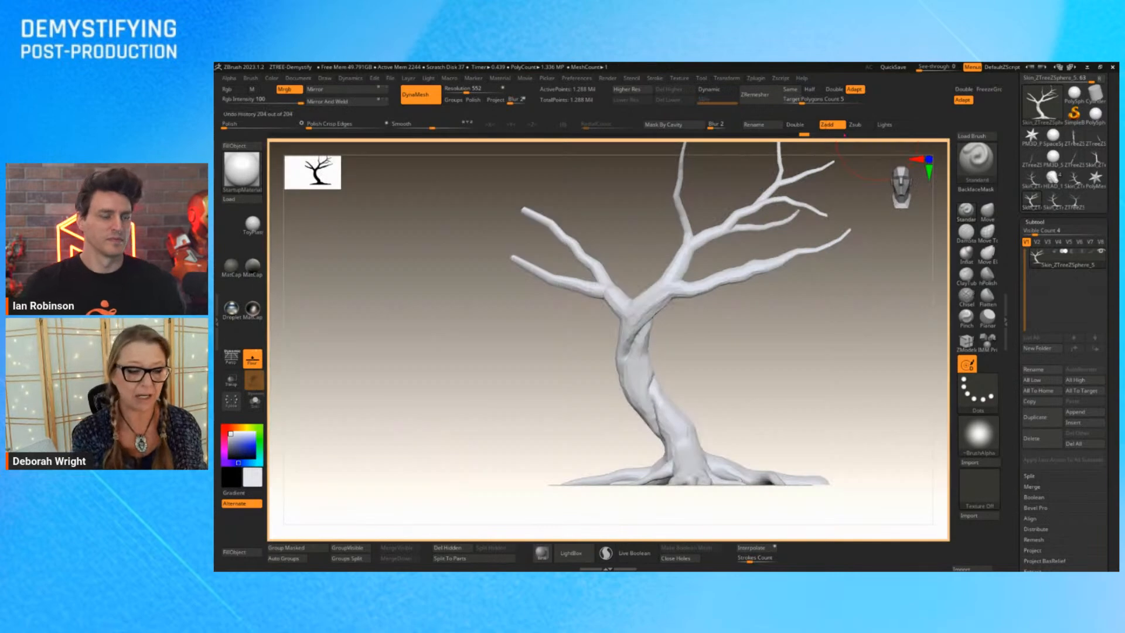
Select the CLAY_layers_Strong brush and stroke bark texture along the trunk's fork and the branches on the left side.
key(b)
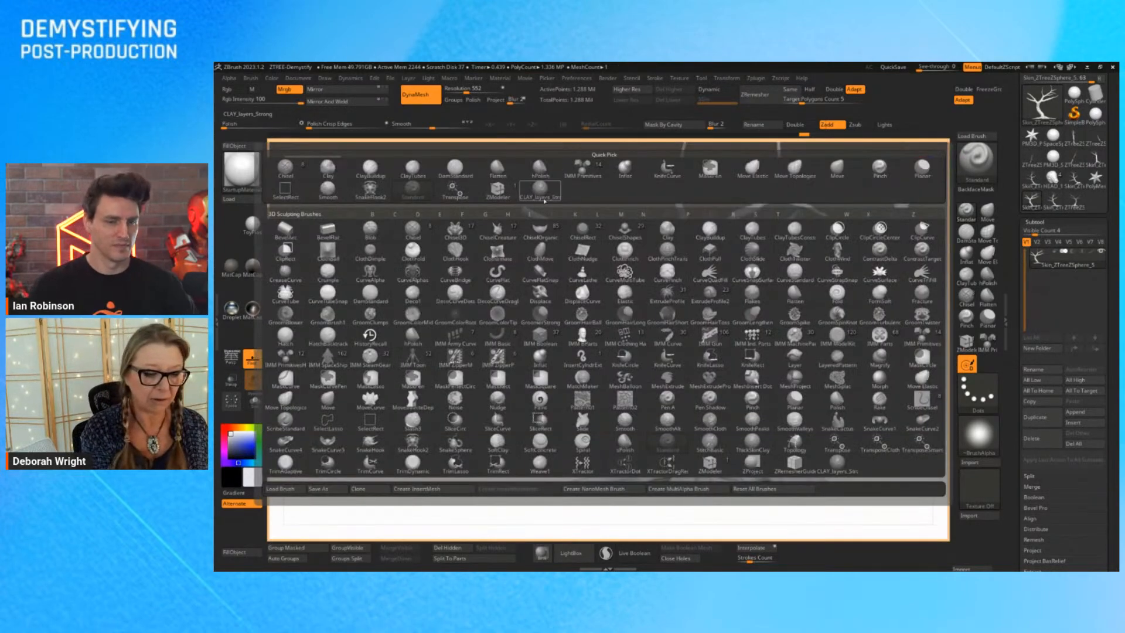
click(544, 200)
key(space)
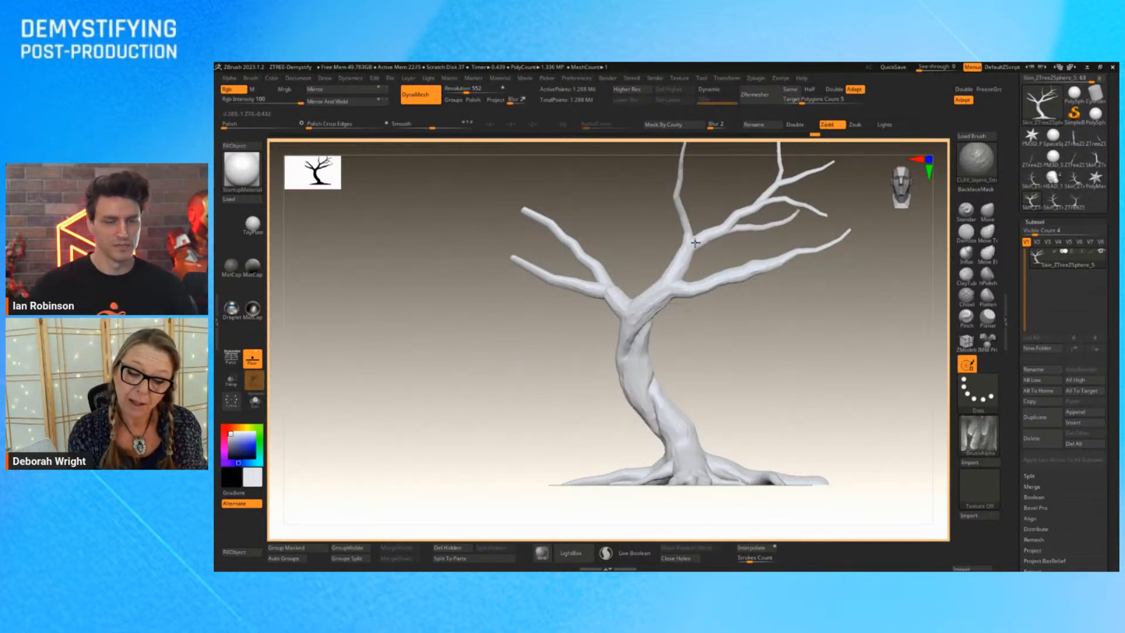
mouse_move(804, 350)
ctrl+right_down()
mouse_move(836, 424)
mouse_move(809, 402)
ctrl+right_up()
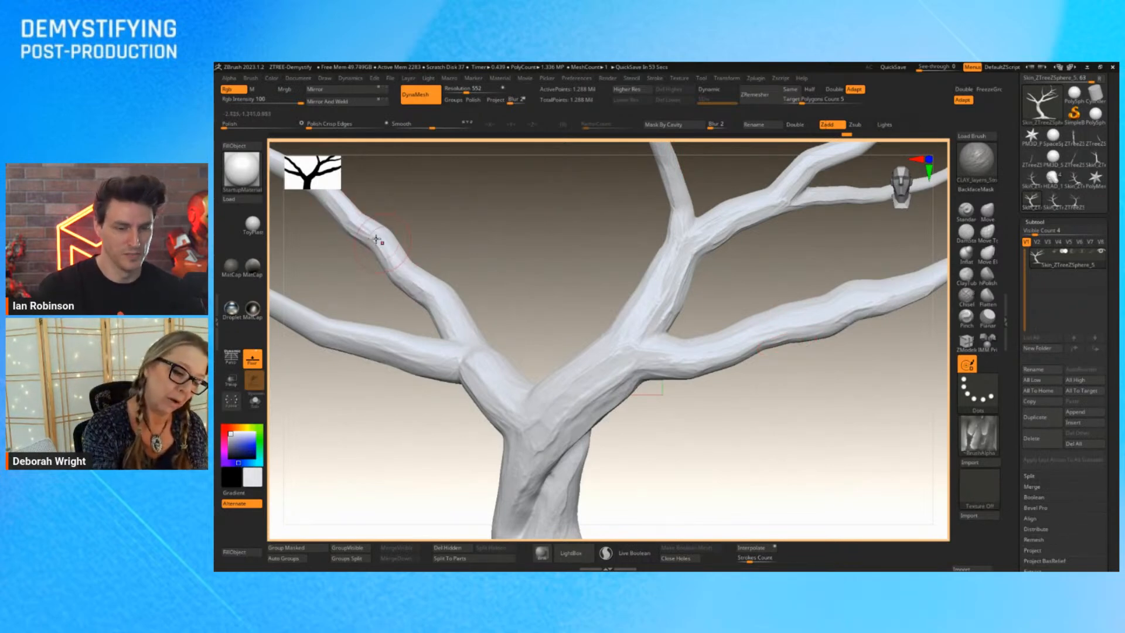
mouse_move(459, 229)
mouse_down()
mouse_move(519, 243)
mouse_move(497, 222)
mouse_move(661, 297)
mouse_move(465, 359)
mouse_up()
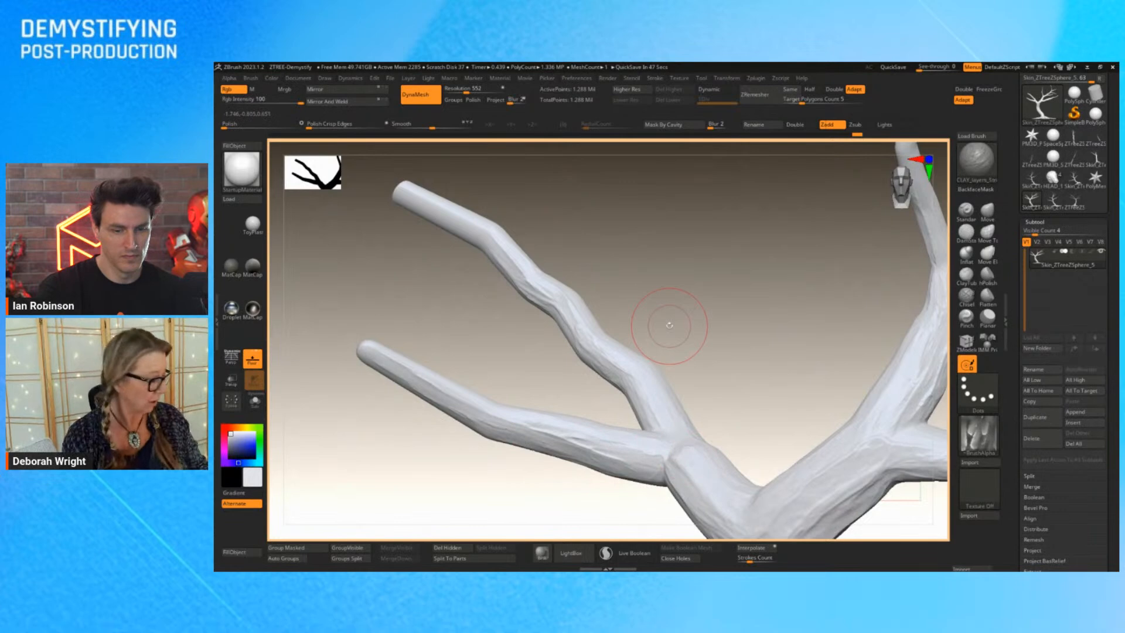
Brush bark texture along the right-hand branches, covering them from the front, above and below.
mouse_move(668, 322)
mouse_down()
mouse_move(759, 334)
mouse_move(716, 302)
mouse_move(791, 451)
mouse_move(698, 359)
mouse_up()
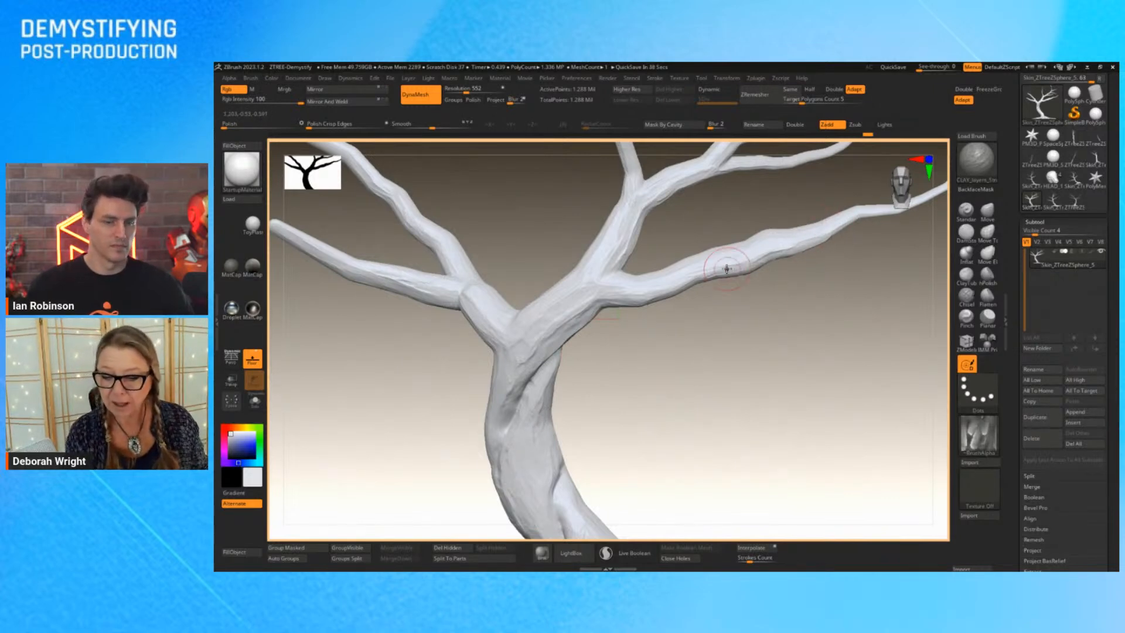
right_drag(708, 275, 659, 277)
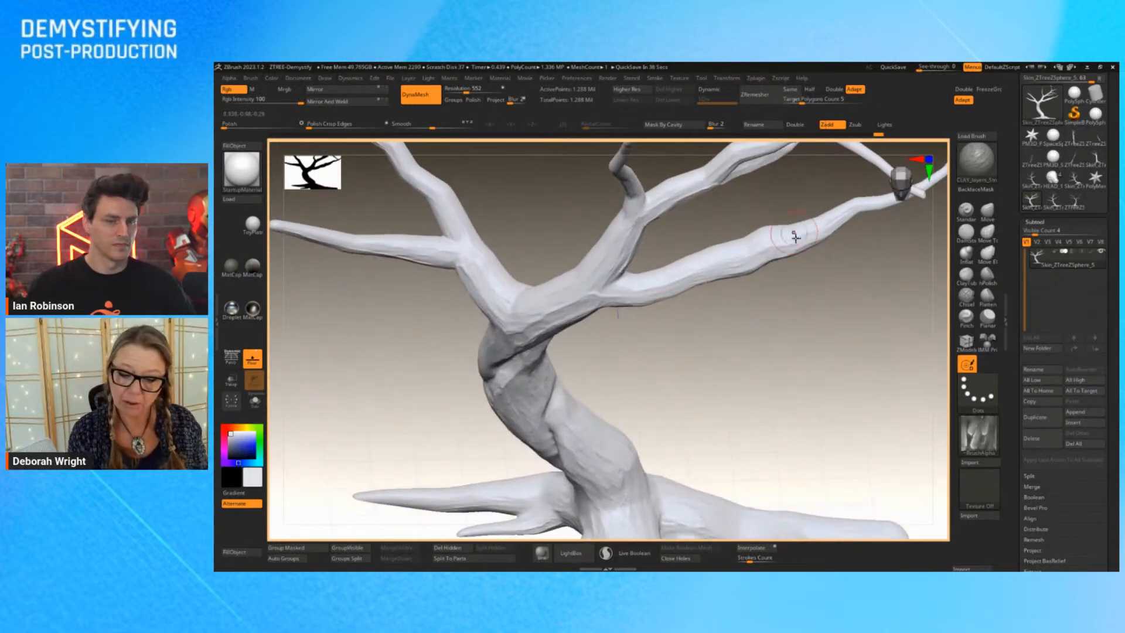
right_drag(688, 355, 674, 299)
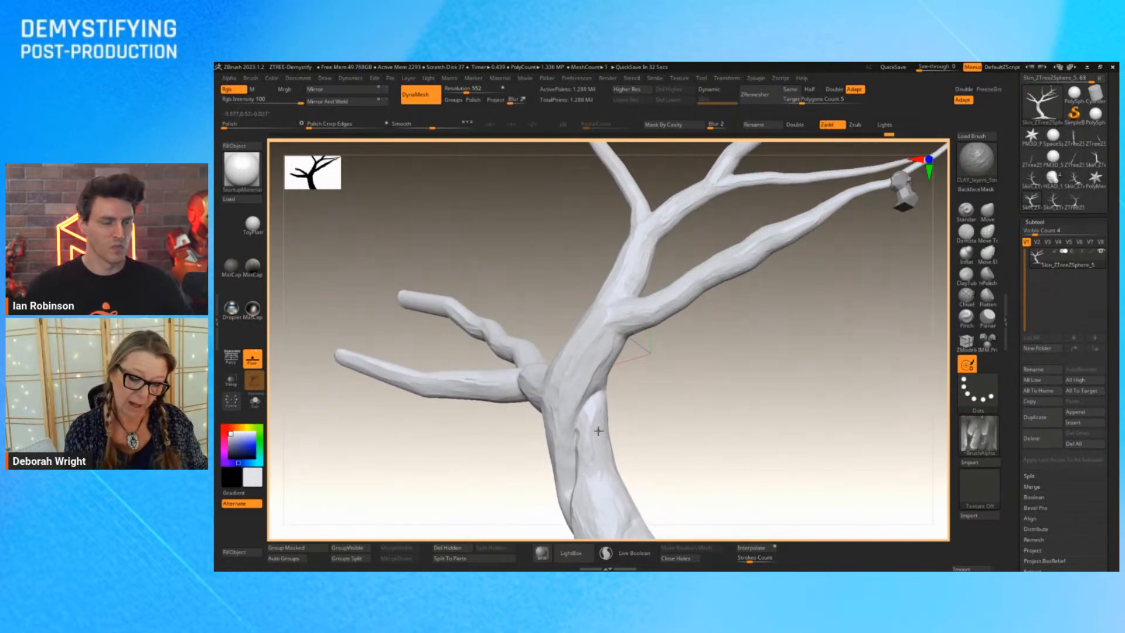
mouse_move(739, 406)
right_down()
mouse_move(843, 422)
mouse_move(838, 442)
mouse_move(859, 432)
right_up()
Stroke bark texture down the lower trunk and along the left and right roots with the clay layers brush.
right_drag(846, 492, 739, 345)
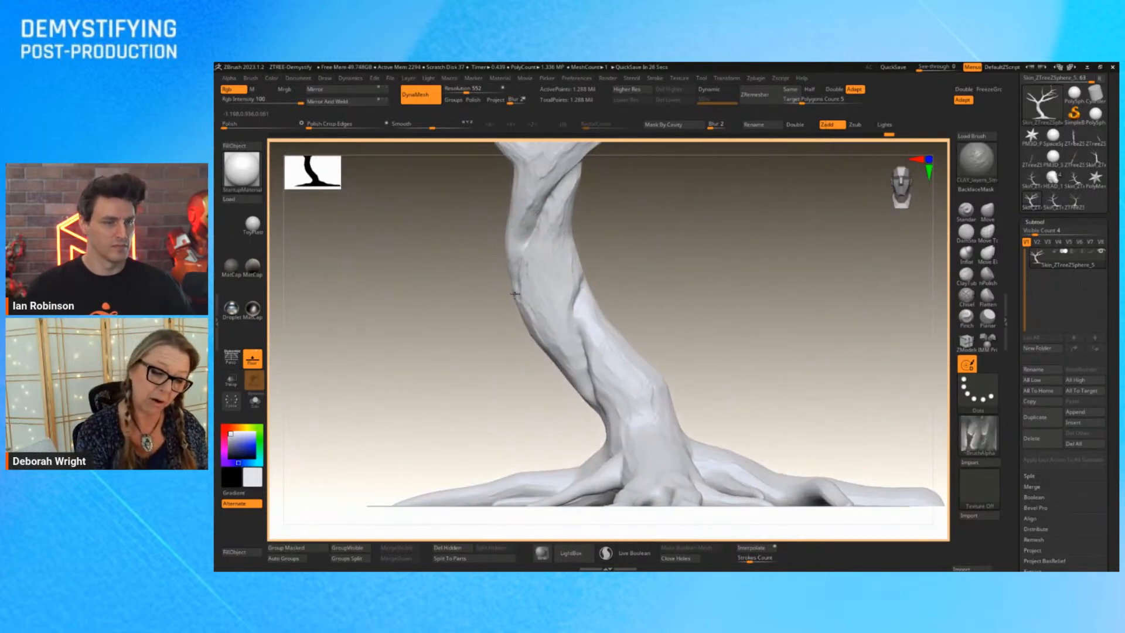
drag(630, 339, 588, 328)
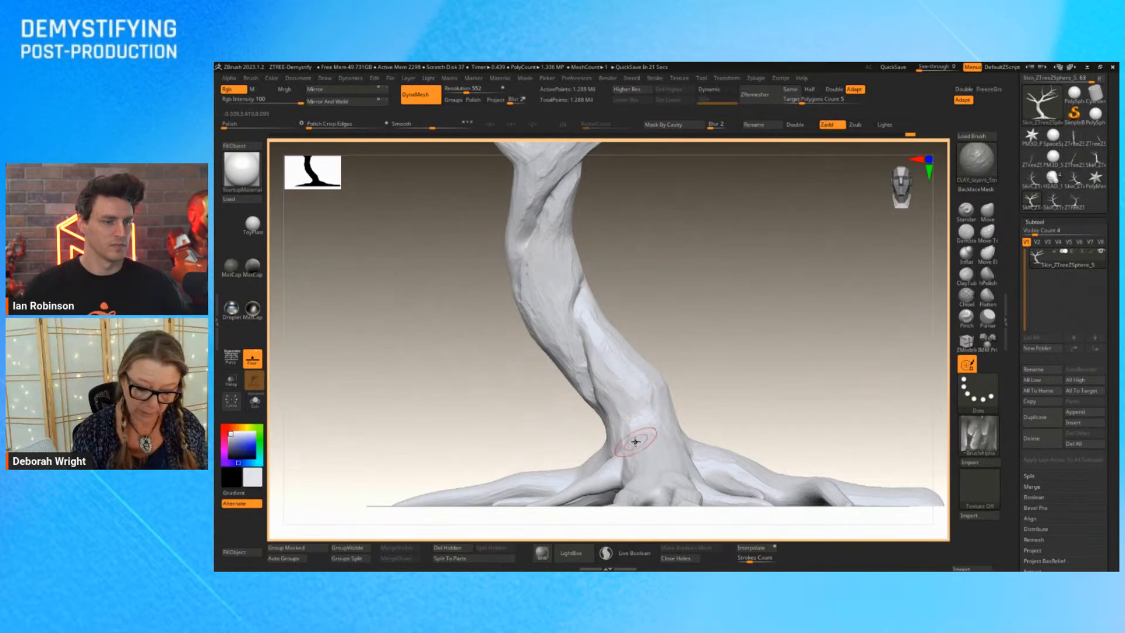
drag(542, 480, 542, 496)
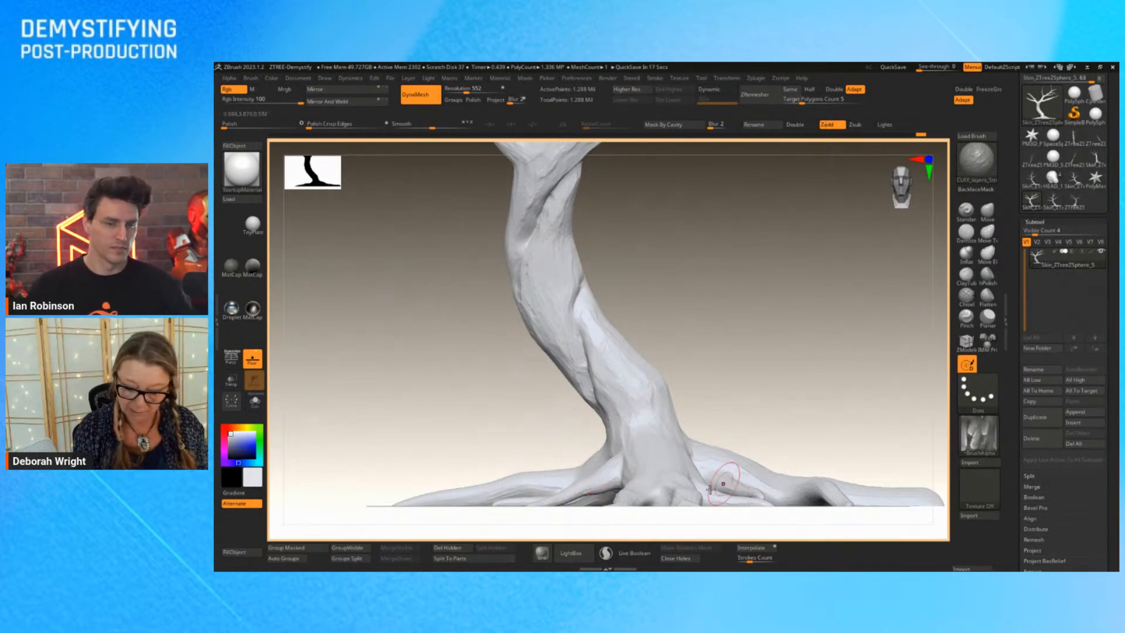
drag(857, 412, 807, 246)
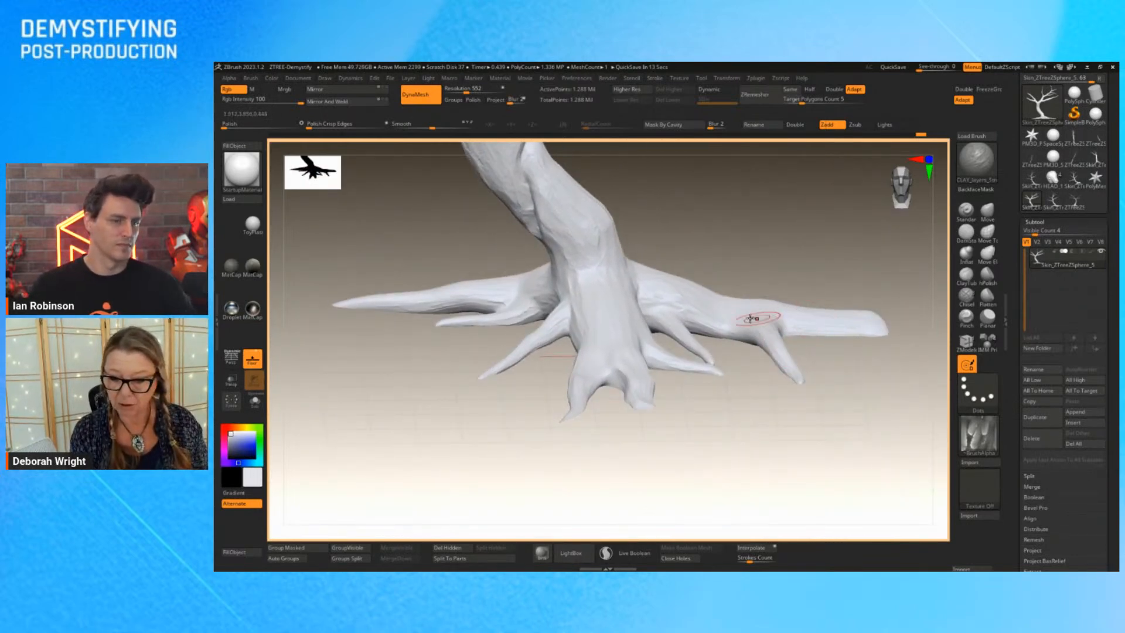
mouse_move(762, 320)
mouse_down()
mouse_move(824, 323)
mouse_move(744, 321)
mouse_up()
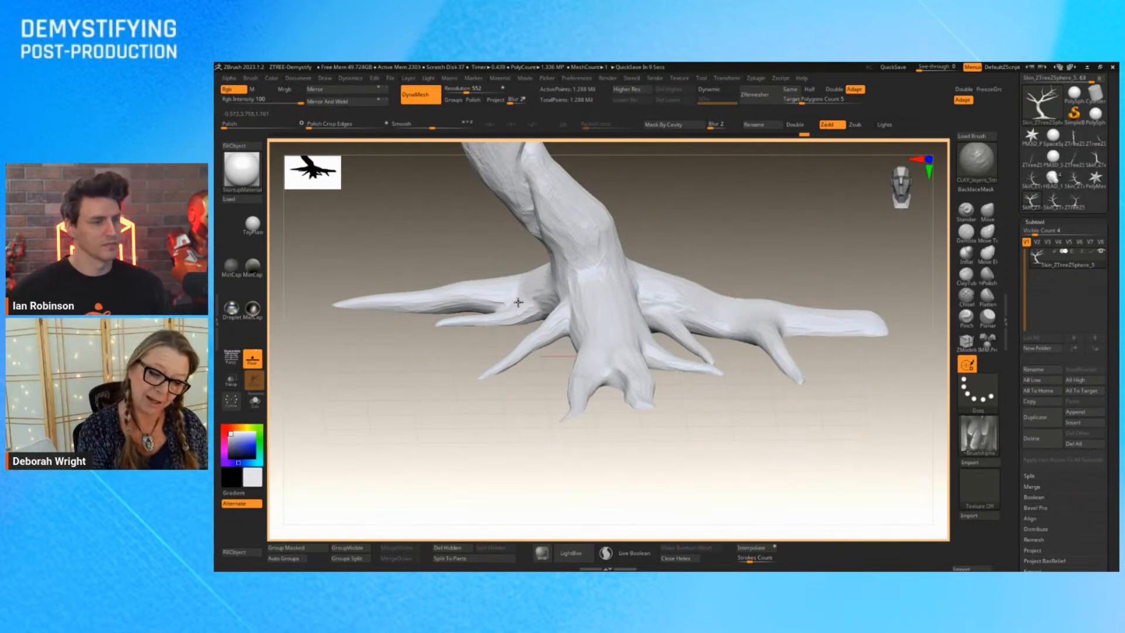
drag(531, 291, 511, 311)
Check the whole tree from the front and side and add more bark strokes around the trunk's fork and branches.
shift+drag(897, 267, 897, 246)
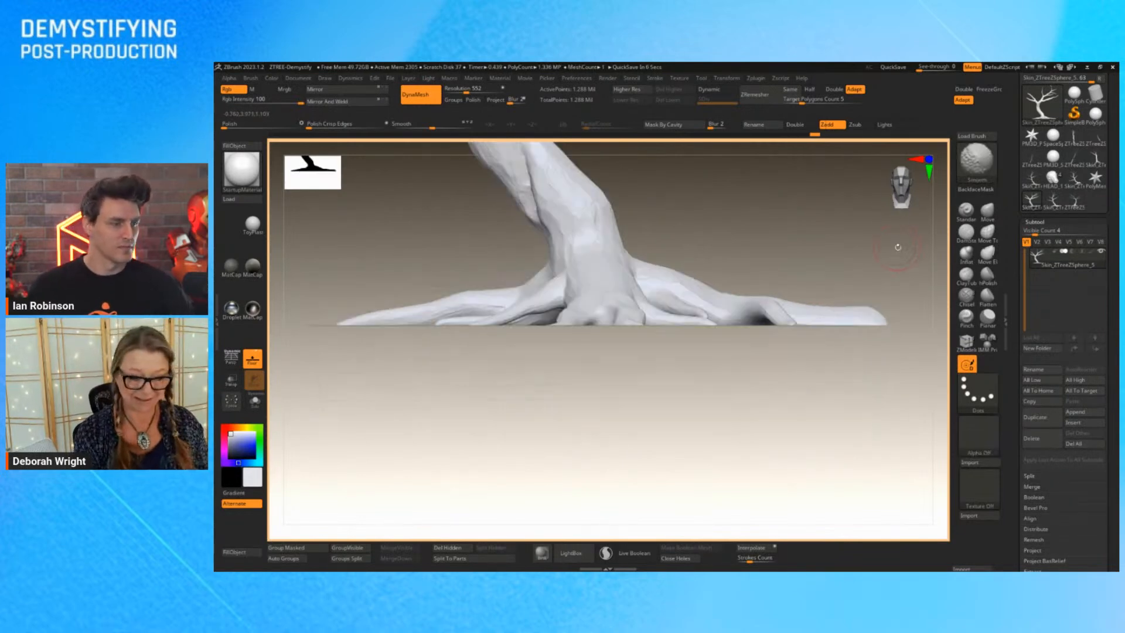
alt+drag(787, 433, 754, 422)
alt+drag(761, 377, 807, 536)
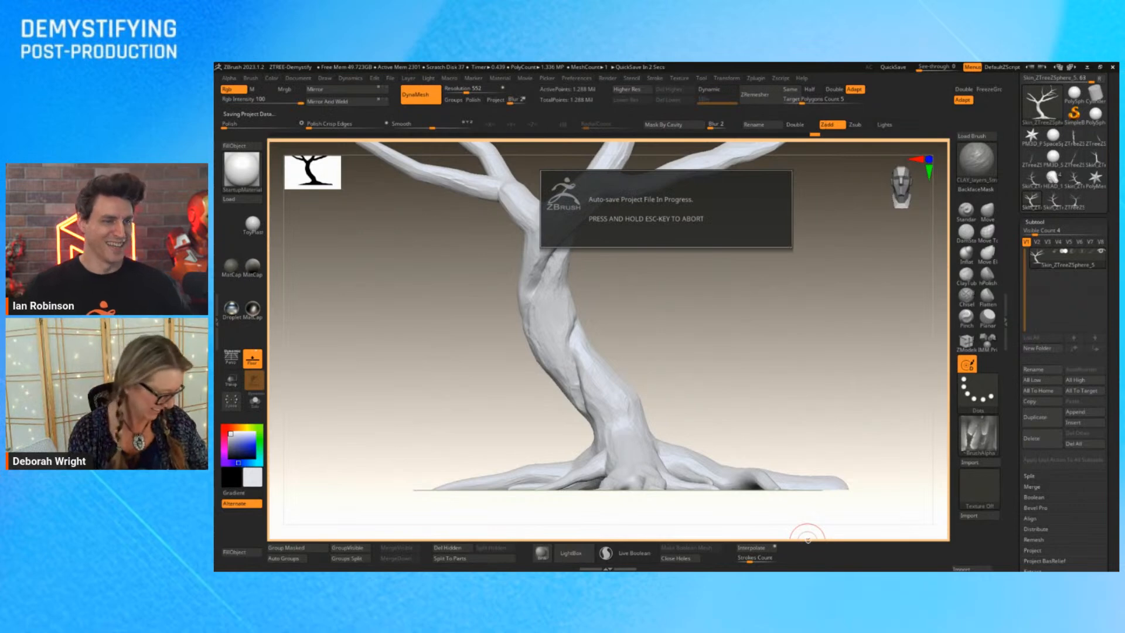
mouse_move(877, 379)
mouse_down()
mouse_move(856, 380)
mouse_move(861, 369)
mouse_up()
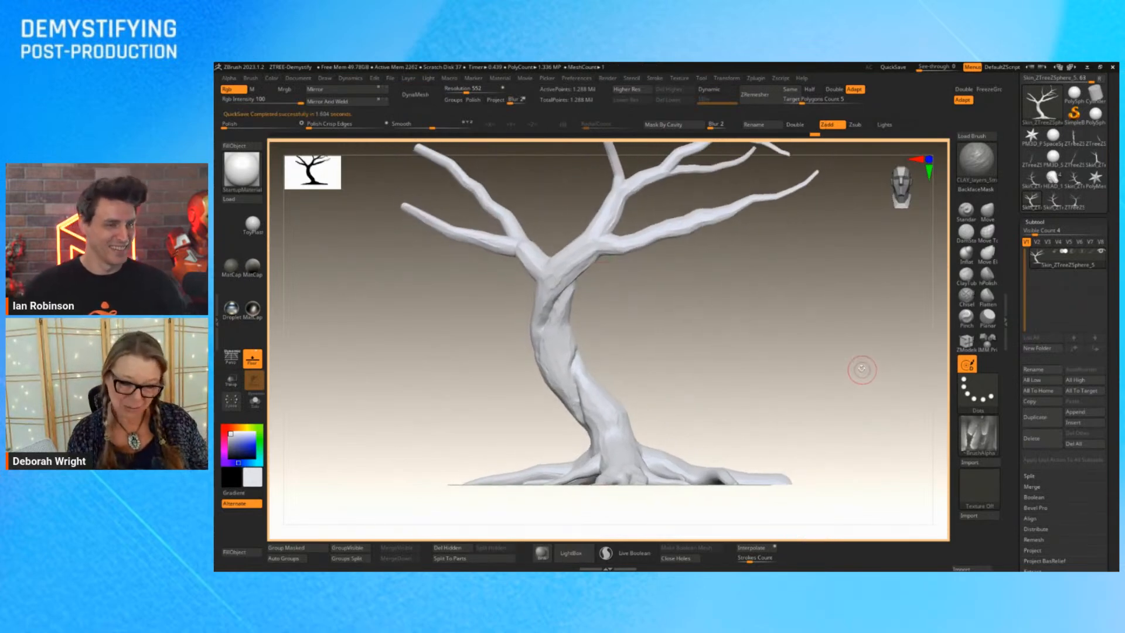
alt+drag(814, 313, 692, 322)
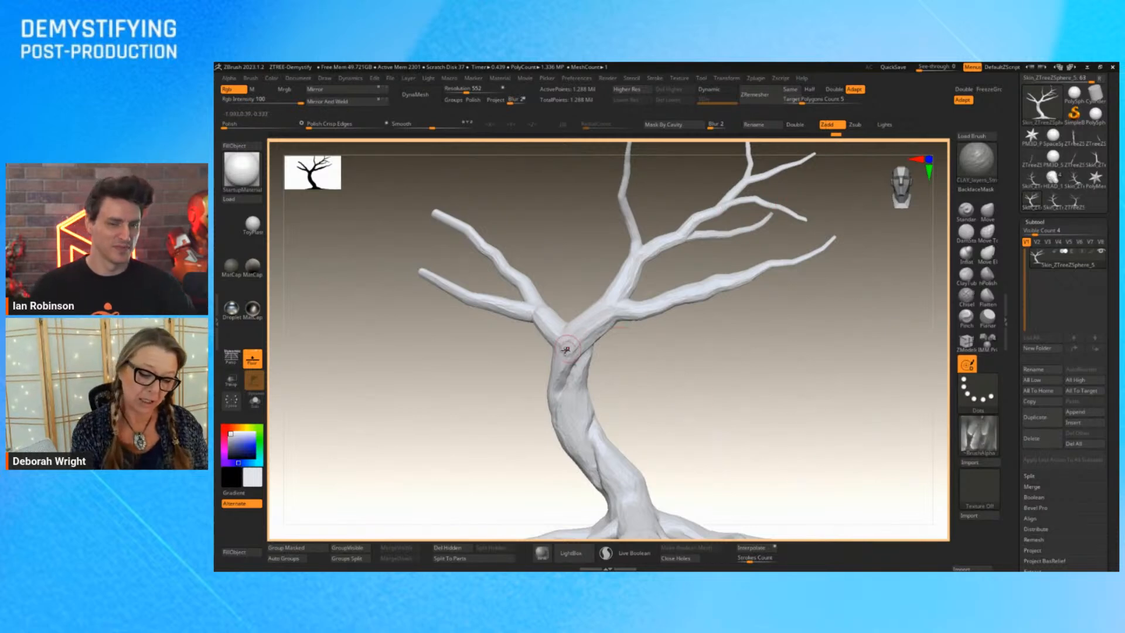
drag(793, 409, 530, 382)
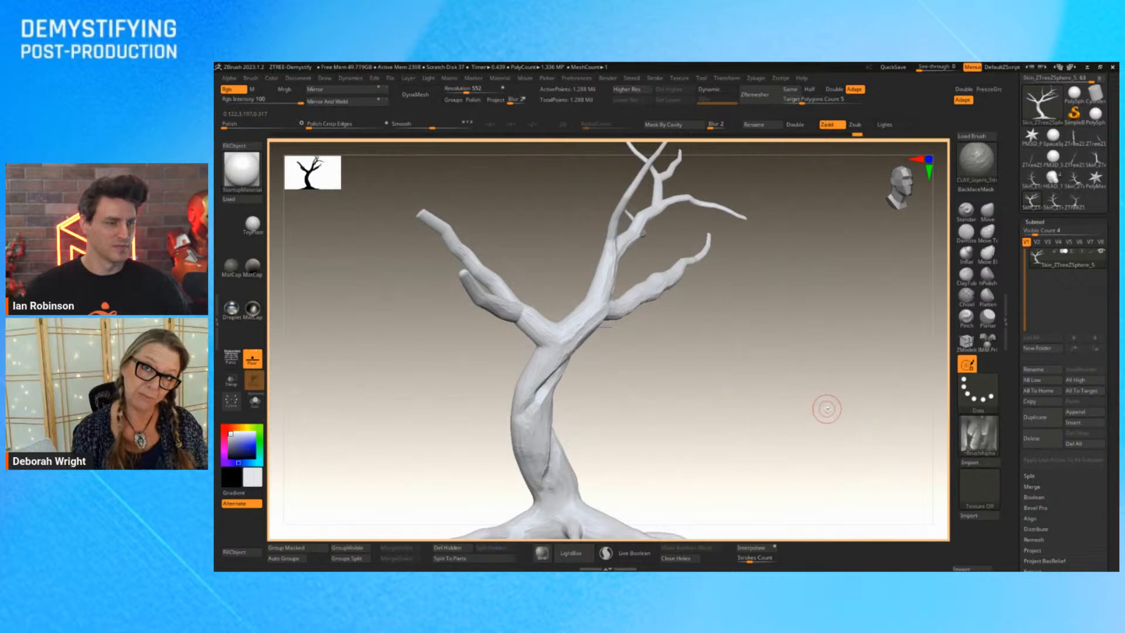
Select the Standard brush for sculpting bark detail on the tree.
mouse_move(847, 410)
mouse_down()
mouse_move(796, 457)
mouse_move(826, 447)
mouse_move(856, 473)
mouse_move(849, 443)
mouse_move(828, 455)
mouse_move(874, 434)
mouse_move(870, 474)
mouse_move(869, 459)
mouse_move(674, 398)
mouse_up()
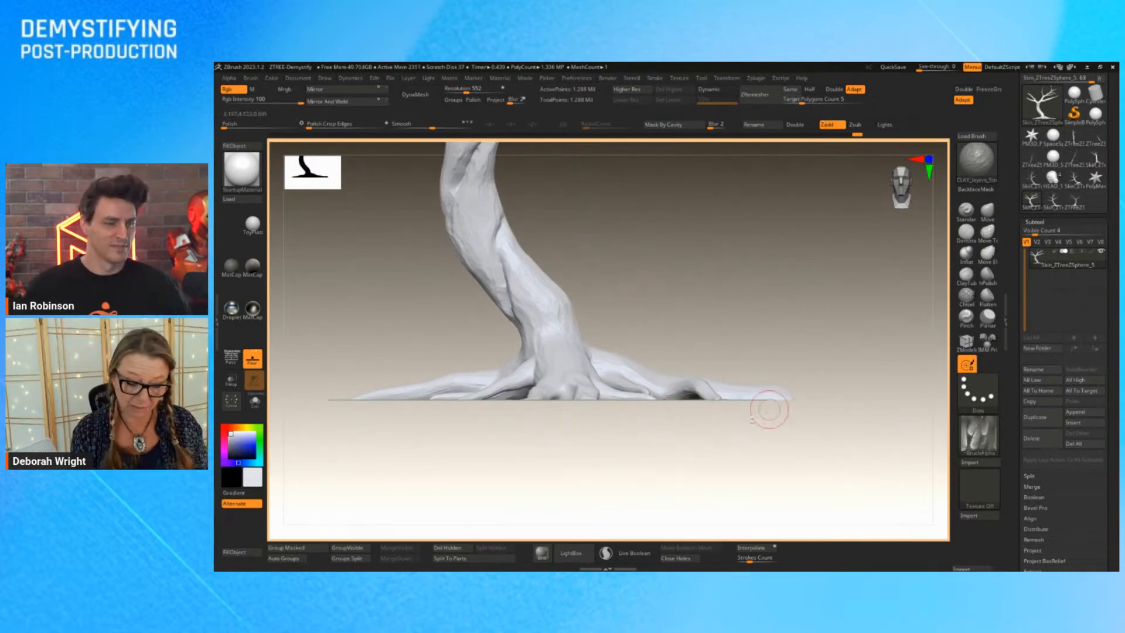
drag(639, 446, 577, 434)
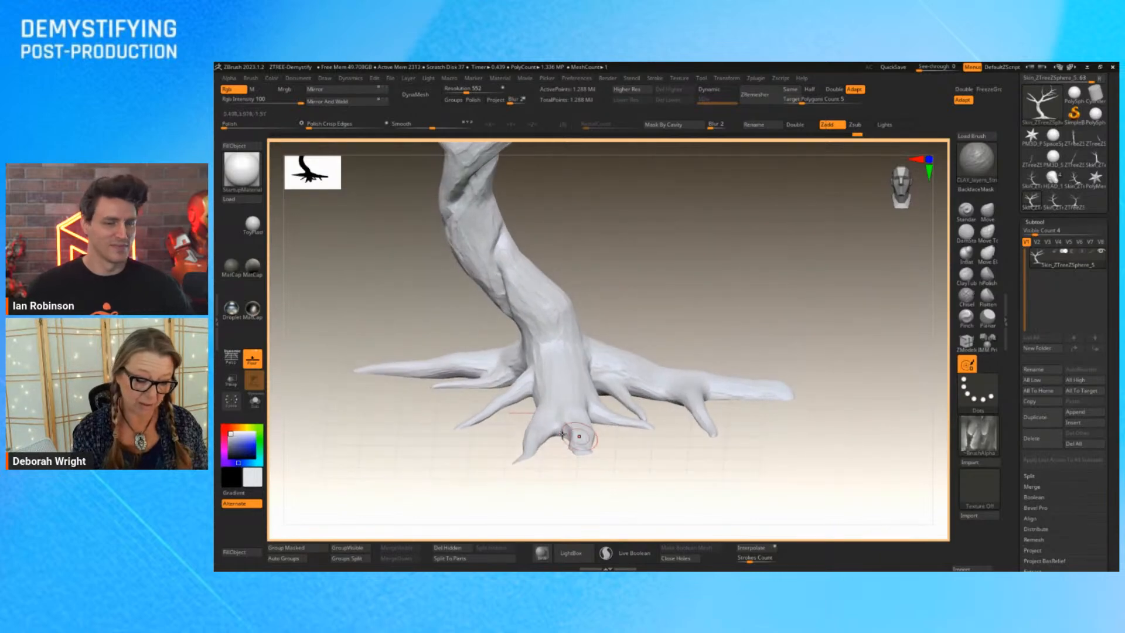
drag(715, 492, 722, 471)
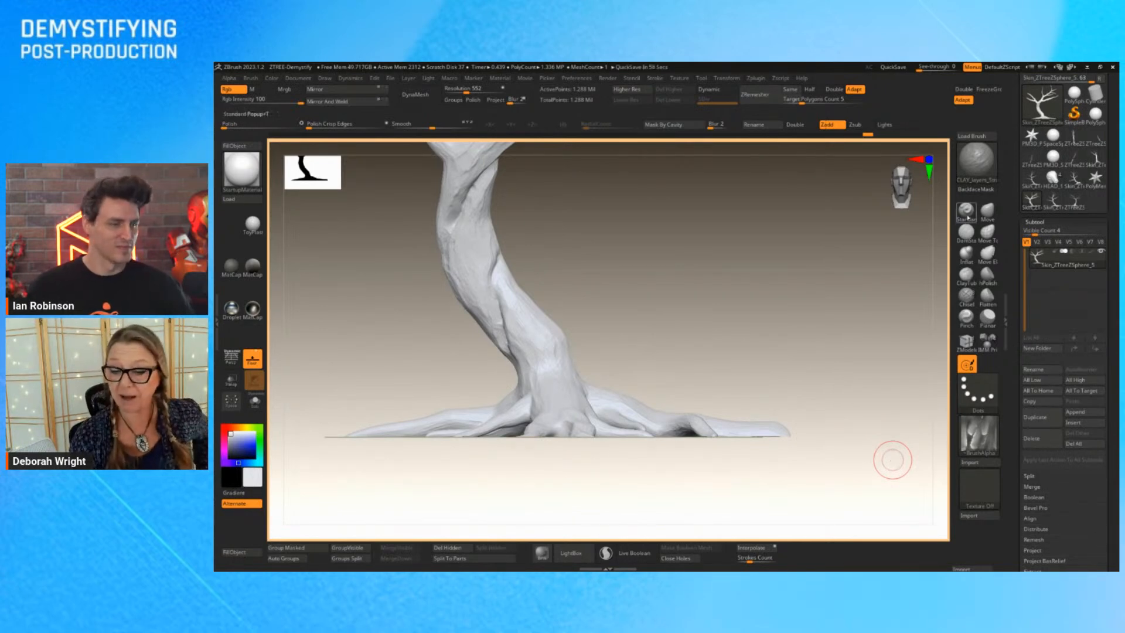
click(966, 211)
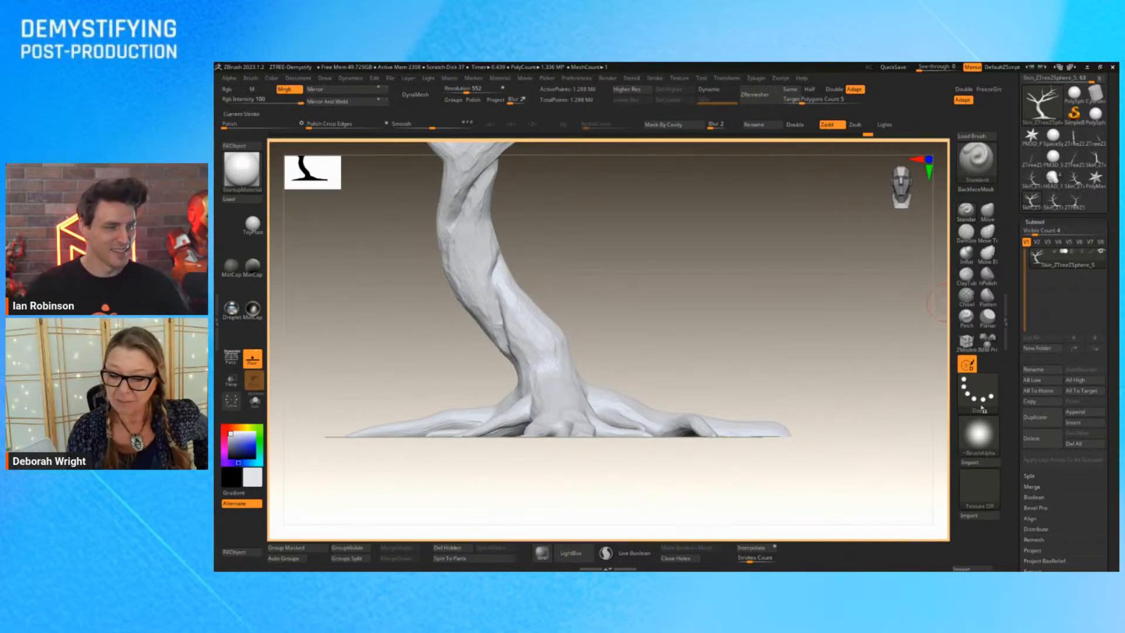
ctrl+right_drag(864, 445, 834, 449)
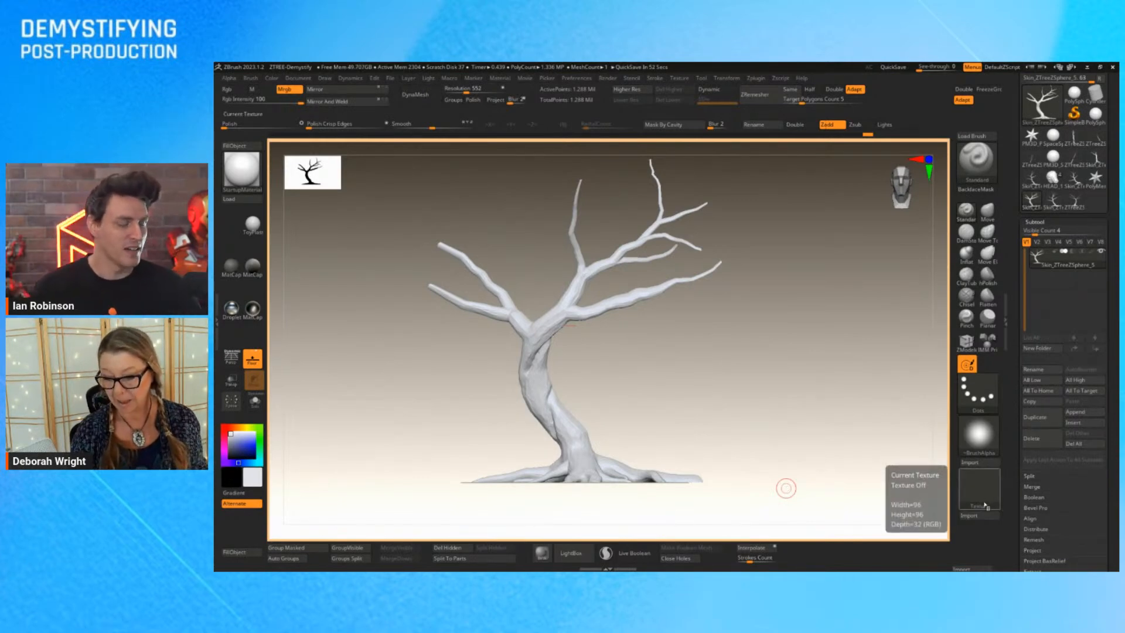
Import the six Hi-Contrast_Bark images, including the Crotch and Curve variants, as alphas from the desktop's ALPHAS & REFRENCE folder.
click(976, 463)
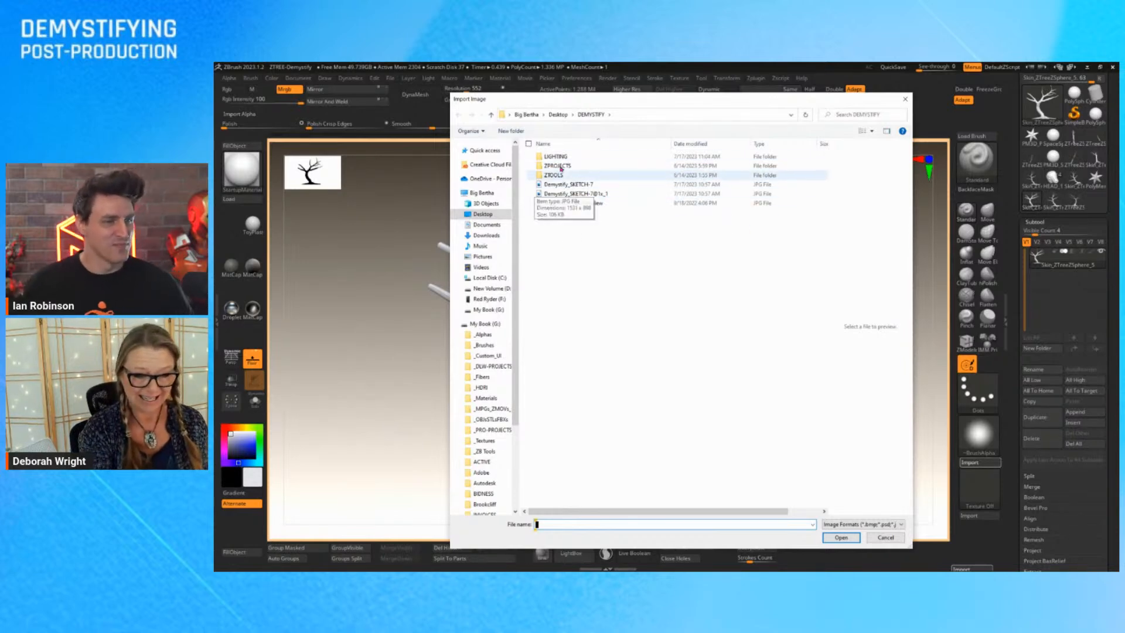
click(558, 114)
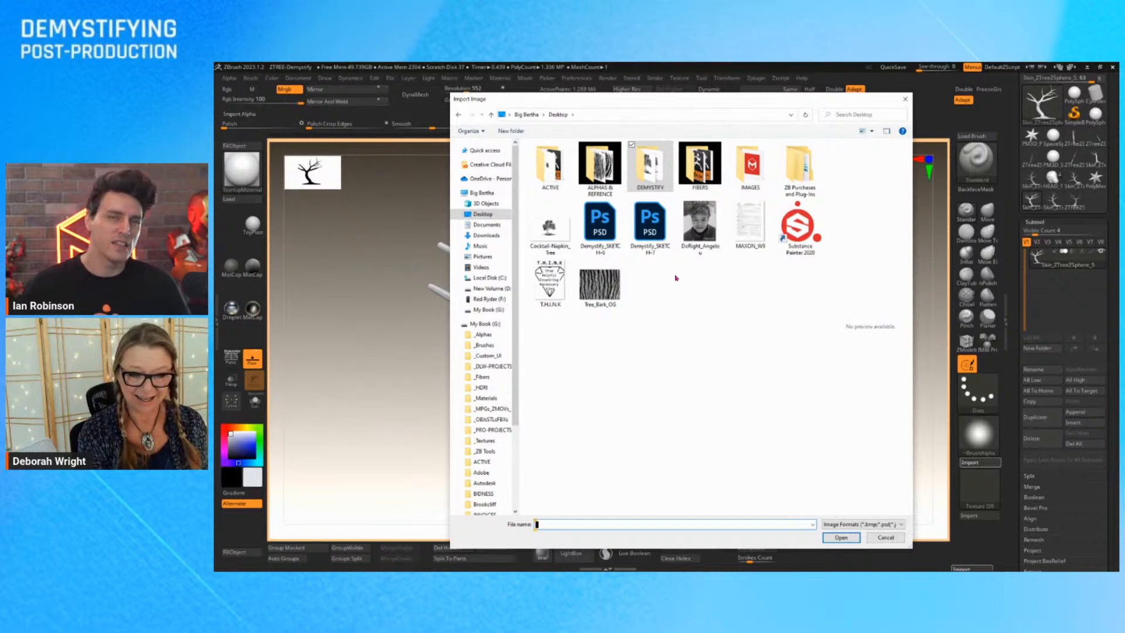
double_click(599, 165)
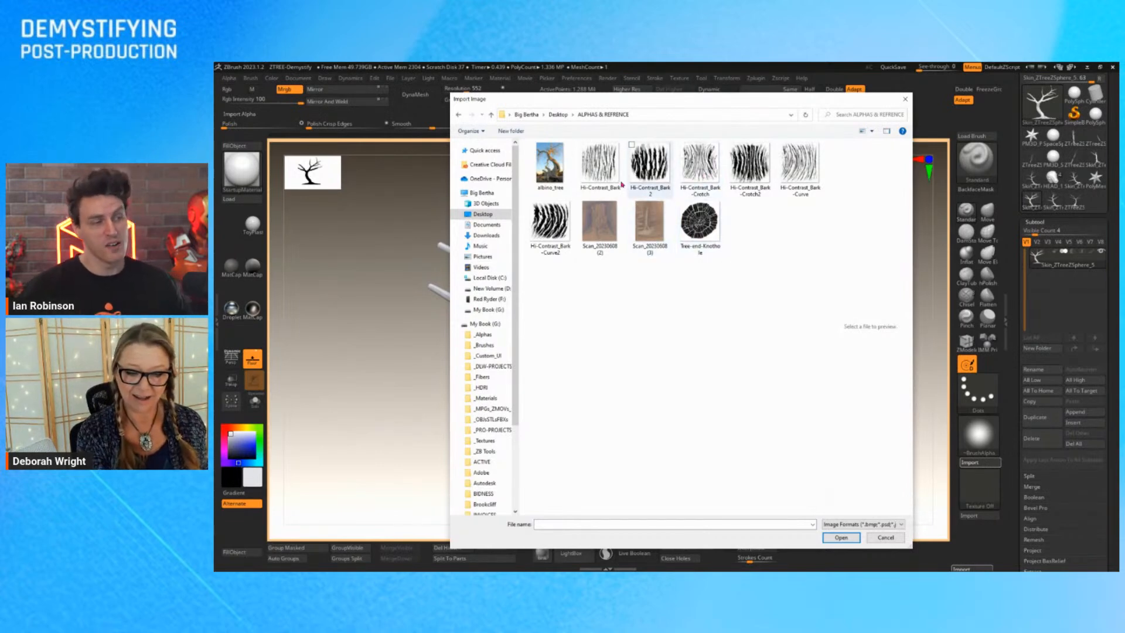
click(587, 153)
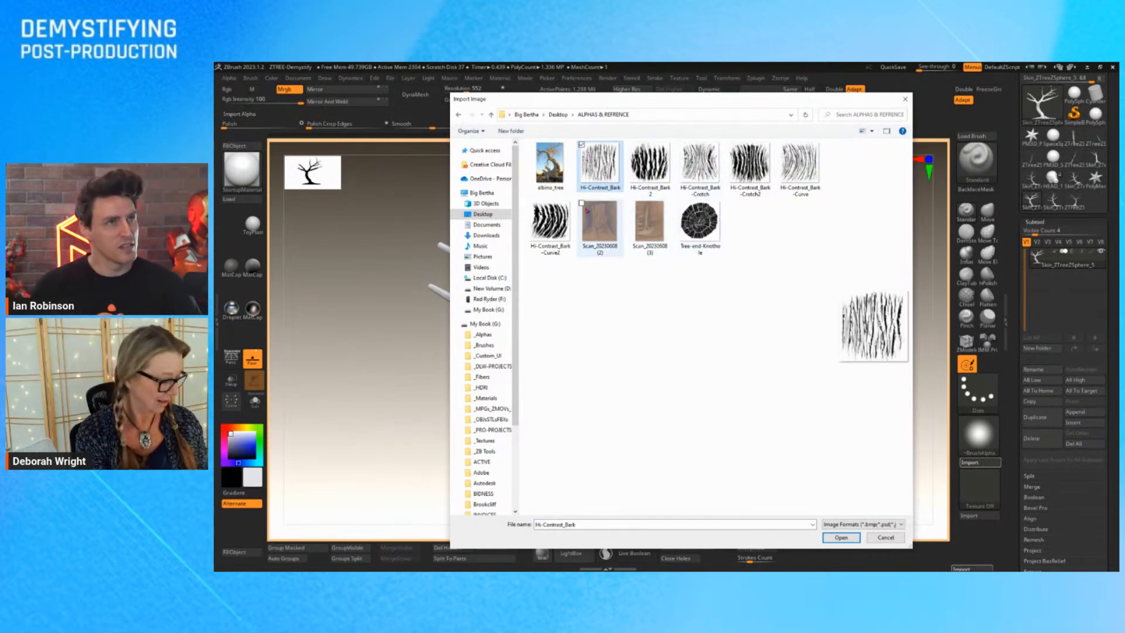
shift+click(557, 252)
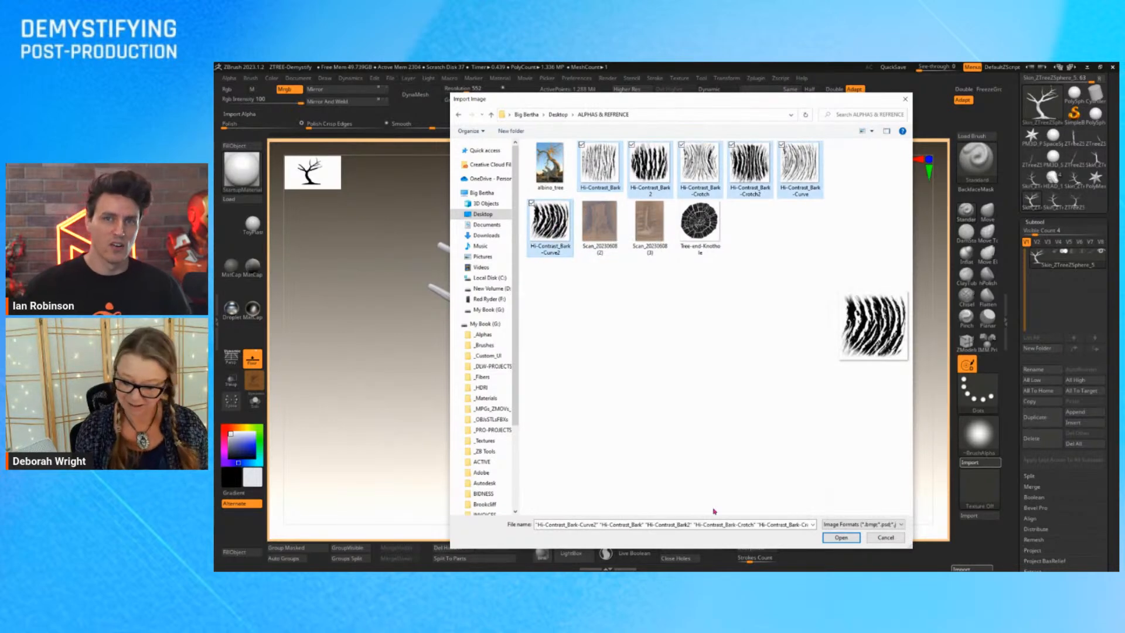
click(841, 538)
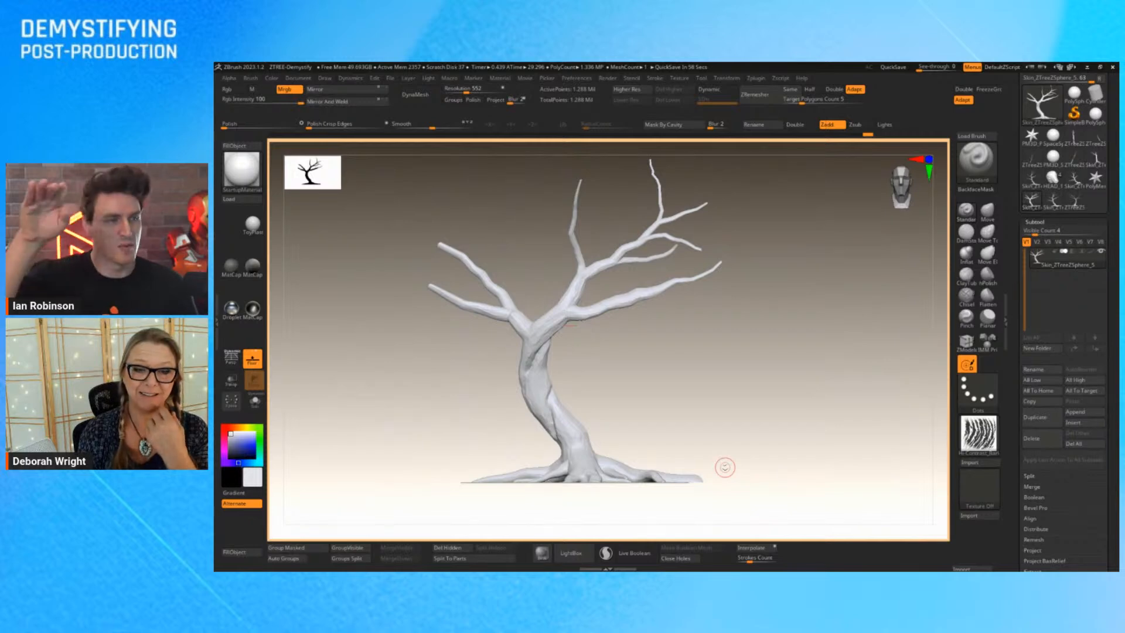
Turn on Occlusion for the preview ambient occlusion and lower its Intensity.
click(655, 78)
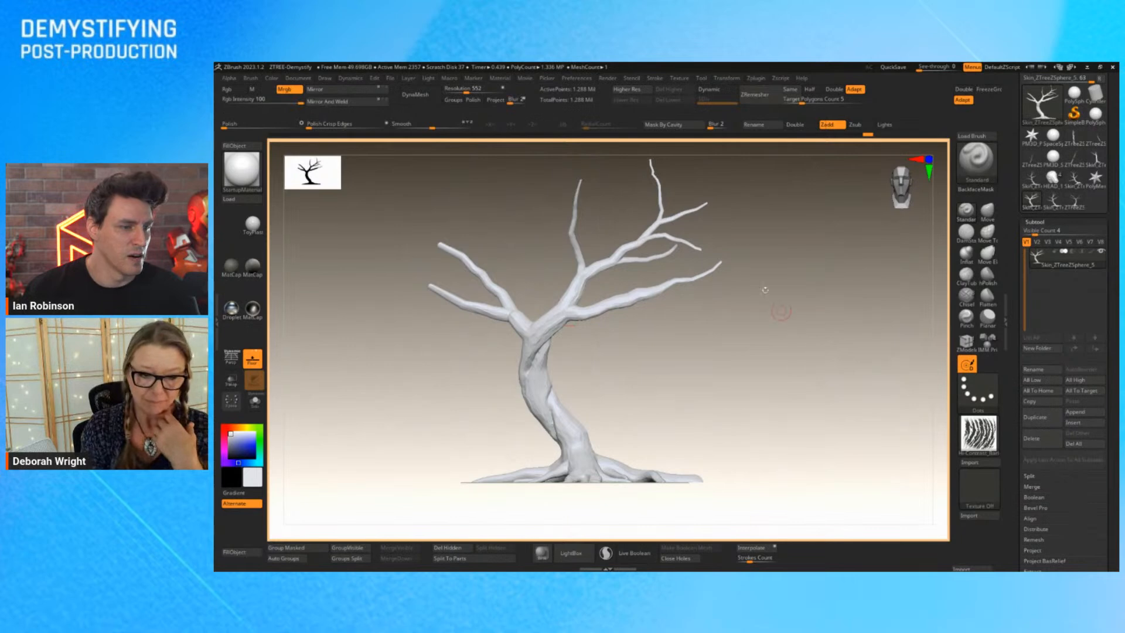
click(608, 78)
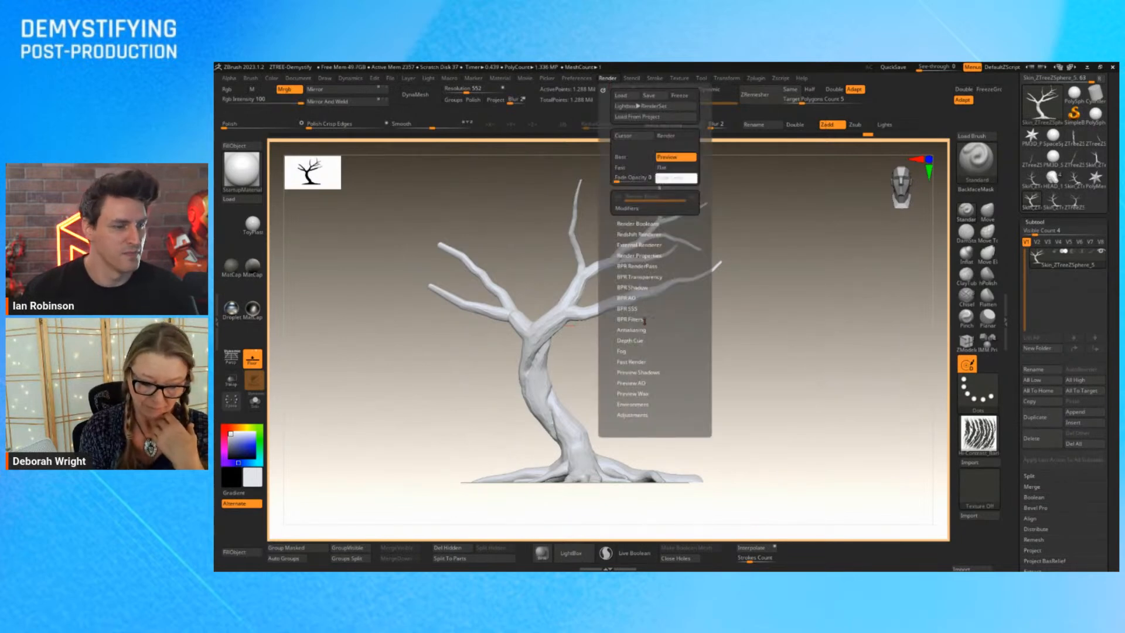
click(643, 384)
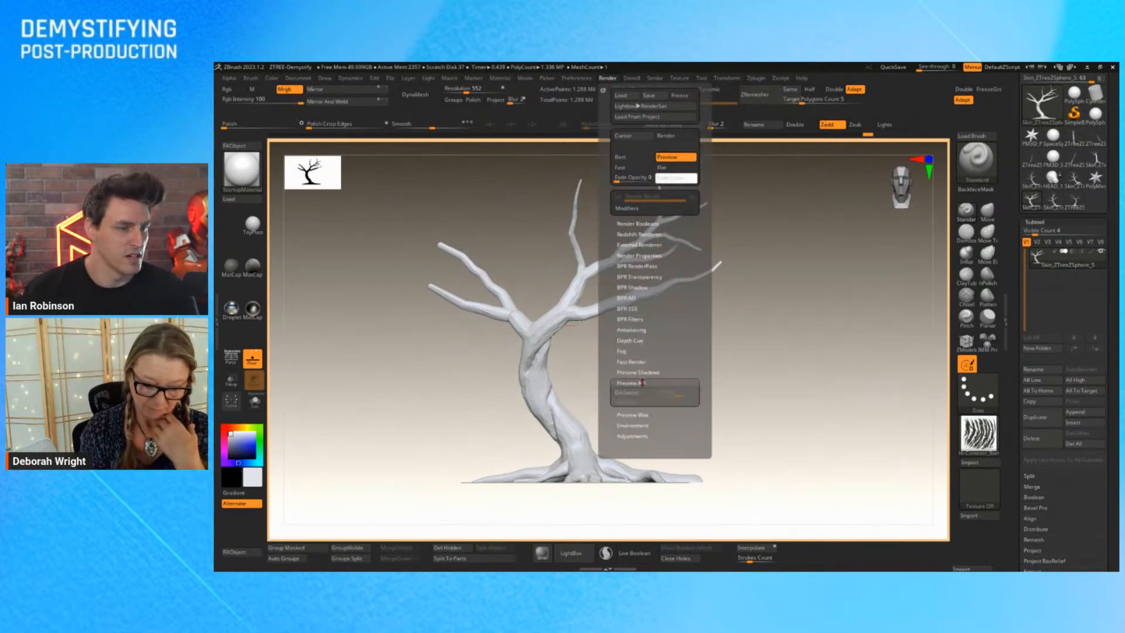
click(627, 392)
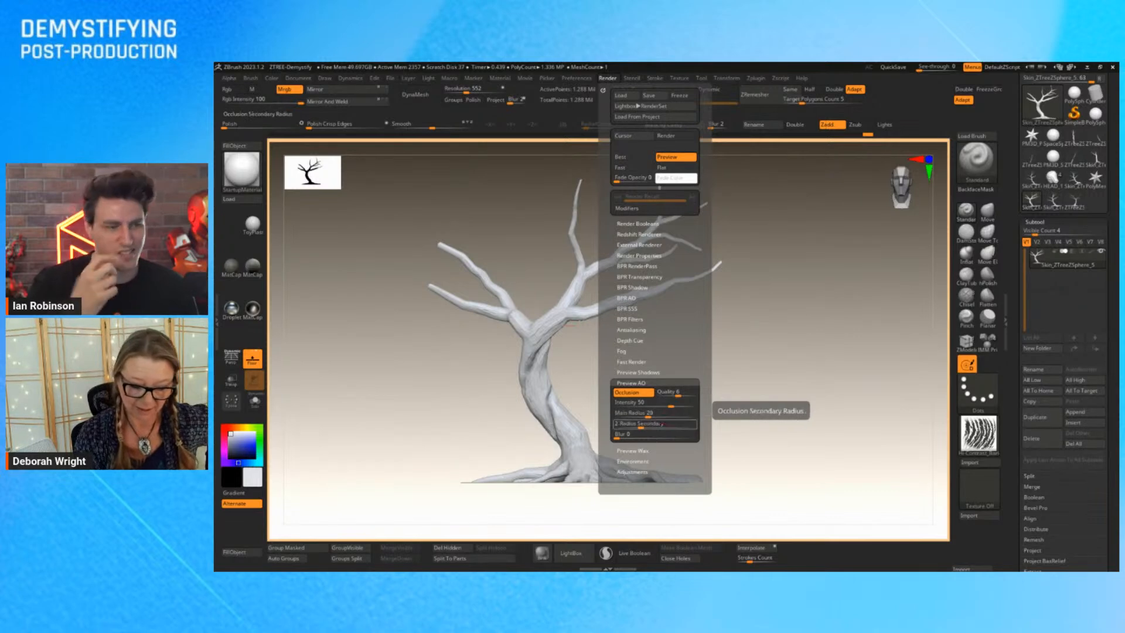
drag(671, 403, 666, 404)
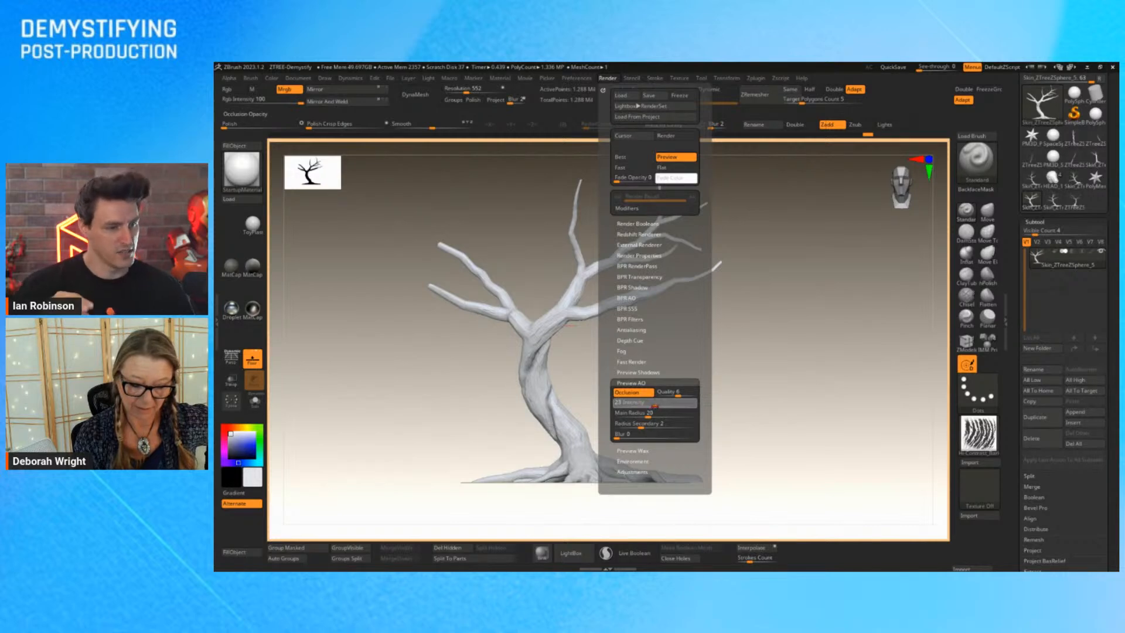
drag(655, 405, 656, 405)
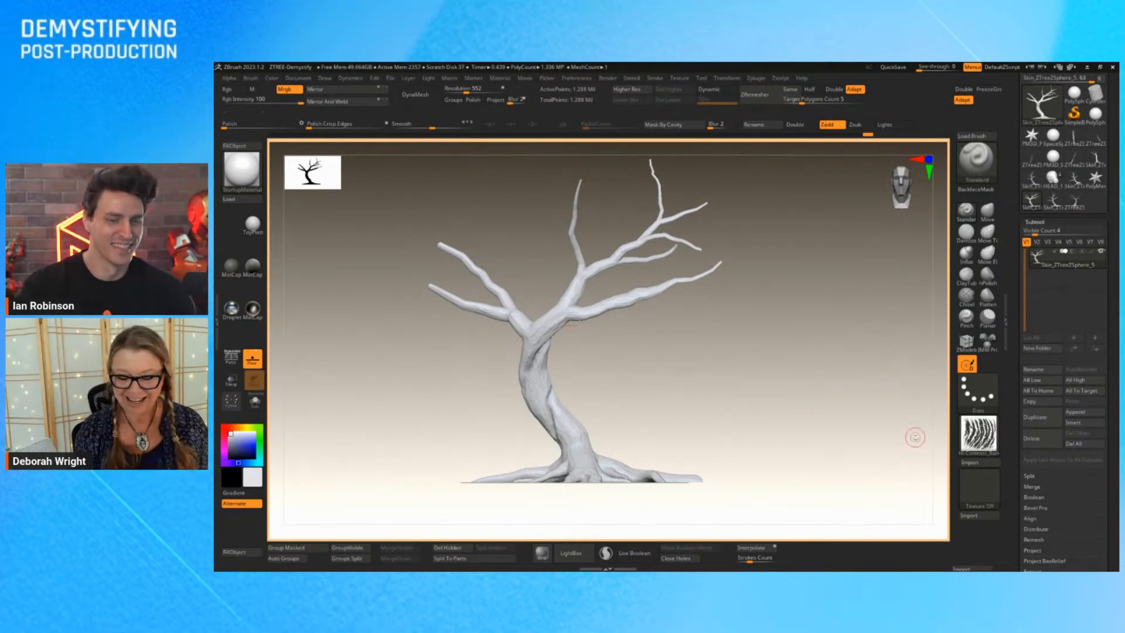
Set the brush stroke to DragRect and keep Hi-Contrast_Bark-Curve2 as the current alpha.
click(978, 400)
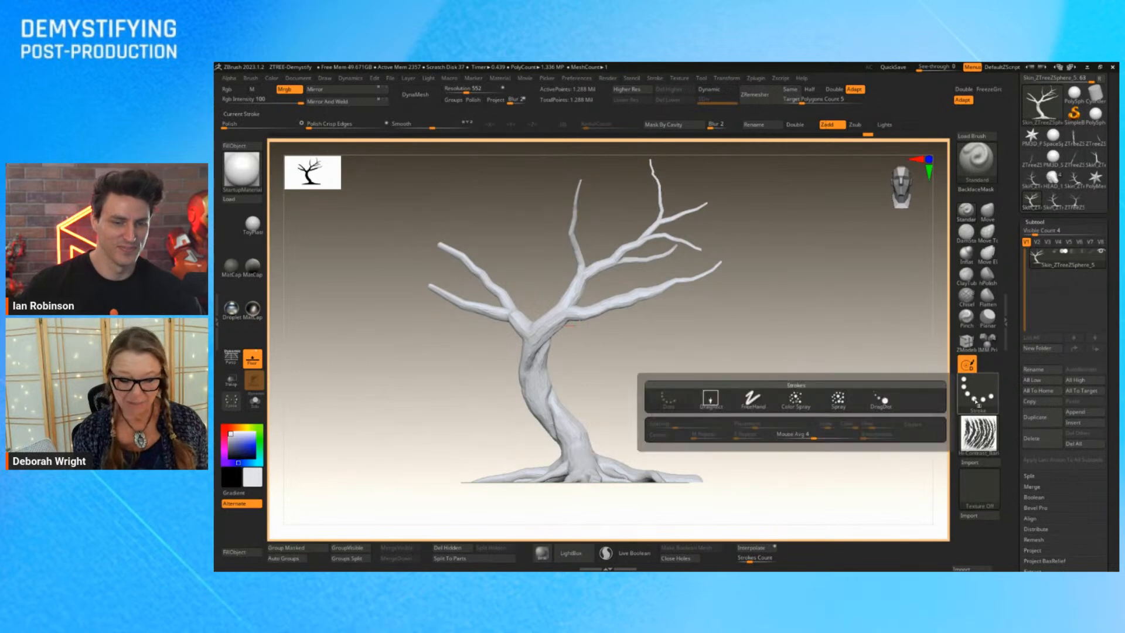
click(710, 401)
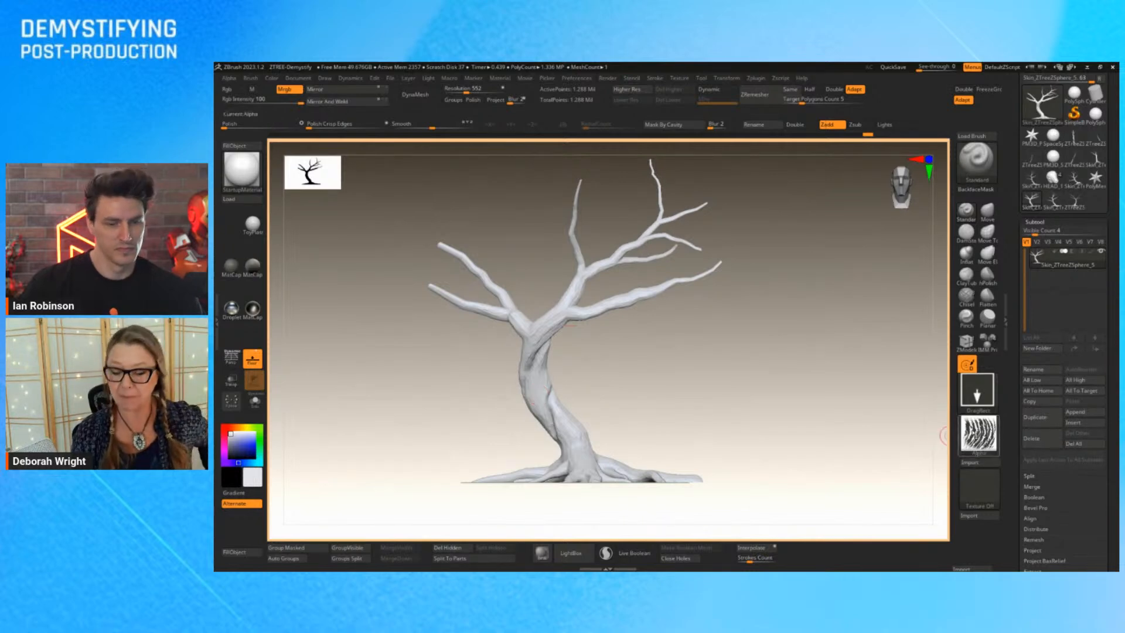
mouse_move(982, 450)
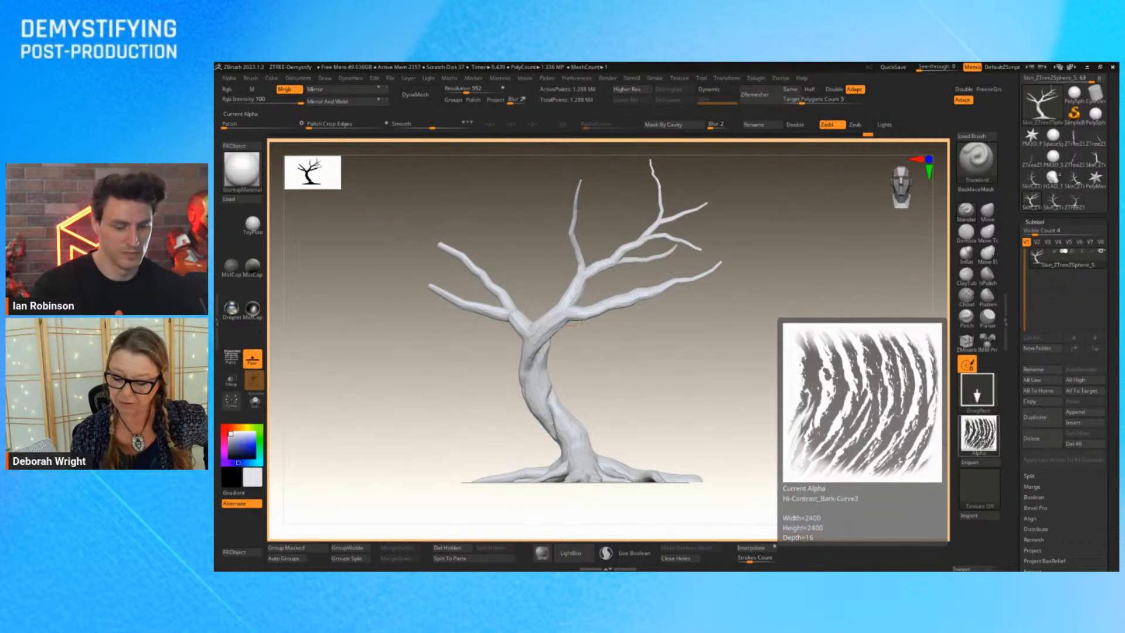
click(981, 440)
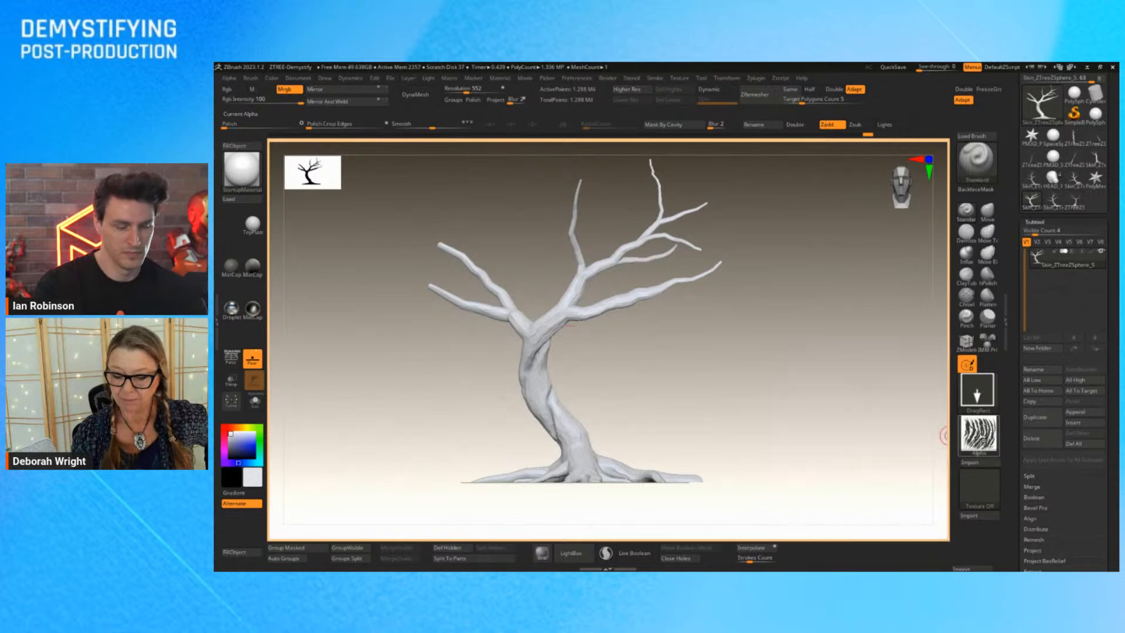
mouse_move(627, 384)
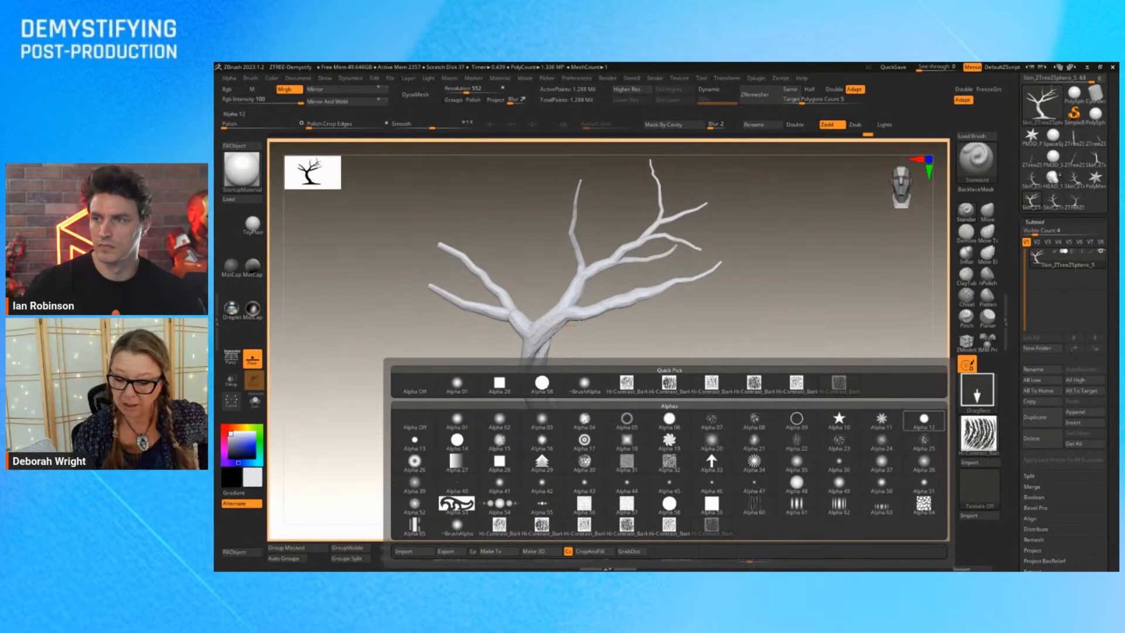
Switch the brush to Zsub, trying out bark stamps on the branches and undoing them.
mouse_move(571, 341)
mouse_down()
mouse_move(566, 309)
mouse_move(543, 324)
mouse_up()
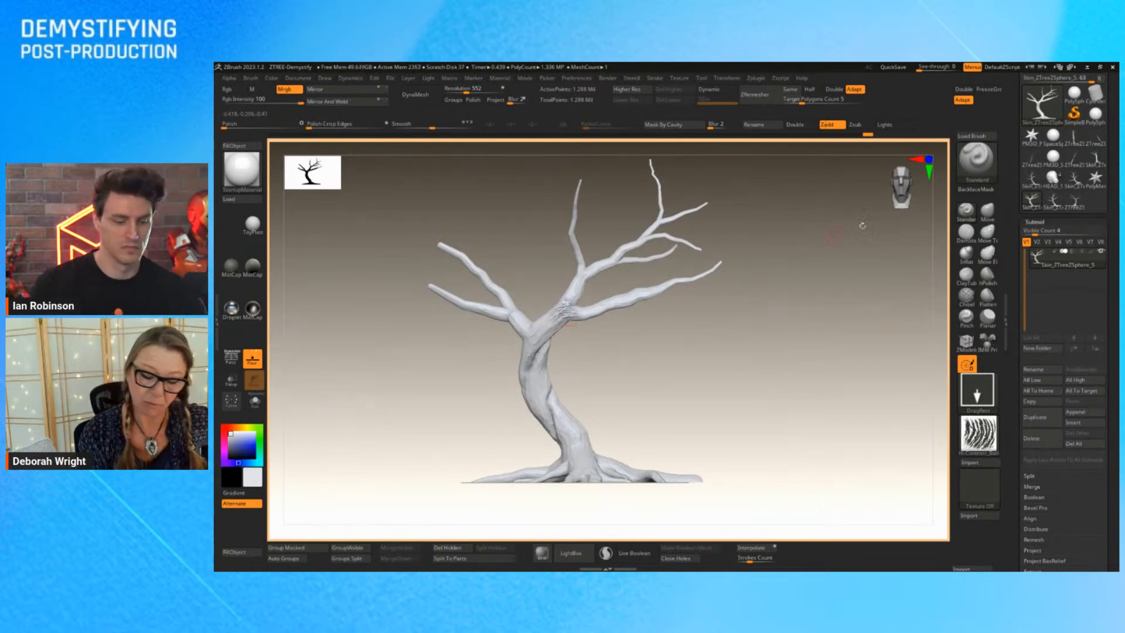
key(alt)
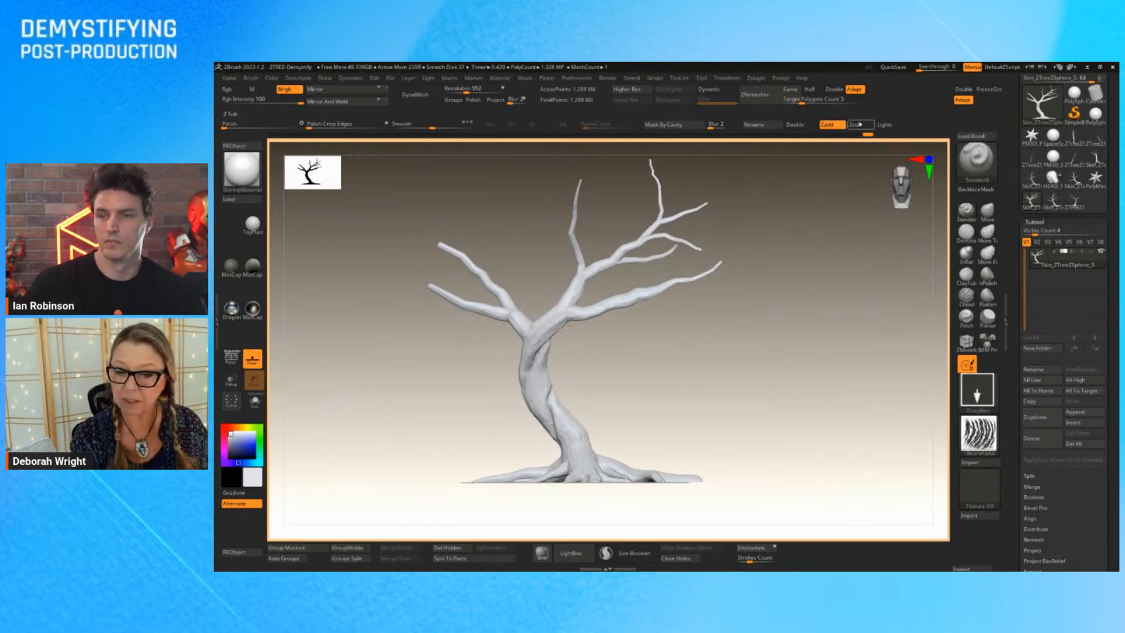
alt+drag(779, 381, 808, 392)
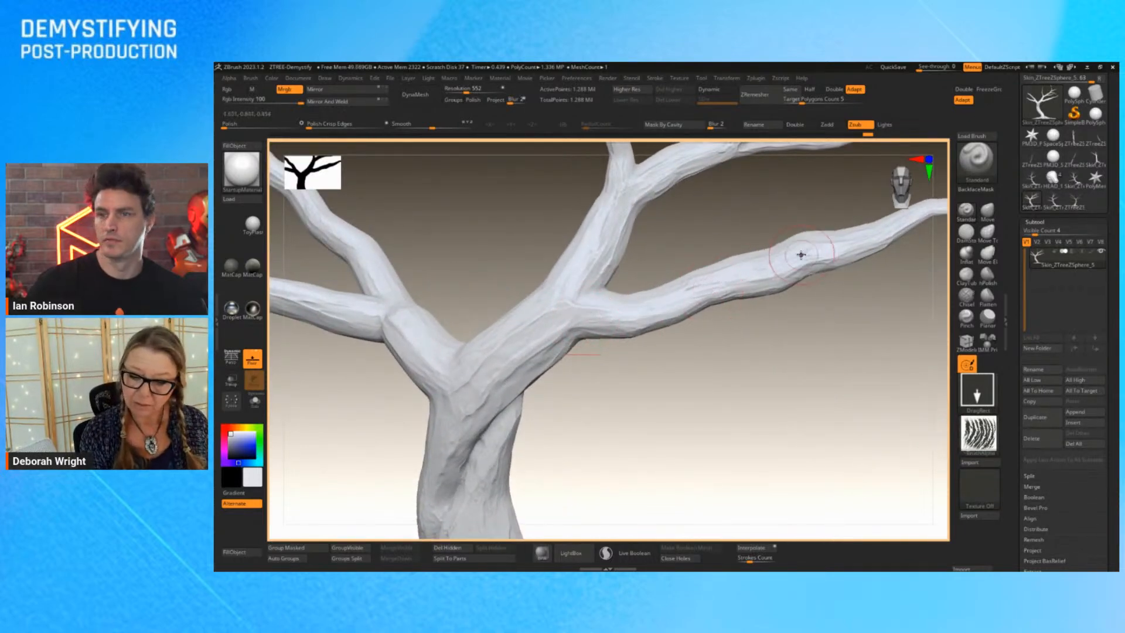
mouse_move(801, 266)
mouse_down()
mouse_move(780, 271)
mouse_move(853, 250)
mouse_up()
key(ctrl+z)
Set the brush's Z Intensity to 10 and stamp the curved bark texture onto the long branch and down the trunk.
key(space)
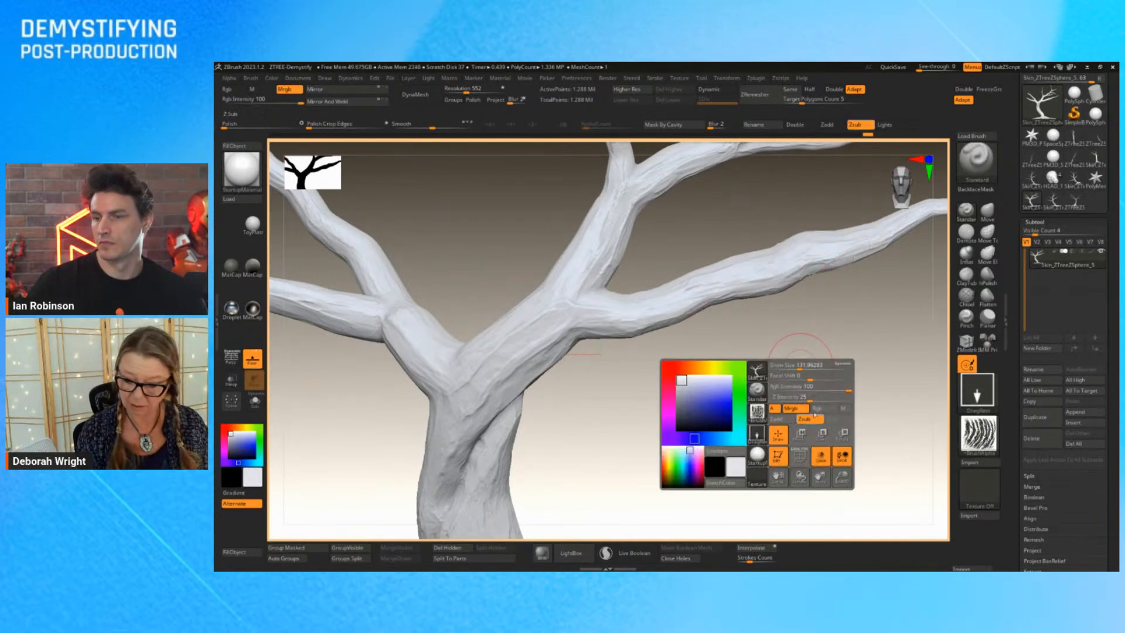
drag(809, 399, 795, 399)
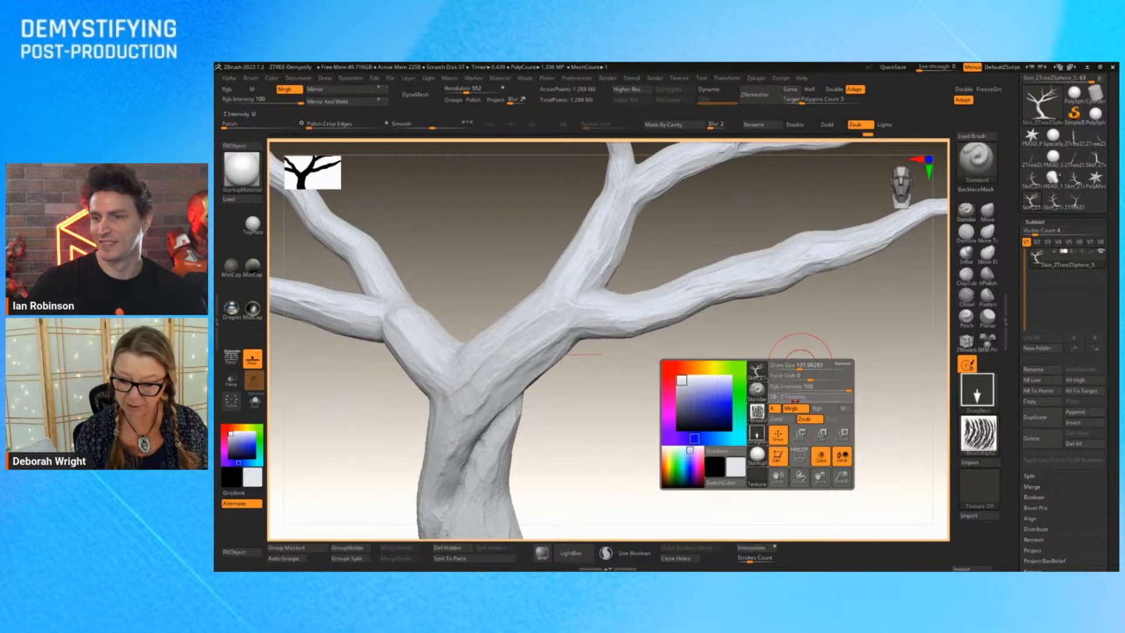
drag(803, 248, 821, 319)
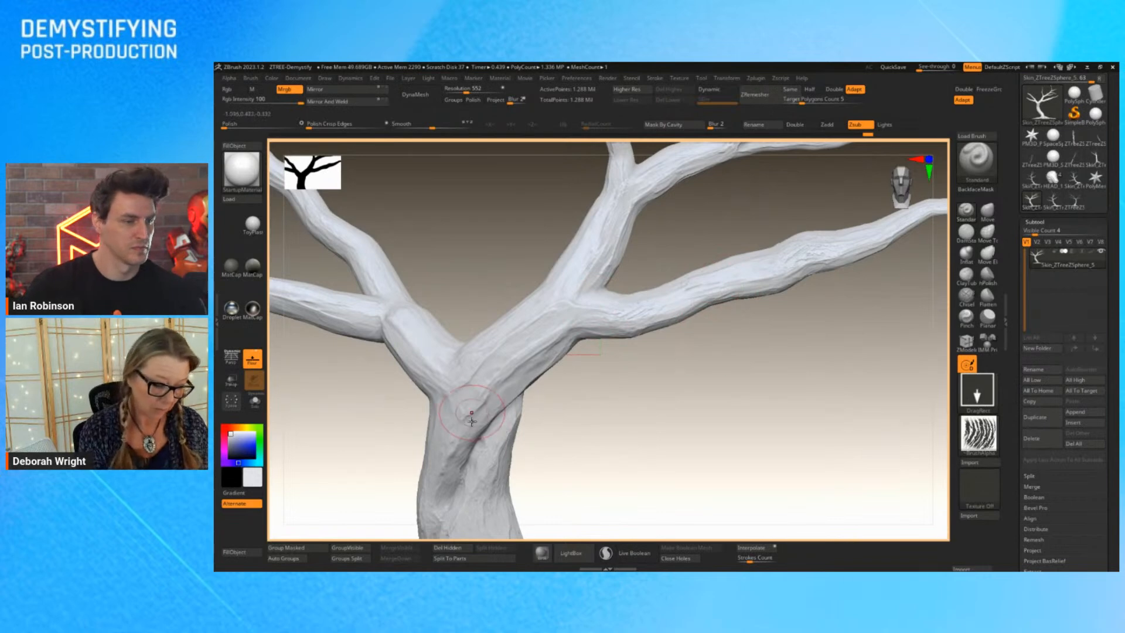
mouse_move(495, 371)
mouse_down()
mouse_move(557, 422)
mouse_move(573, 340)
mouse_up()
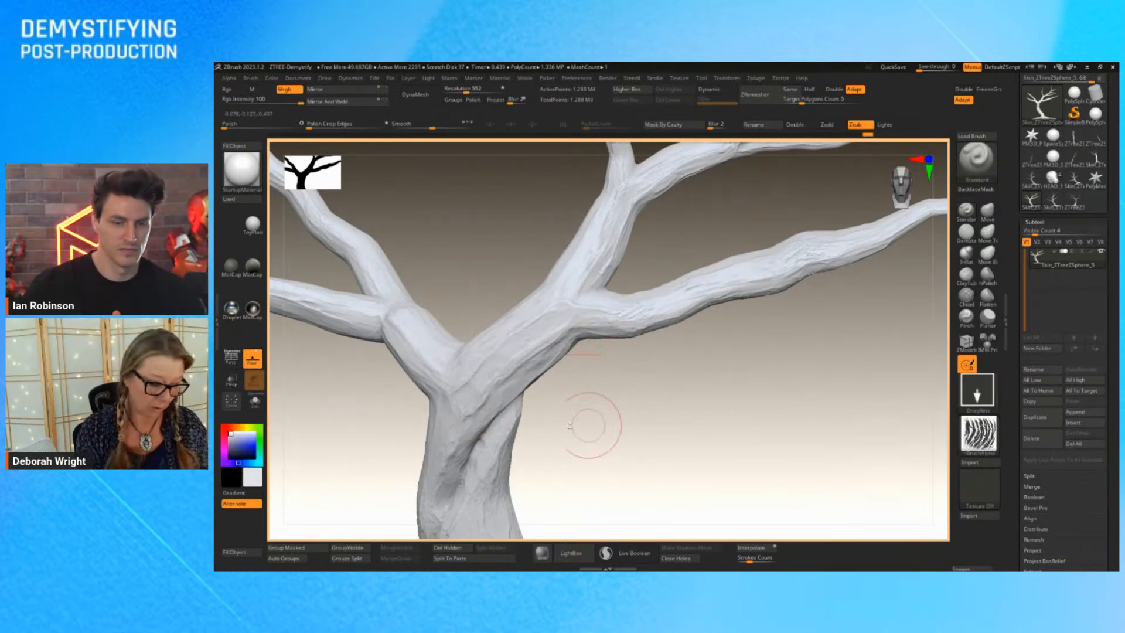
drag(642, 449, 579, 428)
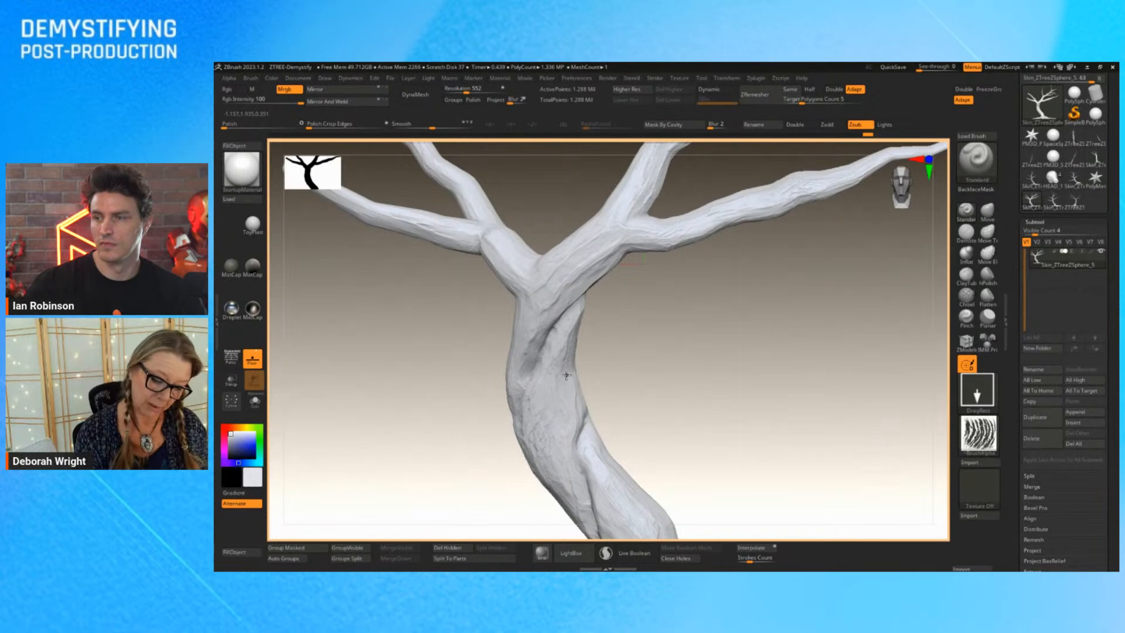
drag(740, 460, 710, 375)
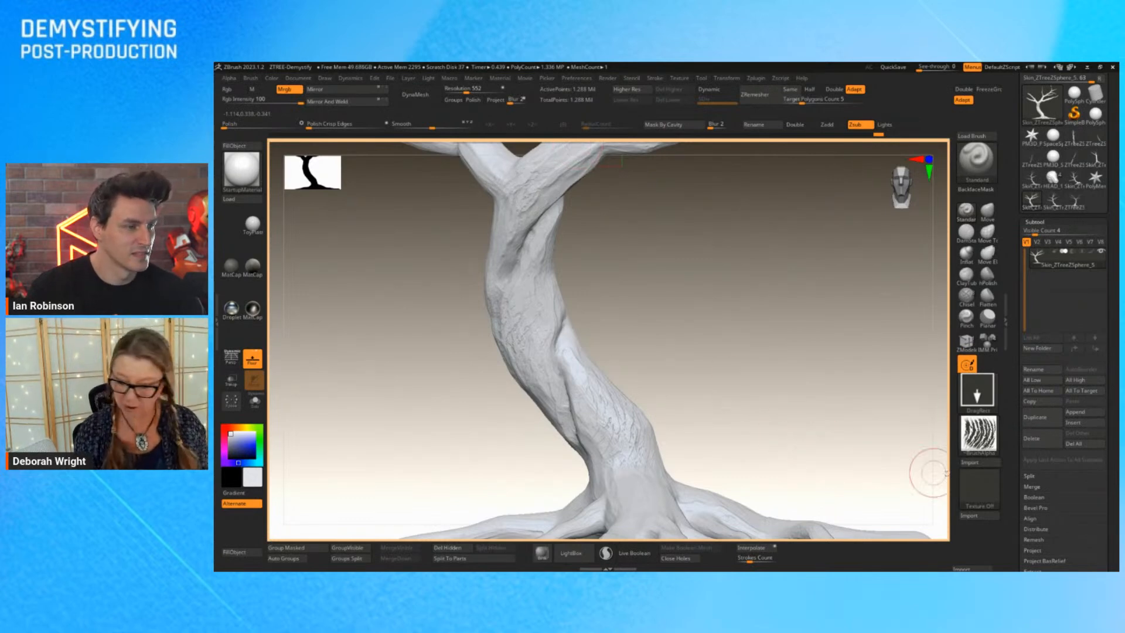
Switch to the Hi-Contrast_Bark alpha and stamp its straight bark texture onto the trunk.
click(988, 444)
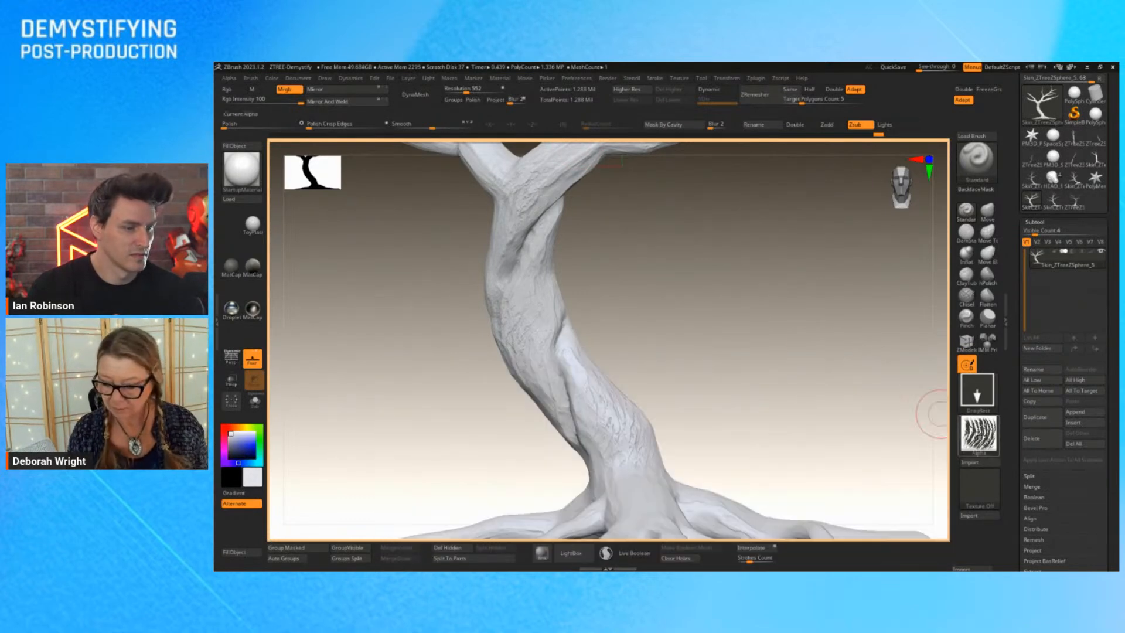
click(977, 436)
mouse_move(688, 393)
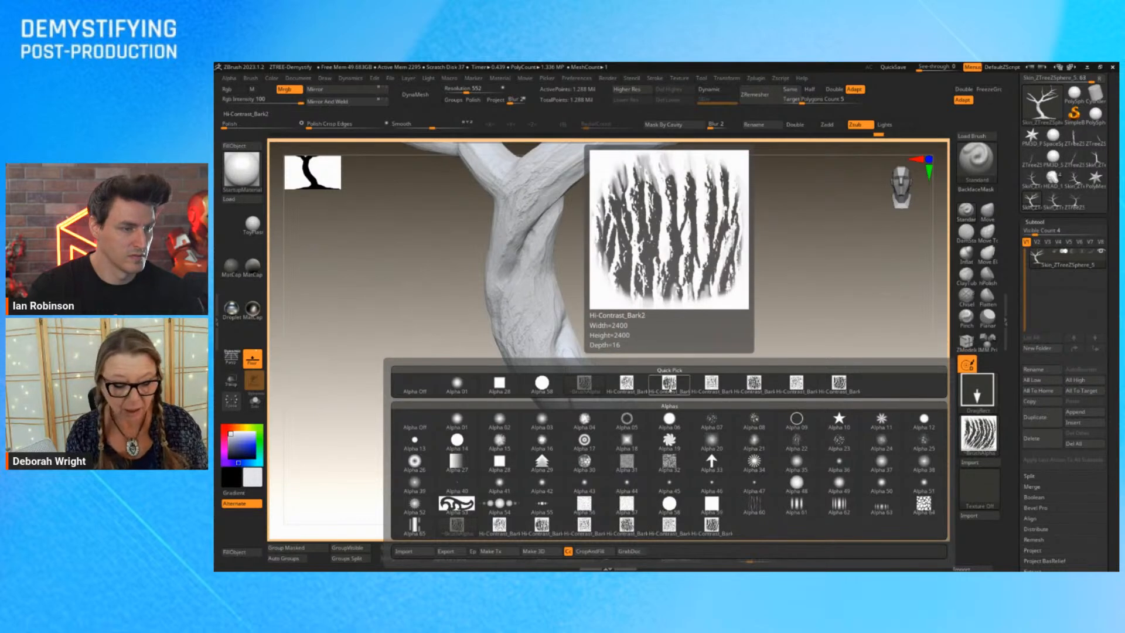
click(626, 384)
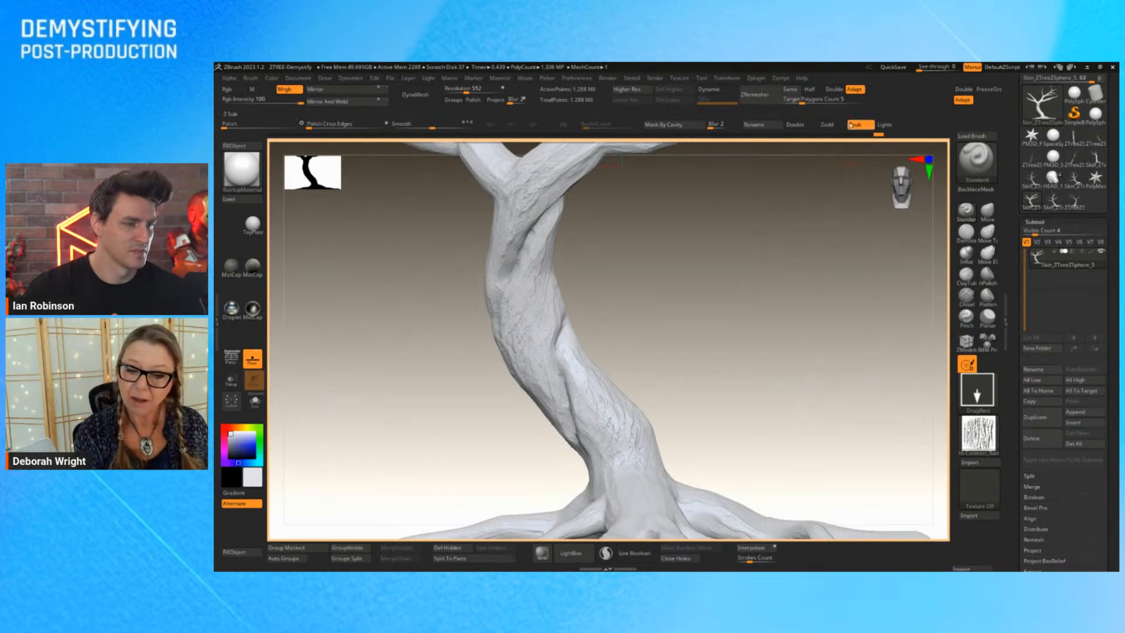
drag(580, 275, 610, 261)
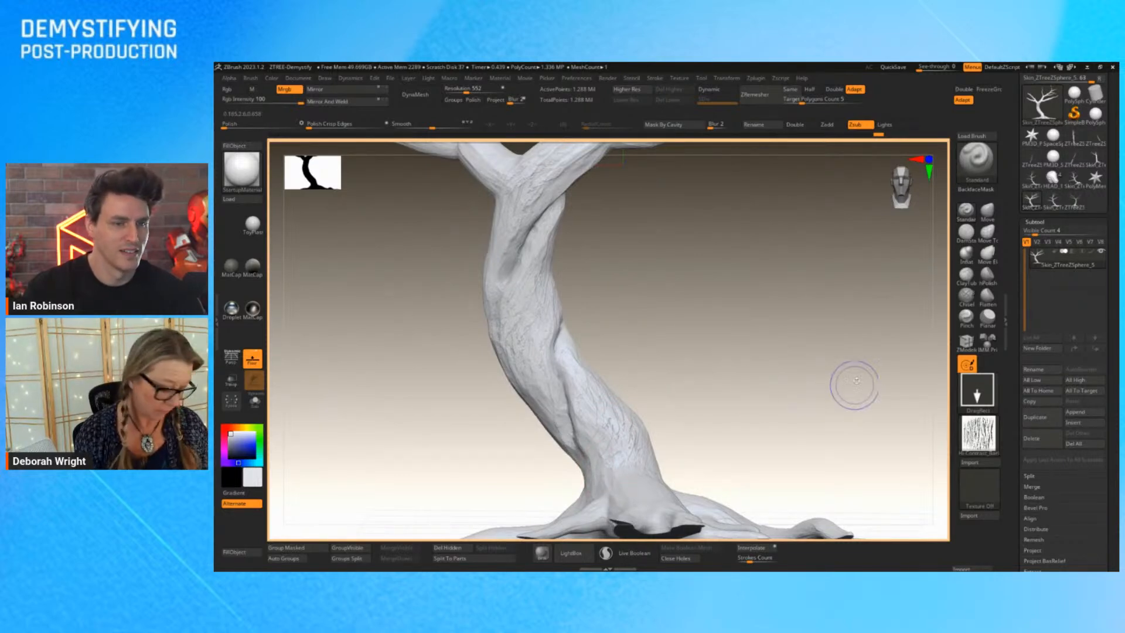
Stamp the straight bark texture over the base of the trunk and along the spreading roots.
drag(854, 381, 640, 371)
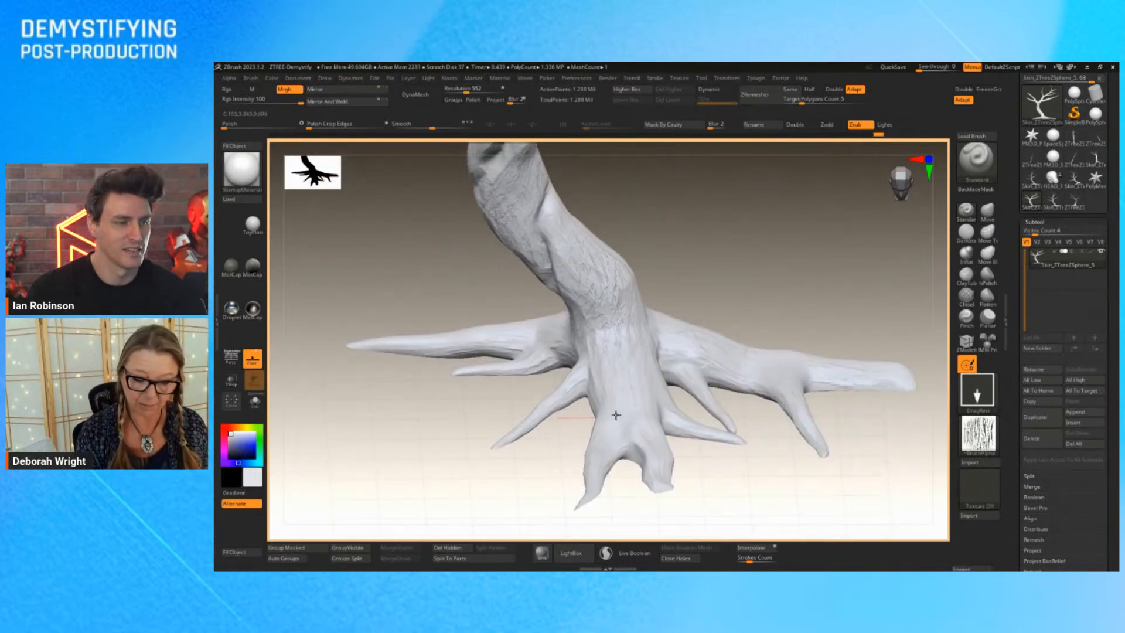
mouse_move(714, 482)
mouse_down()
mouse_move(736, 505)
mouse_move(720, 469)
mouse_move(706, 510)
mouse_move(710, 481)
mouse_up()
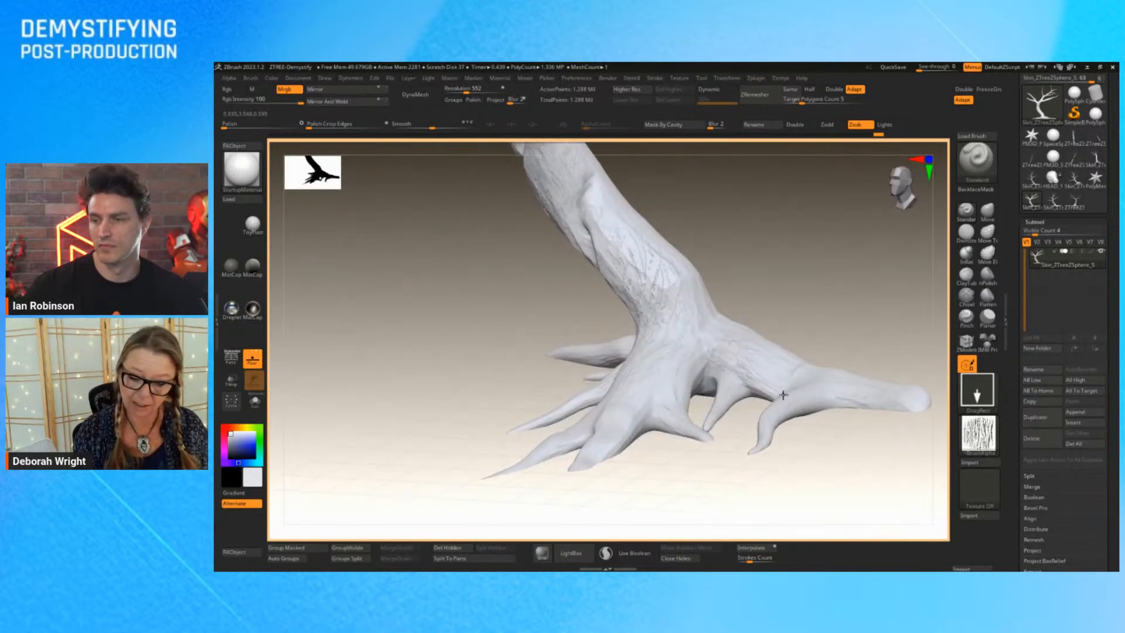
drag(826, 451, 836, 464)
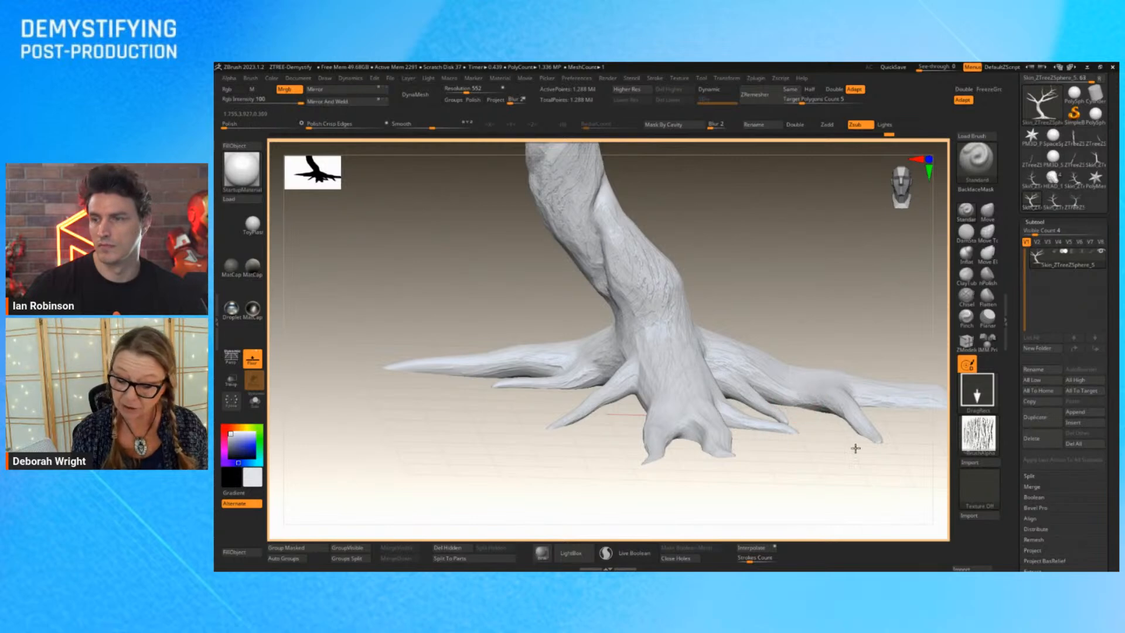
drag(865, 427, 849, 456)
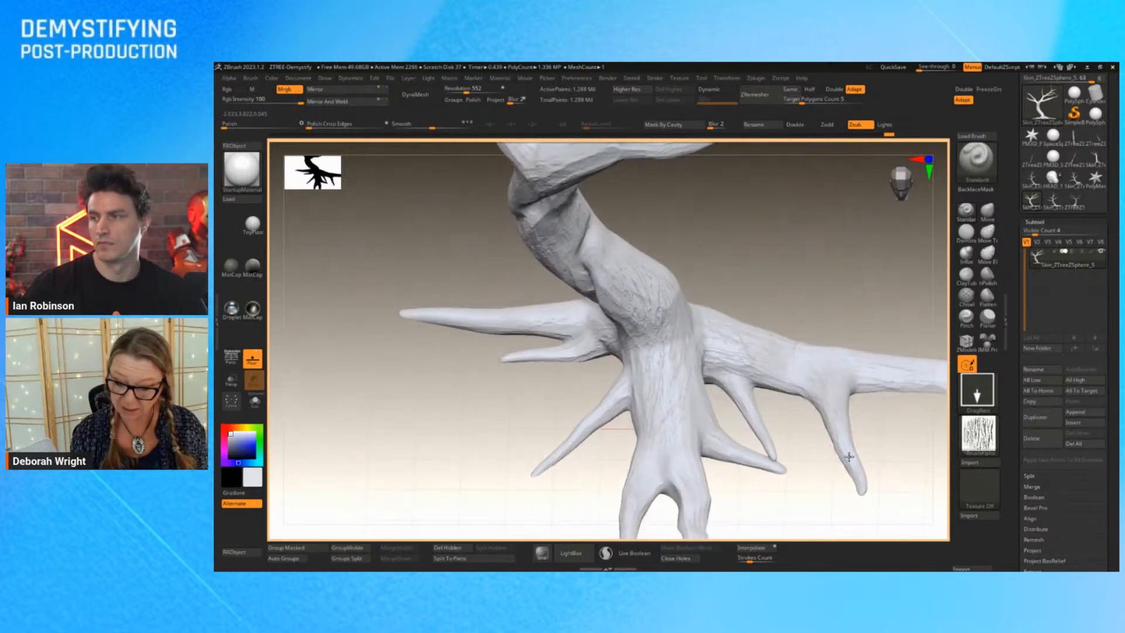
drag(811, 495, 774, 410)
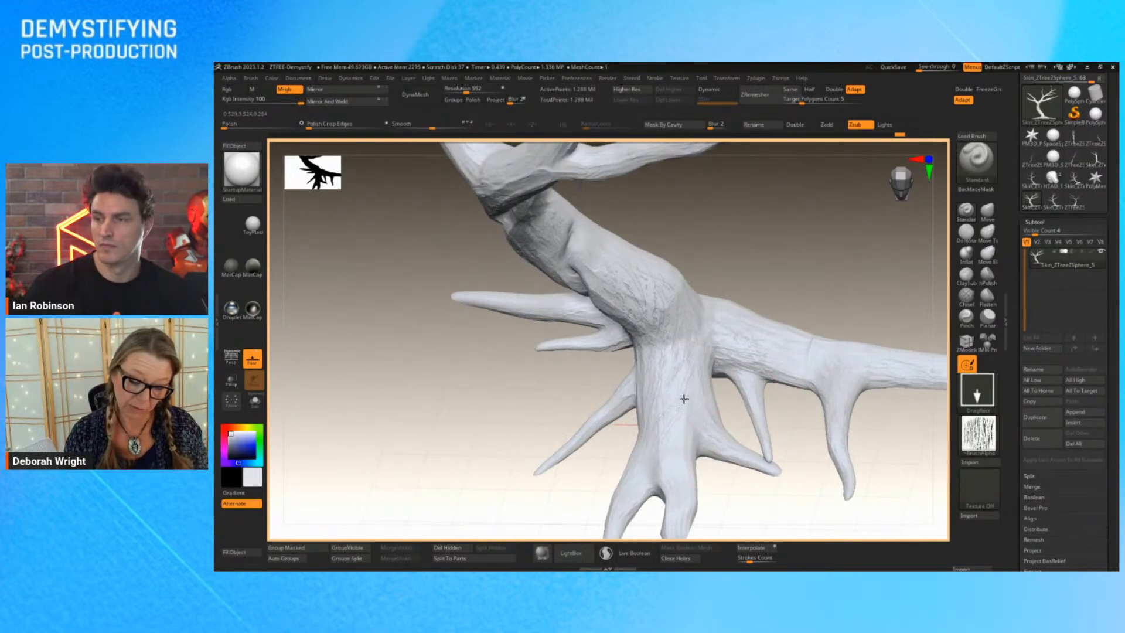
drag(736, 272, 778, 196)
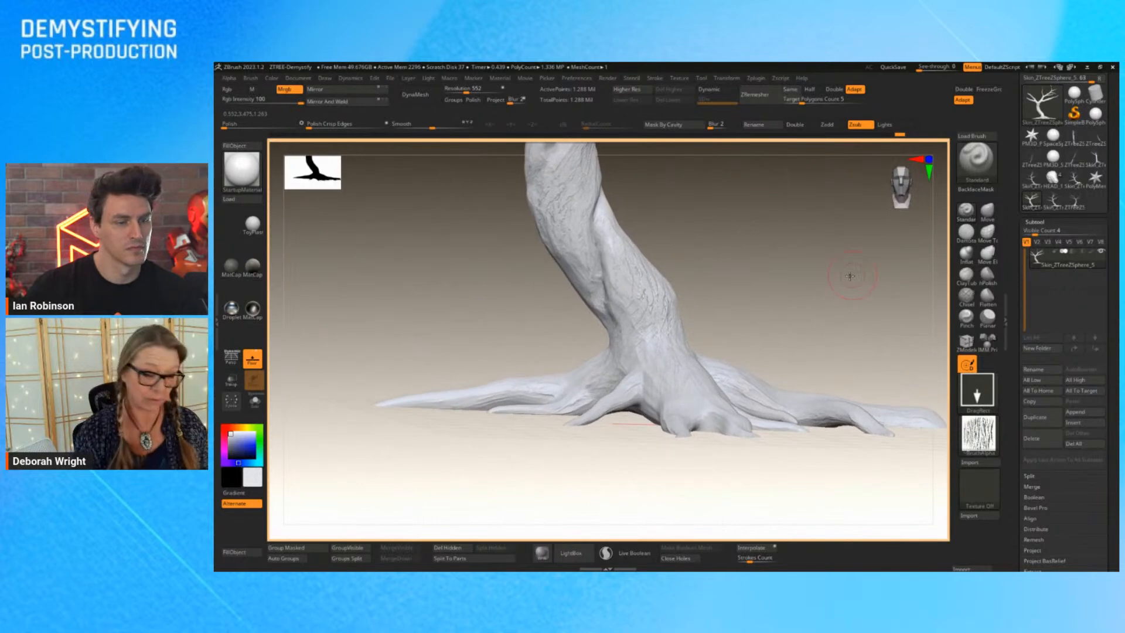
Stamp the same bark texture over the upper trunk fork and the main branches on both sides.
mouse_move(851, 276)
alt+mouse_down()
mouse_move(877, 369)
mouse_move(854, 294)
alt+mouse_up()
alt+drag(805, 329, 794, 527)
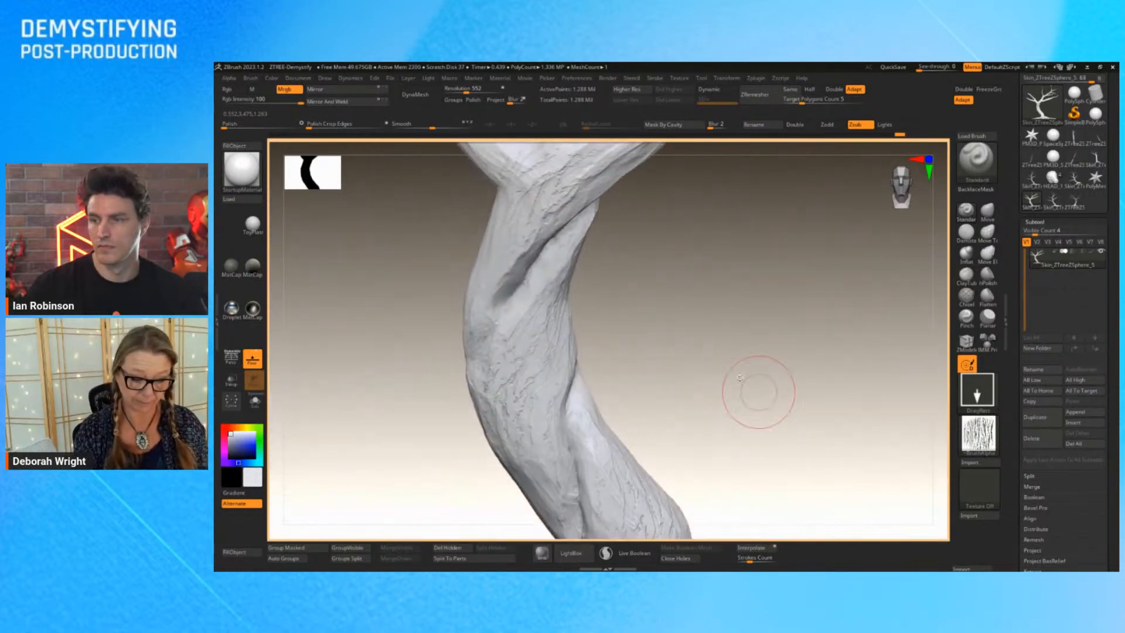
alt+drag(730, 295, 801, 441)
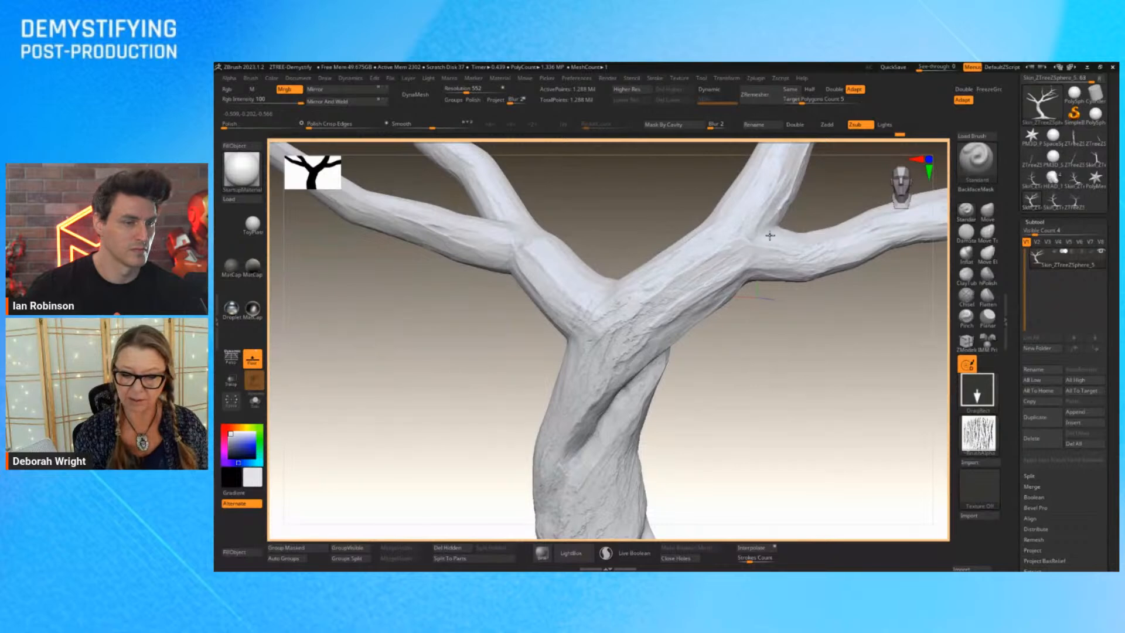
drag(769, 236, 785, 249)
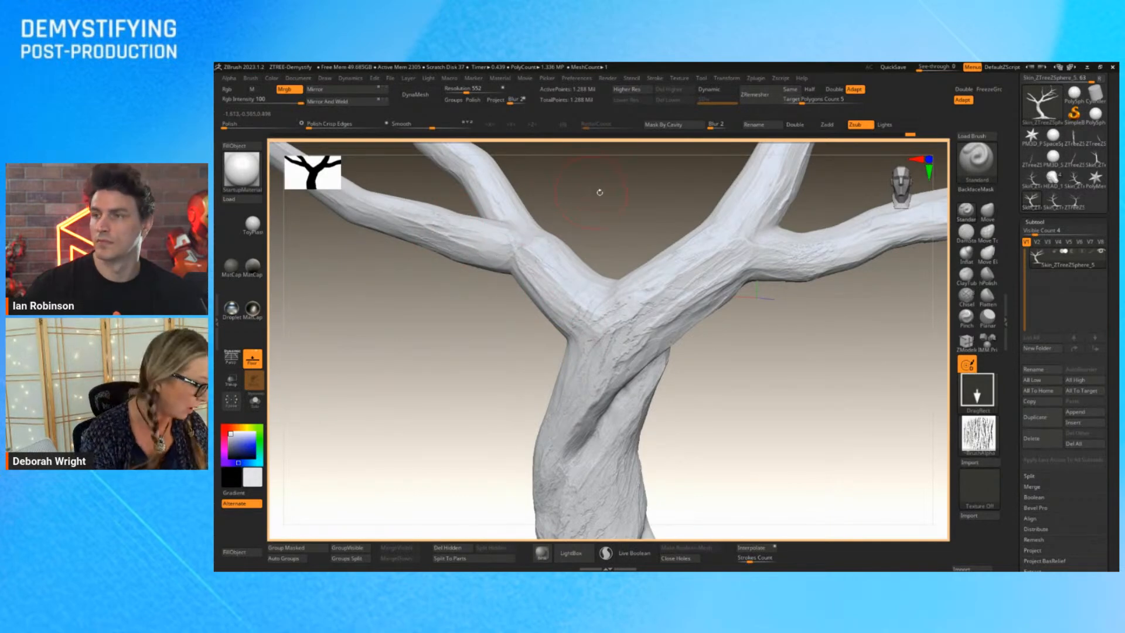
alt+drag(590, 189, 633, 346)
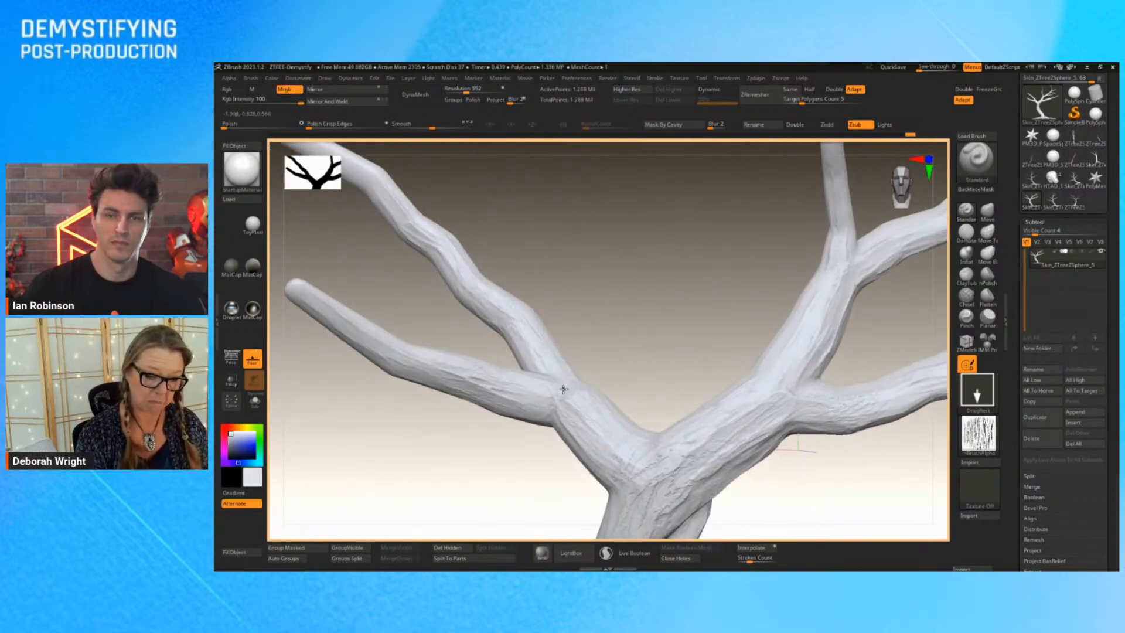
drag(580, 328, 502, 367)
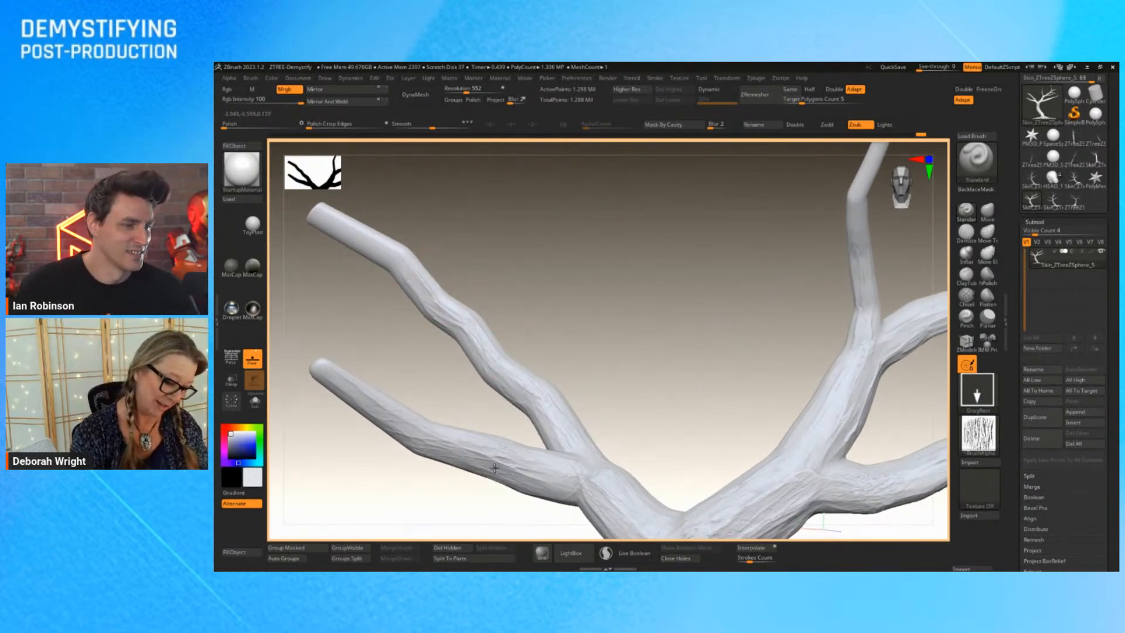
alt+drag(715, 381, 596, 284)
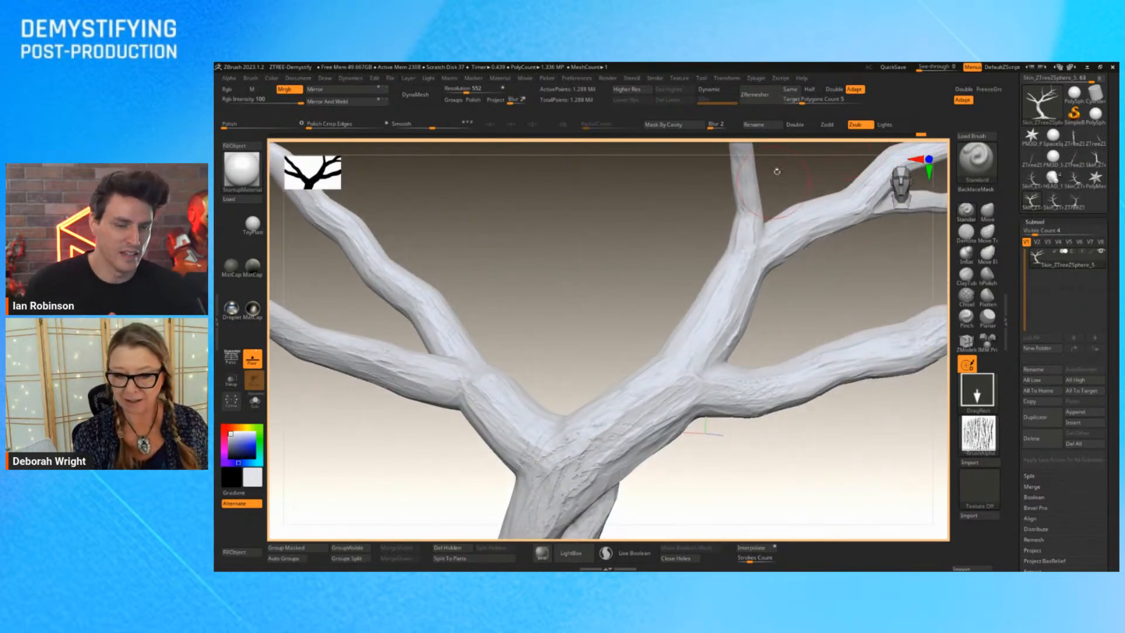
Switch the brush to Zadd and stamp raised bark over the trunk fork and lower branches.
click(827, 124)
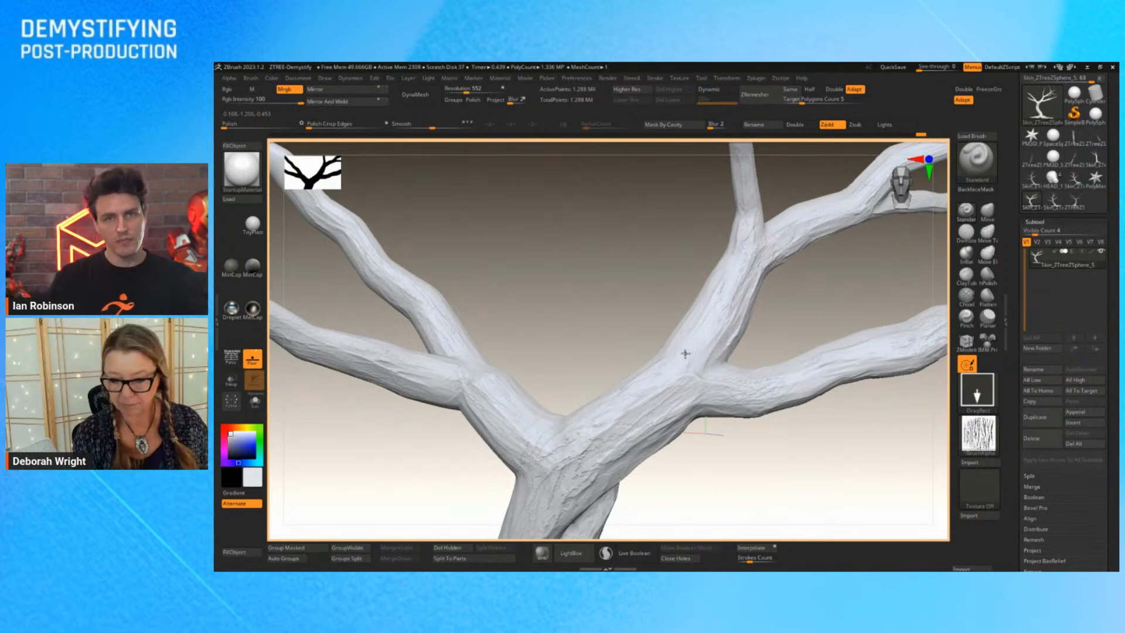
drag(637, 411, 650, 389)
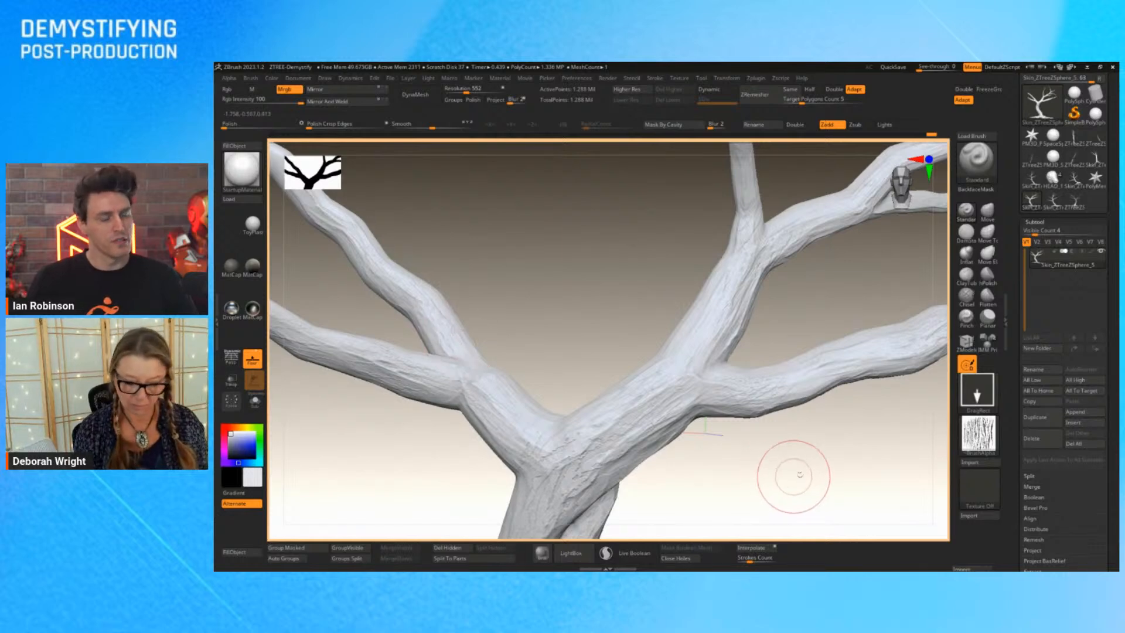
ctrl+right_drag(803, 475, 761, 379)
alt+right_drag(702, 449, 700, 262)
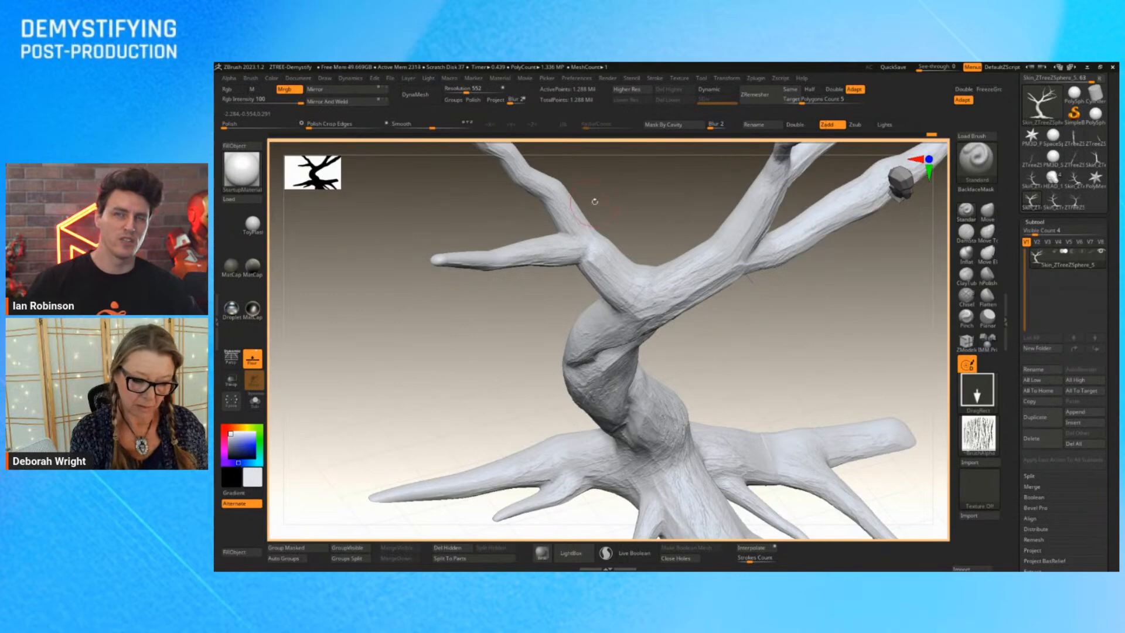
right_drag(765, 378, 779, 320)
key(f)
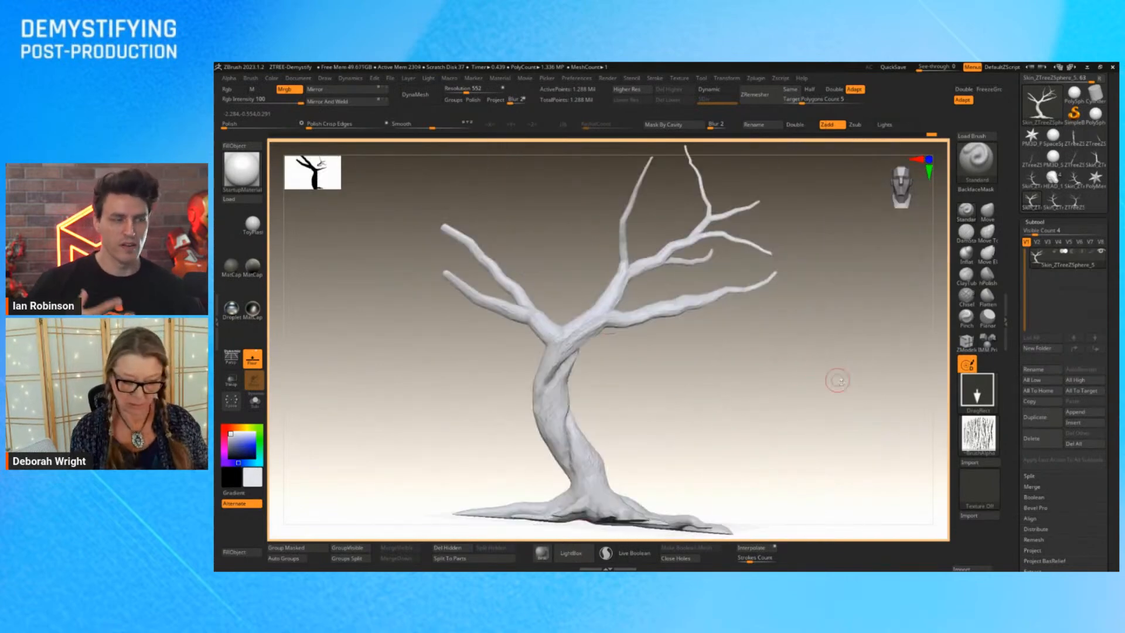
Switch to the high-contrast bark alpha following Hi-Contrast_Bark-Crotch and stamp raised texture on the trunk base and roots.
right_drag(838, 380, 849, 404)
alt+drag(876, 489, 820, 188)
drag(772, 499, 736, 495)
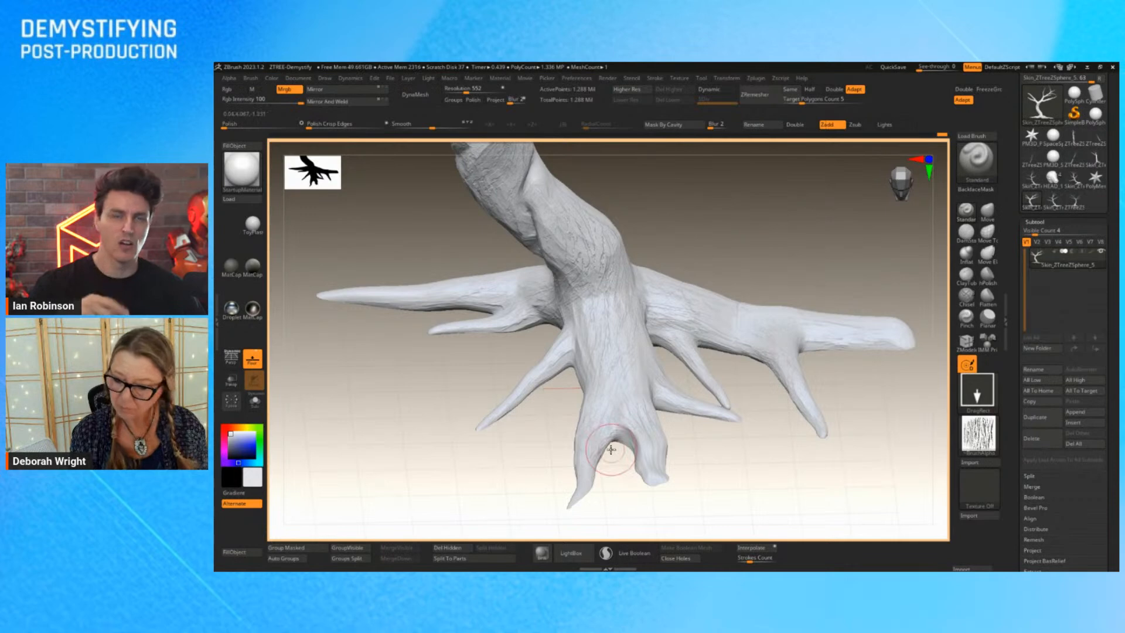
click(978, 433)
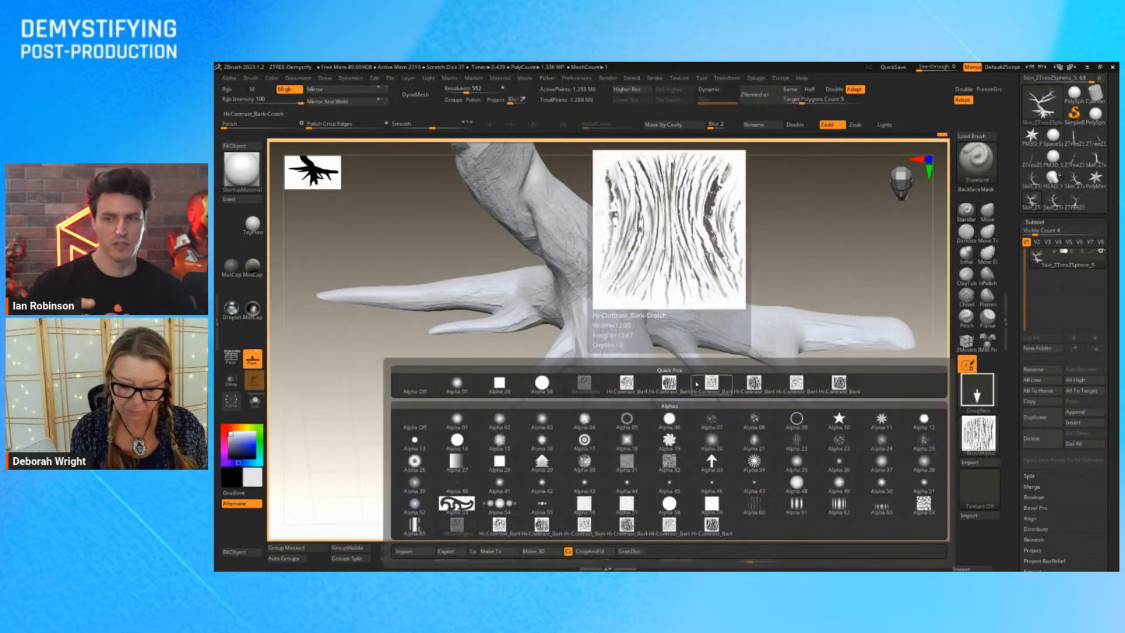
click(754, 385)
mouse_move(727, 457)
mouse_down()
mouse_move(725, 470)
mouse_move(740, 396)
mouse_up()
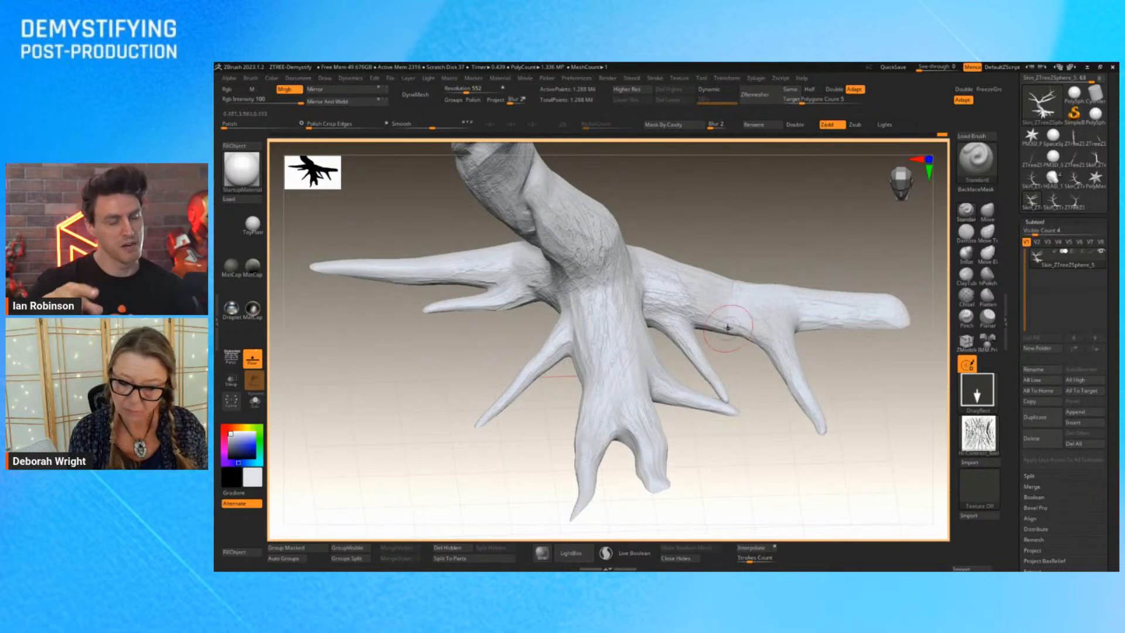
mouse_move(854, 335)
mouse_down()
mouse_move(798, 312)
mouse_move(849, 332)
mouse_up()
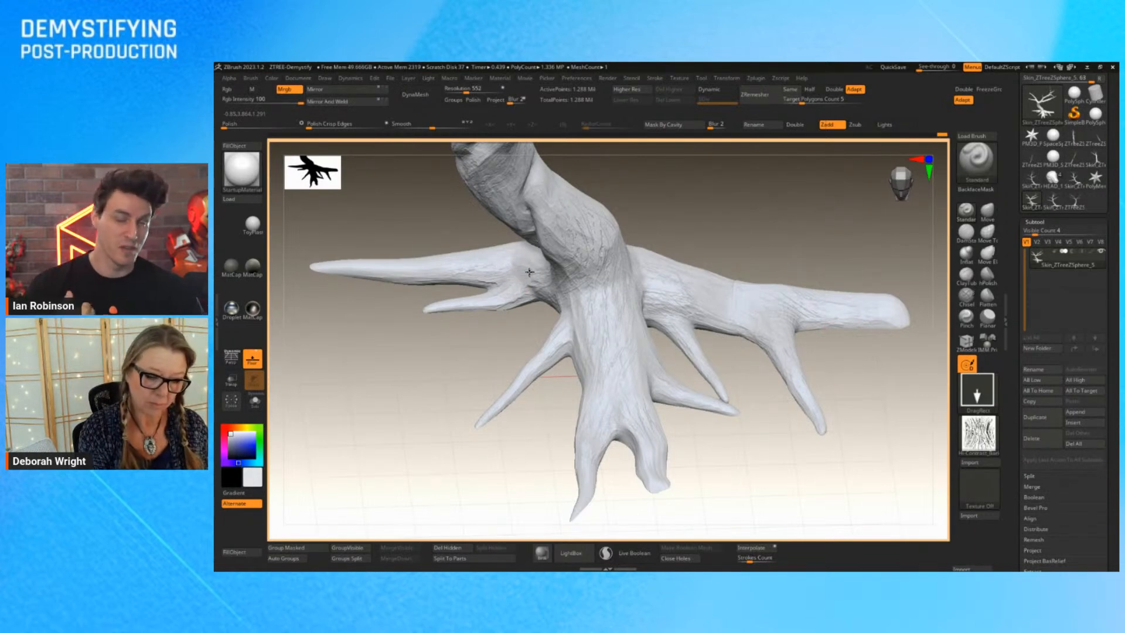
right_drag(529, 272, 814, 385)
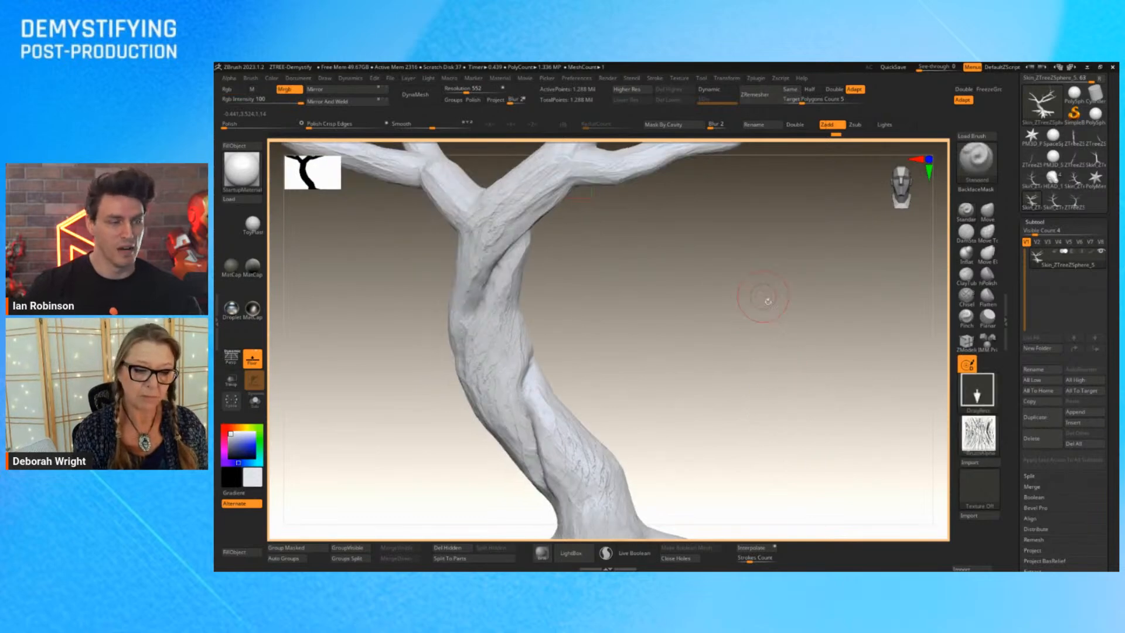
right_drag(768, 302, 602, 309)
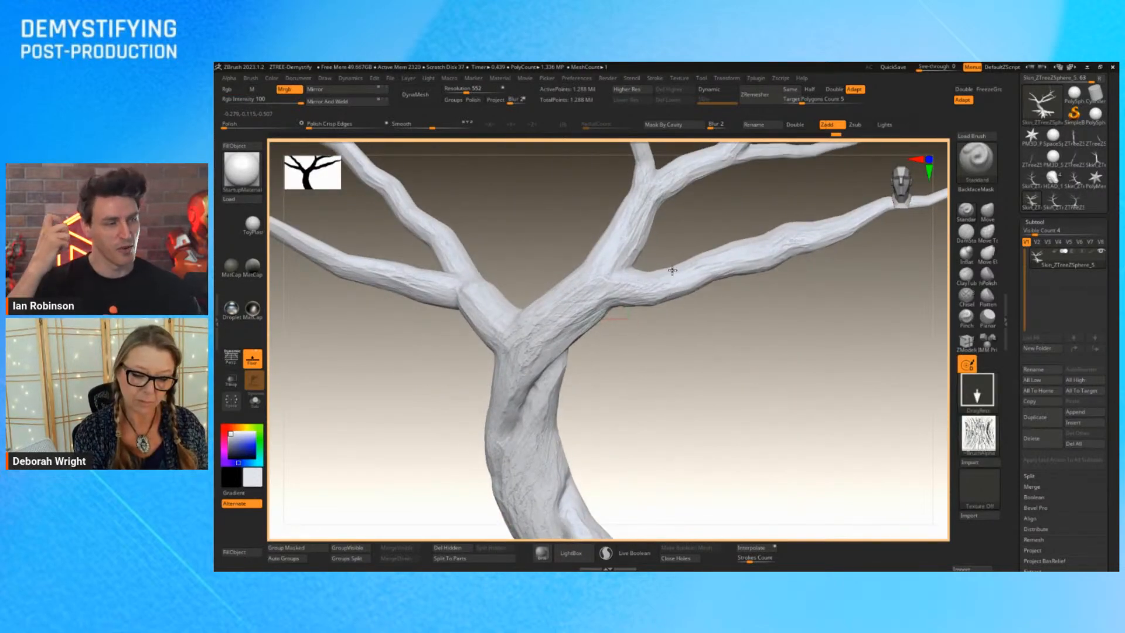
key(ctrl)
key(ctrl+s)
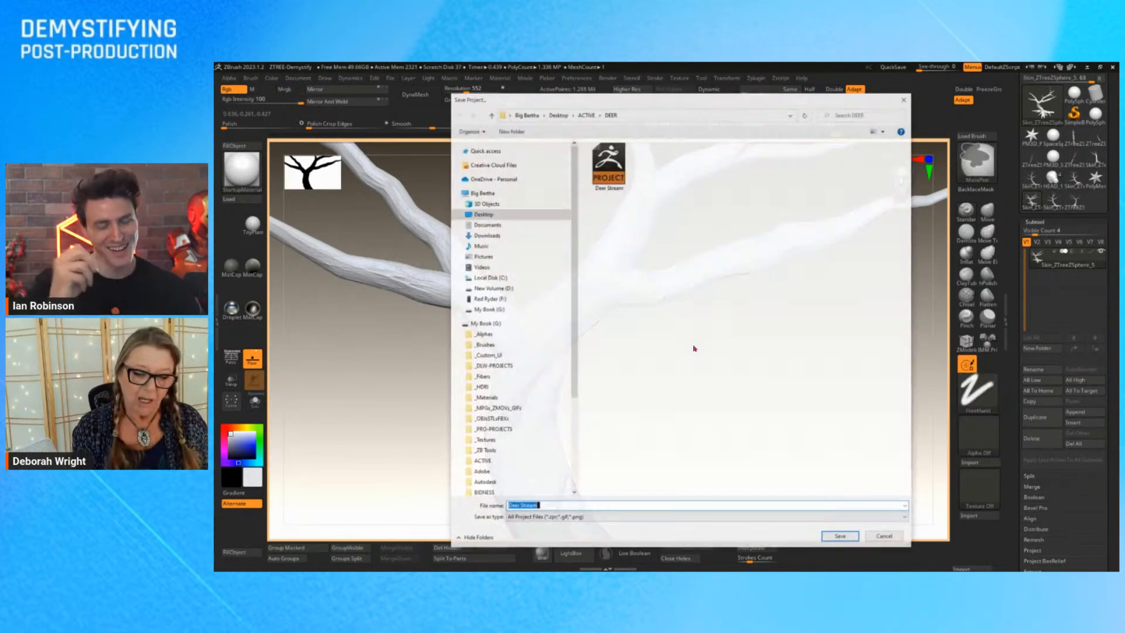
click(879, 538)
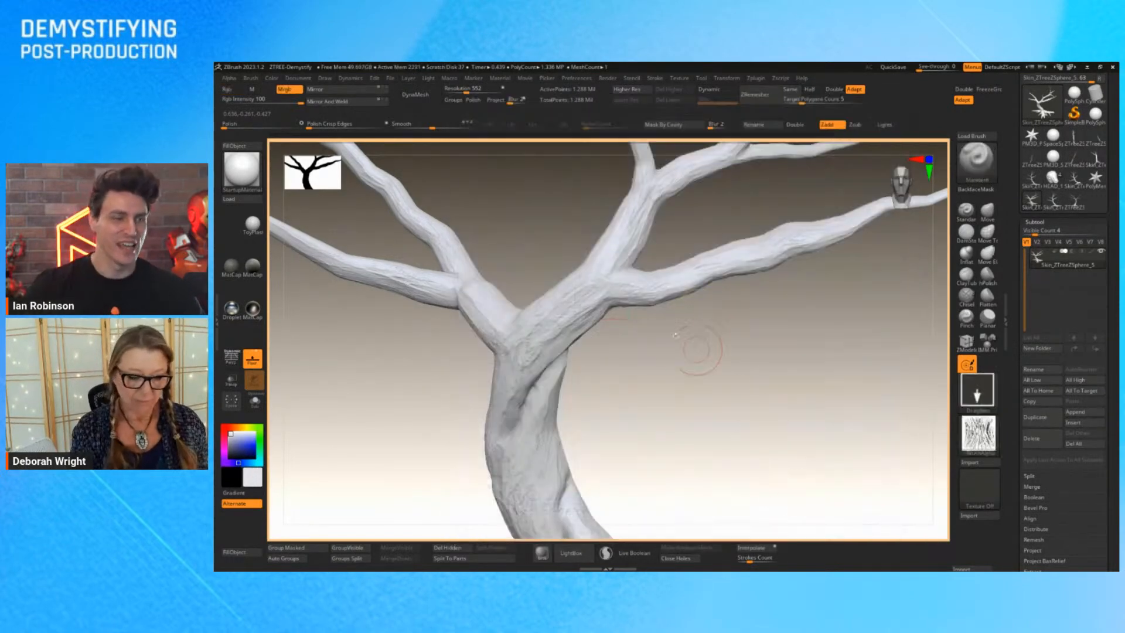
Switch to the high-contrast alpha with curved bark lines and stamp it on the trunk fork and long right-hand branch.
click(977, 433)
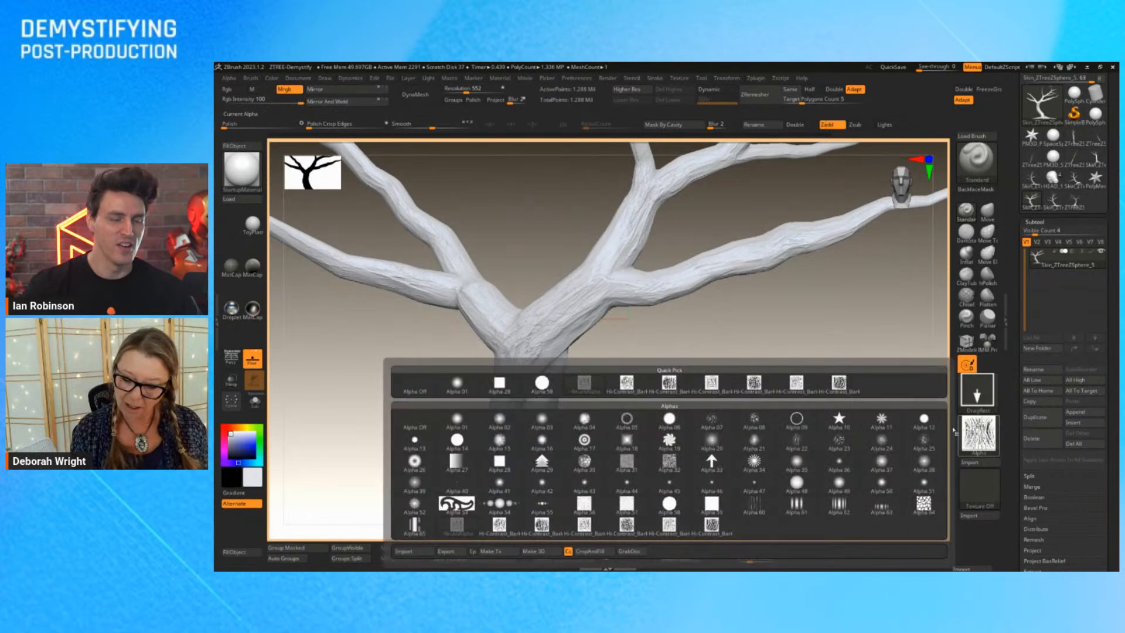
click(796, 383)
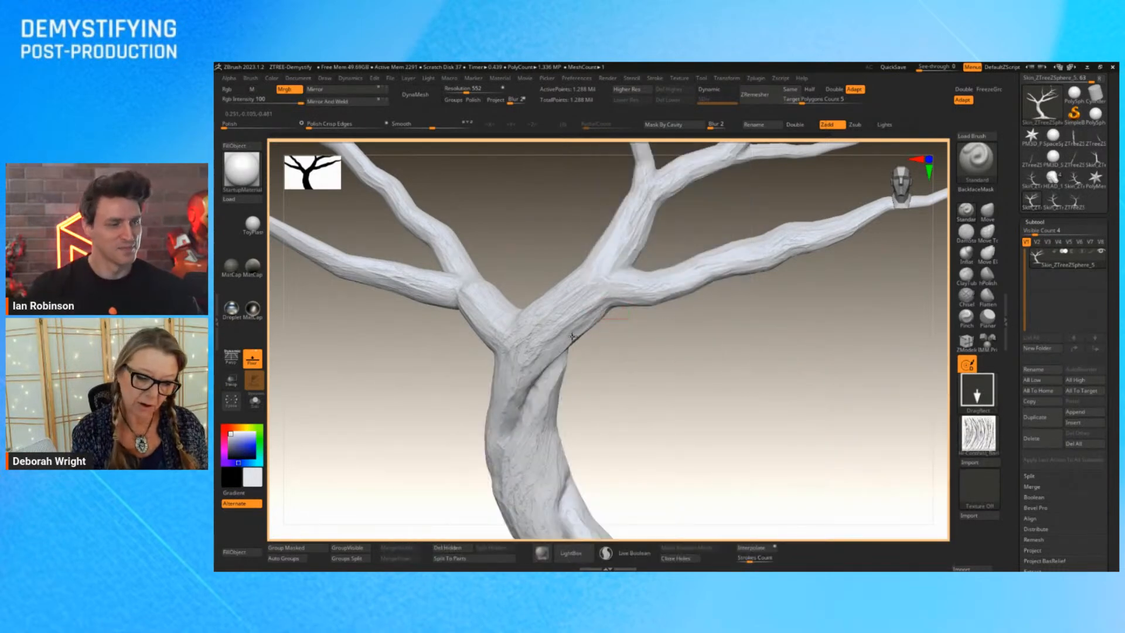
drag(531, 361, 616, 317)
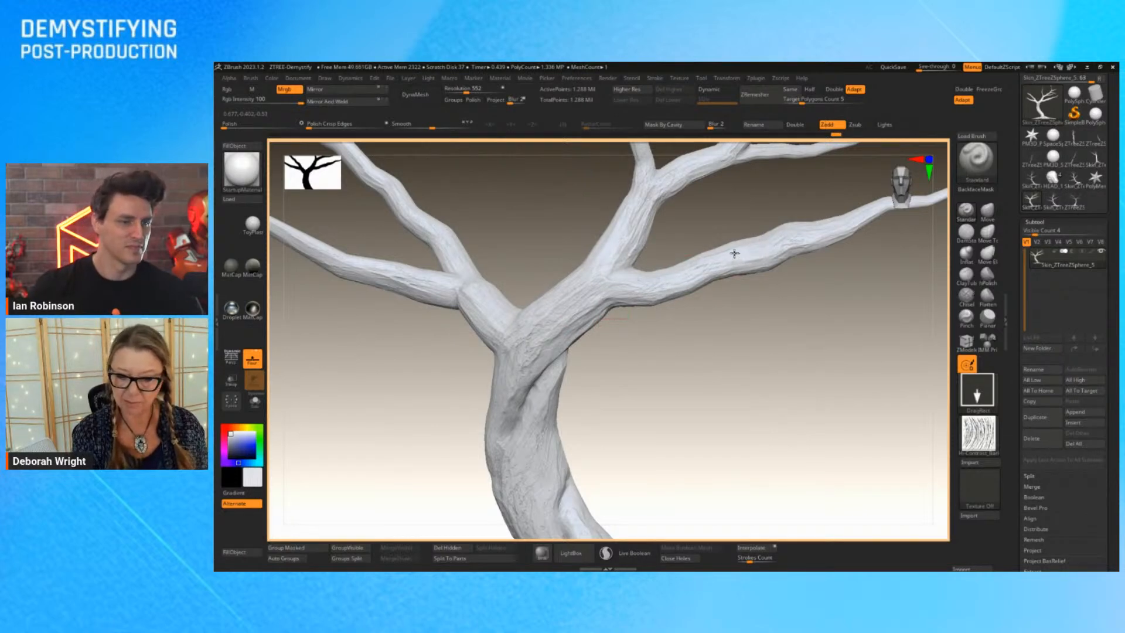
drag(734, 253, 818, 273)
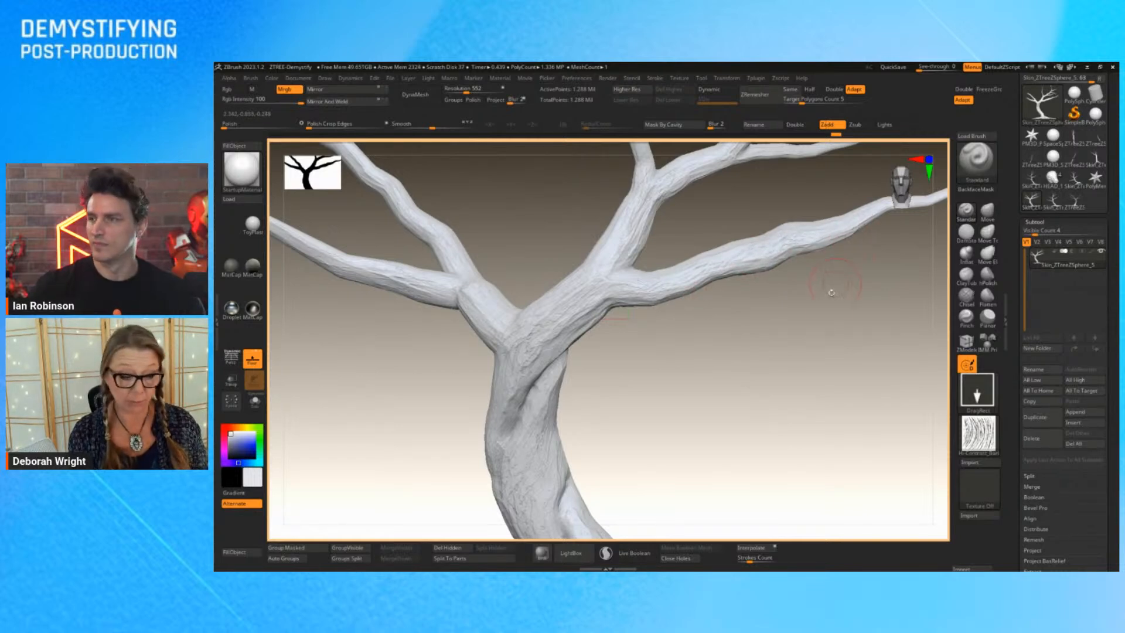
Frame the whole tree and compare its shape with the cocktail napkin tree sketch behind the see-through window, then restore full opacity.
key(f)
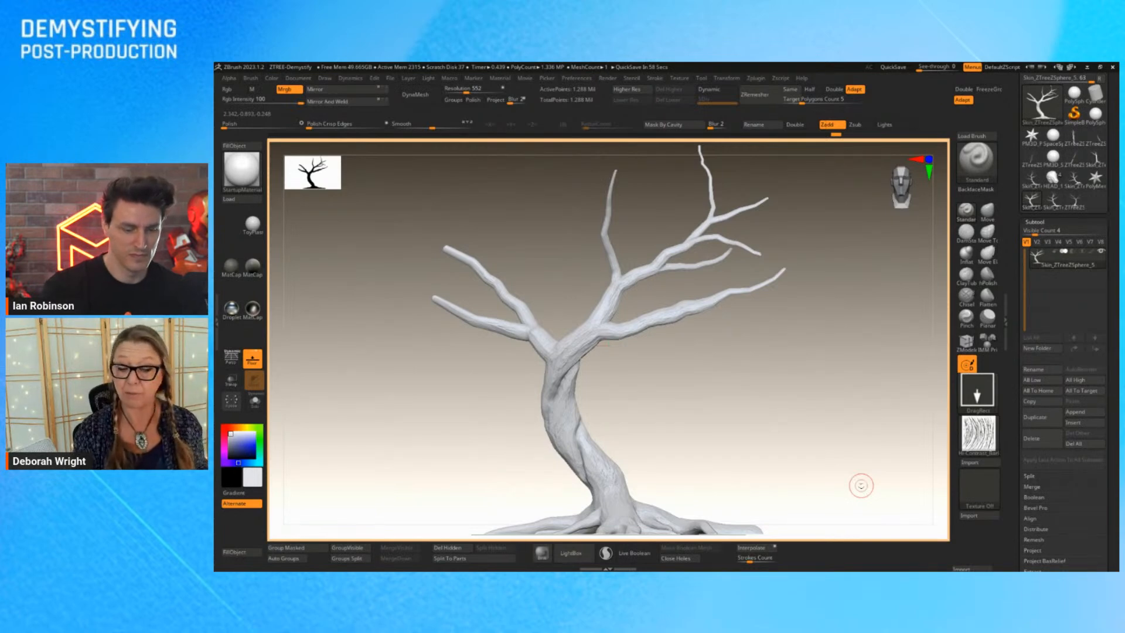
click(986, 169)
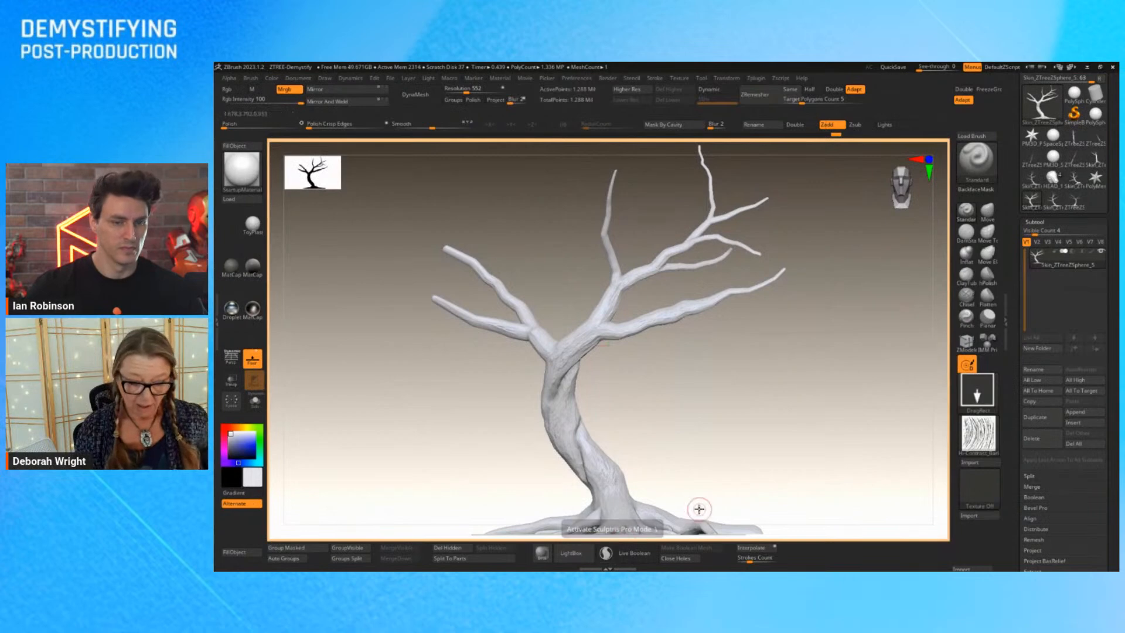
click(543, 553)
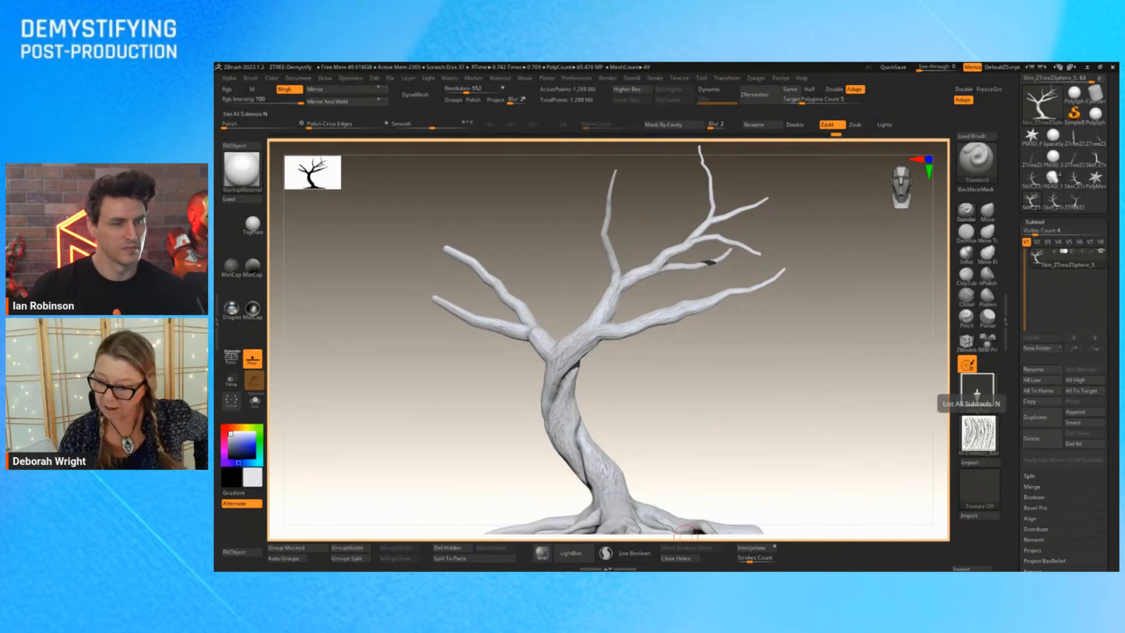
scroll(1063, 410, down, 5)
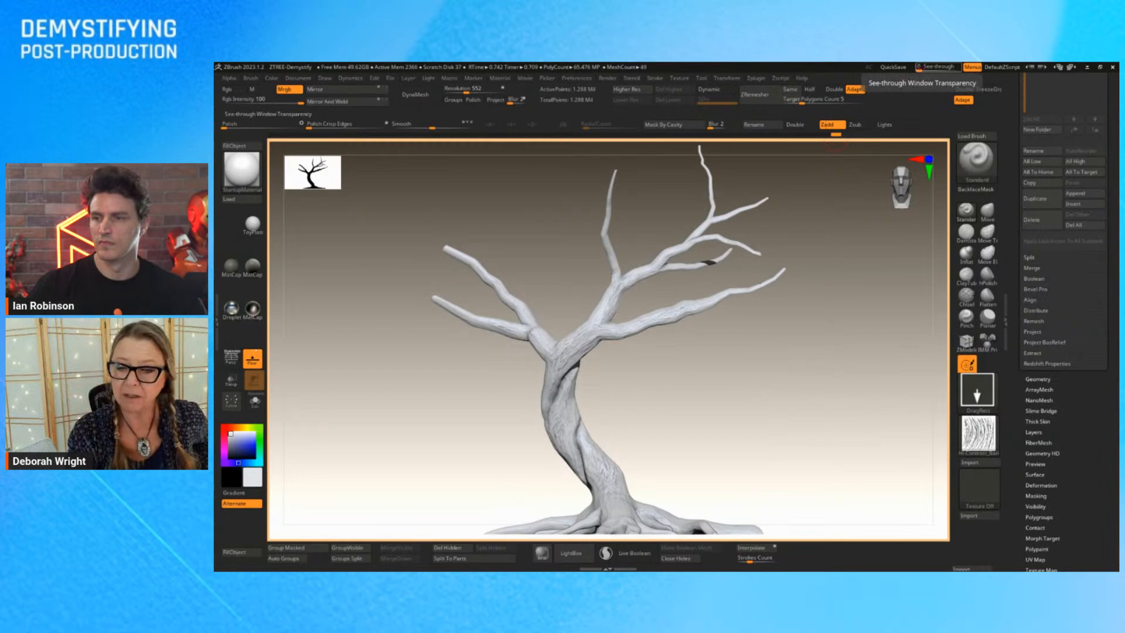
drag(921, 67, 952, 66)
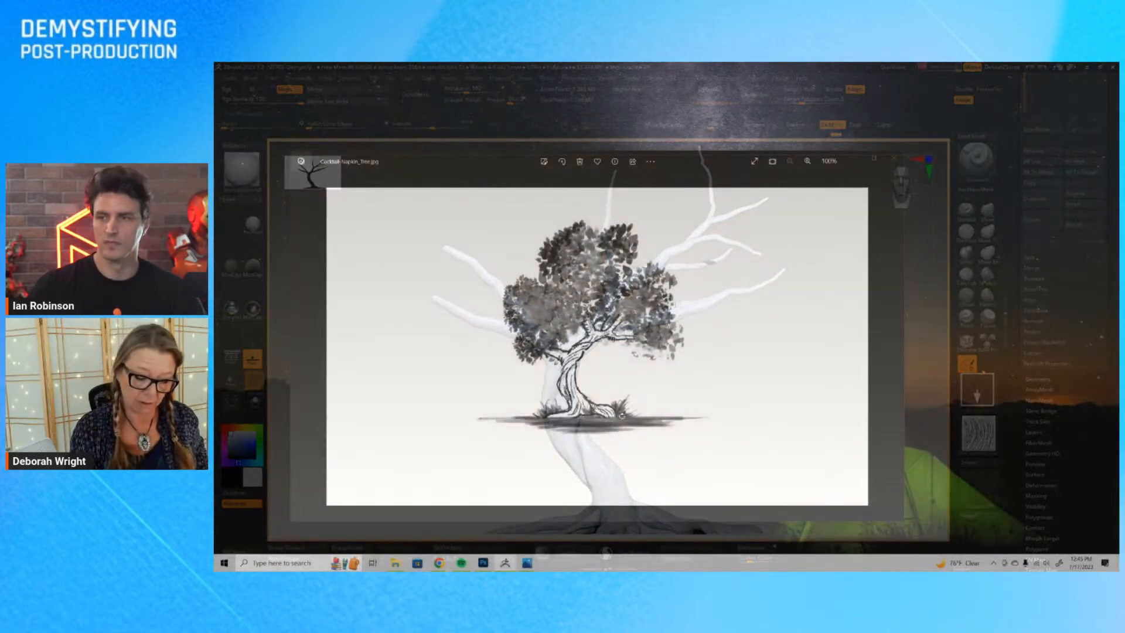
drag(954, 68, 917, 67)
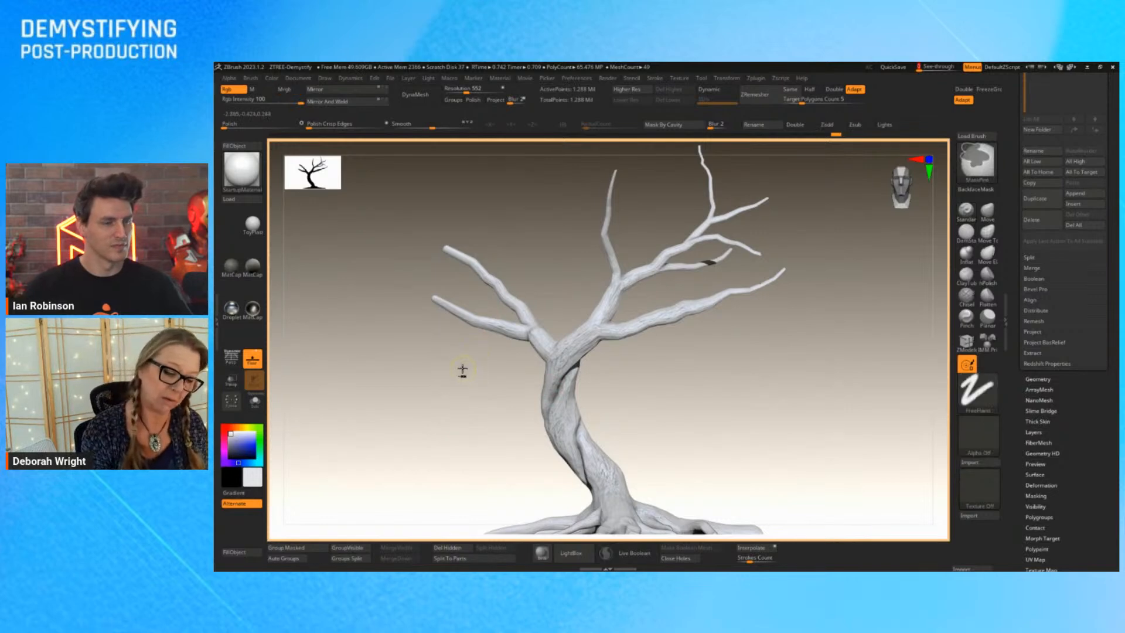
Mask the outer ends of the two left-hand branches, extending the masks further down each branch.
mouse_move(463, 370)
ctrl+mouse_down()
mouse_move(464, 290)
mouse_move(384, 252)
ctrl+mouse_up()
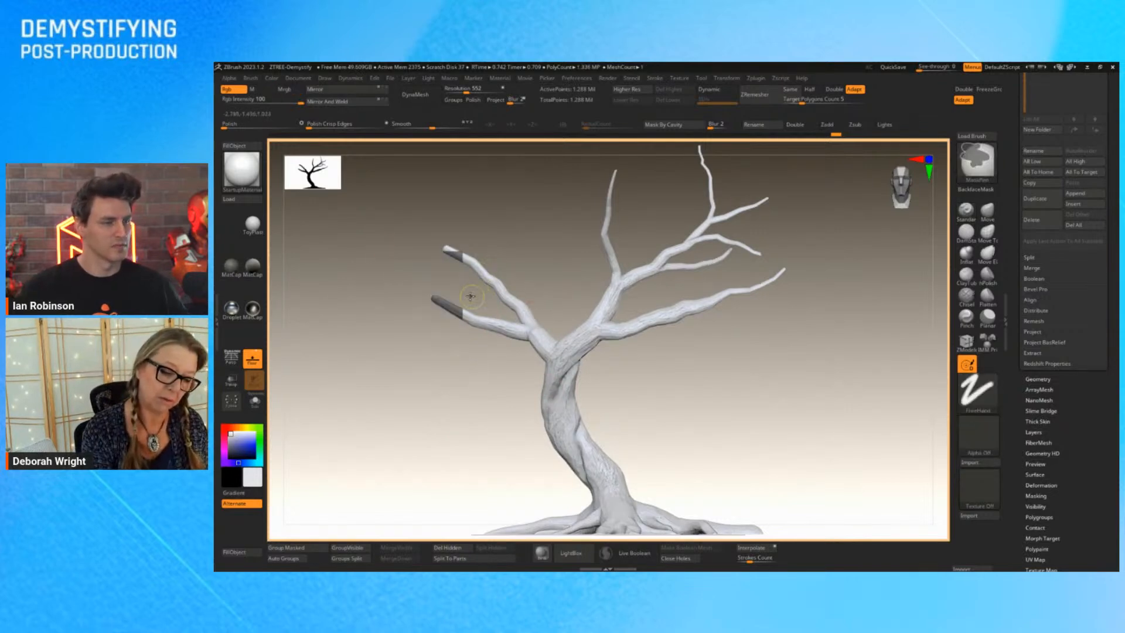
ctrl+drag(470, 297, 407, 193)
click(966, 440)
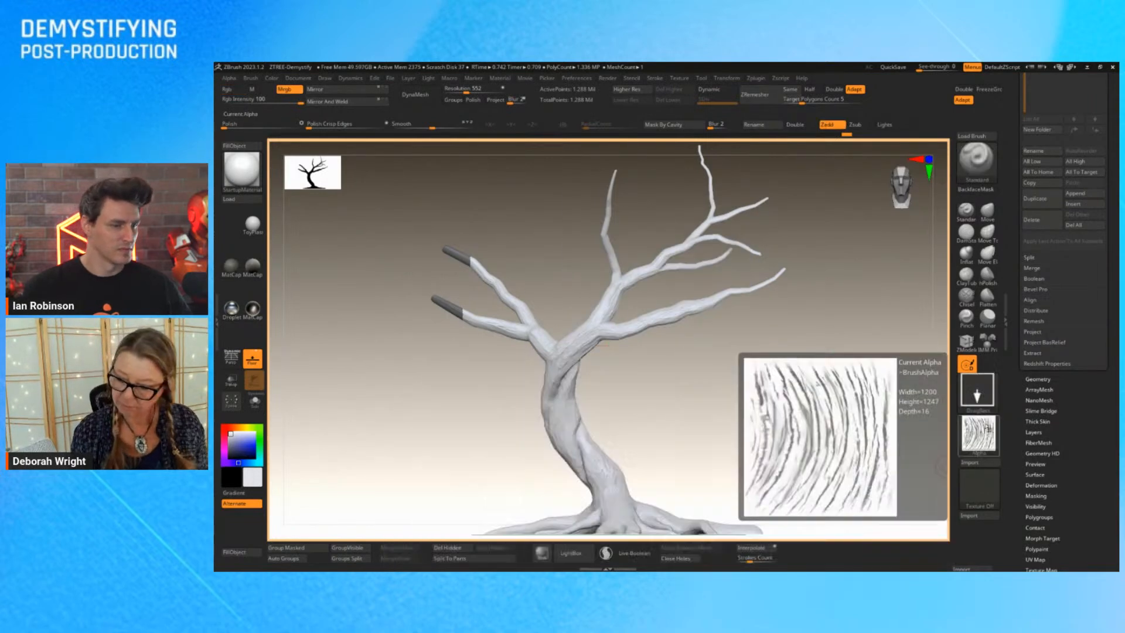
click(977, 392)
click(752, 421)
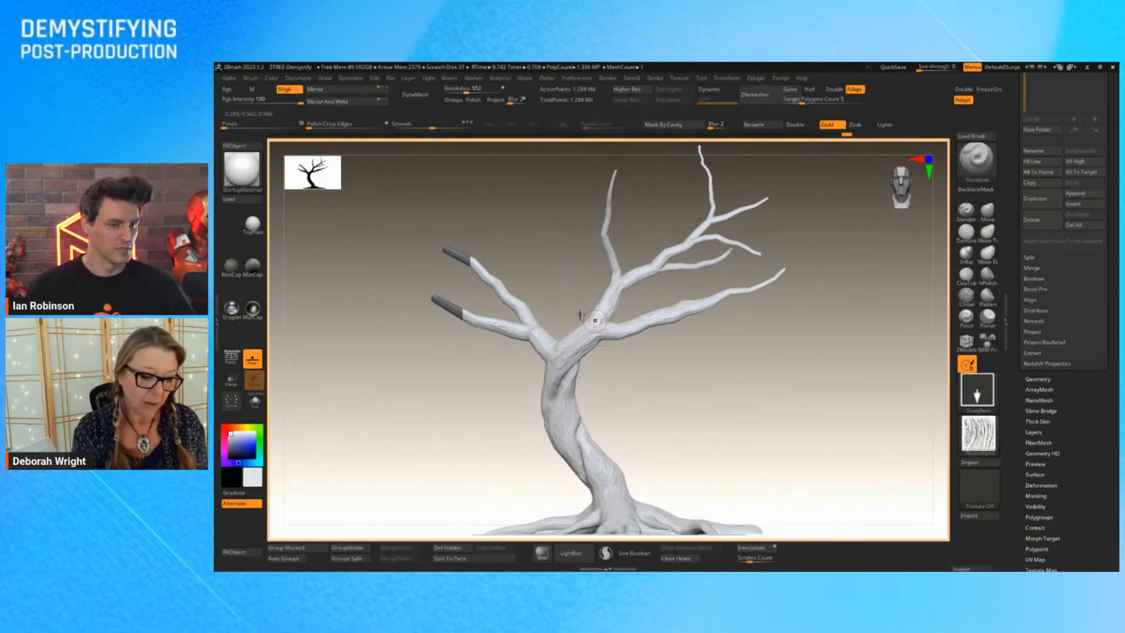
mouse_move(497, 283)
ctrl+mouse_down()
mouse_move(421, 235)
mouse_move(498, 287)
mouse_move(463, 348)
mouse_move(366, 272)
mouse_move(399, 252)
ctrl+mouse_up()
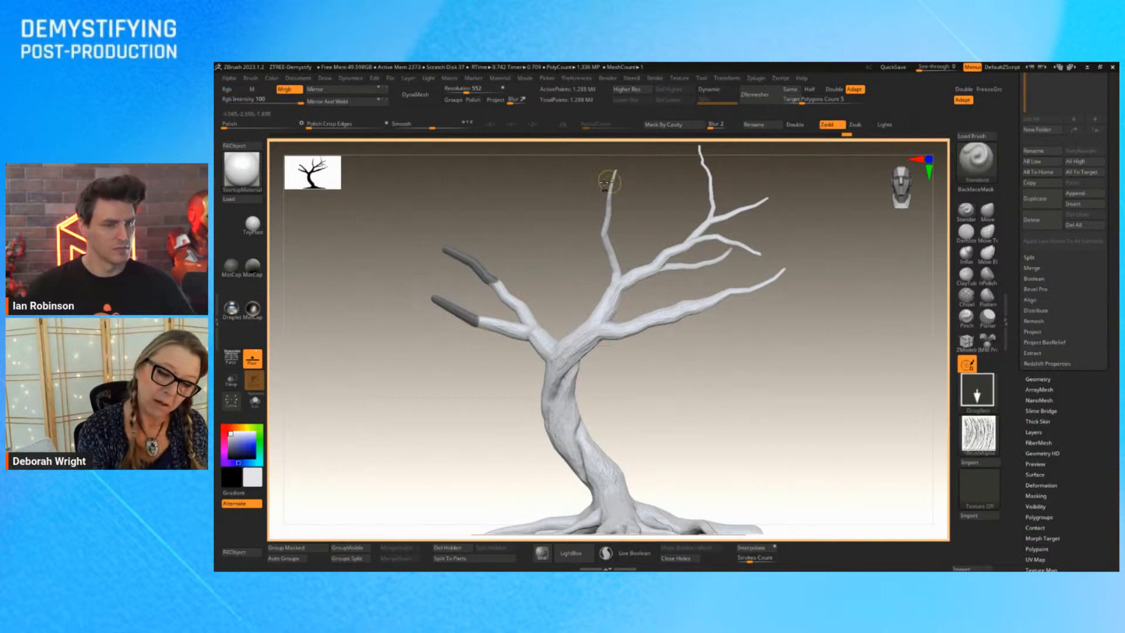
Mask the outer ends of the upright middle branch and of all the right-hand branches.
mouse_move(598, 218)
ctrl+mouse_down()
mouse_move(633, 147)
mouse_move(586, 231)
ctrl+mouse_up()
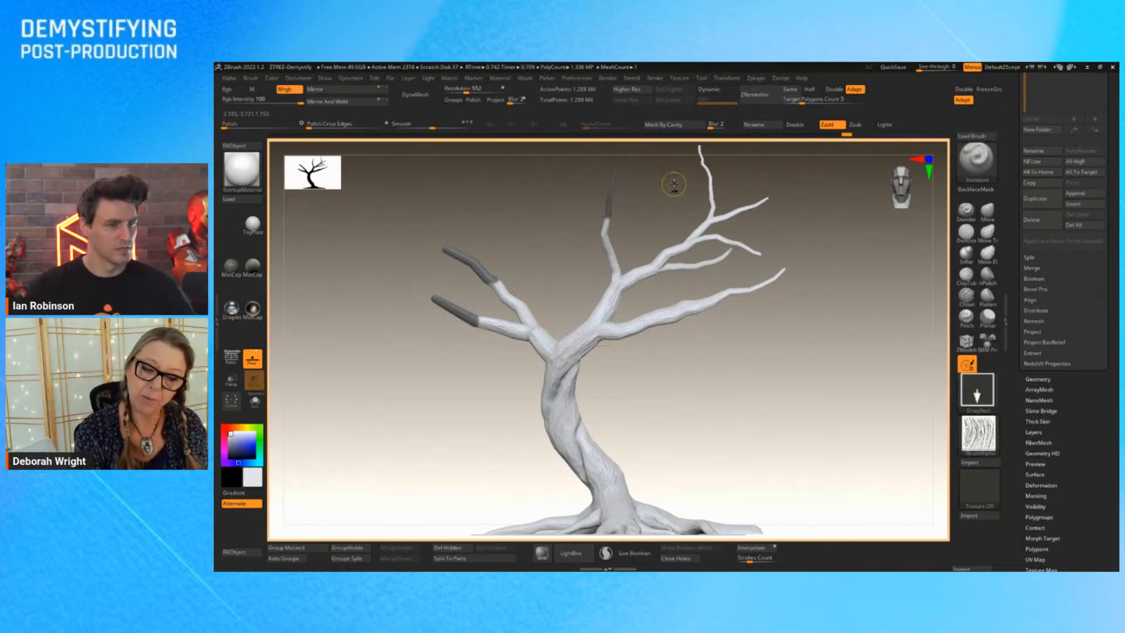
mouse_move(673, 183)
ctrl+mouse_down()
mouse_move(698, 121)
mouse_move(674, 181)
mouse_move(785, 223)
mouse_move(702, 252)
mouse_move(756, 267)
mouse_move(805, 235)
ctrl+mouse_up()
mouse_move(687, 205)
ctrl+mouse_down()
mouse_move(730, 215)
mouse_move(798, 191)
mouse_move(656, 146)
ctrl+mouse_up()
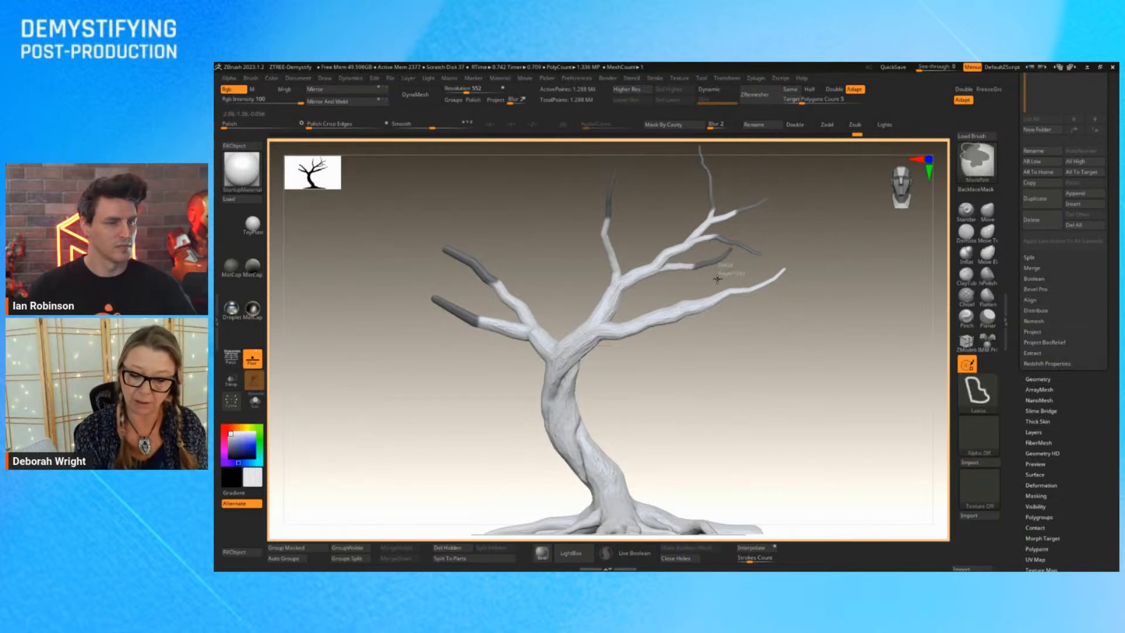
mouse_move(720, 273)
ctrl+mouse_down()
mouse_move(848, 269)
mouse_move(838, 222)
ctrl+mouse_up()
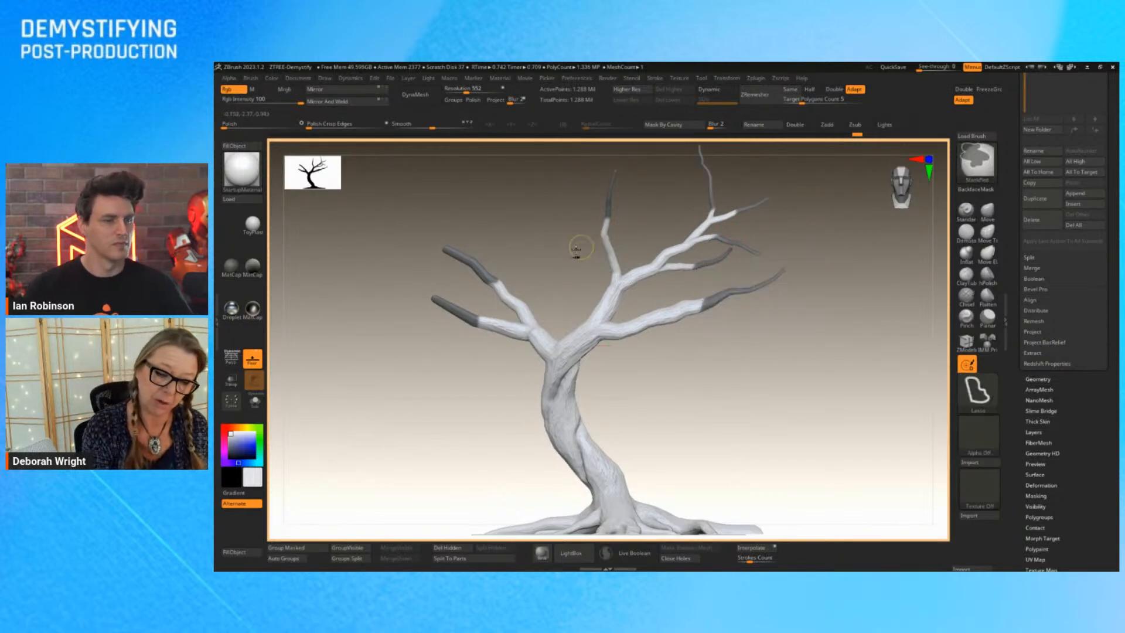
ctrl+drag(578, 243, 642, 177)
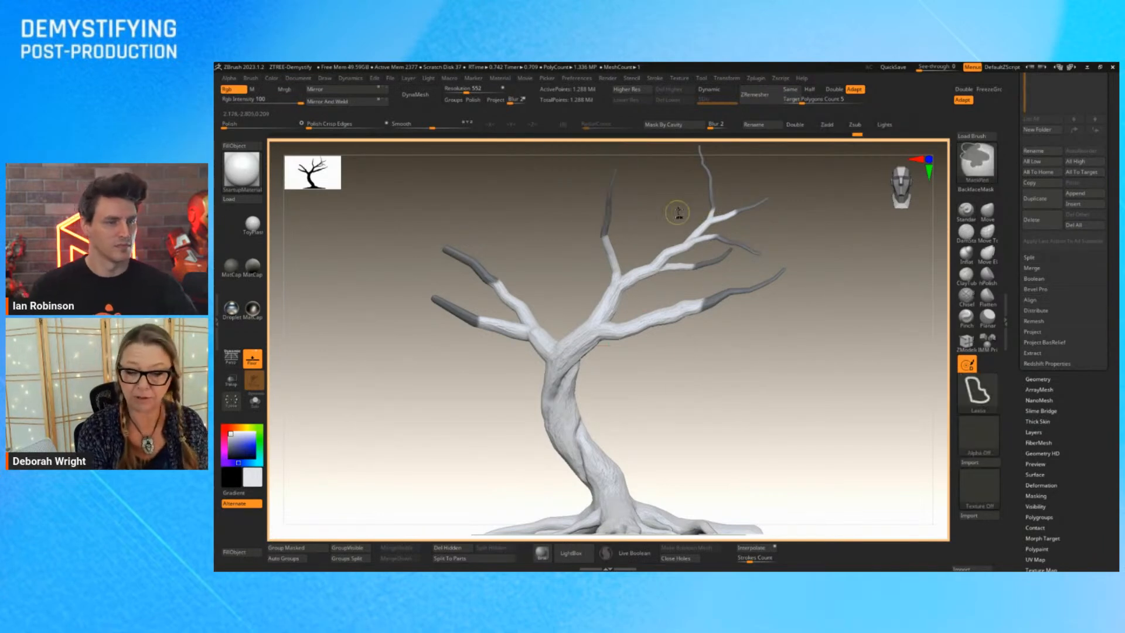
mouse_move(680, 209)
ctrl+mouse_down()
mouse_move(768, 228)
mouse_move(823, 223)
mouse_move(683, 206)
ctrl+mouse_up()
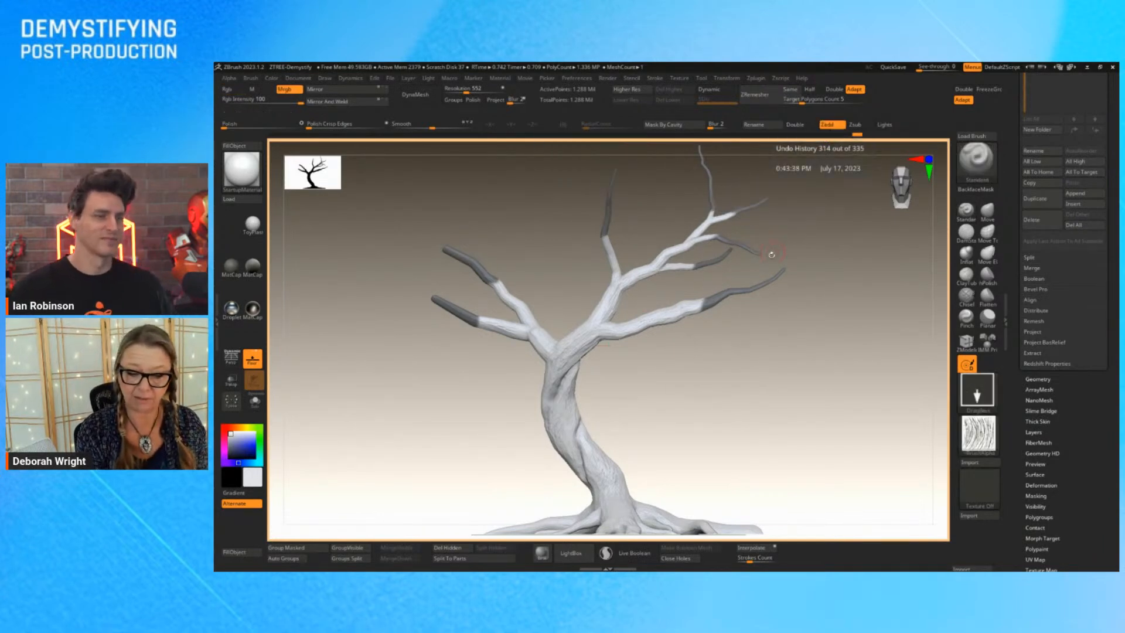
key(ctrl)
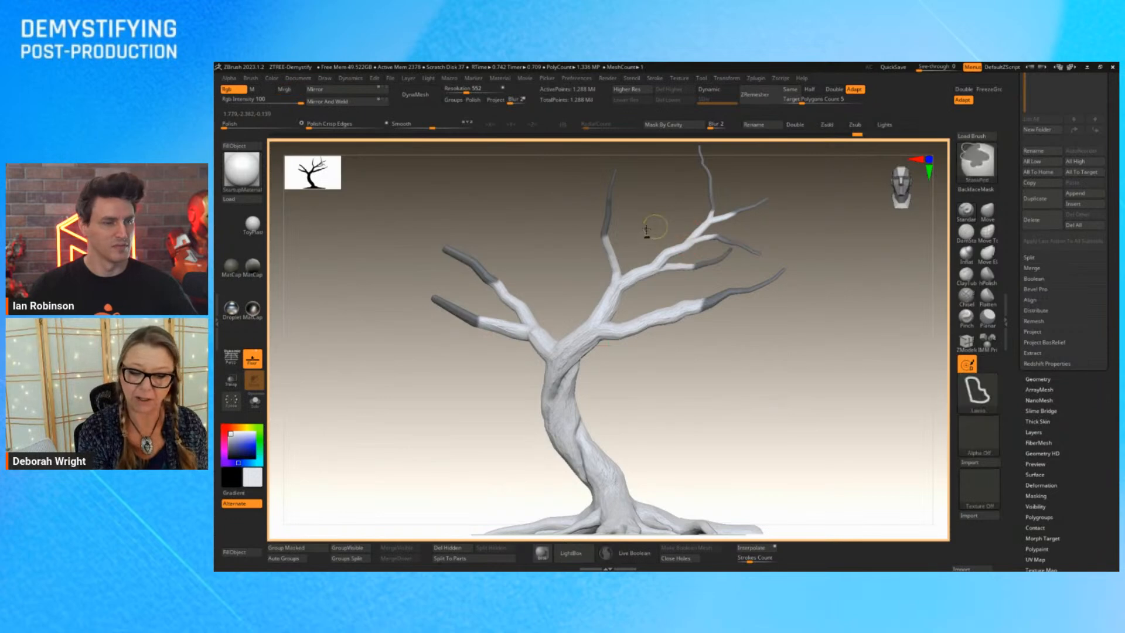
mouse_move(645, 240)
ctrl+mouse_down()
mouse_move(713, 229)
mouse_move(808, 156)
mouse_move(637, 144)
mouse_move(642, 223)
ctrl+mouse_up()
Preview the multicoloured LightBox fiber preset on the masked branch ends with FiberMesh and render it with BPR.
alt+drag(864, 451, 855, 428)
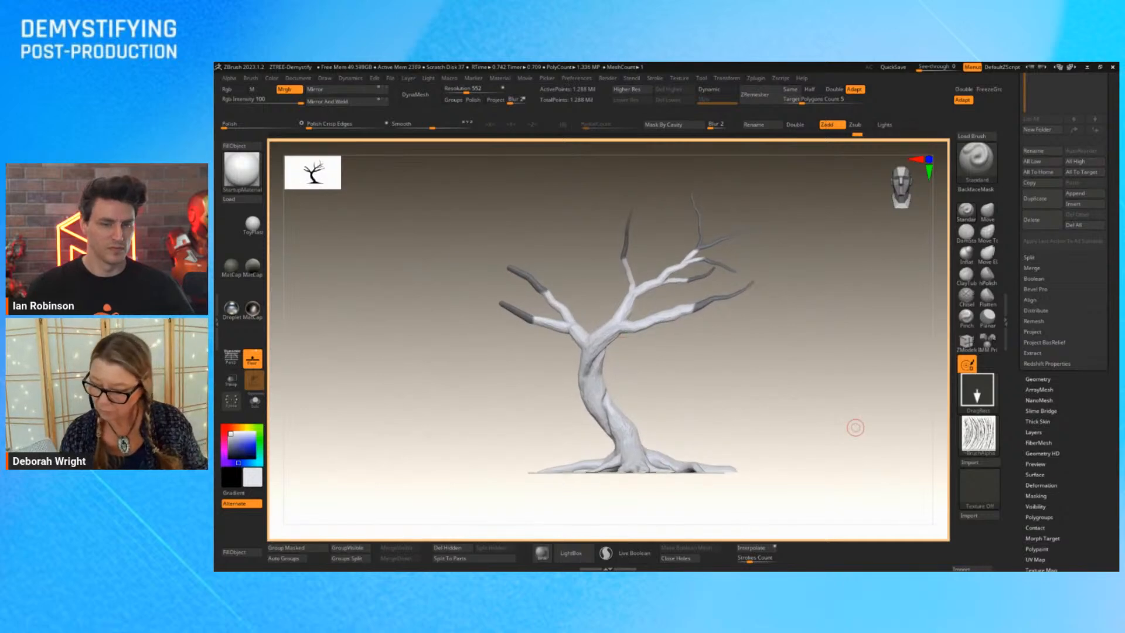
scroll(1049, 504, down, 3)
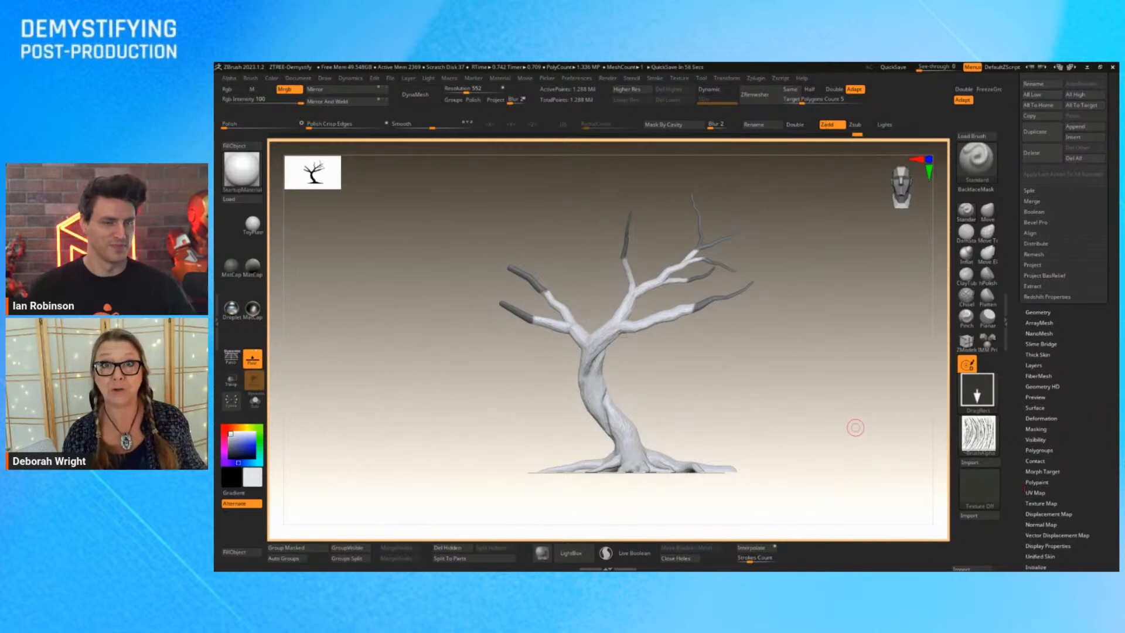
click(1038, 375)
scroll(1055, 293, up, 5)
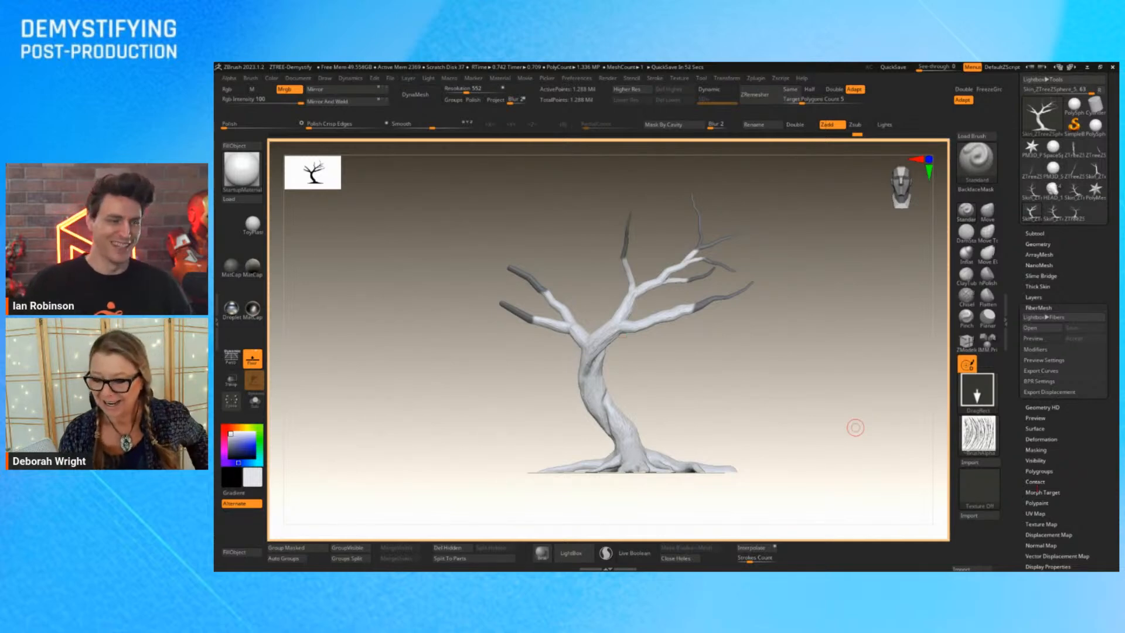
click(1062, 318)
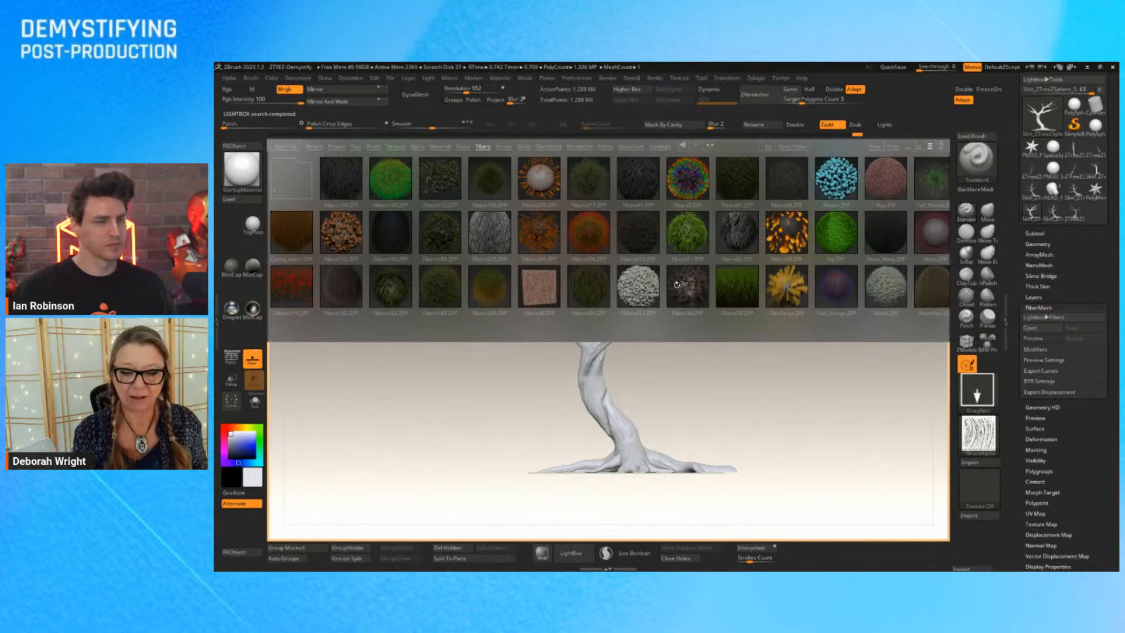
double_click(693, 180)
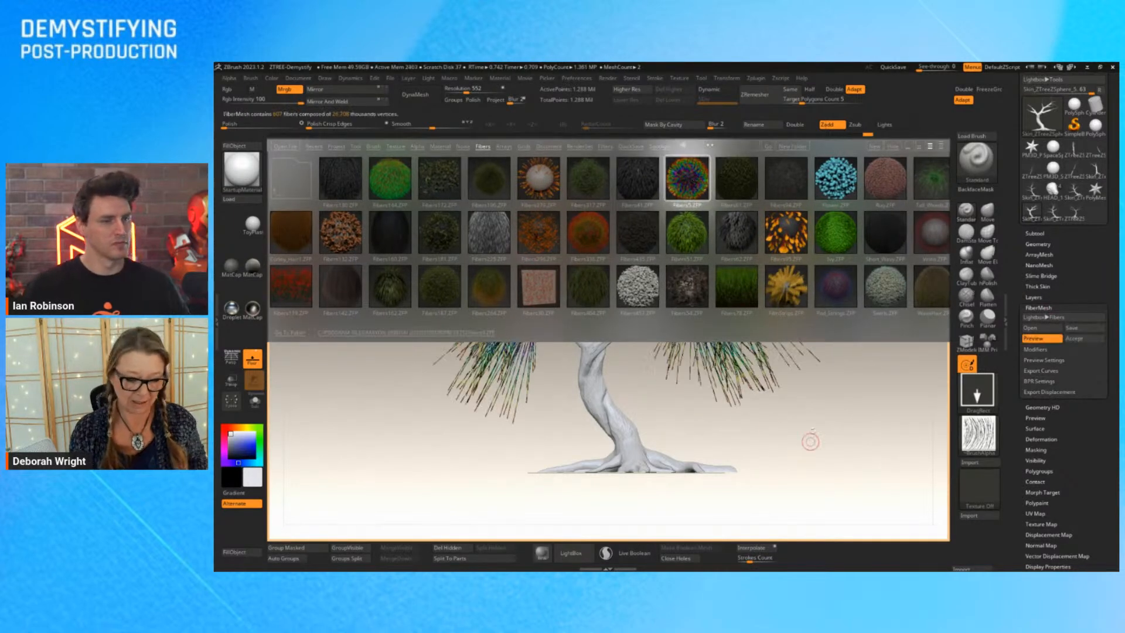
click(891, 145)
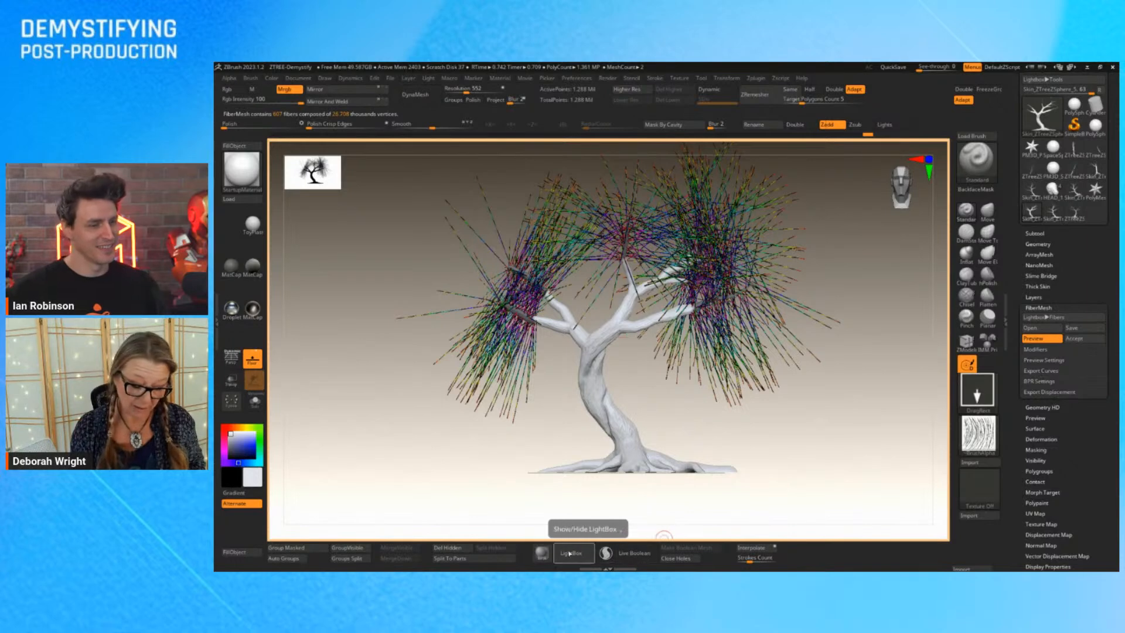
click(542, 553)
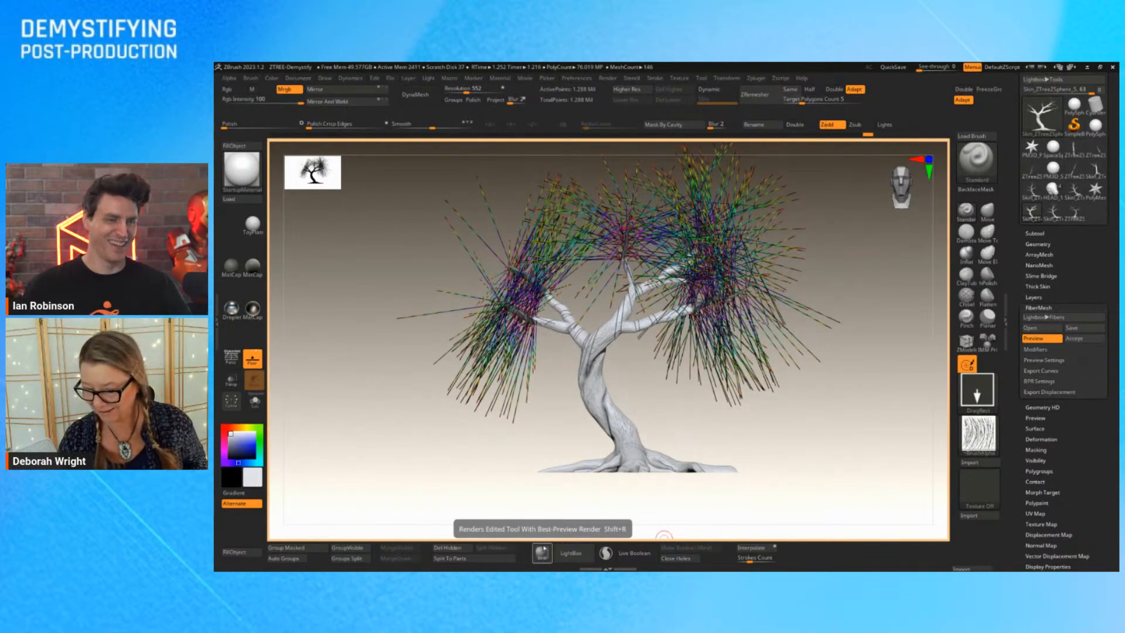
Preview a dark green leafy fiber preset from LightBox on the branch ends and render it with BPR.
click(1054, 318)
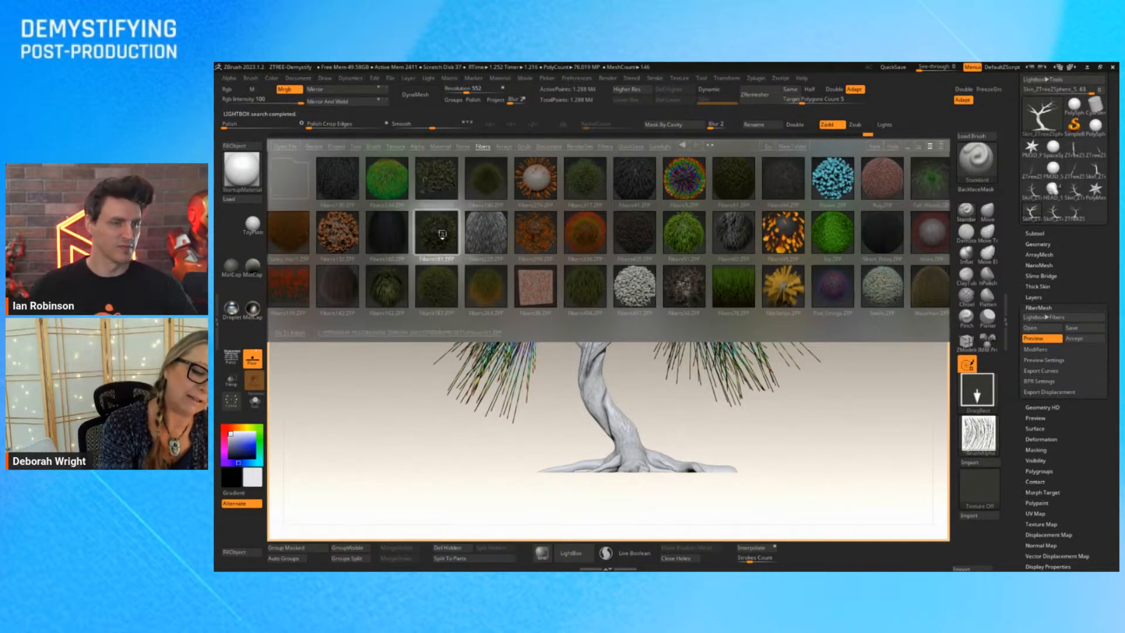
click(892, 147)
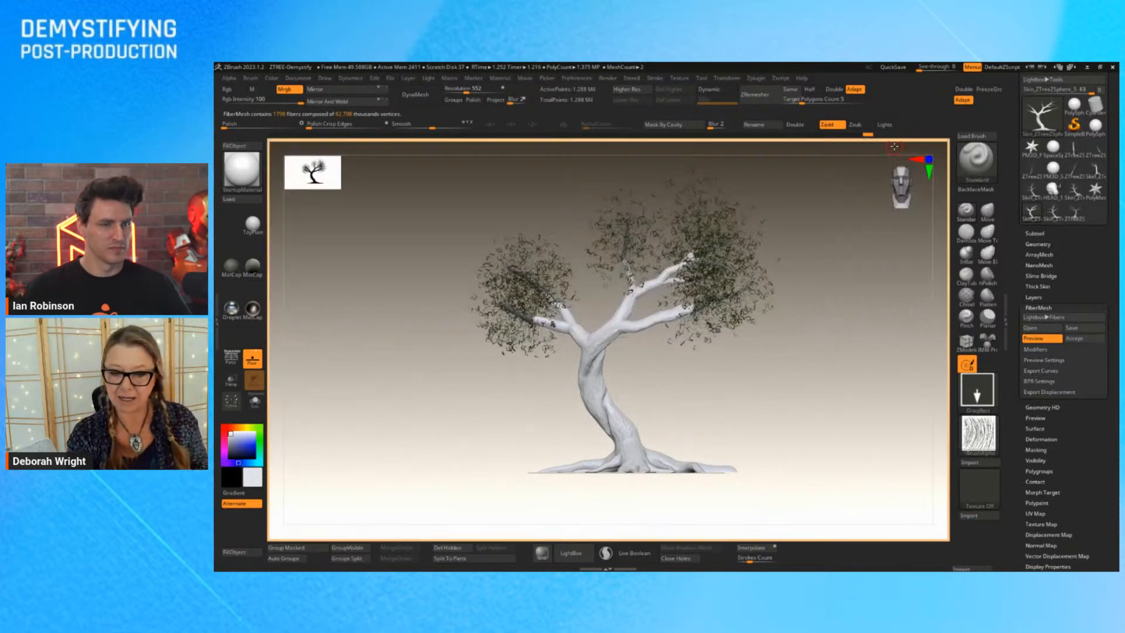
click(543, 555)
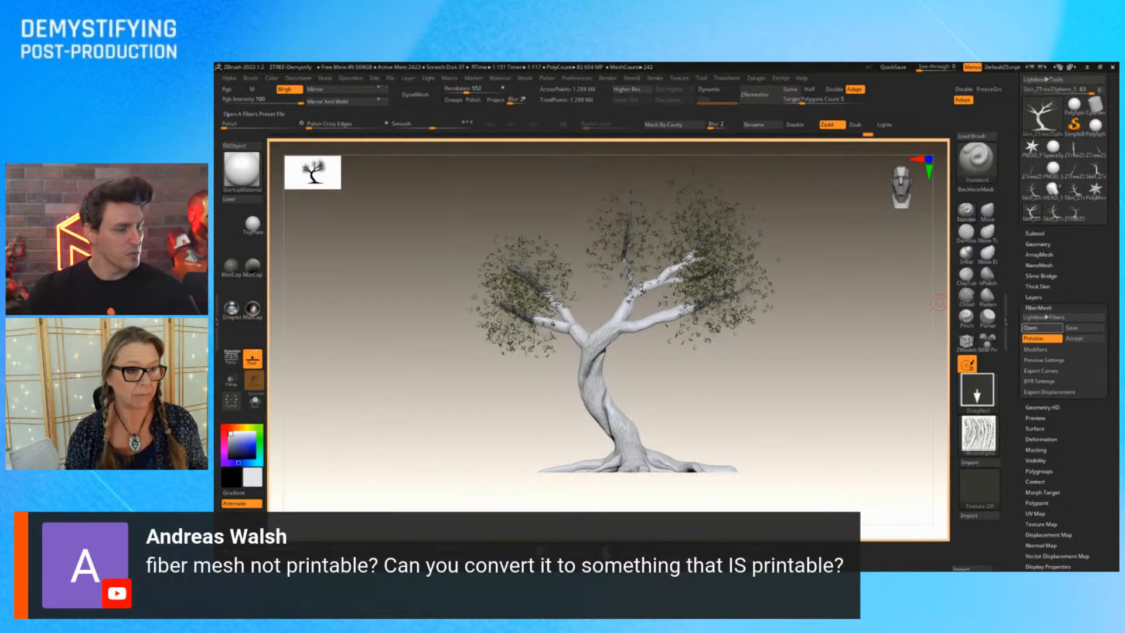
Load the mAXON-tREE-rEDyELLOW_gINKO fiber preset from the FIBERS folder on the desktop.
click(1033, 328)
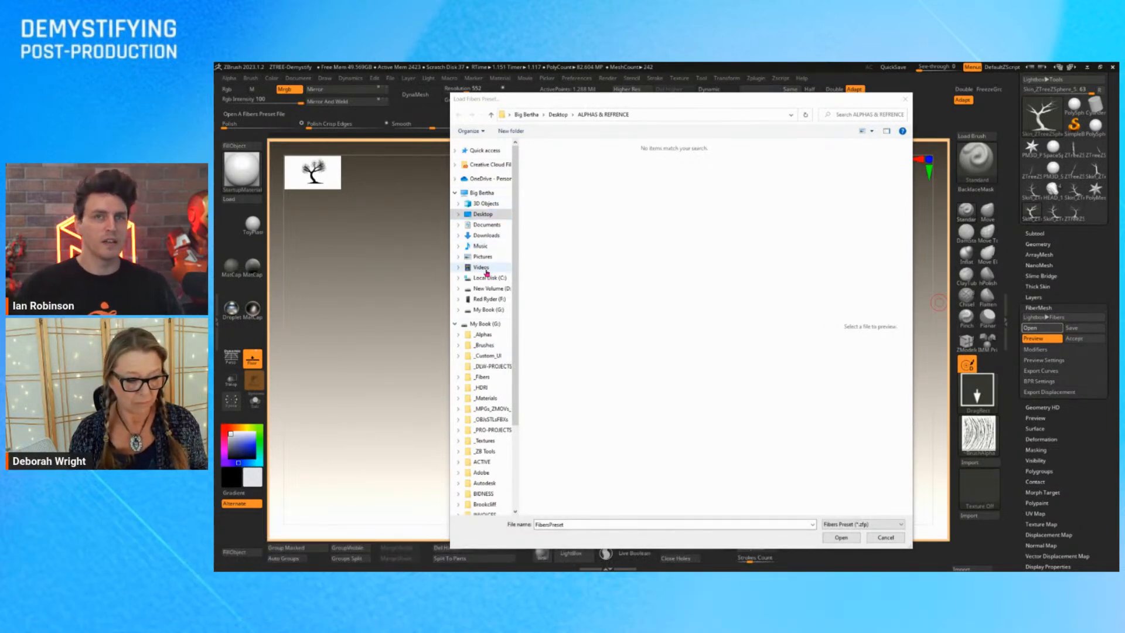
click(458, 325)
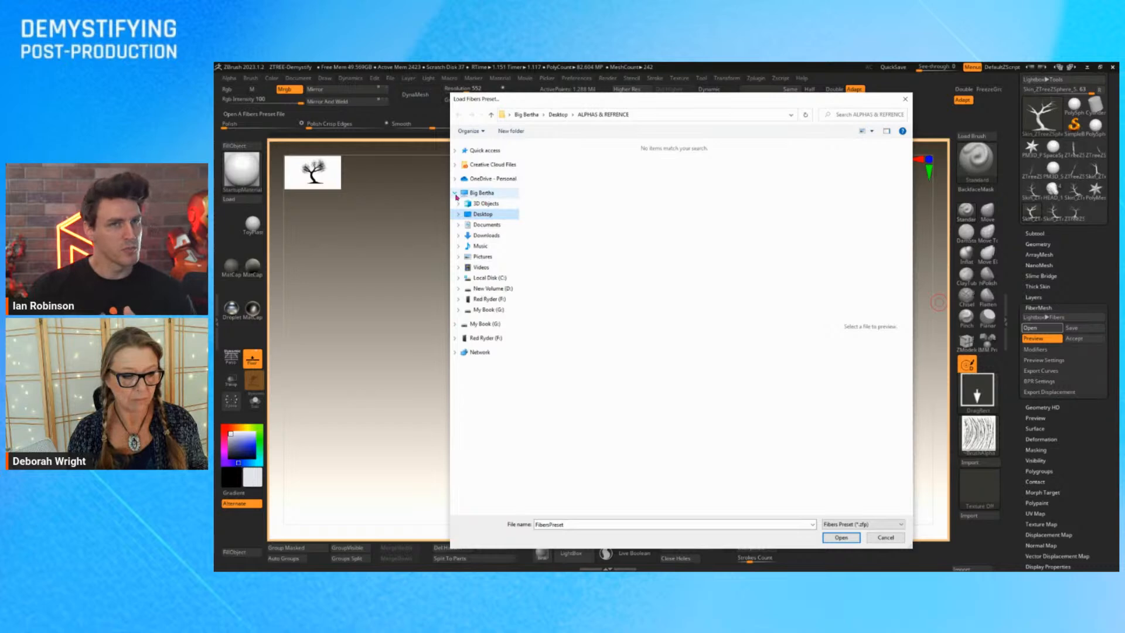
double_click(489, 193)
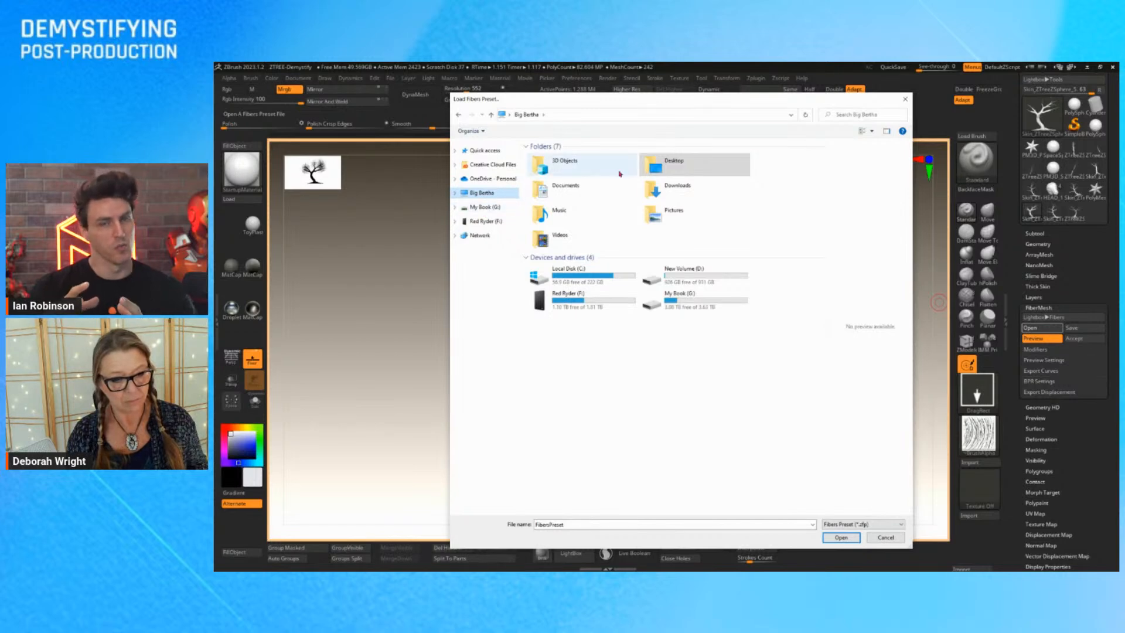
double_click(679, 163)
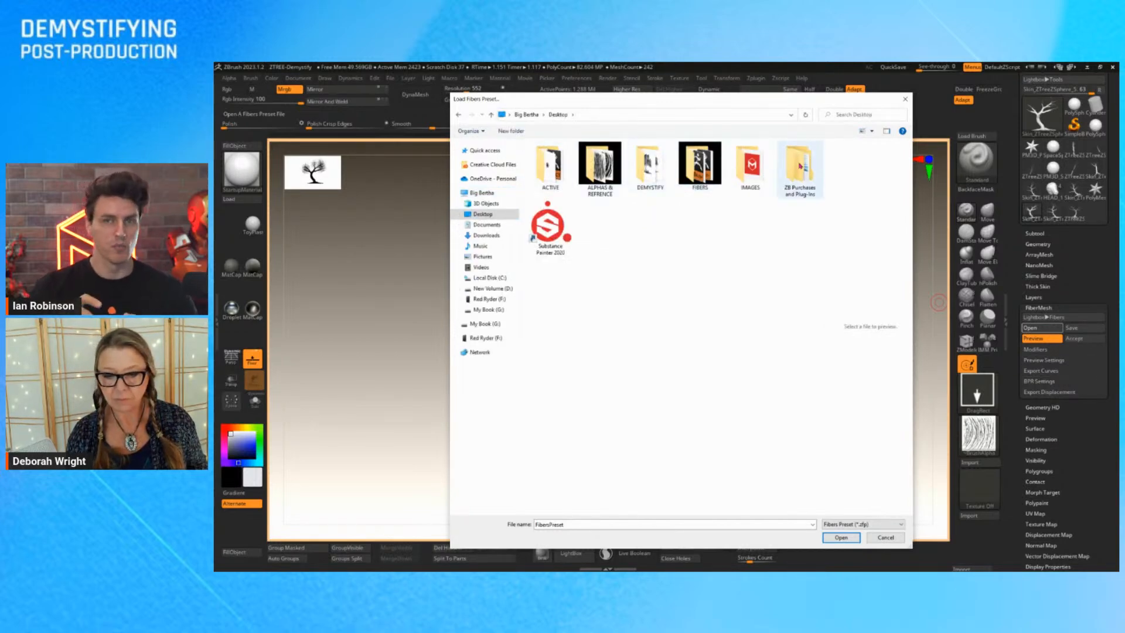
double_click(696, 168)
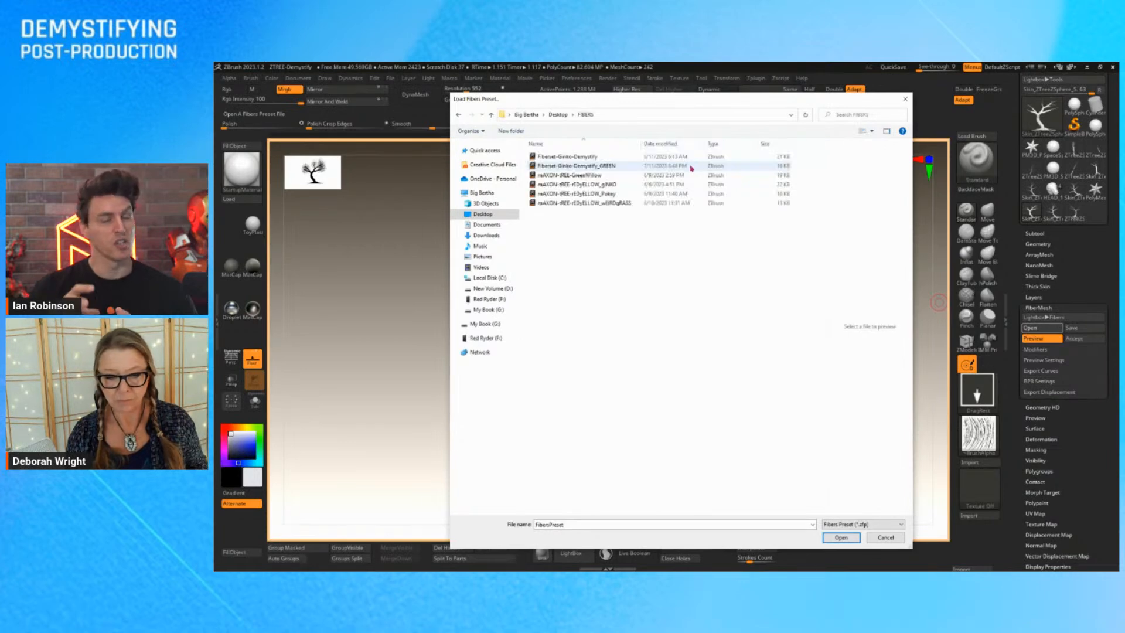
click(571, 184)
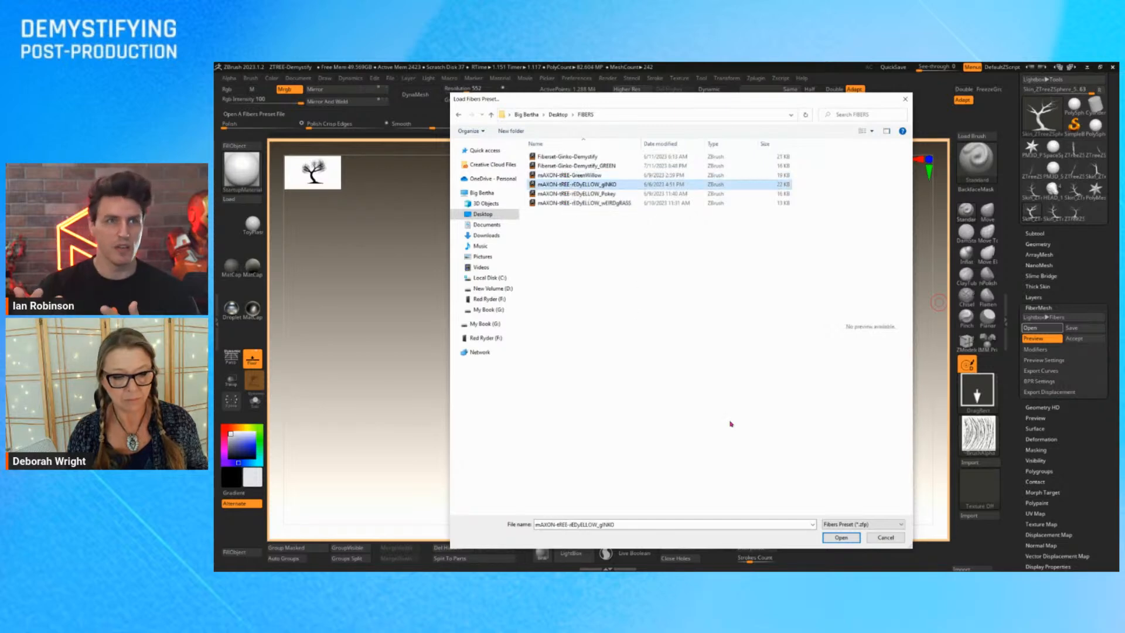
click(839, 537)
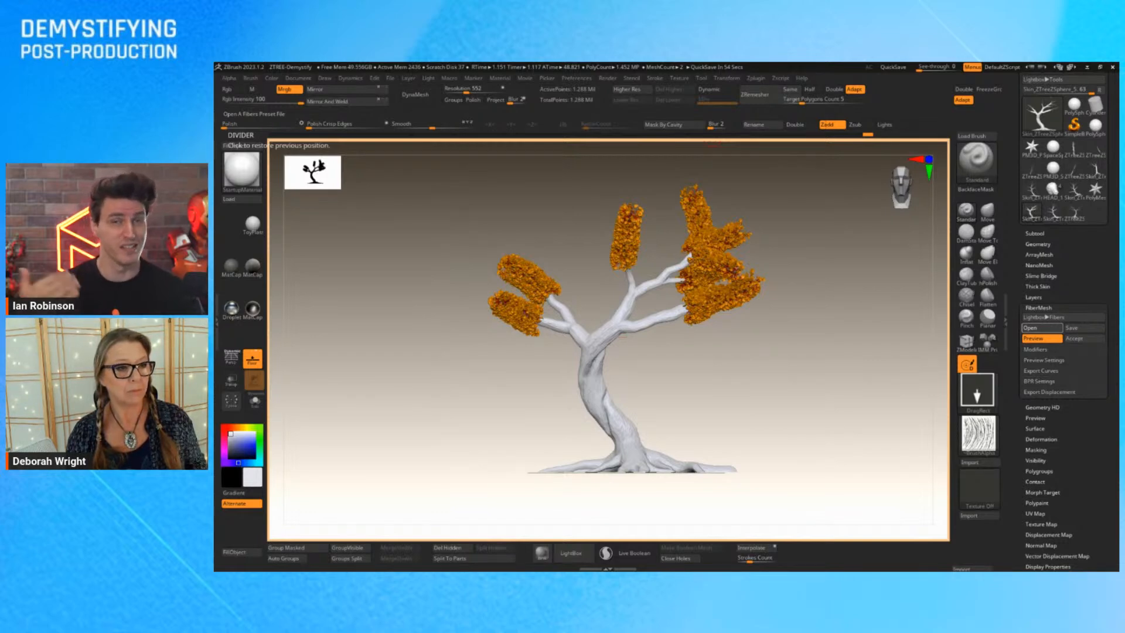
Load the Fiberset-Ginko-Demystify_GREEN fiber preset and render the foliage with BPR.
click(1042, 327)
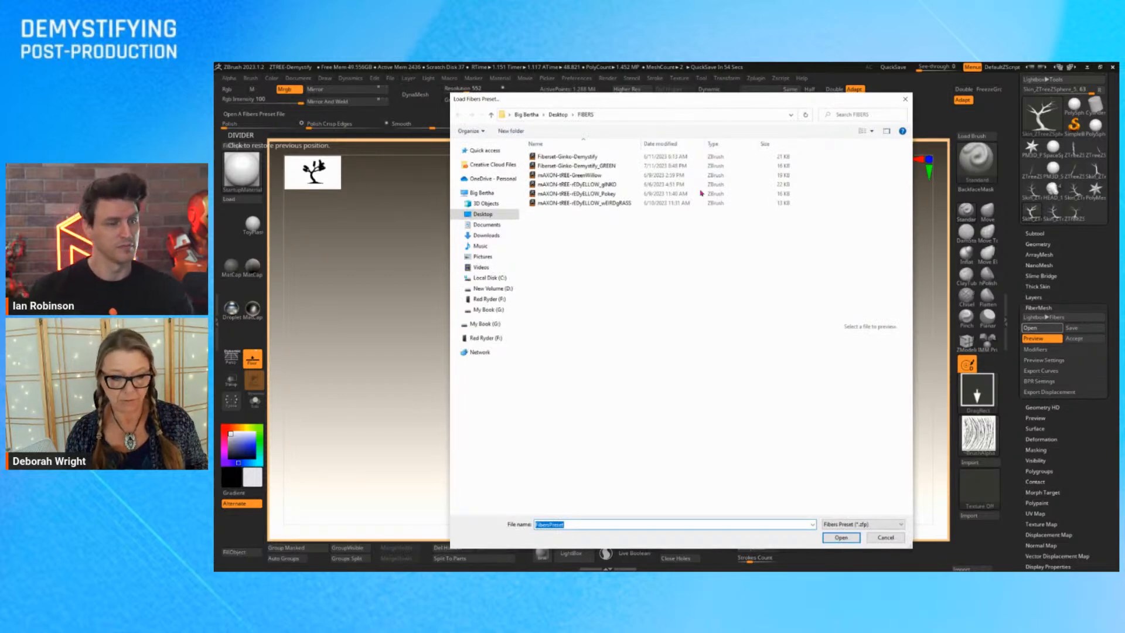
click(645, 175)
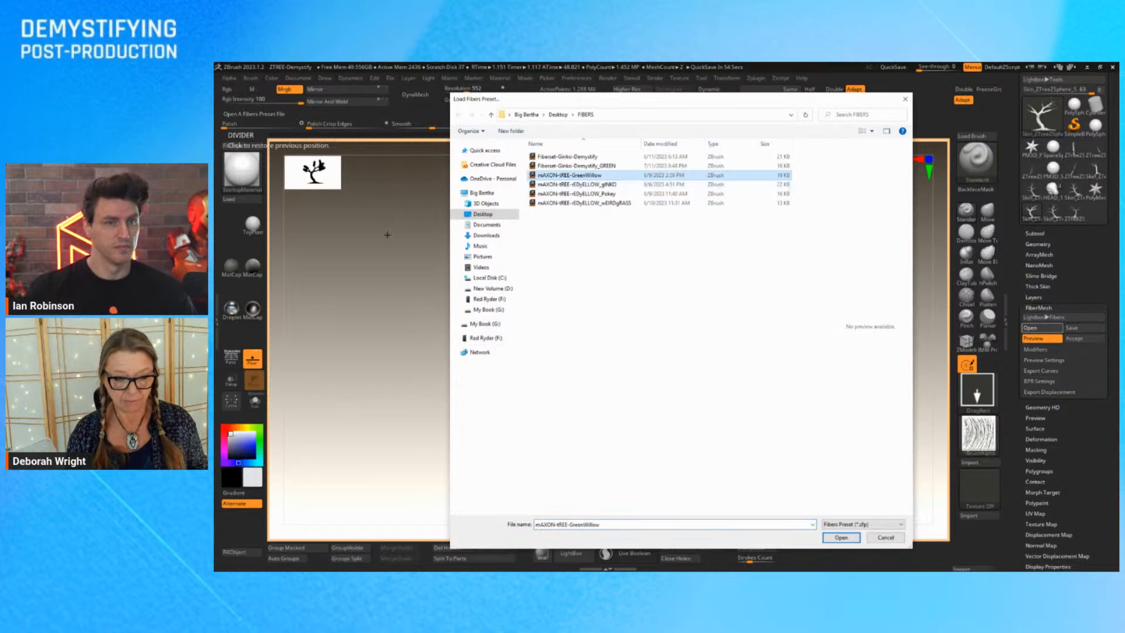
click(540, 166)
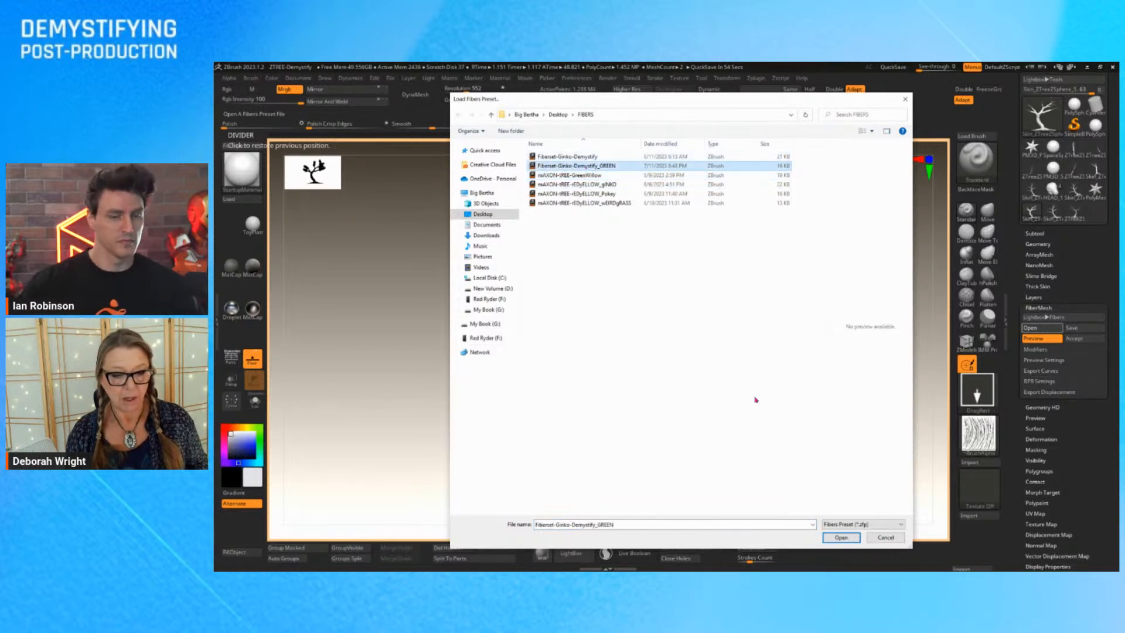
click(841, 539)
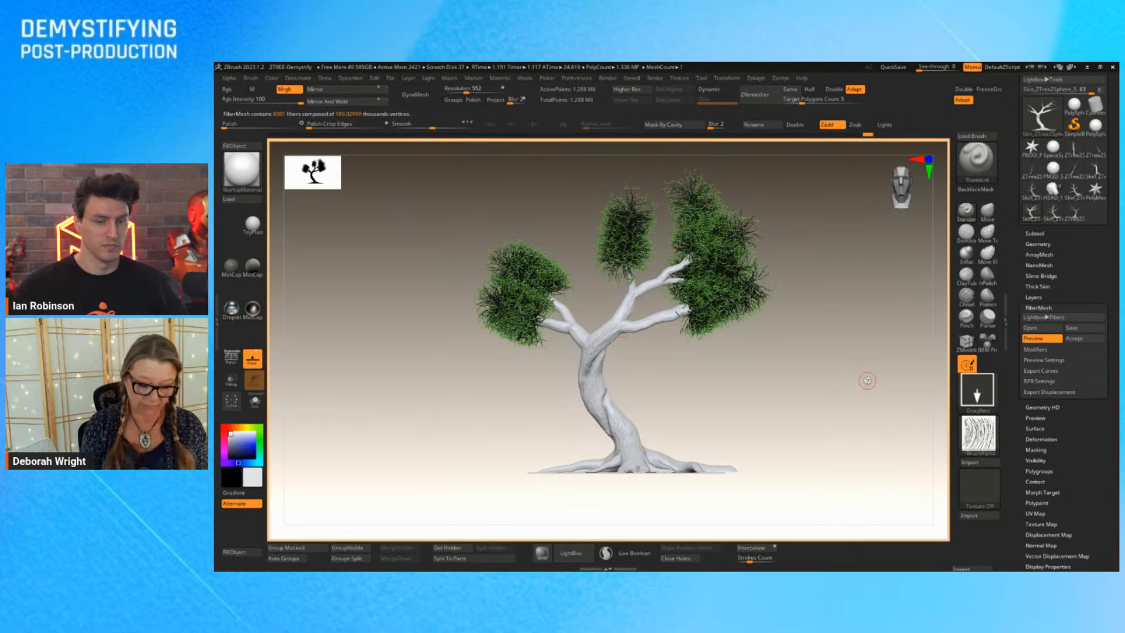
key(shift+r)
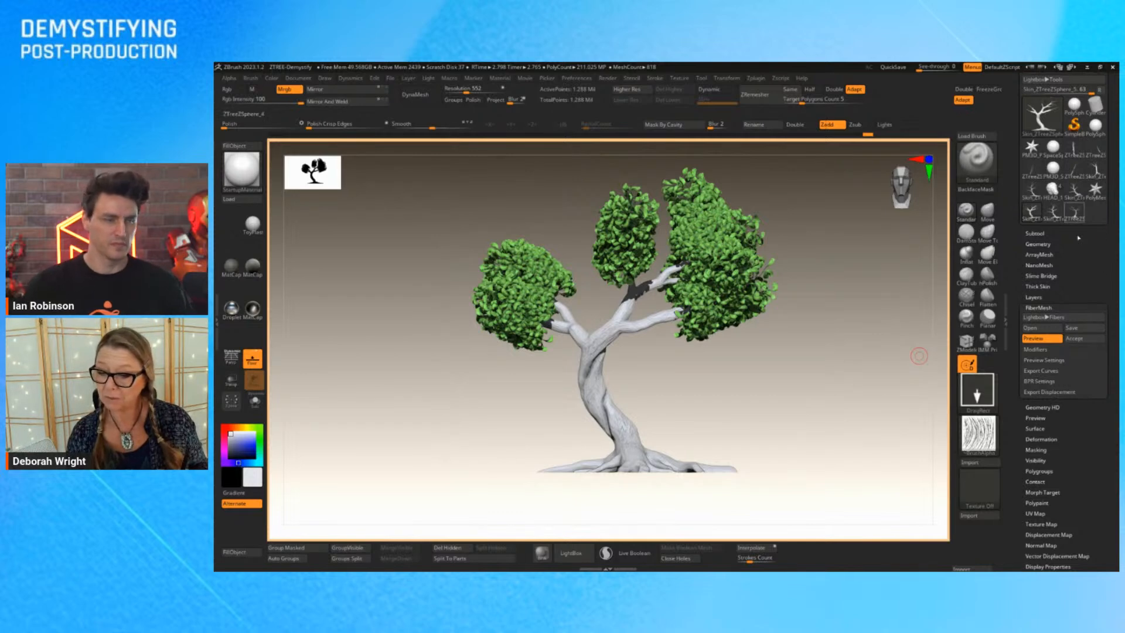
Accept the previewed green ginkgo fibers as a separate FiberMesh subtool.
click(1036, 233)
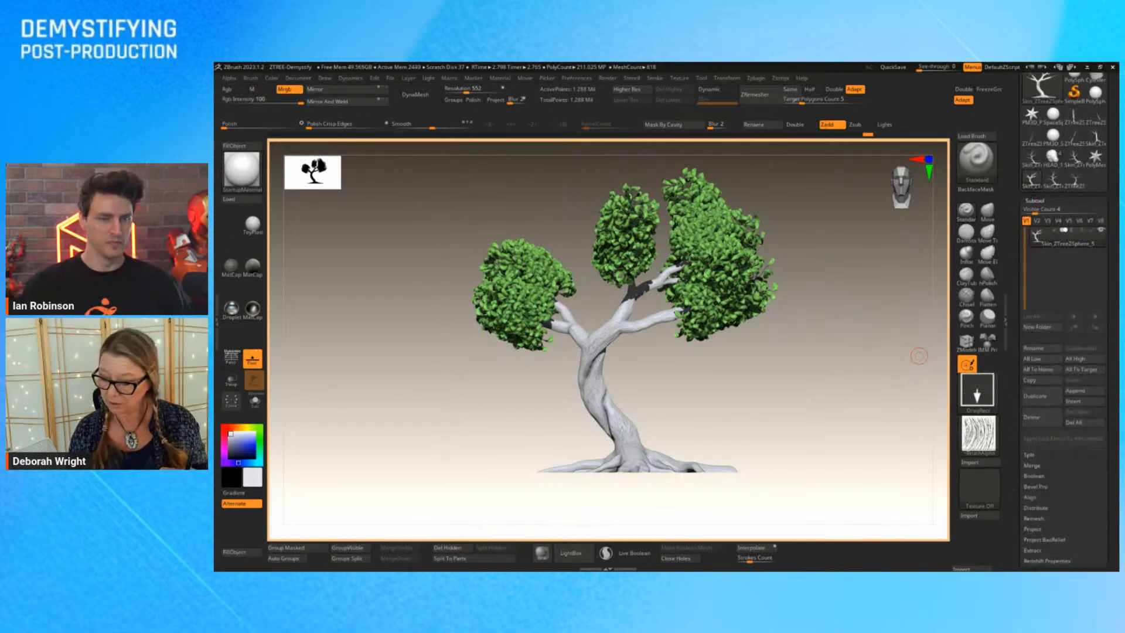
drag(1011, 511, 1011, 435)
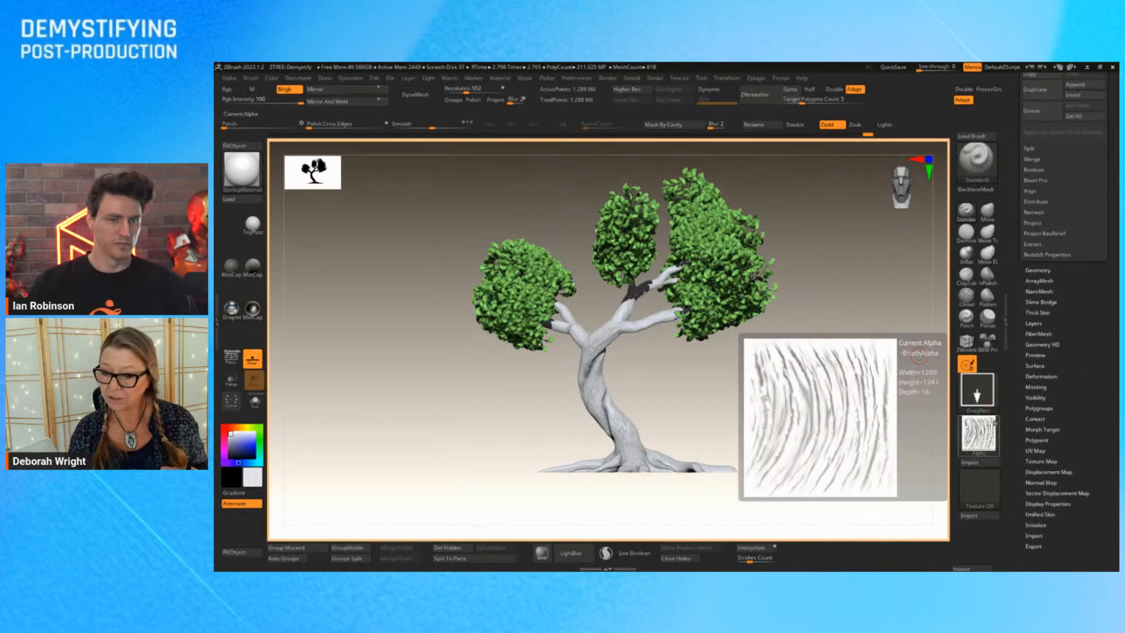
click(1038, 333)
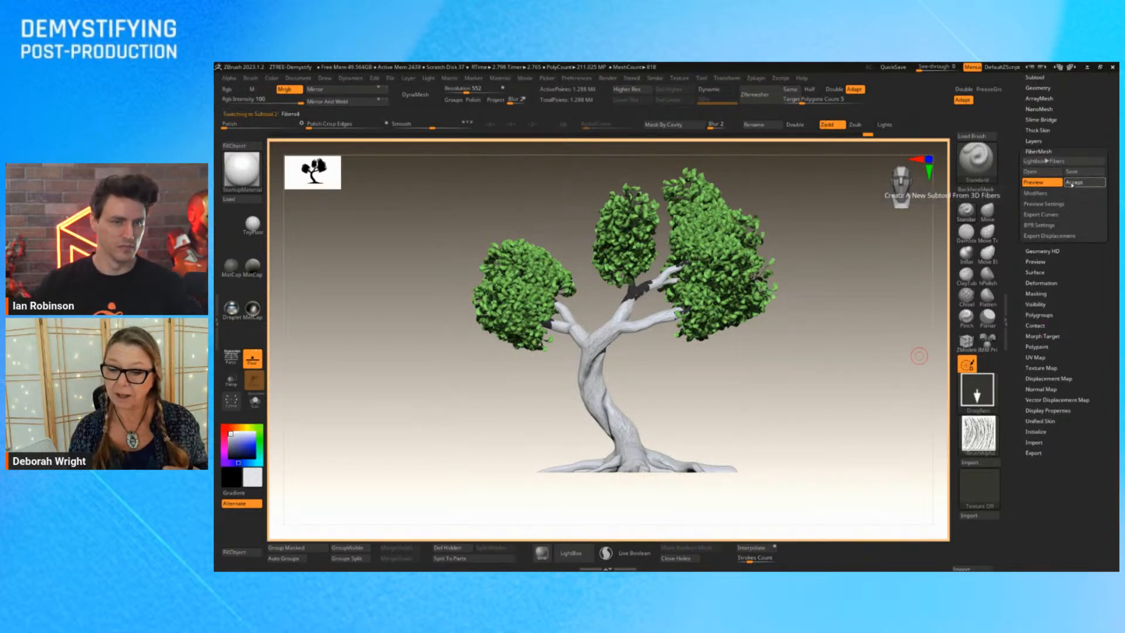
click(1073, 184)
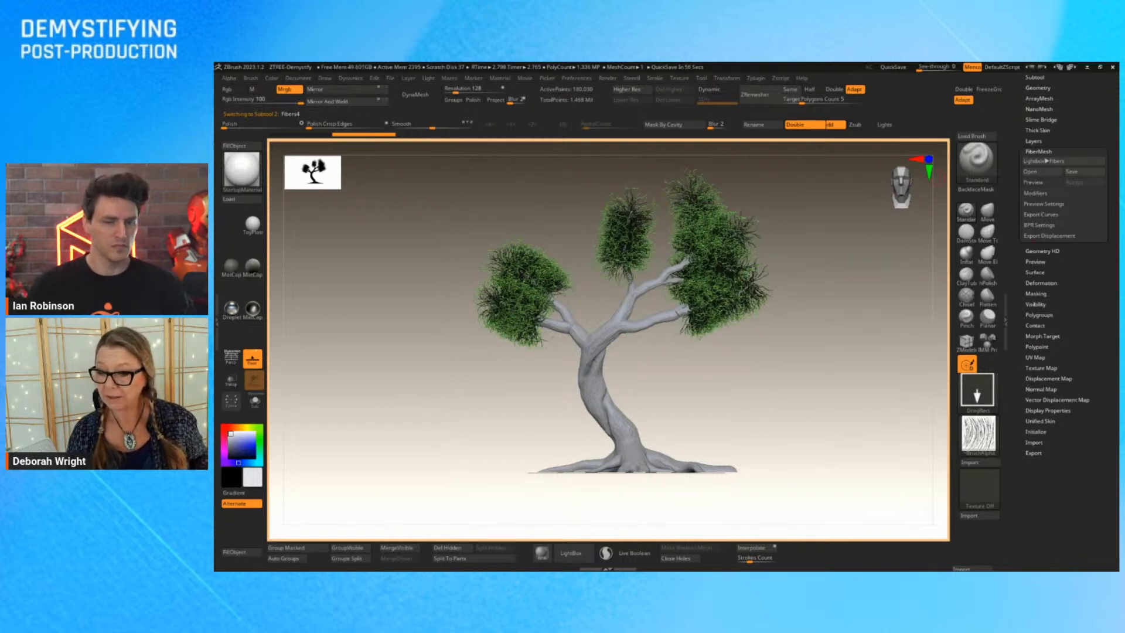
Append a Cylinder3D to the tree's subtools and make it the active subtool.
drag(1112, 176, 1112, 262)
click(1035, 163)
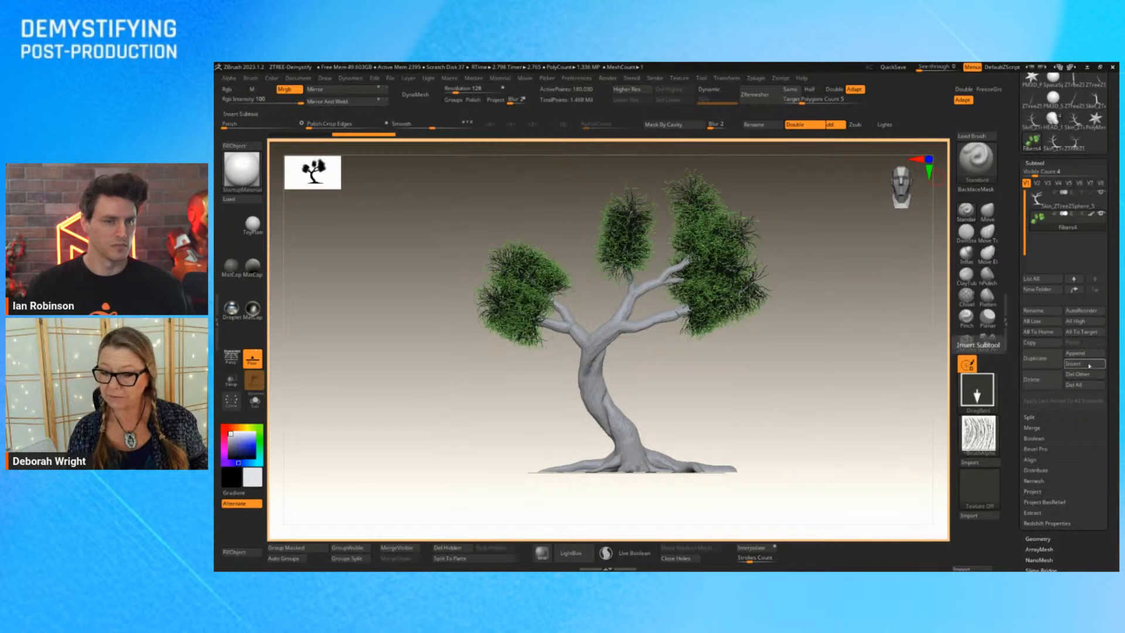
click(1075, 352)
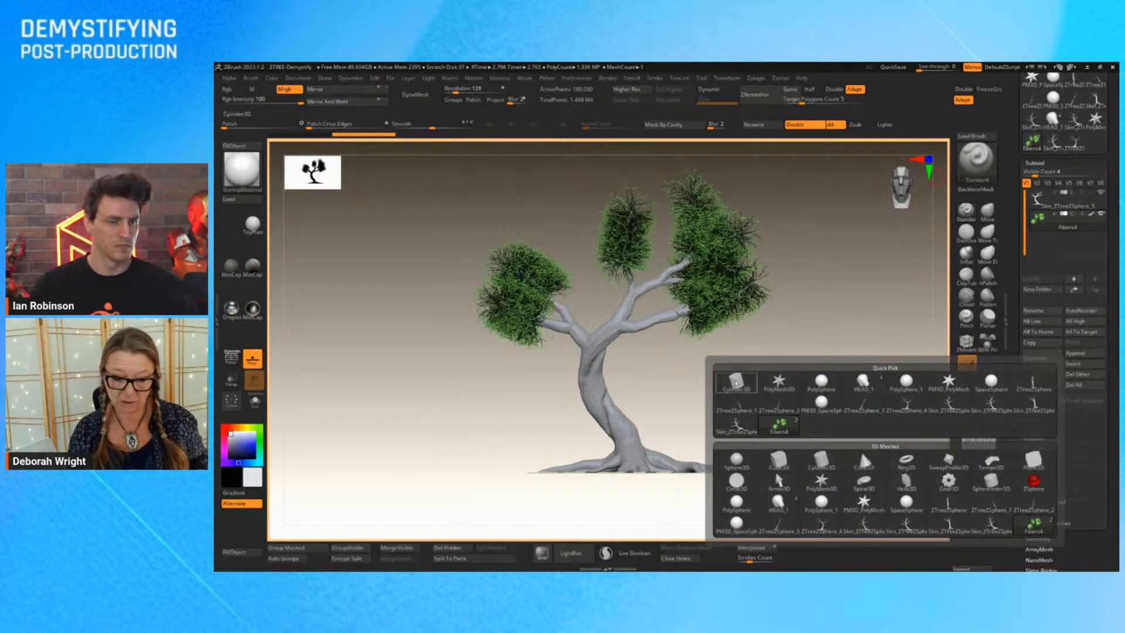
click(816, 457)
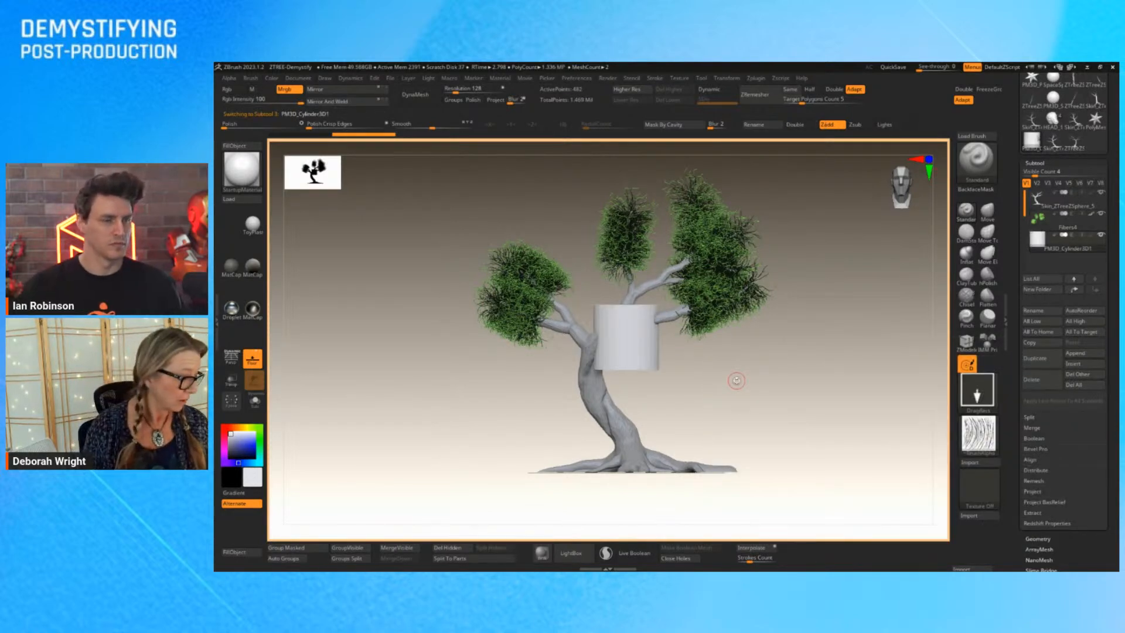
Reshape the cylinder into a wide, thin disc and lower it to sit beneath the tree's roots as a base.
key(w)
mouse_move(626, 337)
mouse_down()
mouse_move(627, 353)
mouse_move(698, 345)
mouse_move(821, 358)
mouse_up()
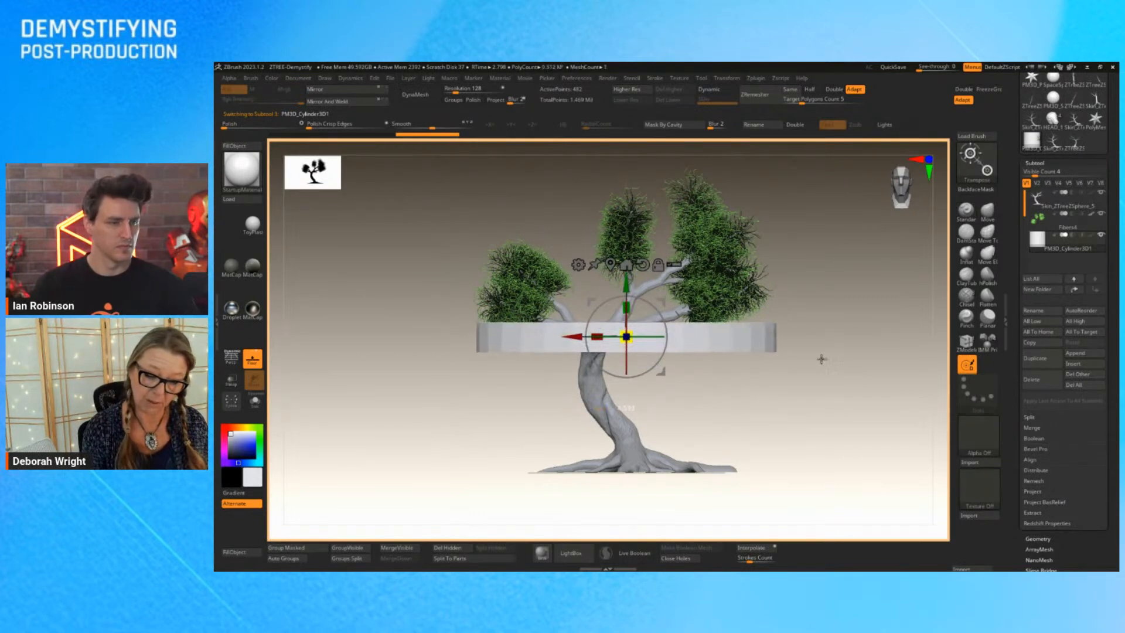
drag(626, 283, 626, 428)
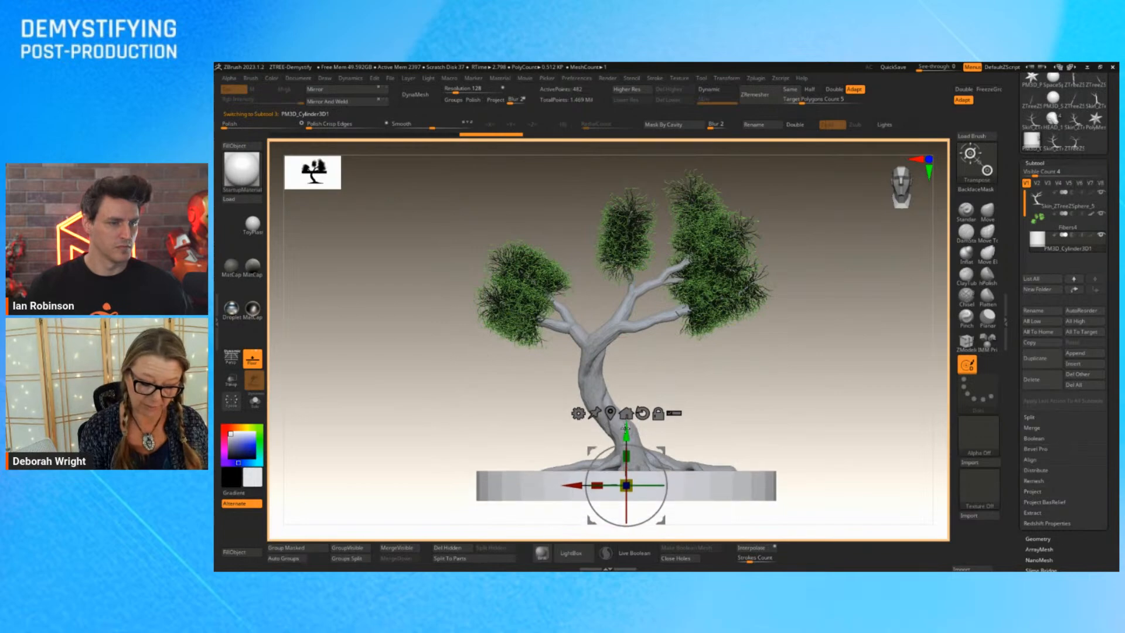
mouse_move(821, 472)
mouse_down()
mouse_move(821, 502)
mouse_move(828, 476)
mouse_up()
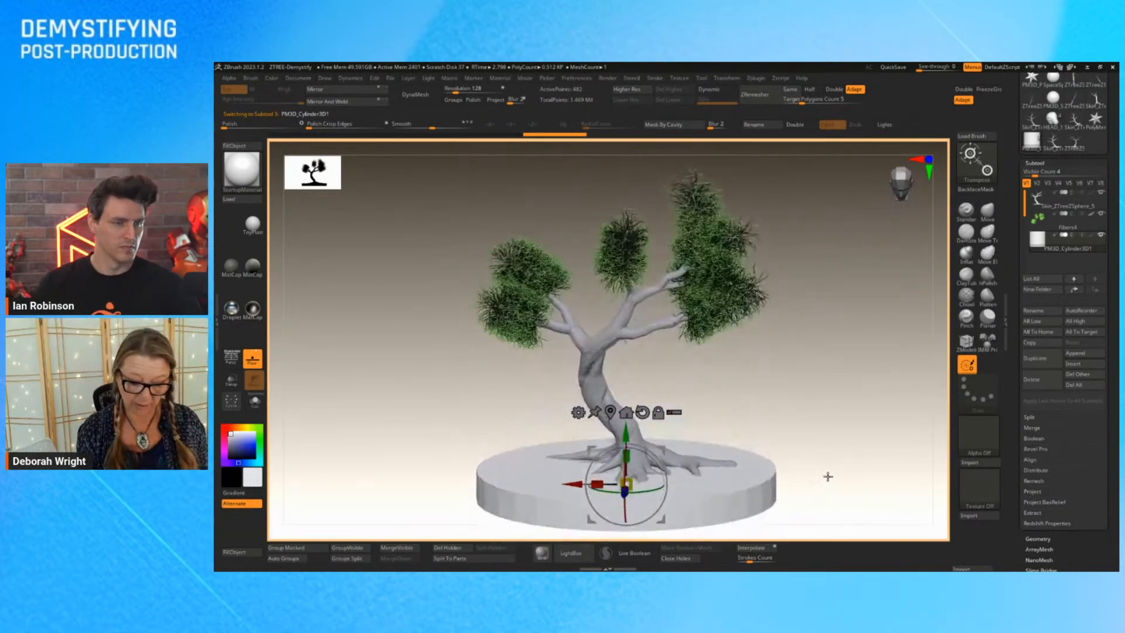
Subdivide the base disc twice, up to subdivision level 3.
key(ctrl)
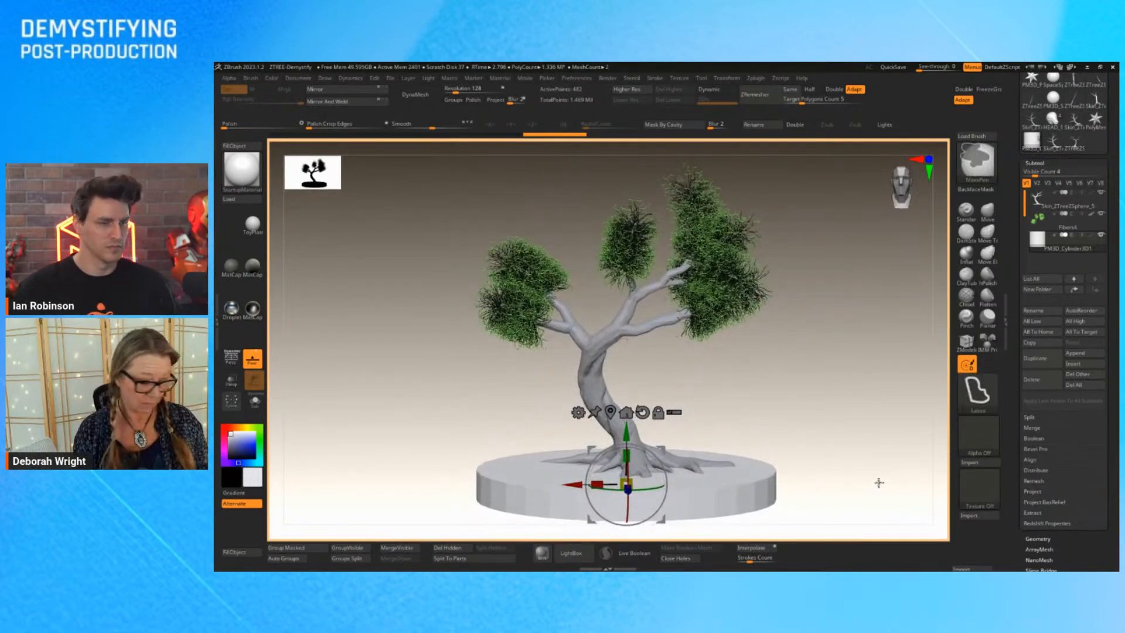
key(ctrl+d)
key(ctrl+d)
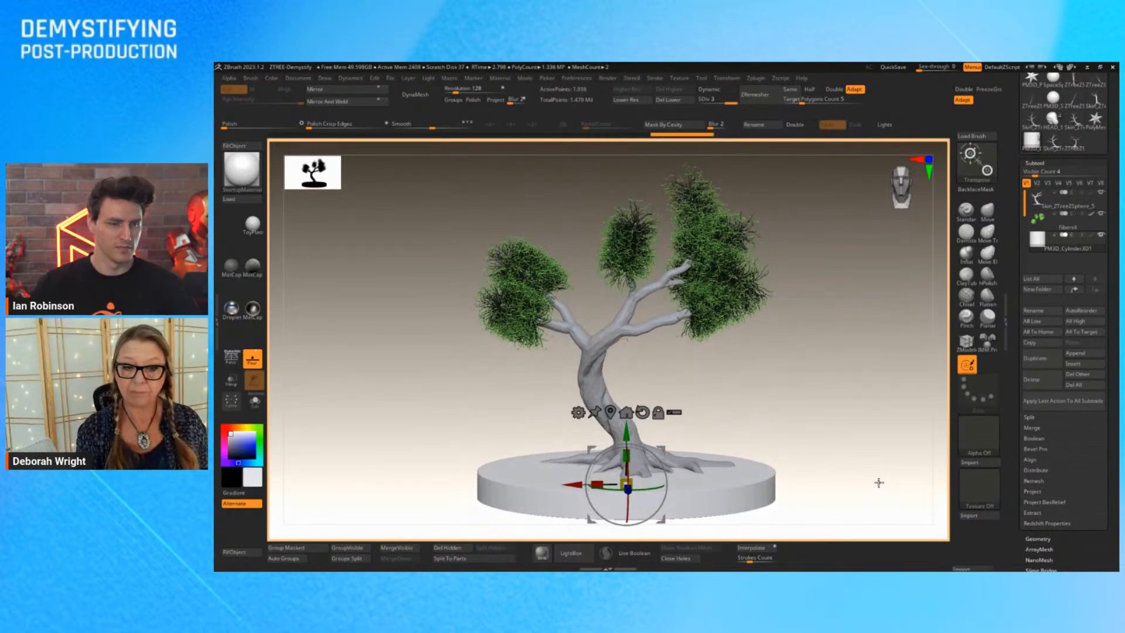
Try to convert the base disc to DynaMesh, declining to freeze its subdivision levels.
click(784, 151)
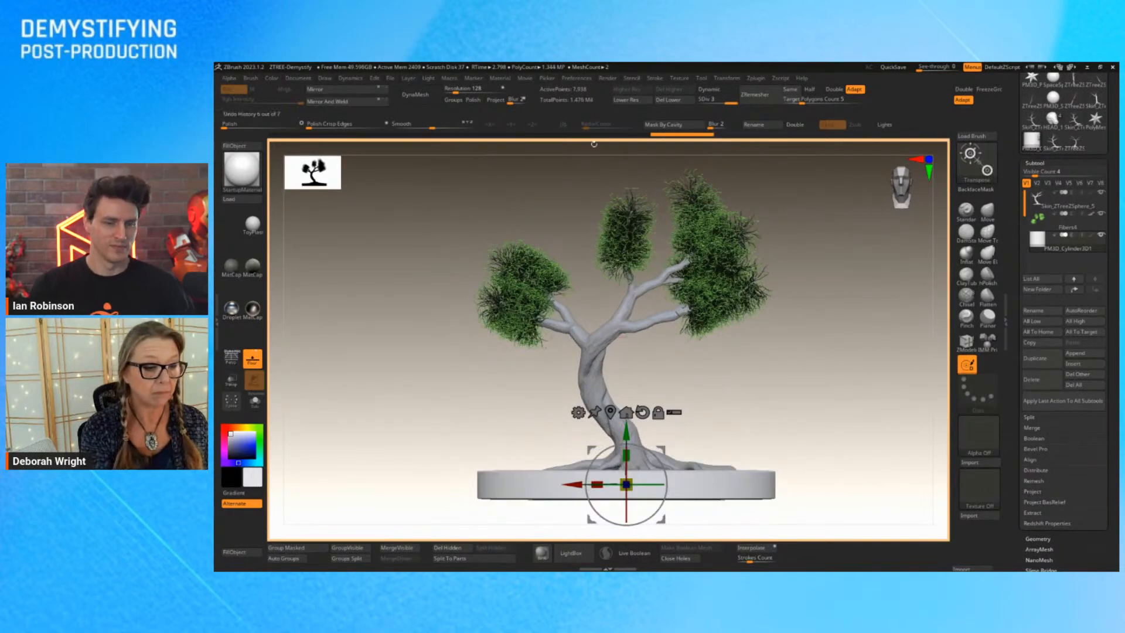
drag(455, 89, 465, 91)
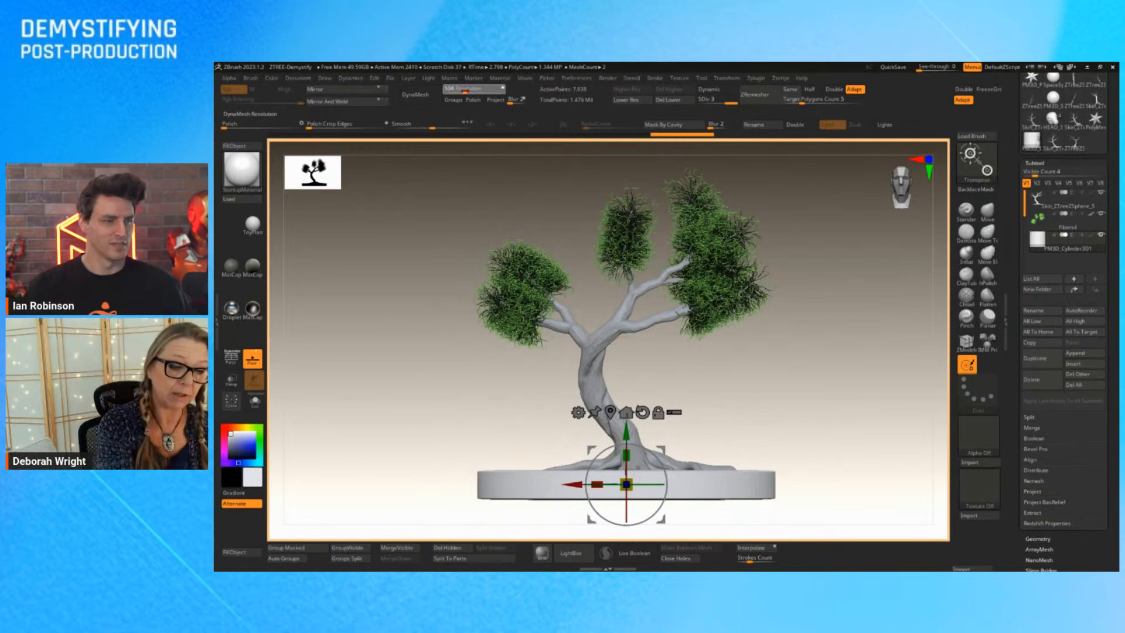
click(426, 94)
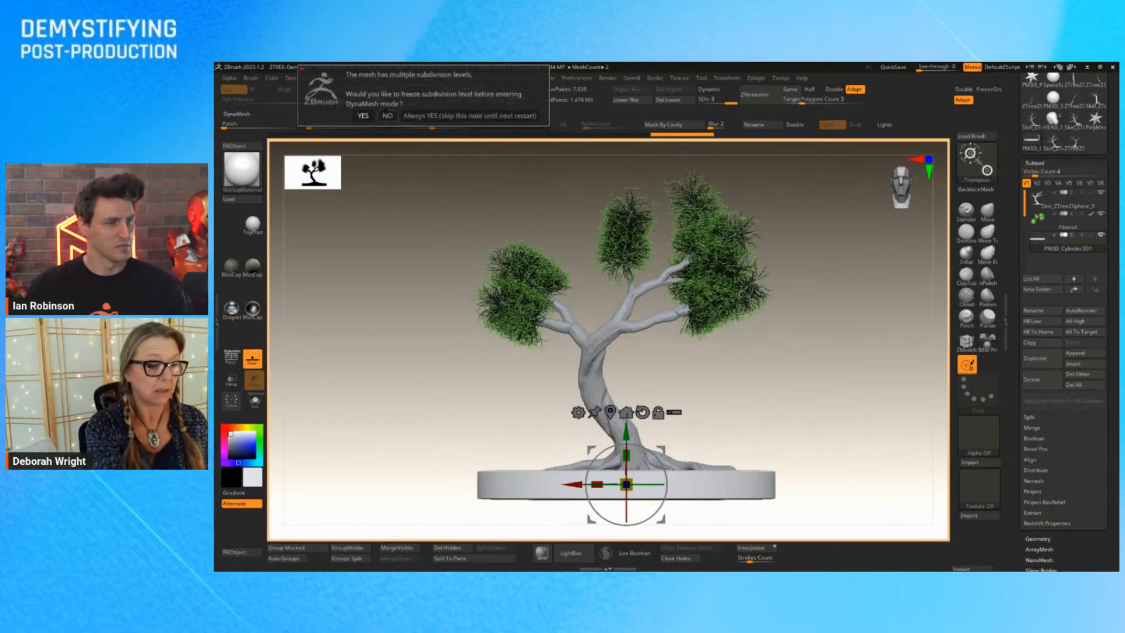
click(387, 115)
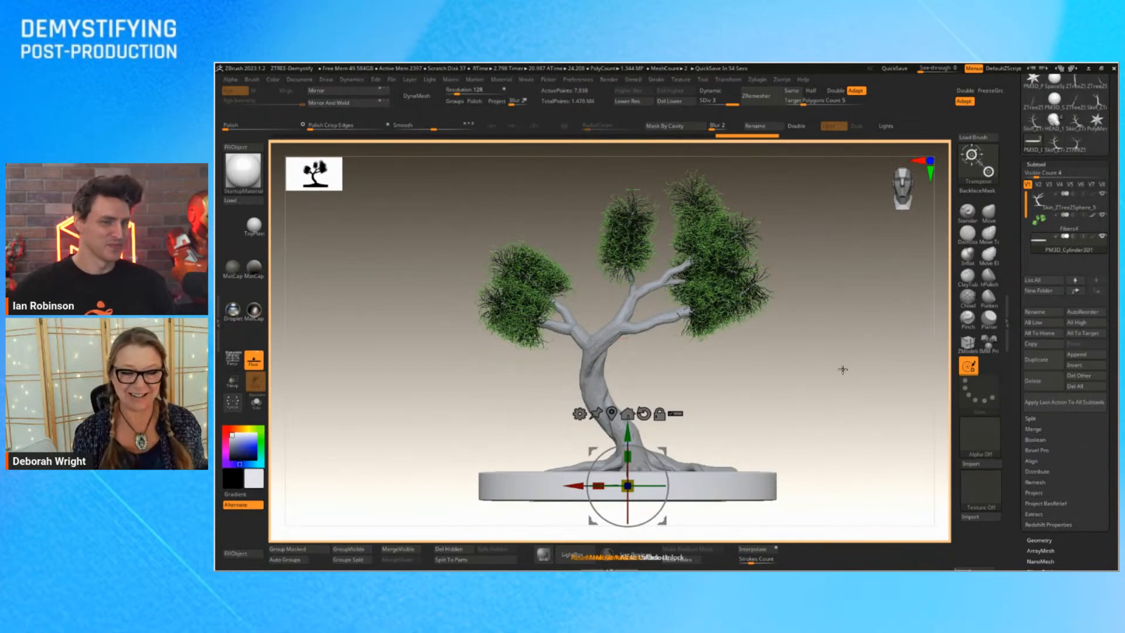
Choose a muted dark blue as the current colour and fill the base disc with it.
drag(840, 385, 869, 359)
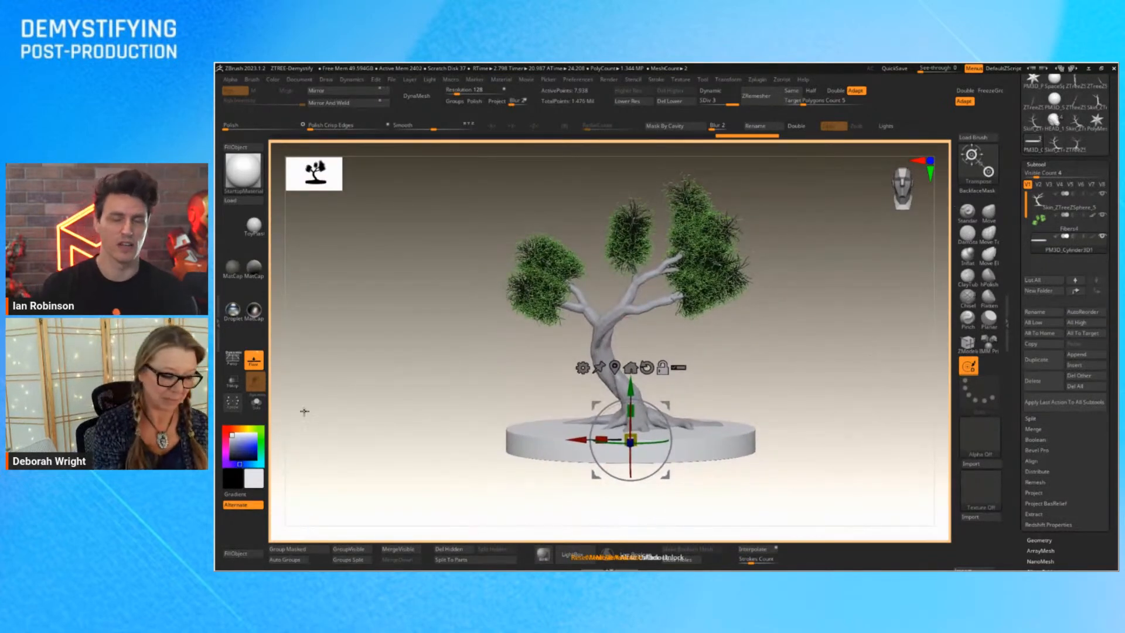
key(q)
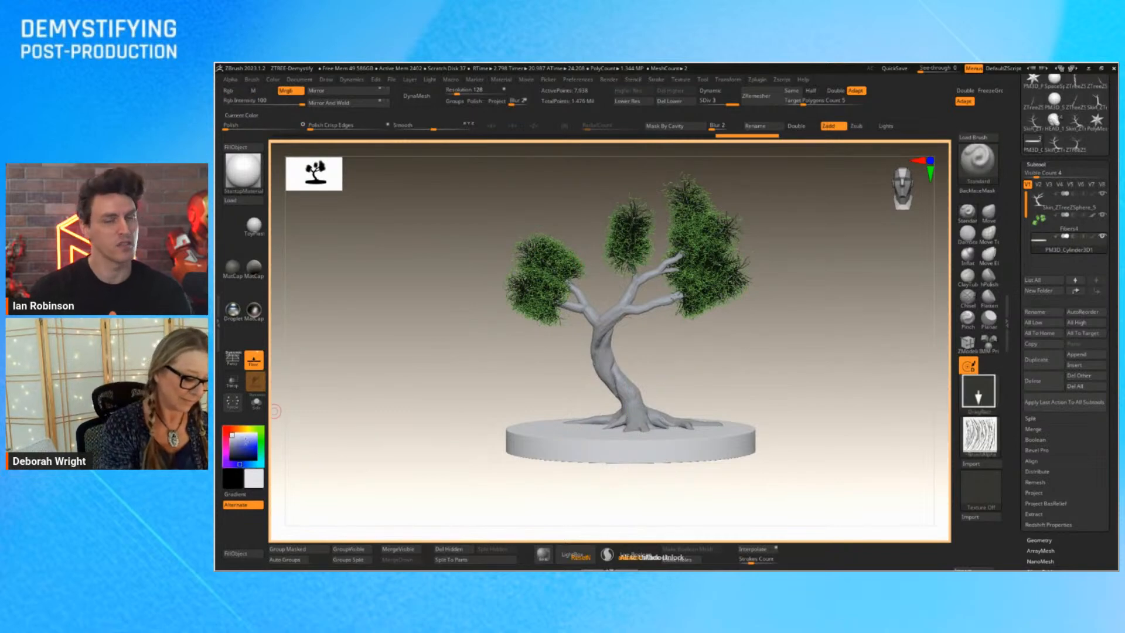
drag(232, 435, 240, 445)
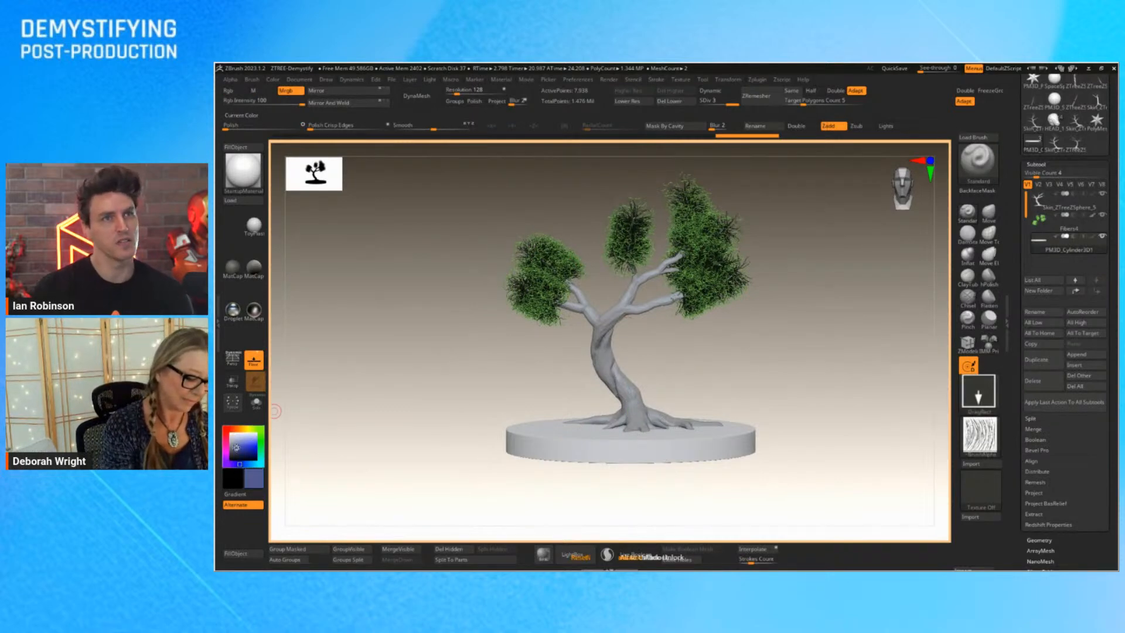
click(249, 148)
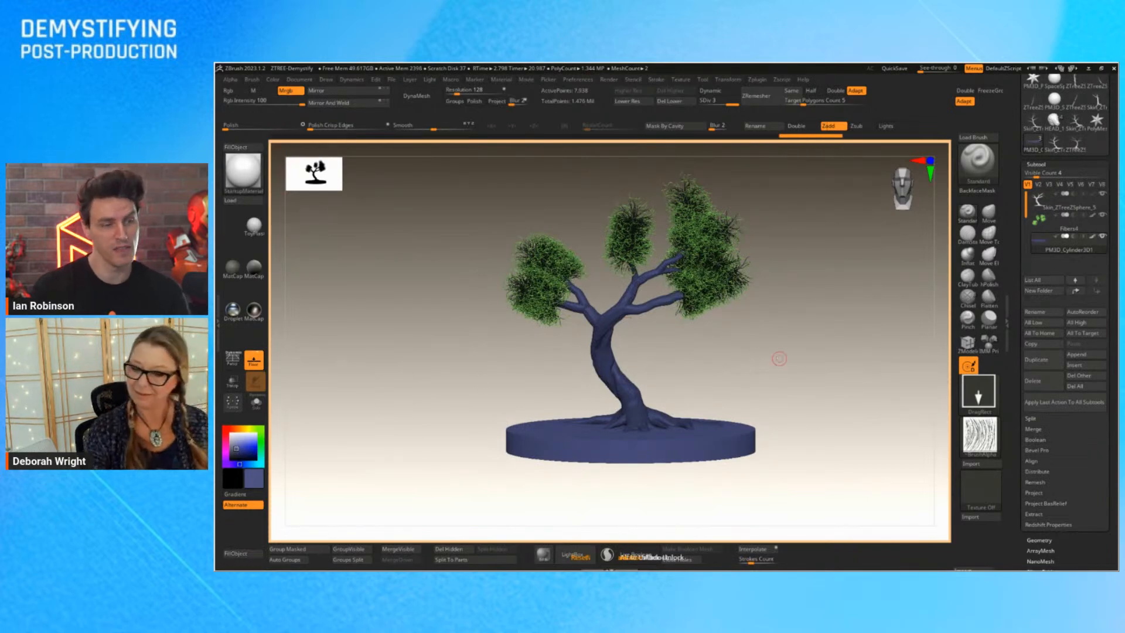
Select the tree subtool and colour the trunk and branches a pale cream.
click(1049, 204)
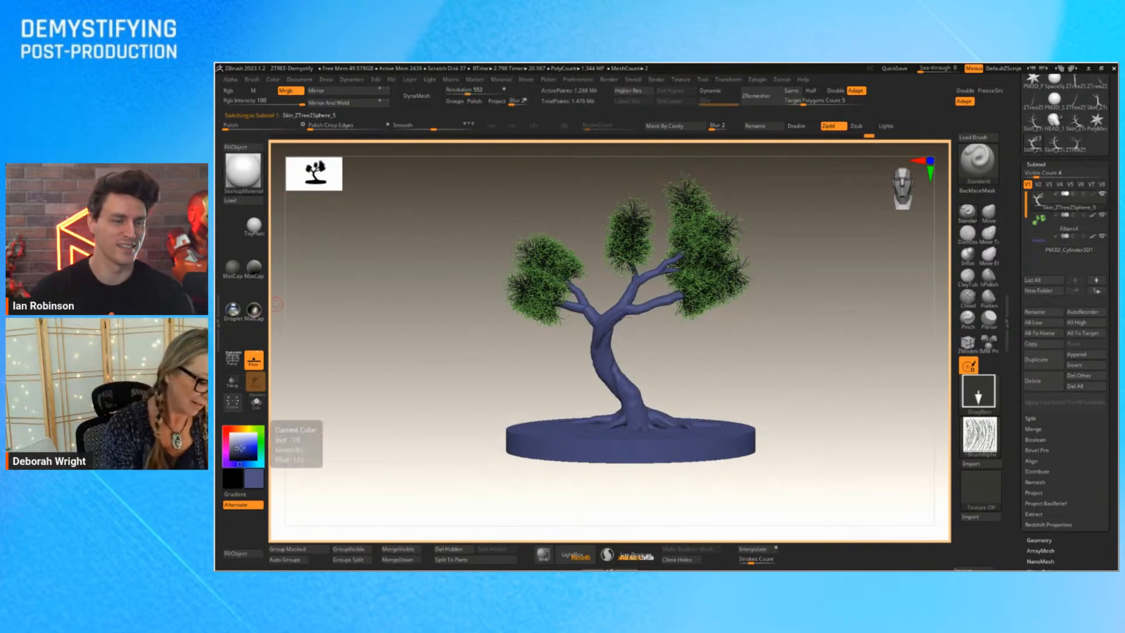
mouse_move(240, 455)
mouse_down()
mouse_move(257, 472)
mouse_move(243, 436)
mouse_up()
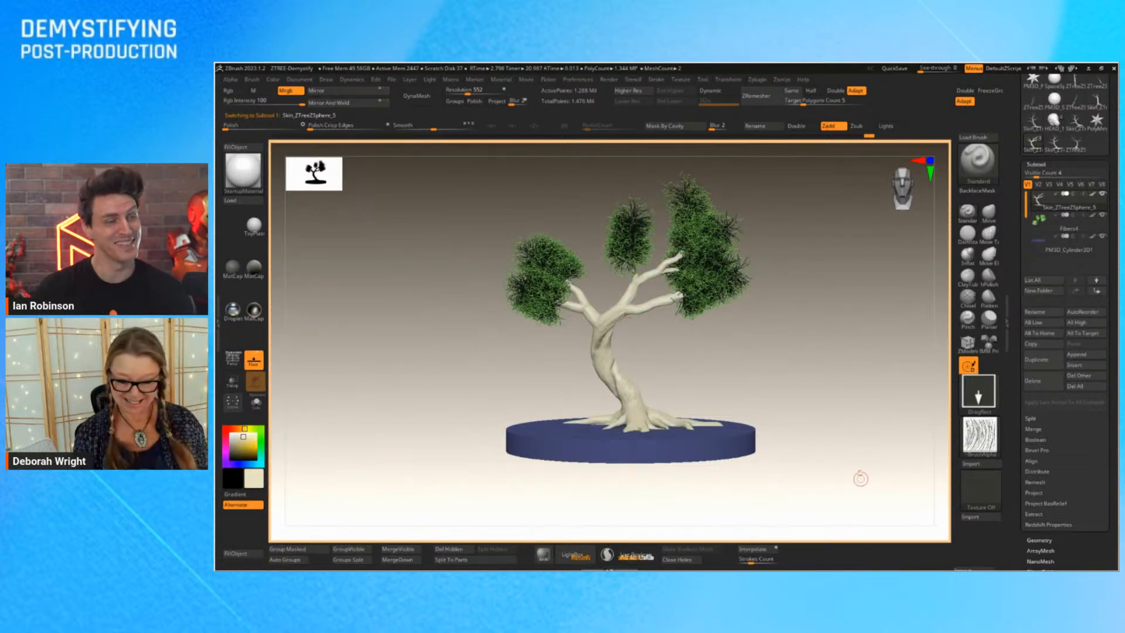
mouse_move(859, 472)
mouse_down()
mouse_move(849, 485)
mouse_move(864, 465)
mouse_up()
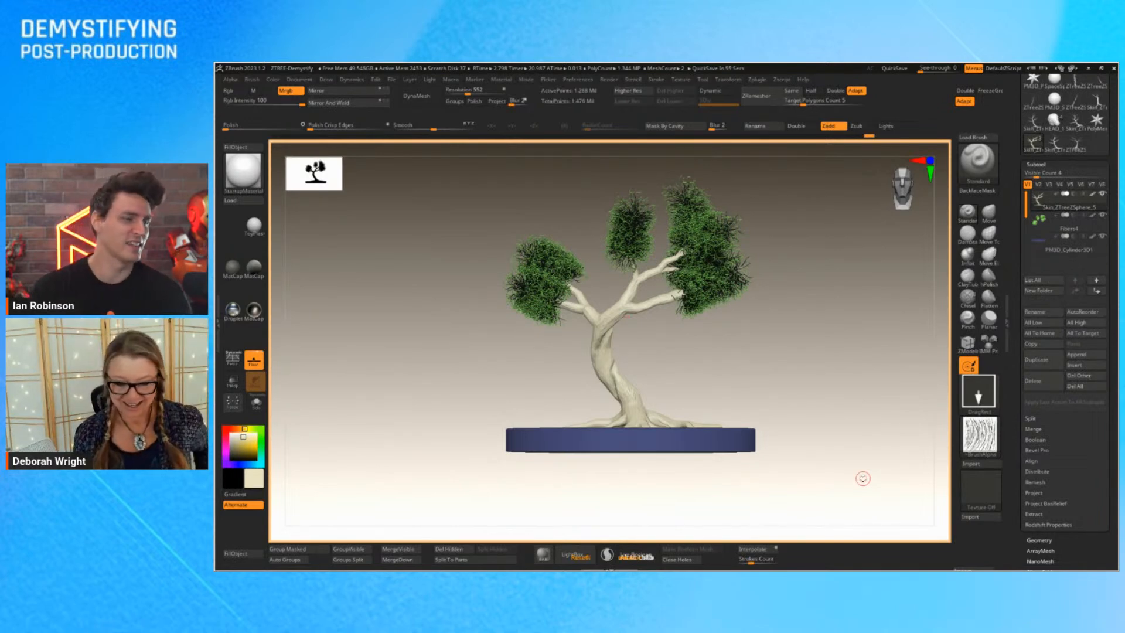
drag(808, 459, 803, 482)
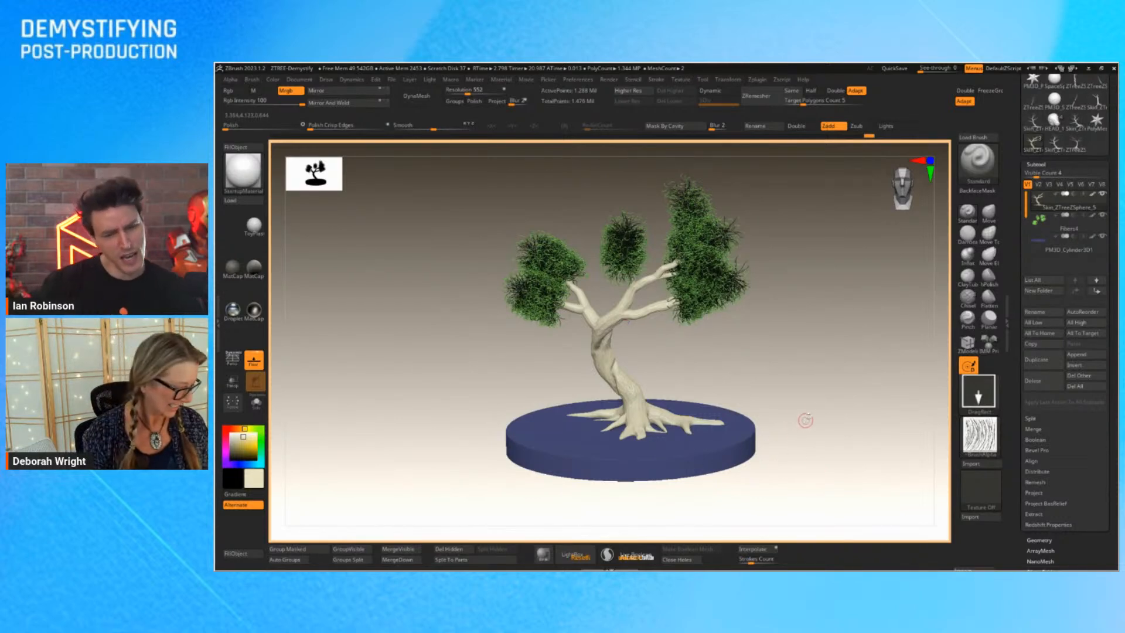
Select the base disc and paint a mask on its surface around the tree's roots.
drag(813, 404, 821, 432)
key(ctrl)
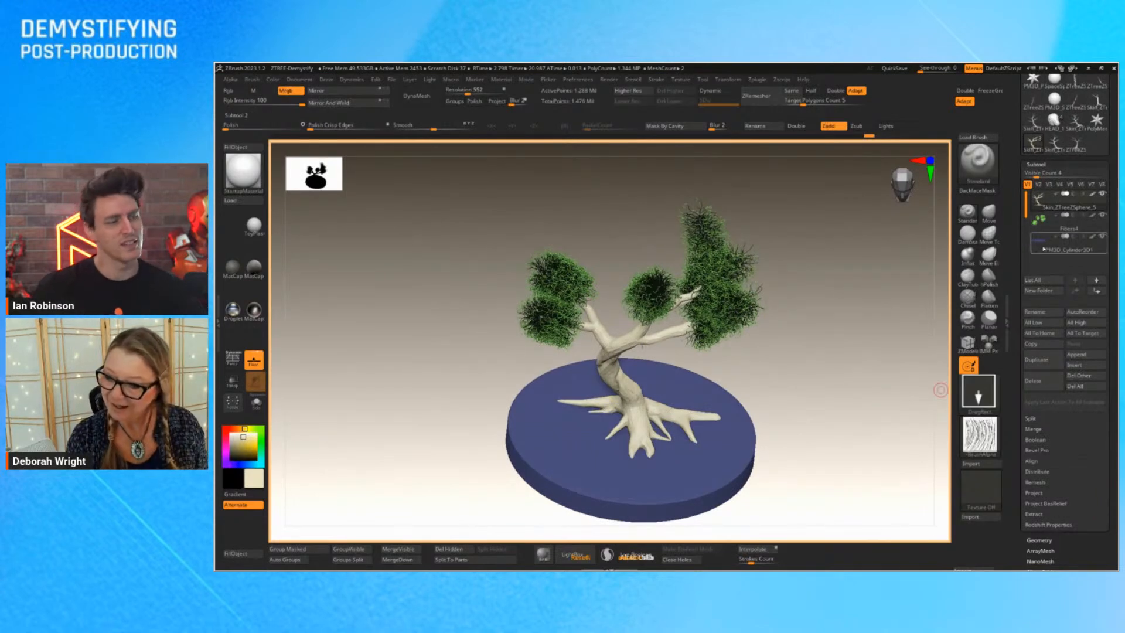
click(1046, 247)
key(ctrl)
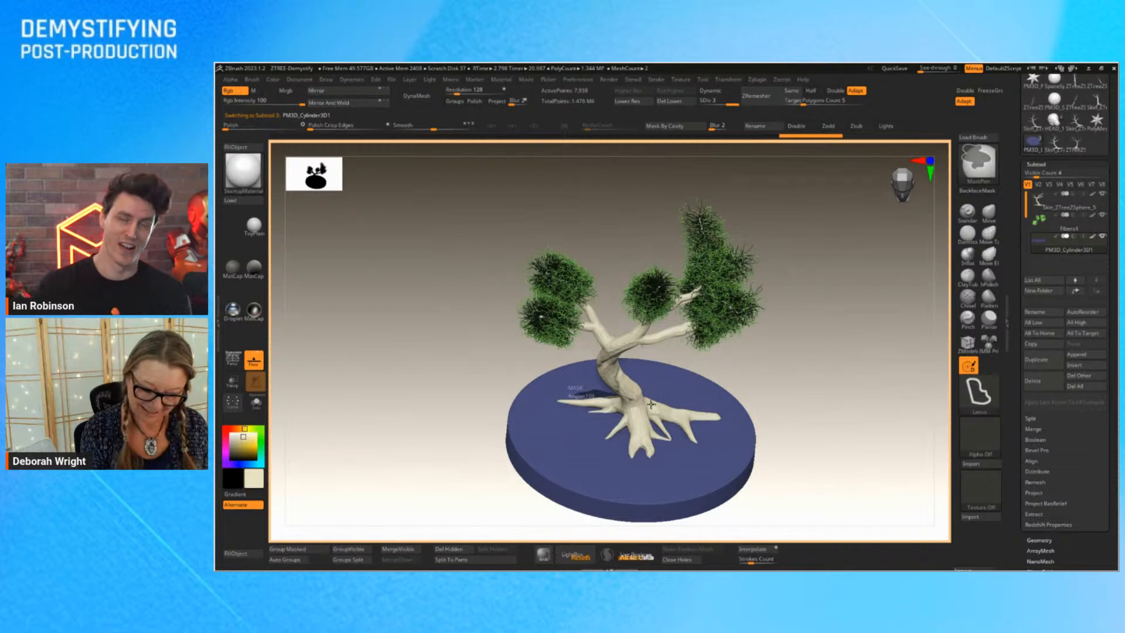
mouse_move(651, 404)
ctrl+mouse_down()
mouse_move(571, 388)
mouse_move(586, 413)
ctrl+mouse_up()
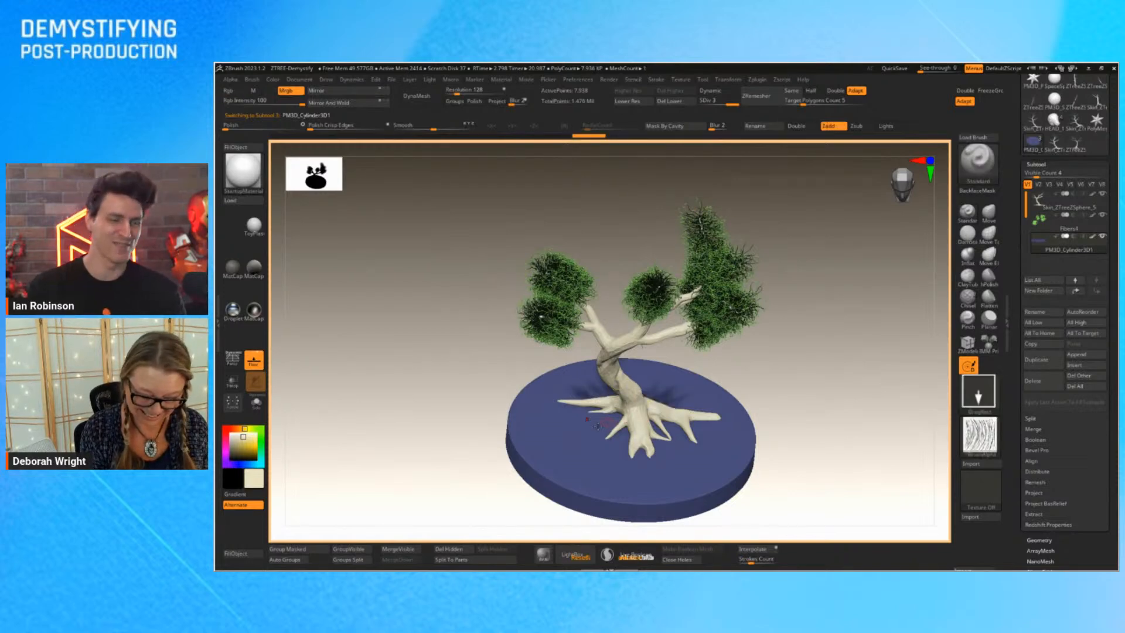
key(ctrl)
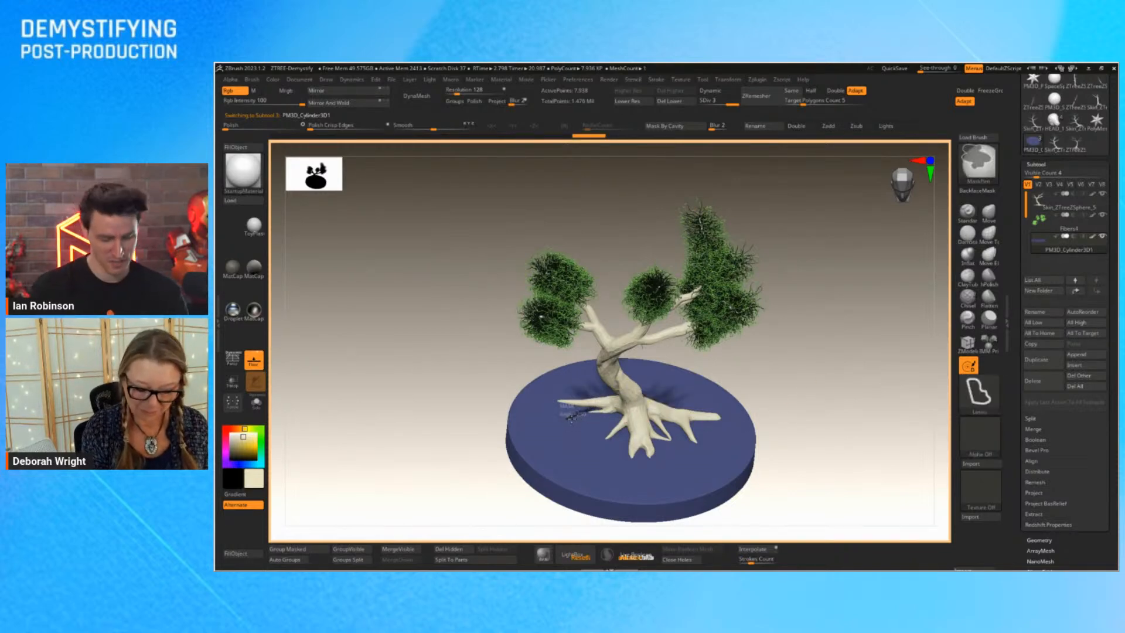
mouse_move(611, 440)
ctrl+alt+mouse_down()
mouse_move(661, 436)
mouse_move(689, 413)
mouse_move(563, 412)
mouse_move(586, 434)
ctrl+alt+mouse_up()
drag(828, 397, 853, 434)
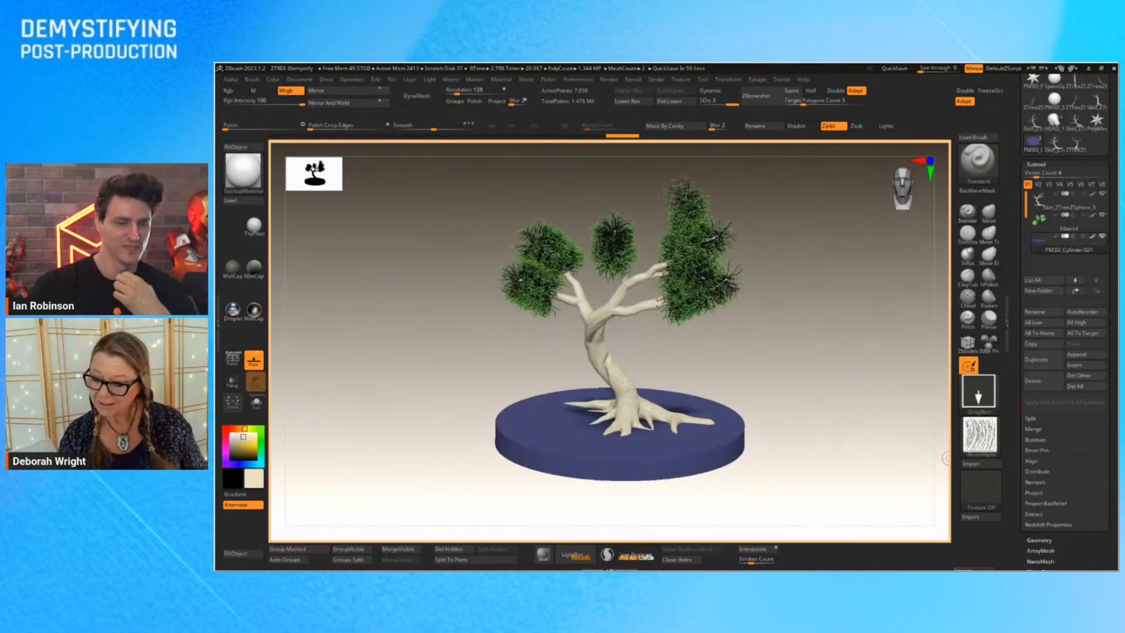
Load the mAXON-tREE-rEDyELLOW_wEIRDgRASS fiber preset from the FIBERS folder to preview grass on the masked part of the disc.
drag(1020, 407, 1023, 353)
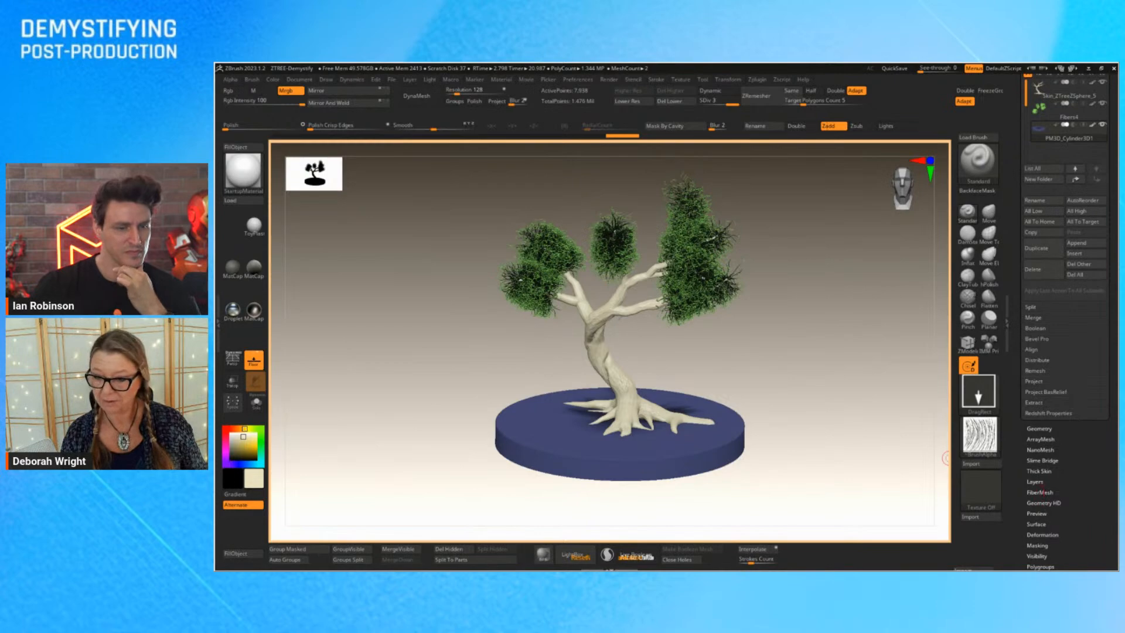
click(1039, 492)
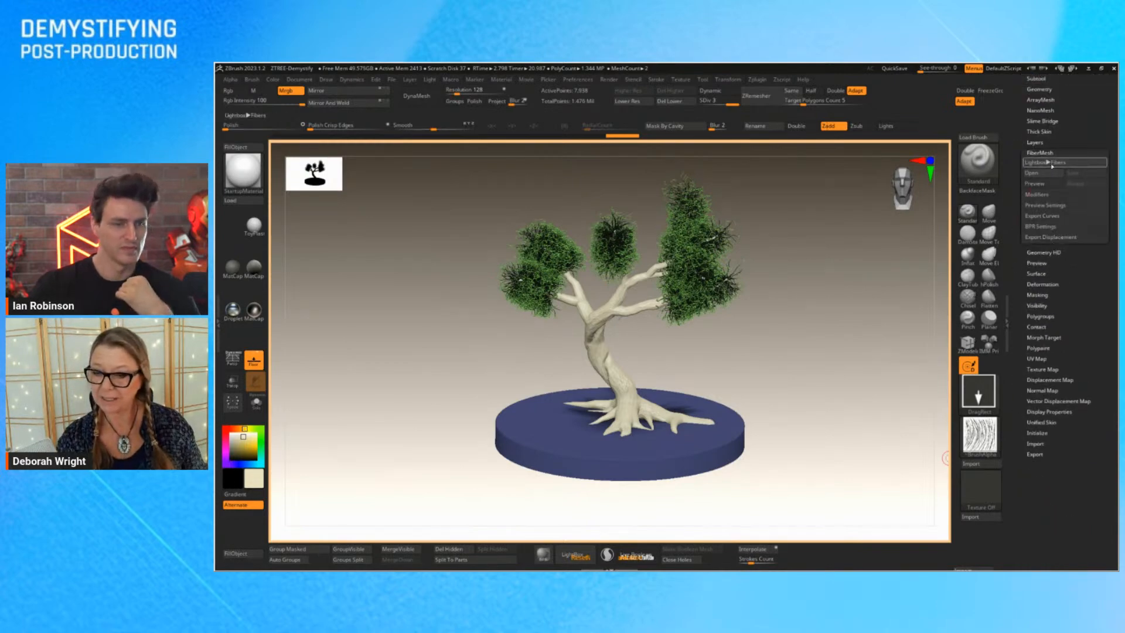
click(1043, 172)
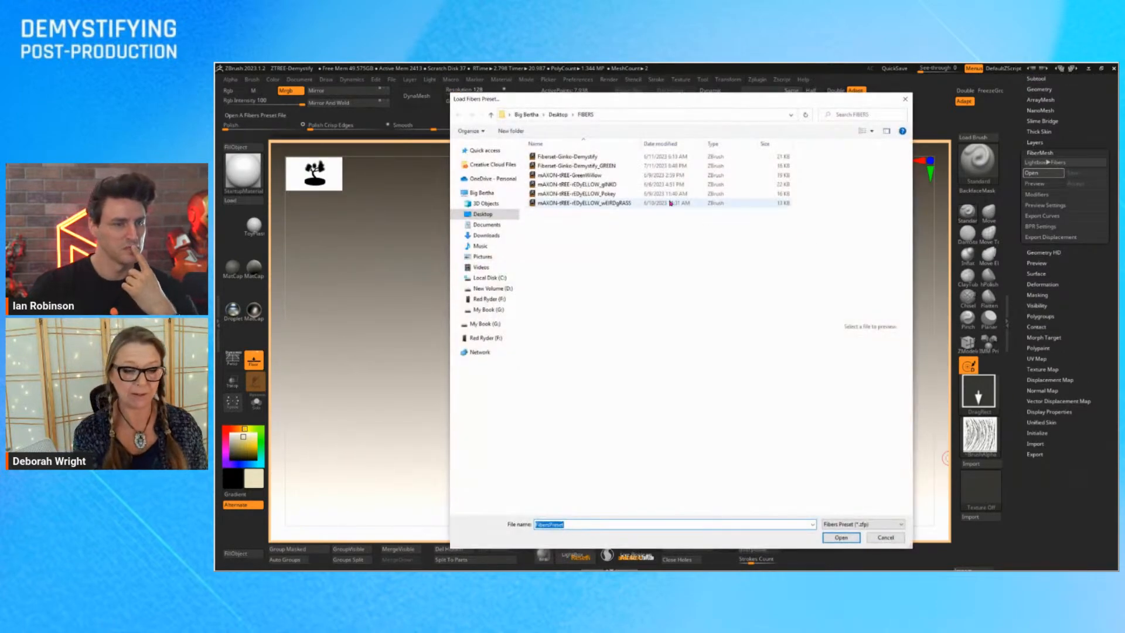
click(609, 201)
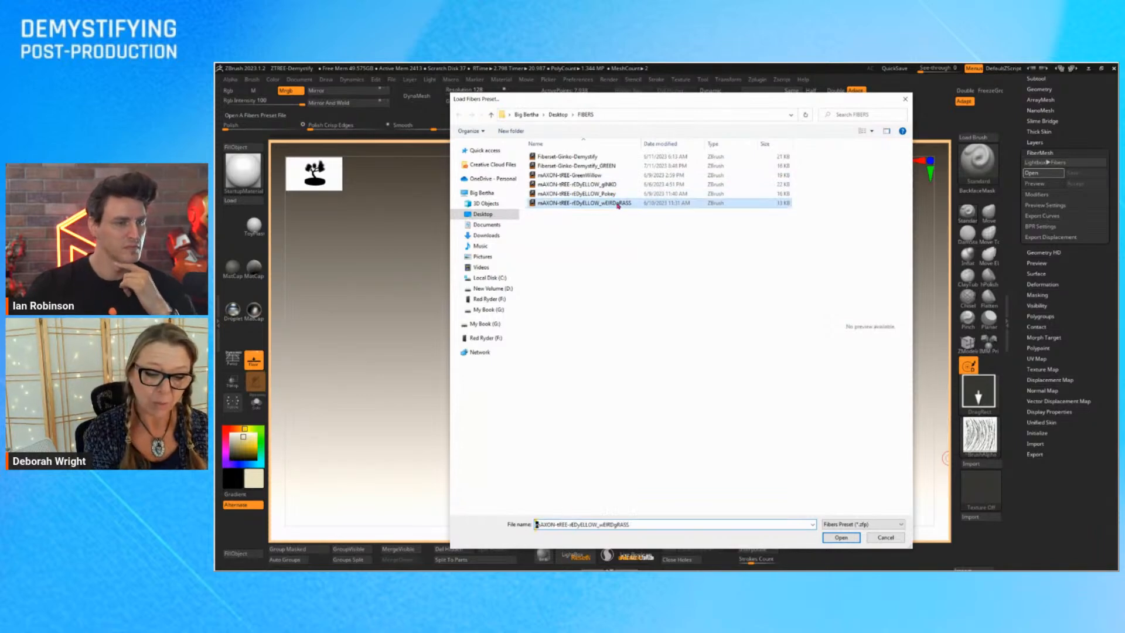
click(842, 537)
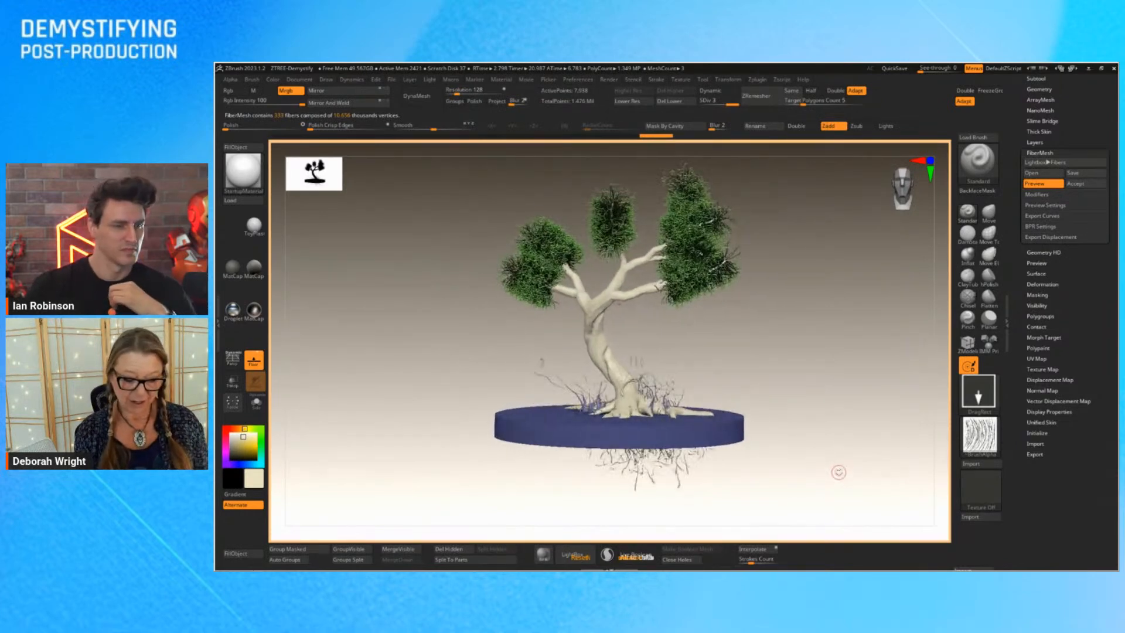
mouse_move(781, 446)
mouse_down()
mouse_move(788, 384)
mouse_move(781, 467)
mouse_up()
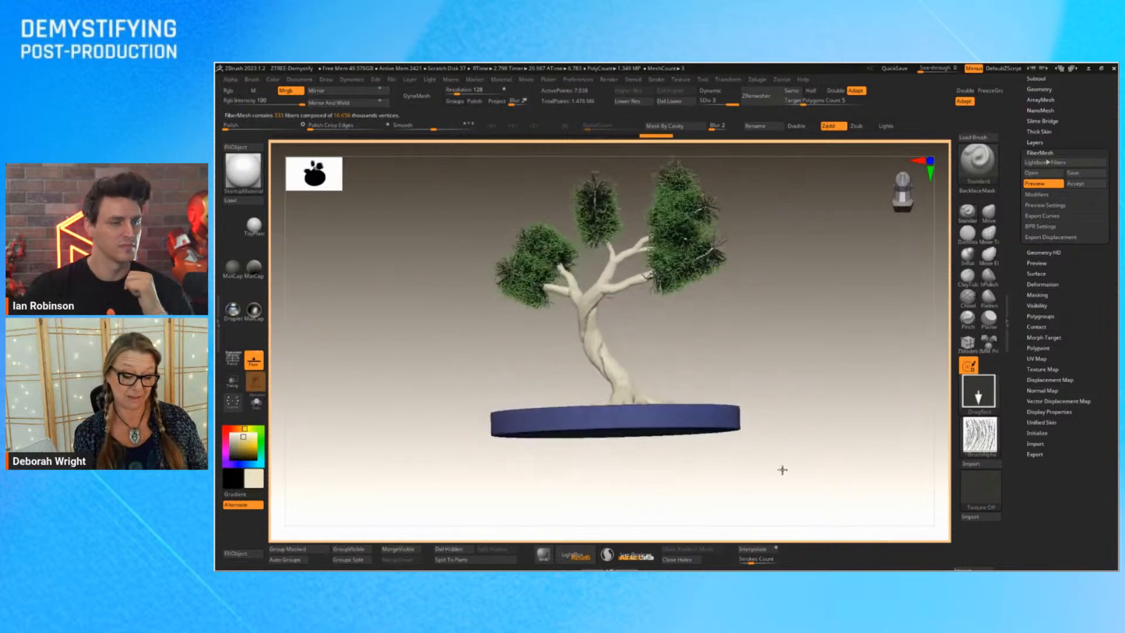
Clear the disc's mask to drop the grass preview, and lasso a new mask over the disc's top surface only.
key(ctrl)
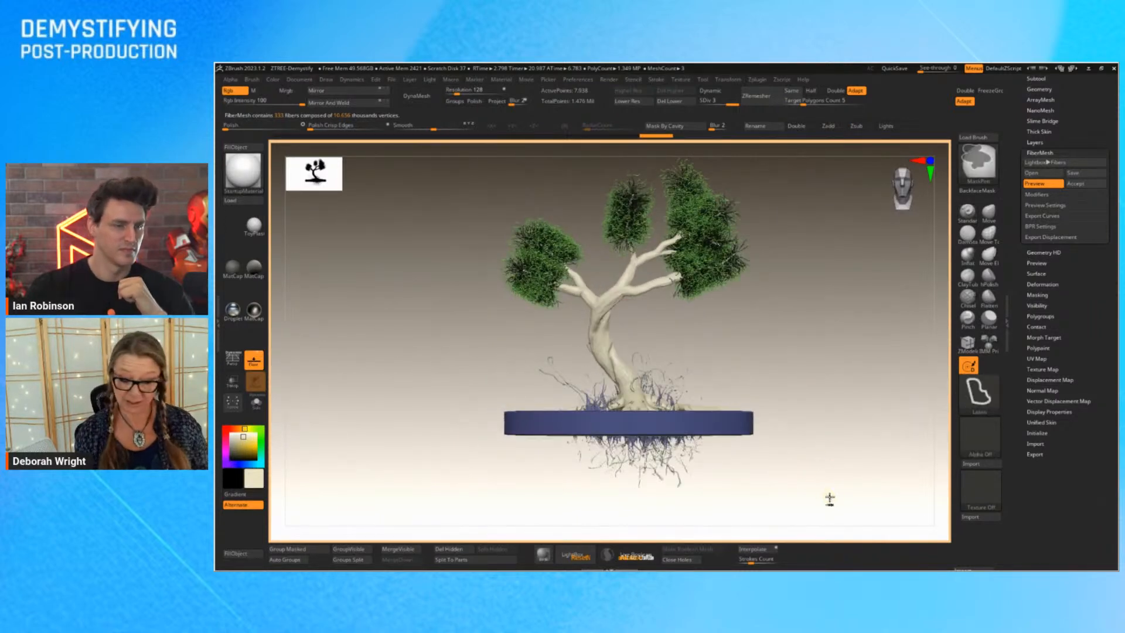
mouse_move(830, 482)
ctrl+mouse_down()
mouse_move(741, 426)
mouse_move(536, 422)
mouse_move(598, 540)
mouse_move(674, 545)
ctrl+mouse_up()
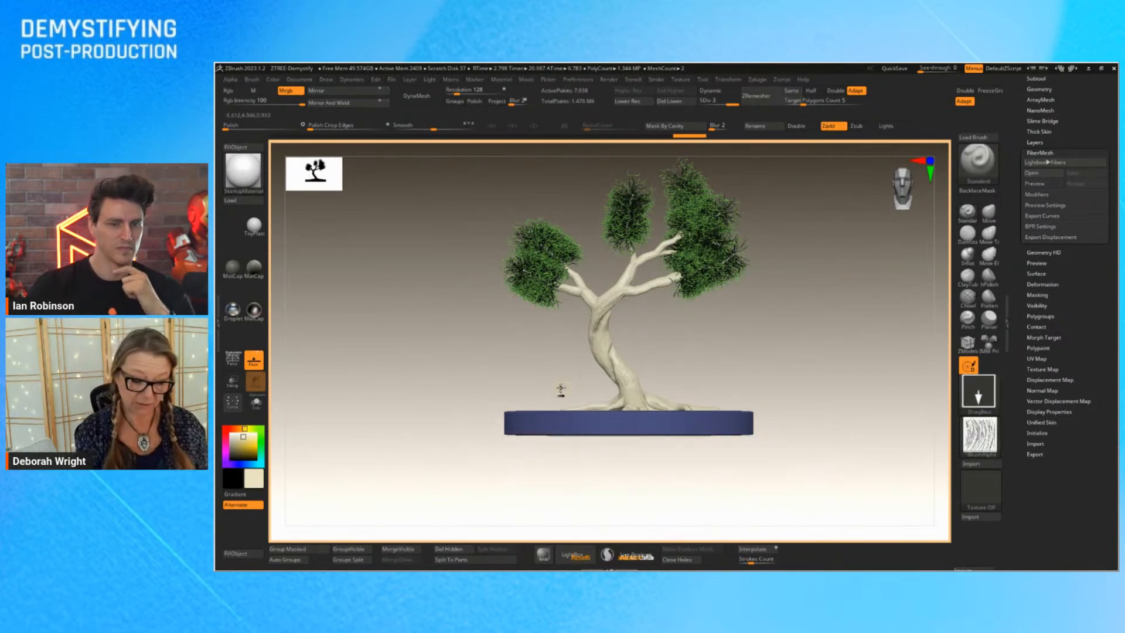
key(ctrl)
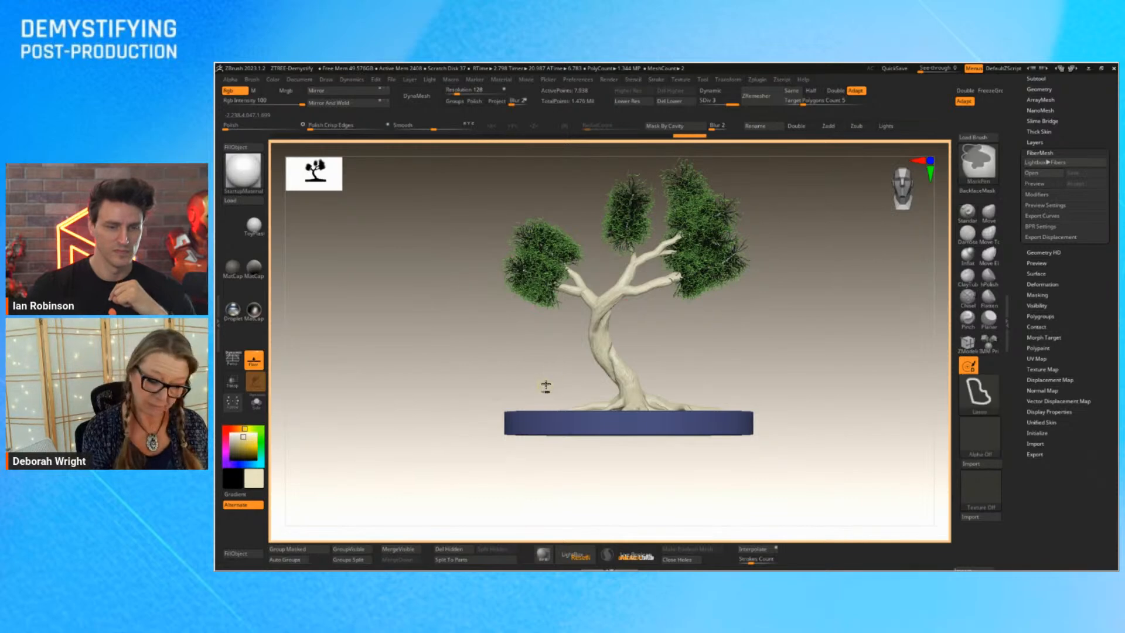
mouse_move(546, 386)
ctrl+mouse_down()
mouse_move(548, 412)
mouse_move(743, 403)
mouse_move(799, 416)
mouse_move(804, 399)
mouse_move(843, 436)
ctrl+mouse_up()
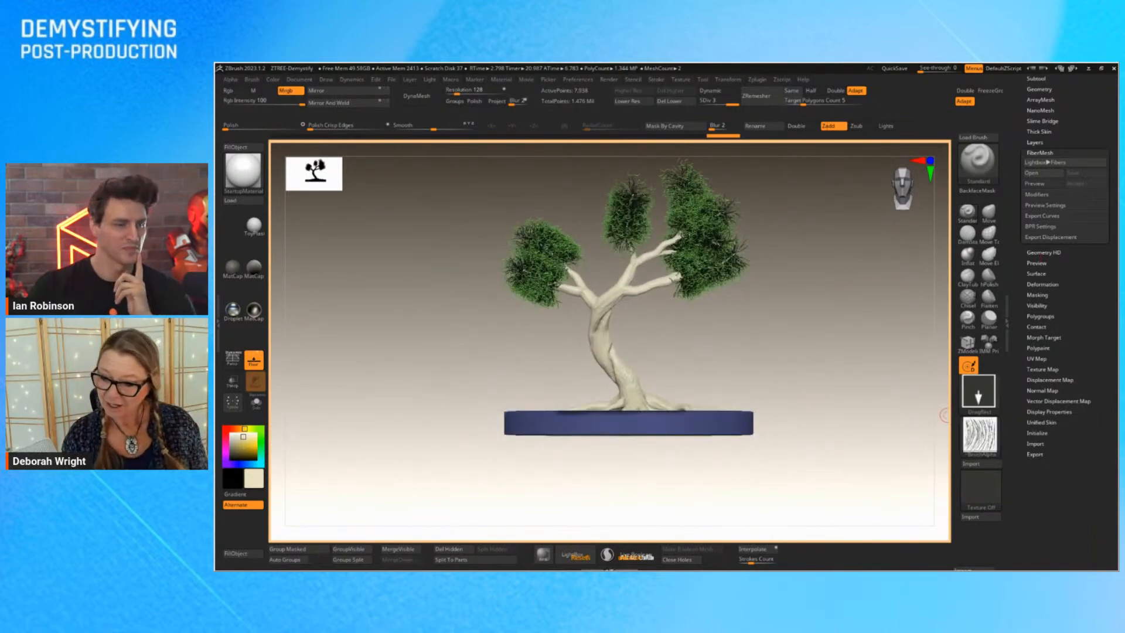
Trim the outer edges of the disc's mask so that it covers only the area around the tree's roots.
drag(792, 369, 793, 416)
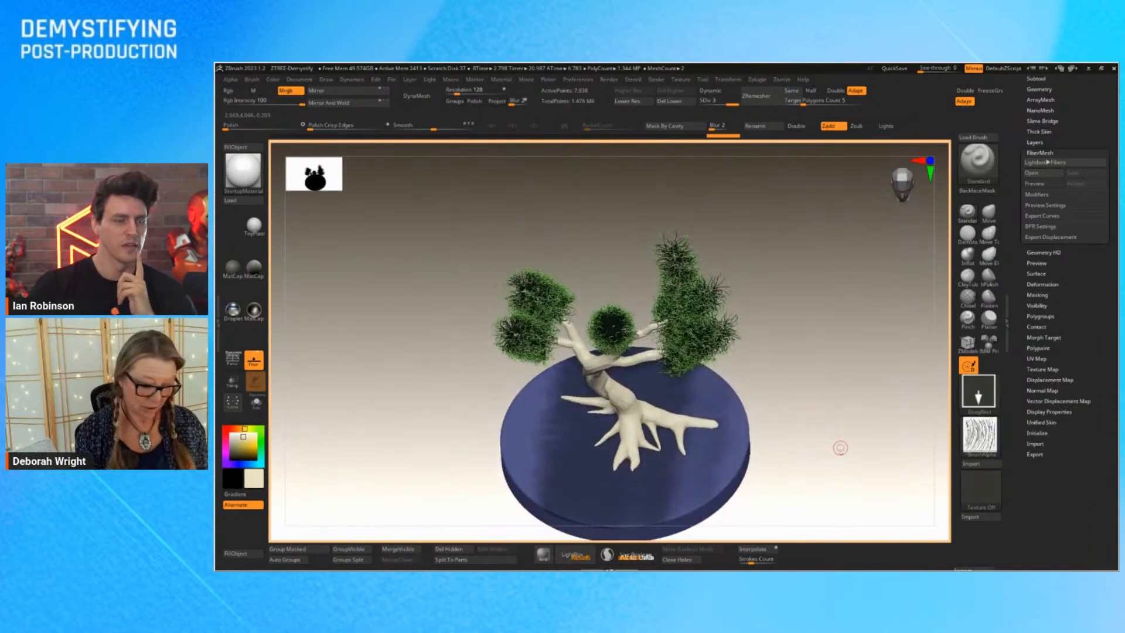
alt+drag(840, 447, 818, 414)
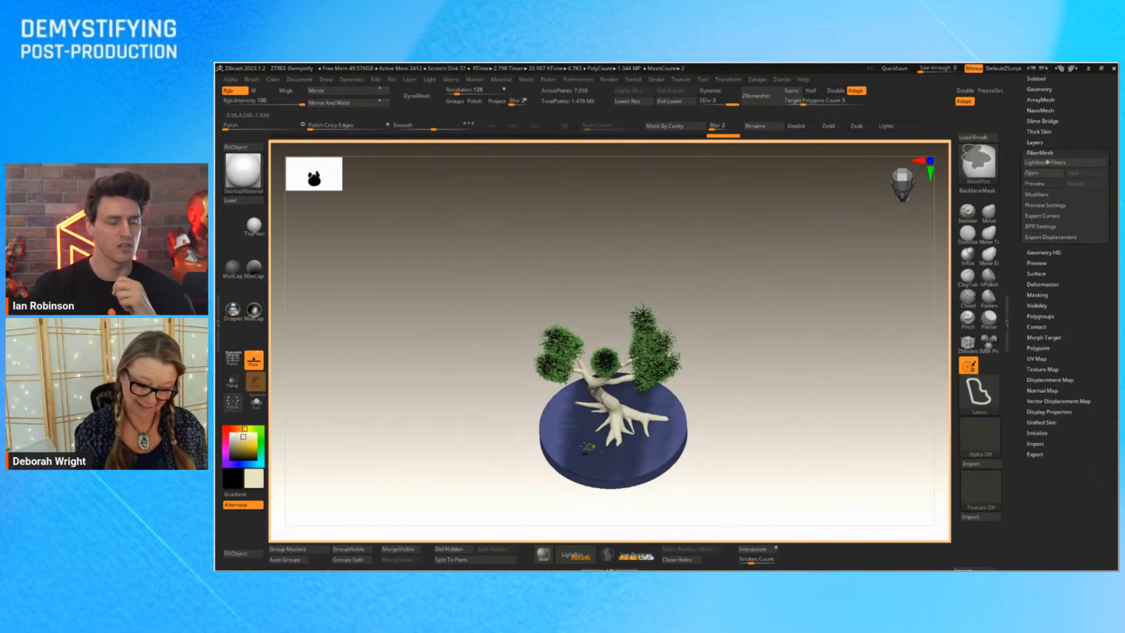
mouse_move(547, 422)
ctrl+mouse_down()
mouse_move(571, 463)
mouse_move(636, 465)
mouse_move(583, 518)
mouse_move(527, 452)
ctrl+mouse_up()
mouse_move(712, 426)
mouse_down()
mouse_move(745, 402)
mouse_move(740, 415)
mouse_up()
mouse_move(555, 383)
ctrl+alt+mouse_down()
mouse_move(691, 372)
mouse_move(566, 331)
ctrl+alt+mouse_up()
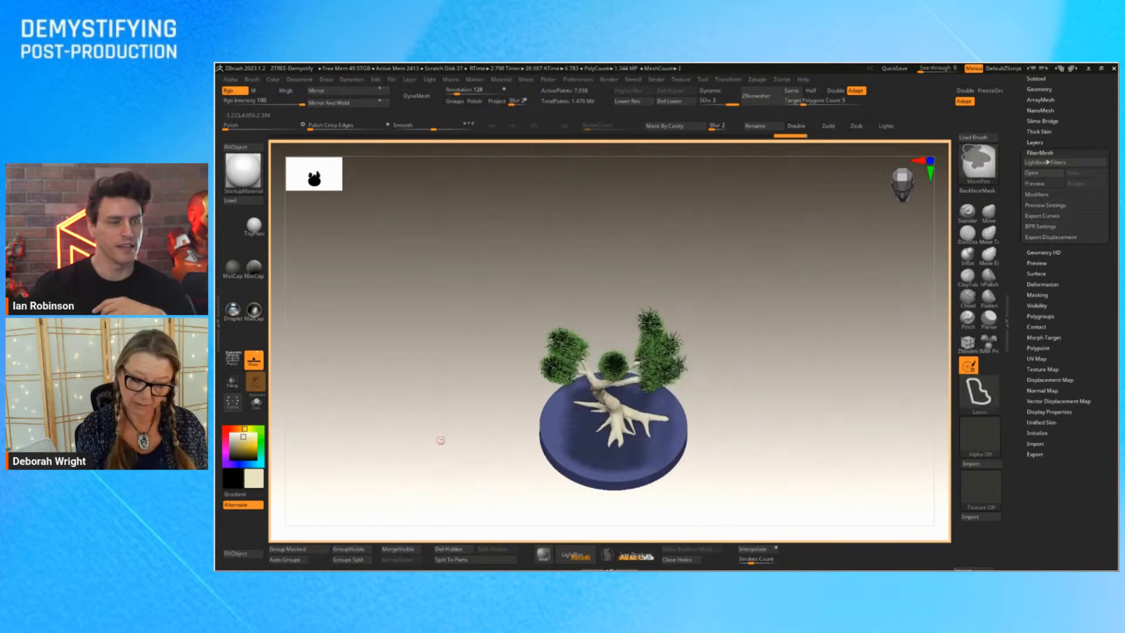
mouse_move(866, 449)
mouse_down()
mouse_move(859, 396)
mouse_move(881, 386)
mouse_up()
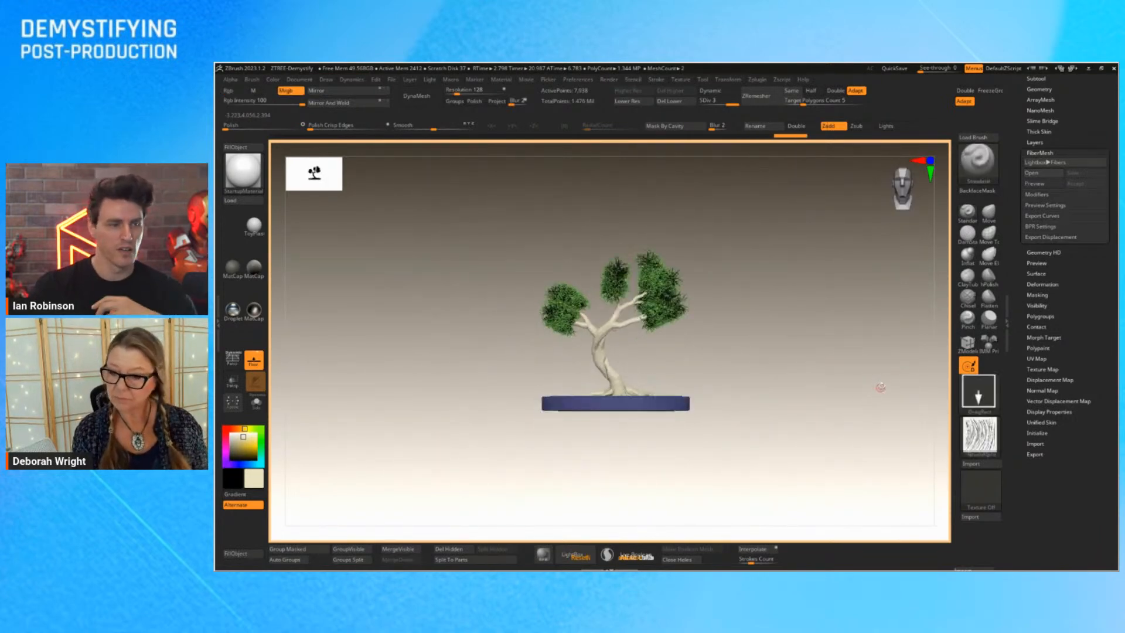
Load the mAXON-tREE-rEDyELLOW_wEIRDgRASS fiber preset again to preview grass on the disc's remasked top, and view it close up.
click(1039, 173)
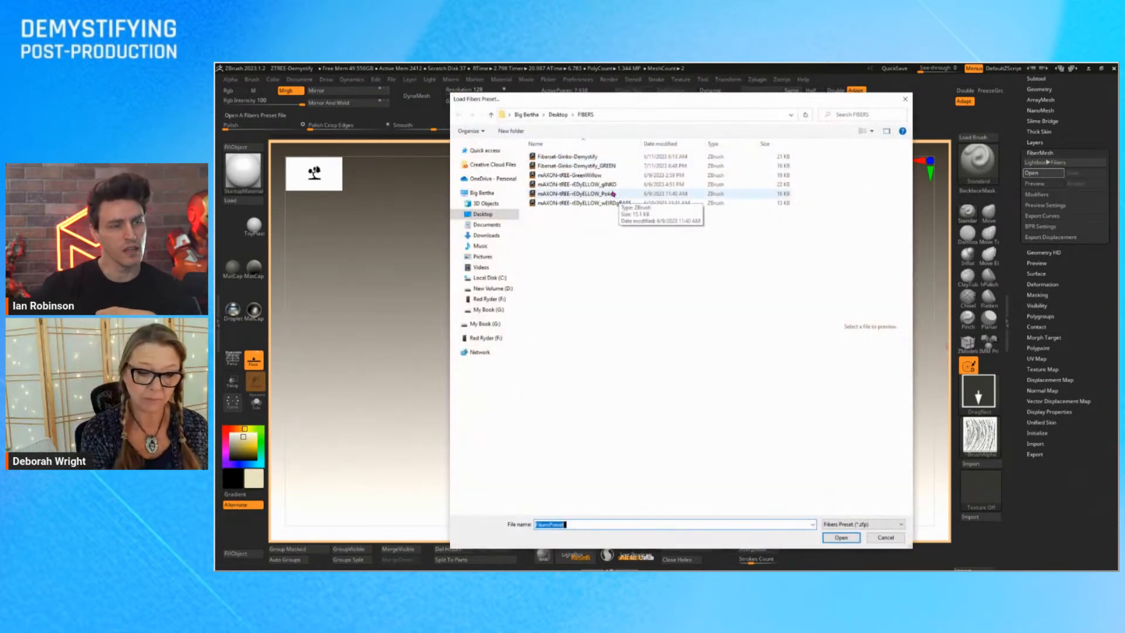
click(614, 195)
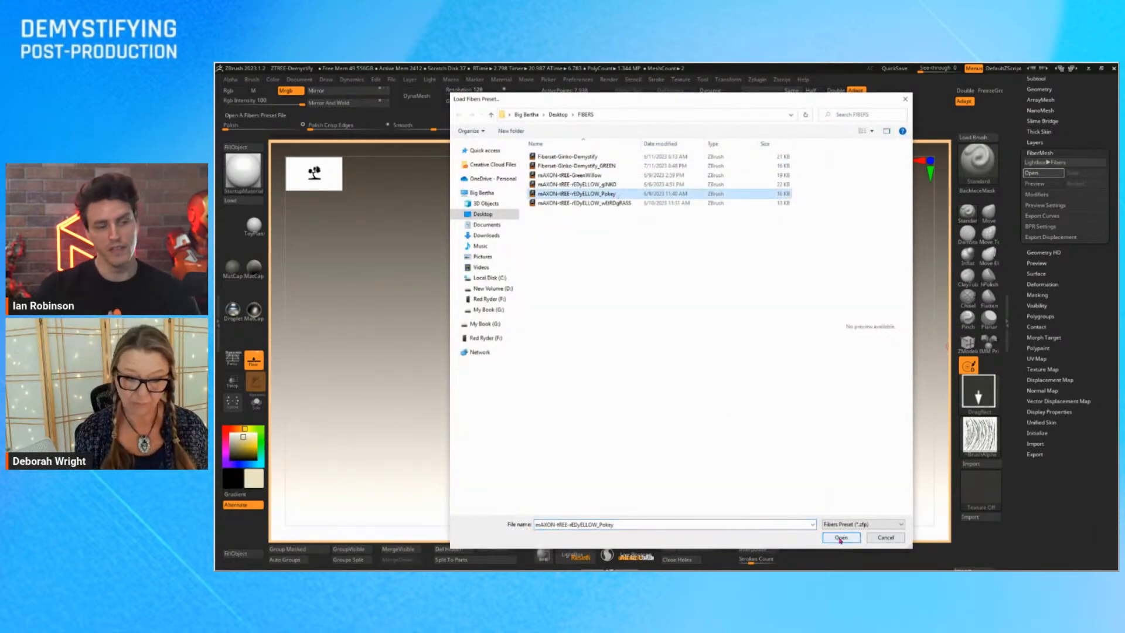
click(621, 203)
click(841, 538)
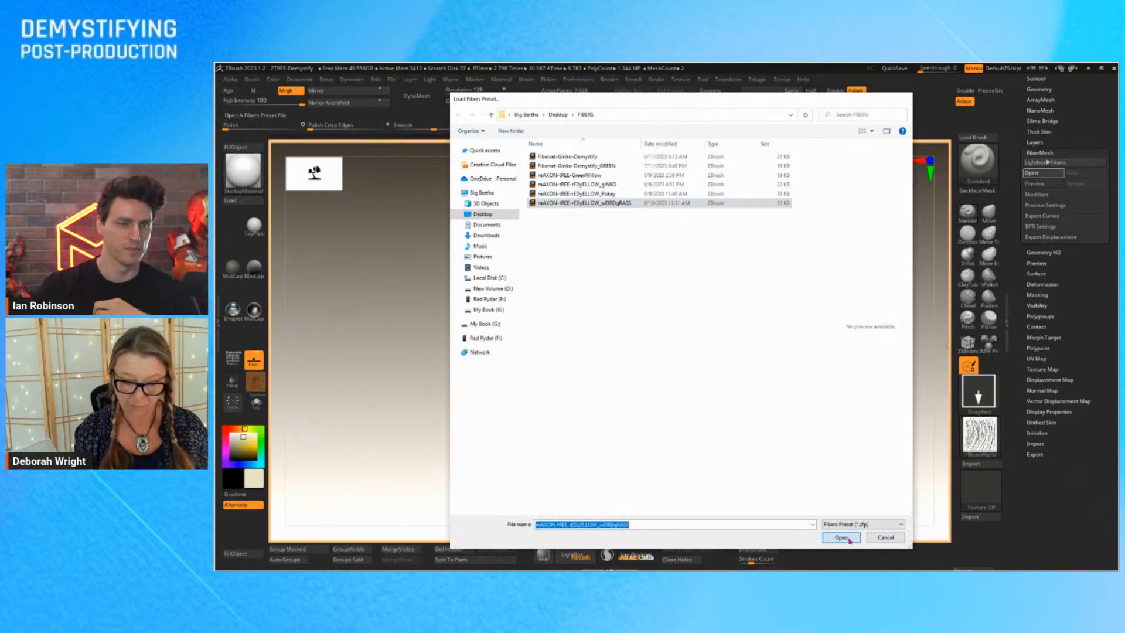
mouse_move(831, 492)
mouse_down()
mouse_move(828, 510)
mouse_move(837, 500)
mouse_up()
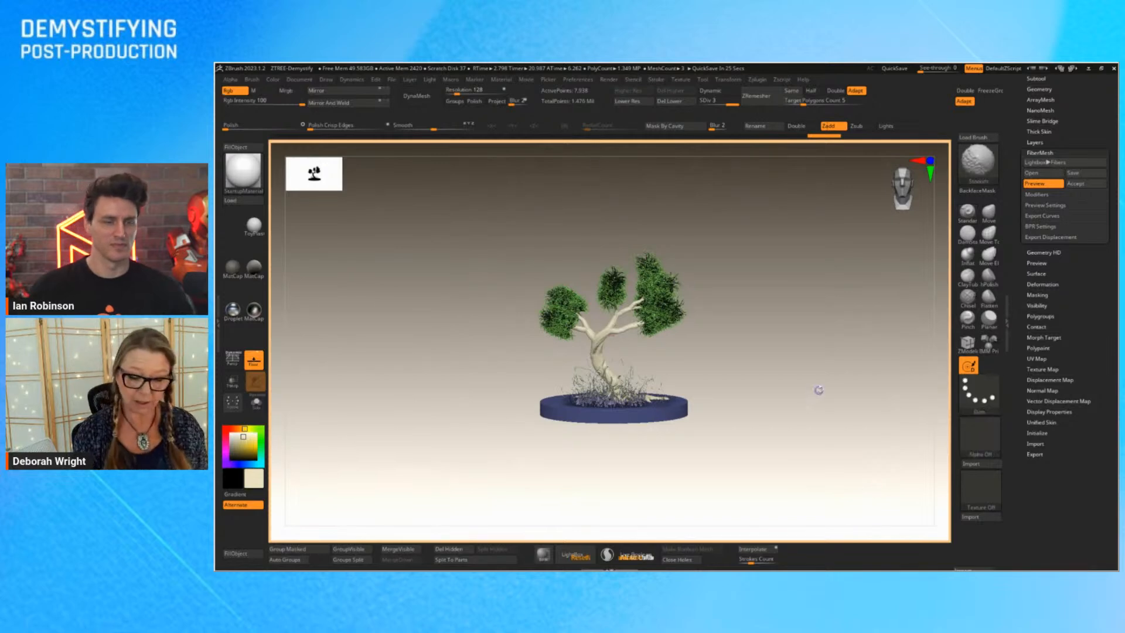
drag(817, 389, 811, 415)
drag(740, 462, 856, 493)
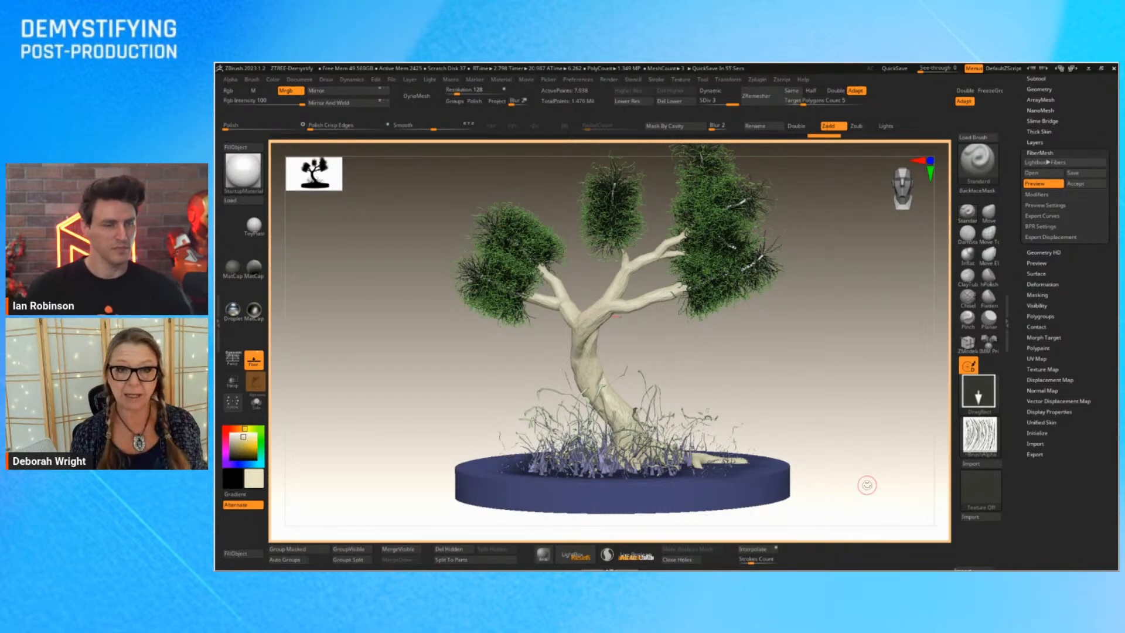
Mask the tree subtool by cavity, invert the mask and tint the bark's recesses with a muted tan, RGB 155, 146, 104.
click(1036, 78)
click(1062, 121)
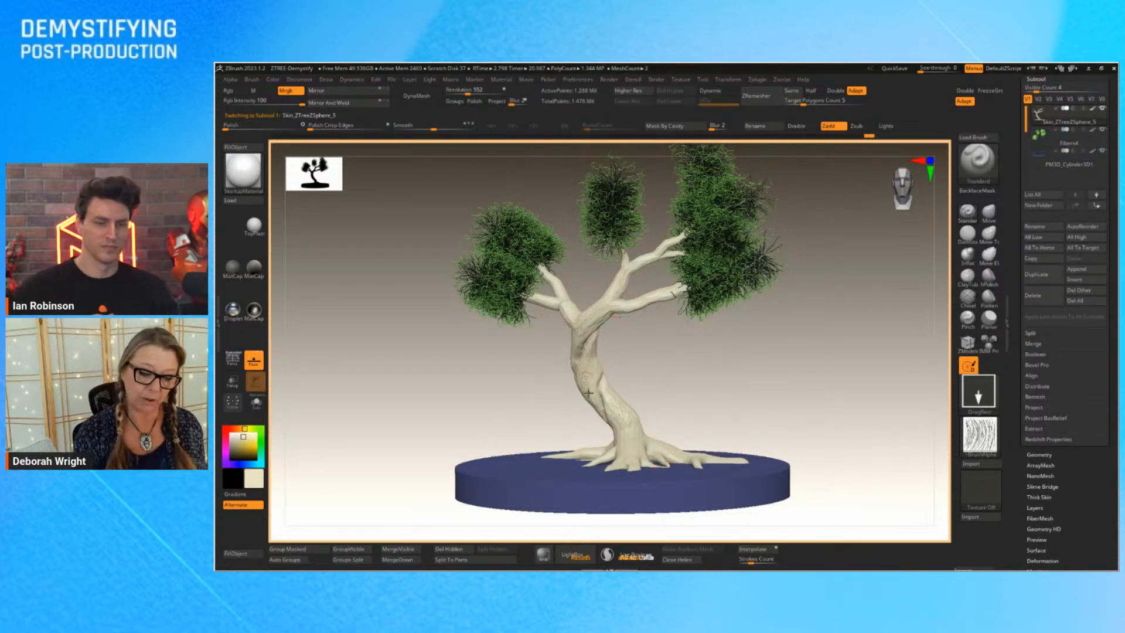
click(680, 126)
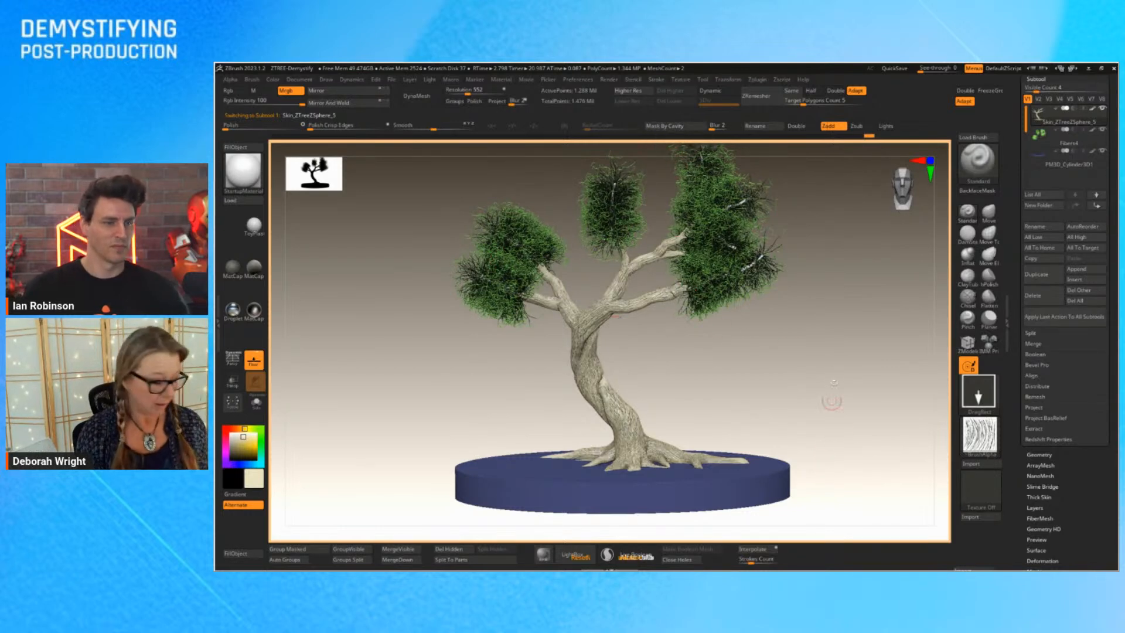
ctrl+drag(846, 389, 869, 412)
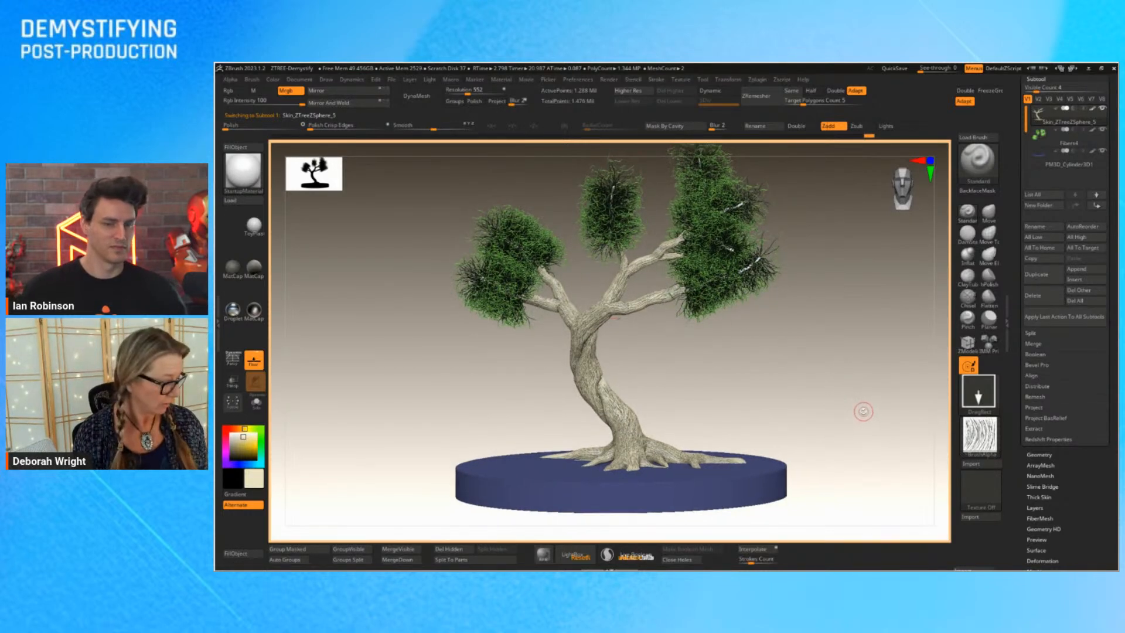
ctrl+click(864, 410)
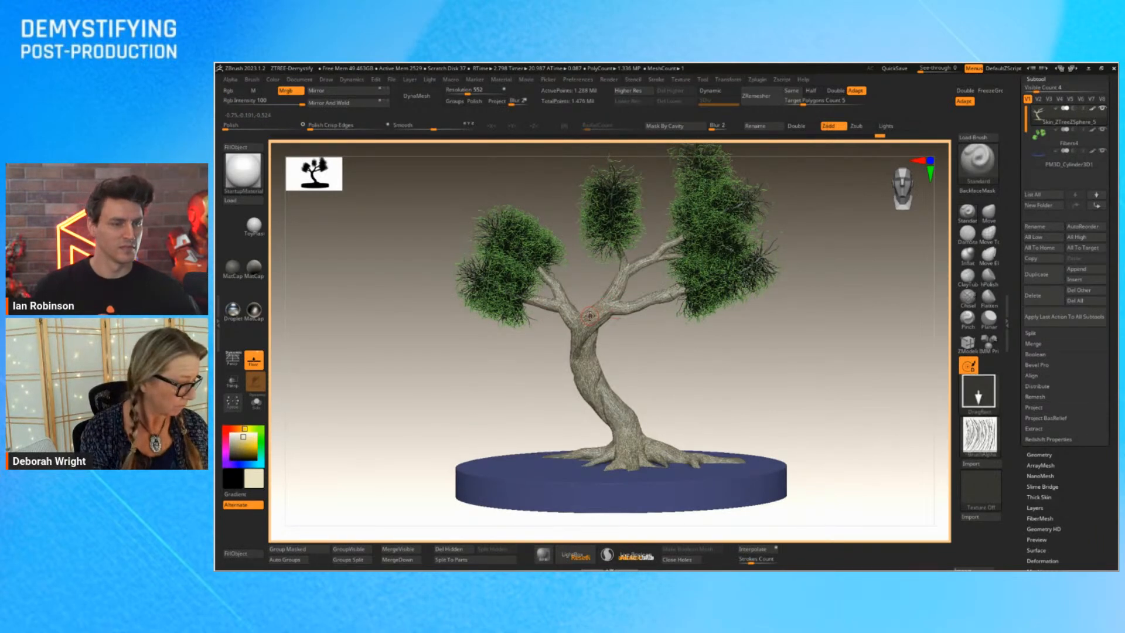
key(c)
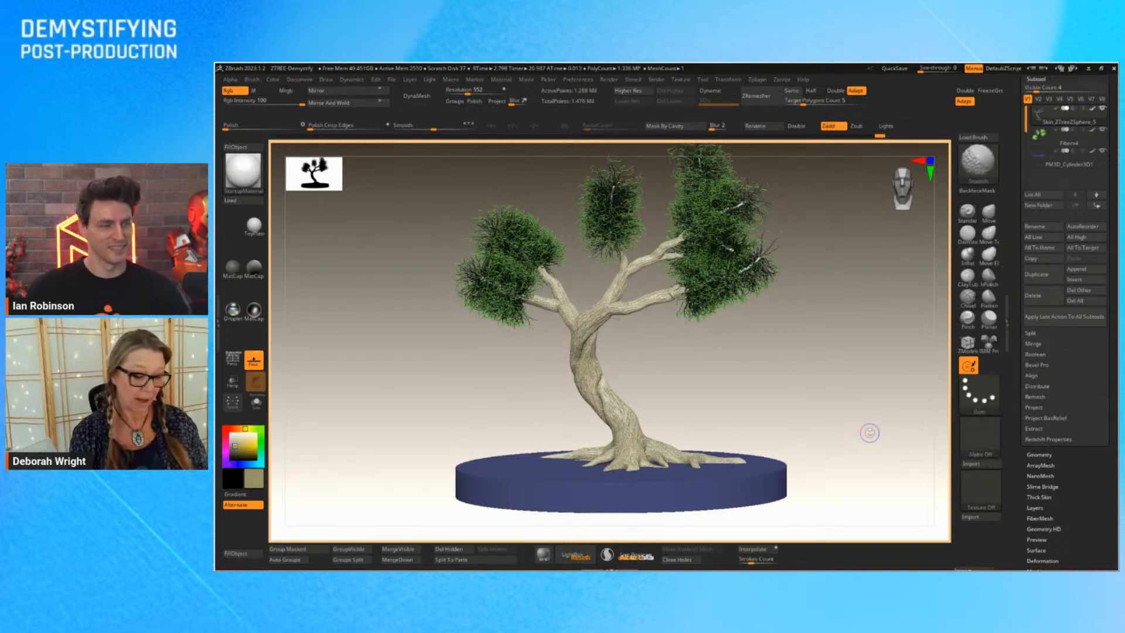
drag(882, 415, 891, 427)
Render the tree with BPR, turn on perspective and render it again from slightly above the disc.
key(shift+r)
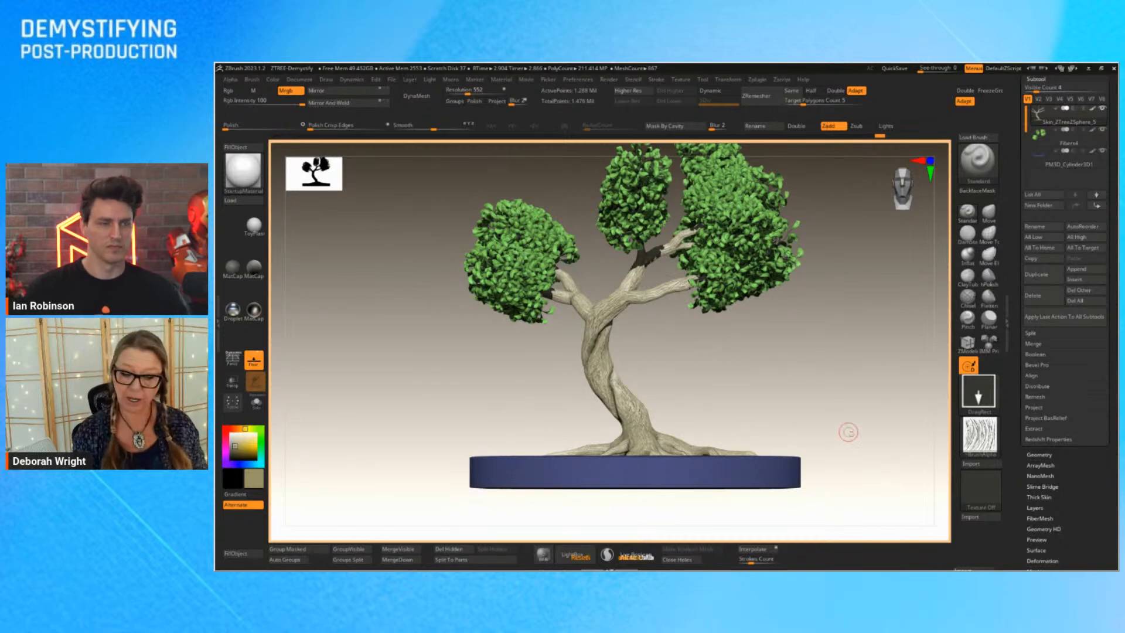
alt+drag(862, 446, 852, 426)
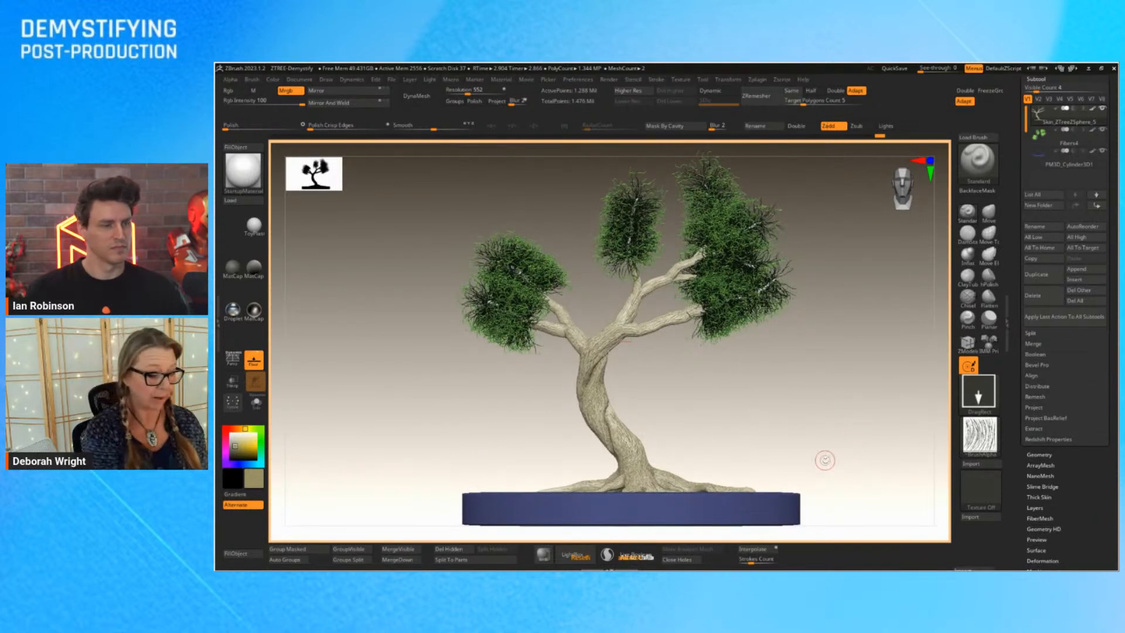
click(234, 360)
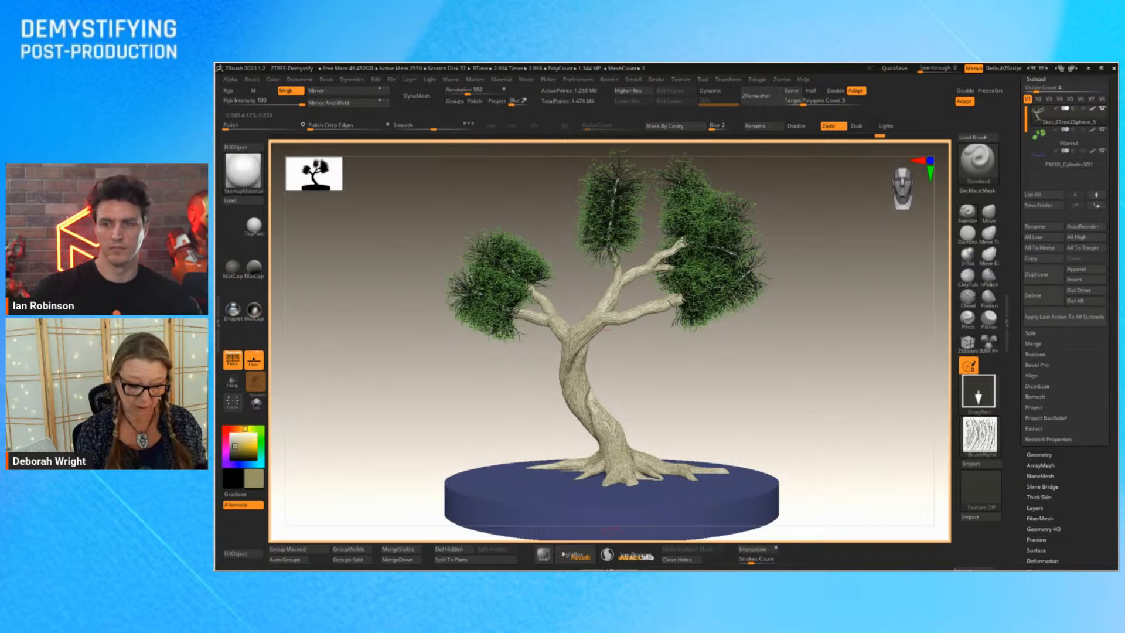
click(543, 553)
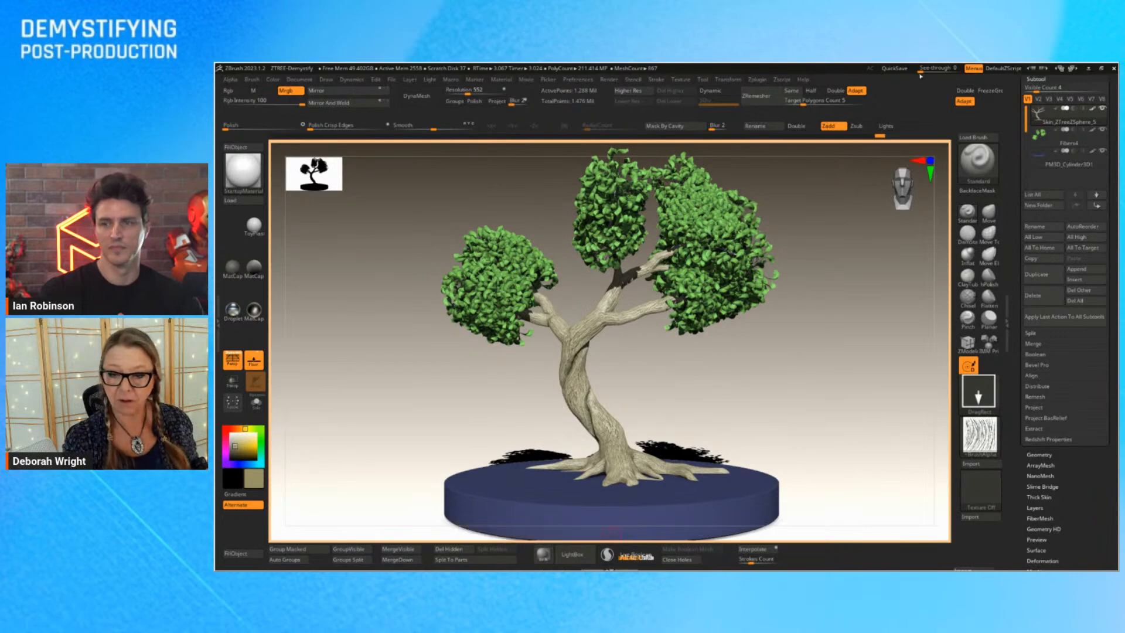
mouse_move(921, 68)
mouse_down()
mouse_move(958, 68)
mouse_move(918, 68)
mouse_up()
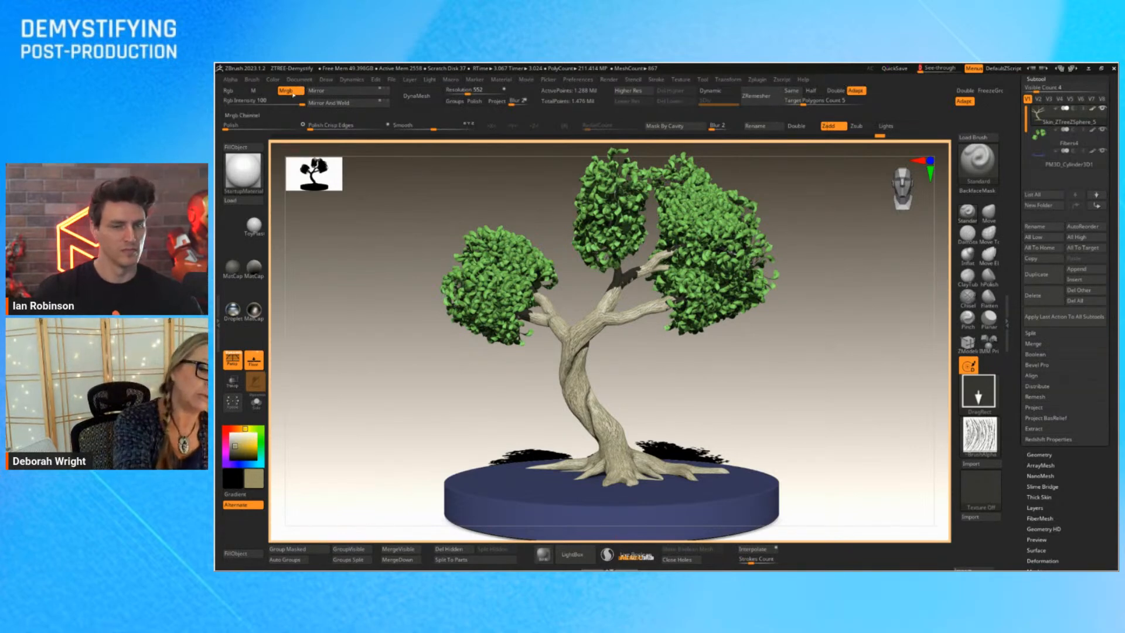
Dock the Document palette in the side tray and collapse the Zplugin palette beneath it.
click(218, 324)
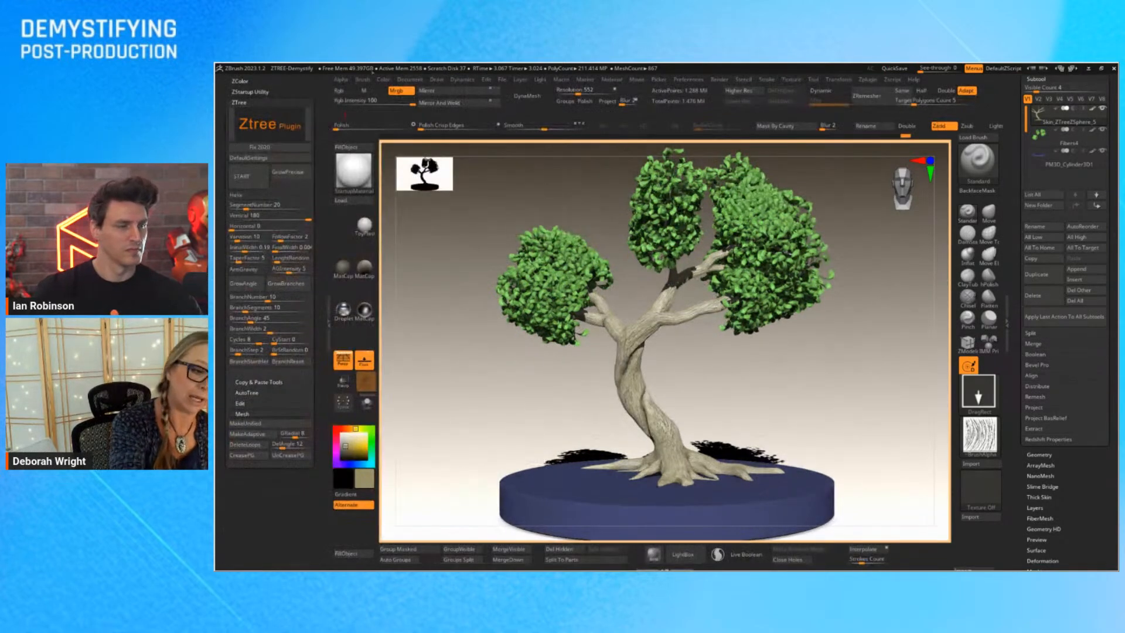
click(410, 80)
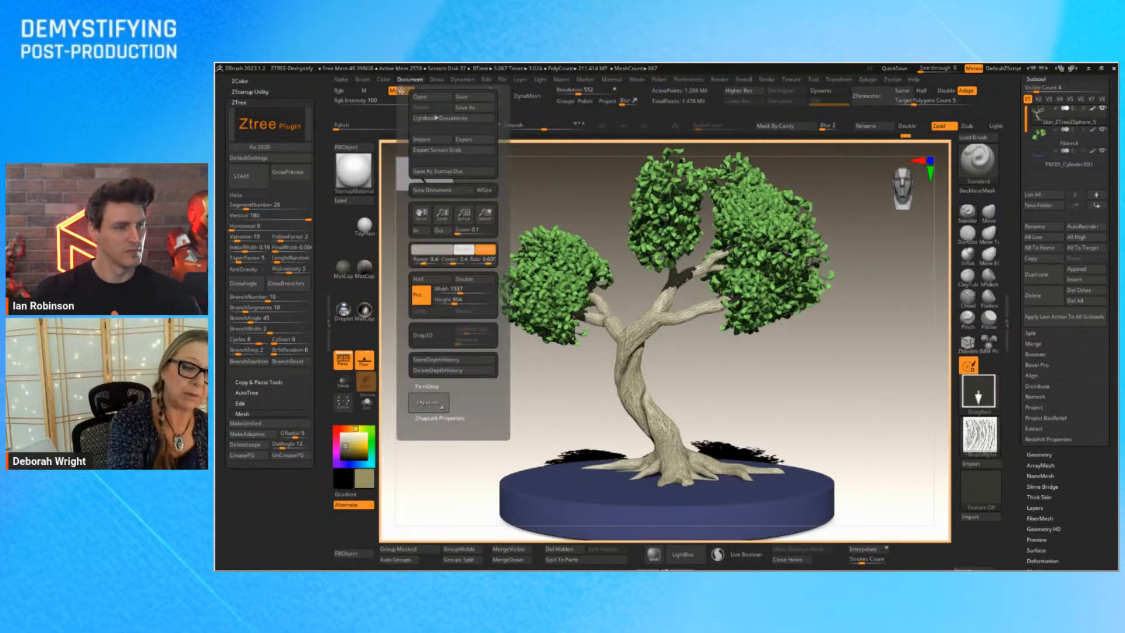
drag(401, 91, 268, 100)
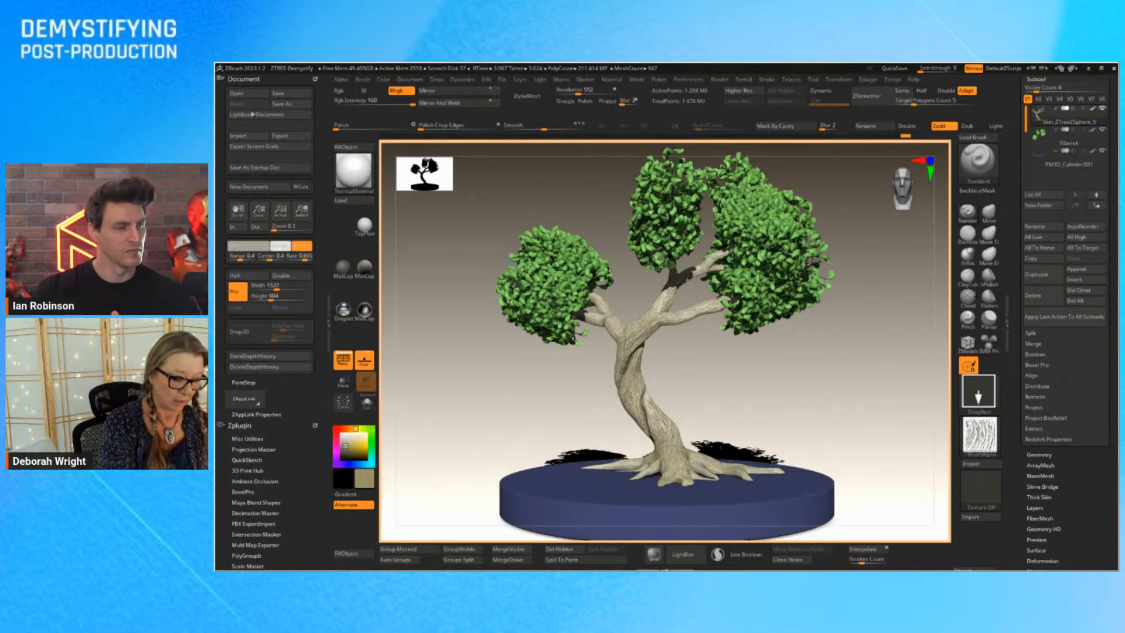
click(239, 426)
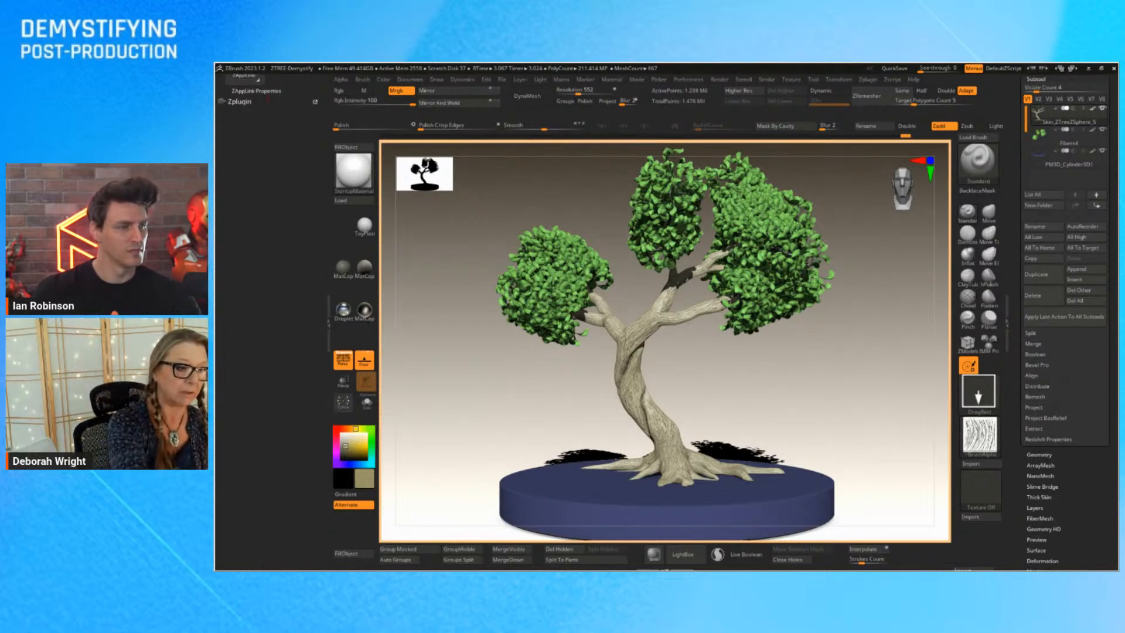
scroll(270, 235, up, 5)
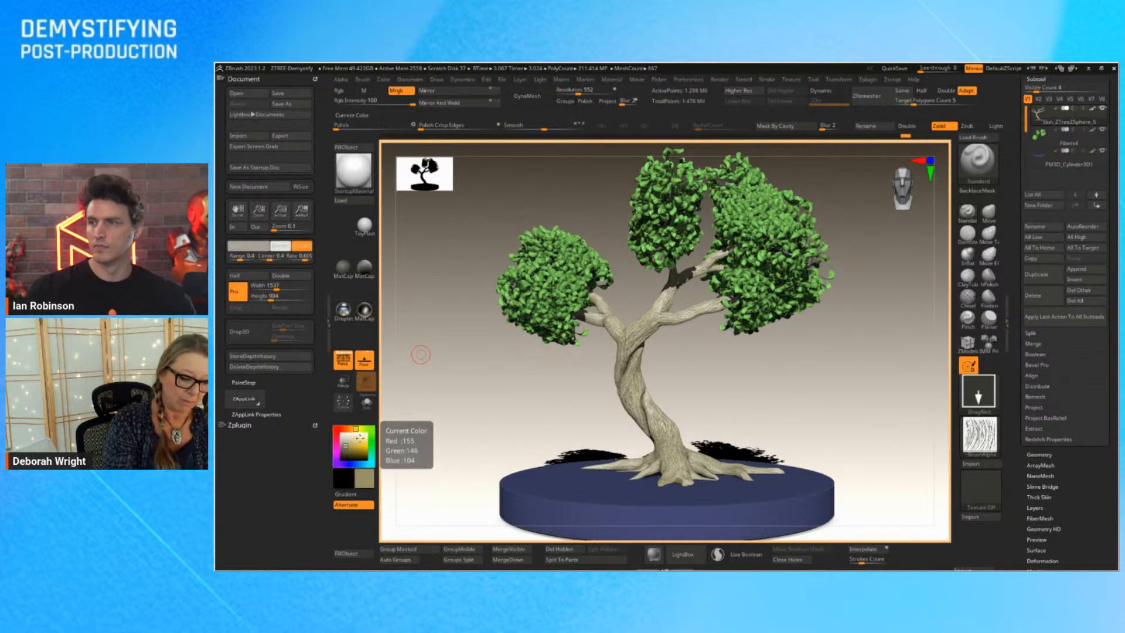
Choose a slate blue as the current colour and change the document background to a pale blue gradient.
click(362, 464)
drag(362, 464, 354, 465)
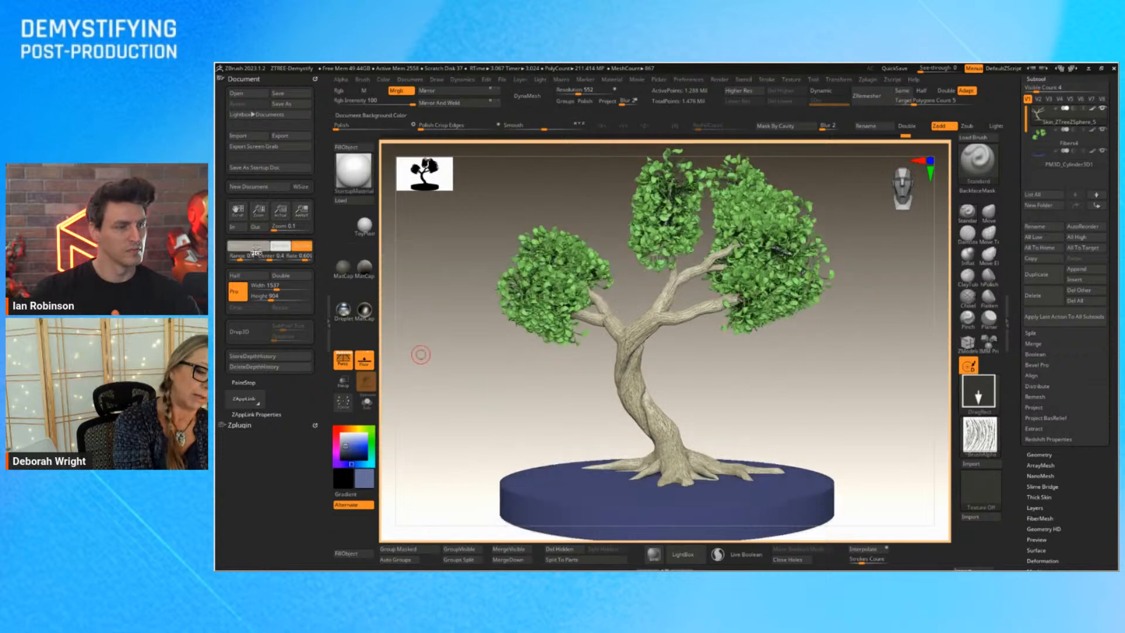
drag(255, 250, 352, 437)
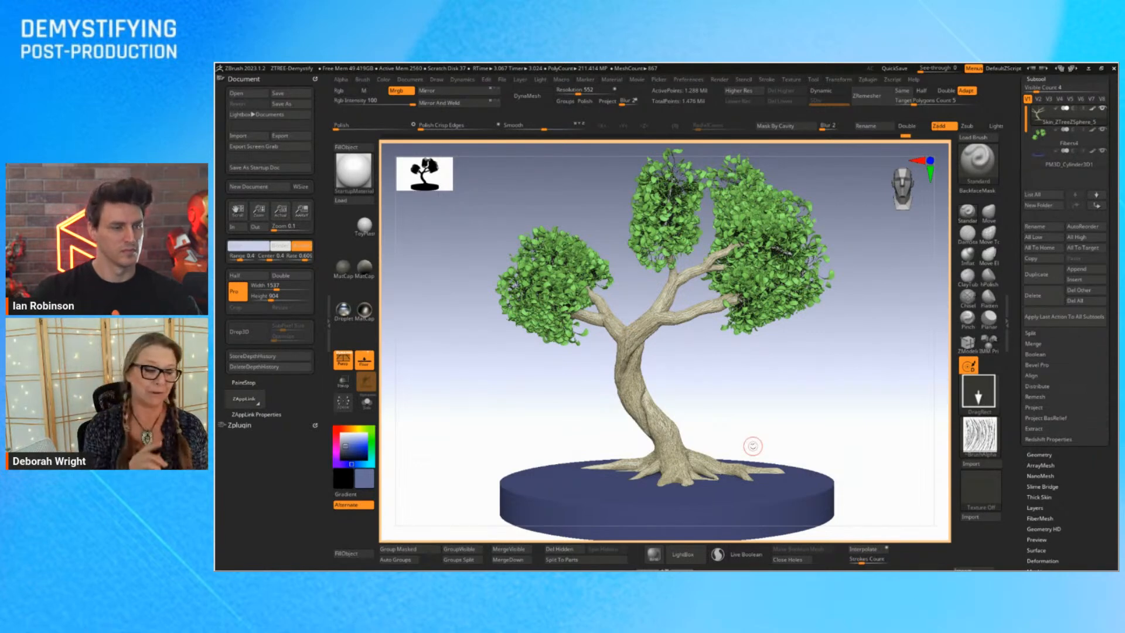
Export the rendered document as a JPEG image named www in the FIBERS folder.
click(288, 139)
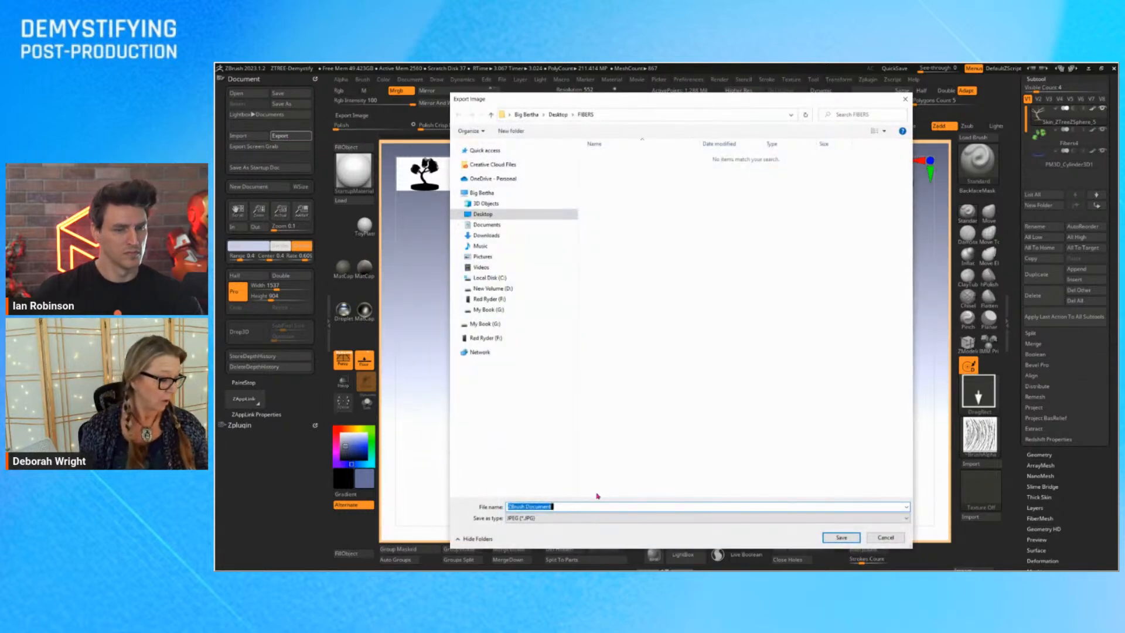
text(www)
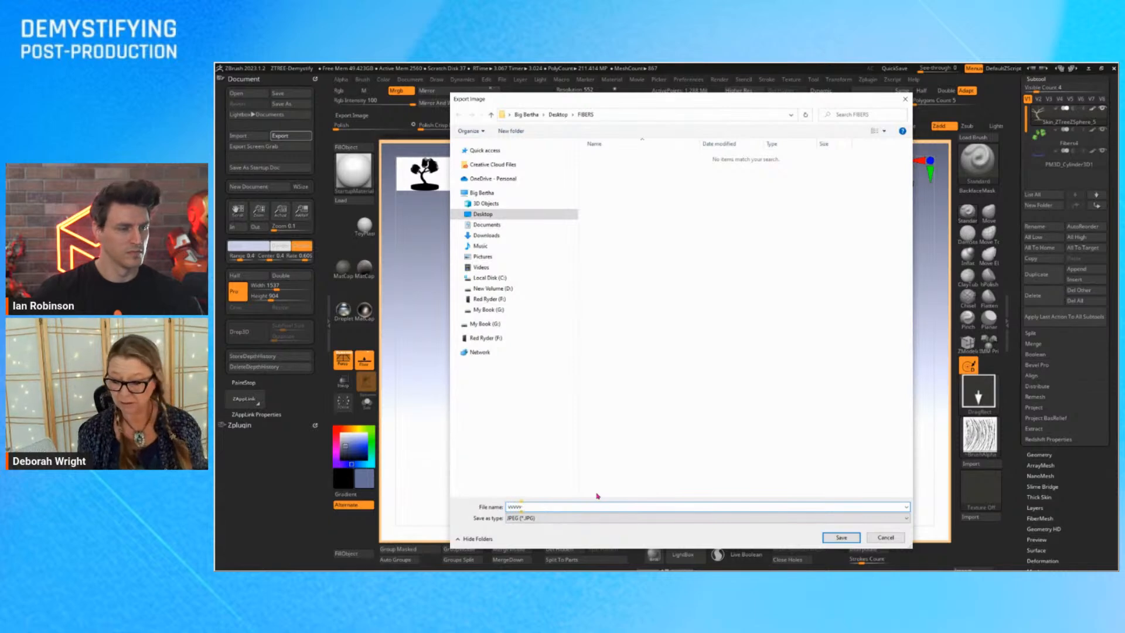
click(841, 536)
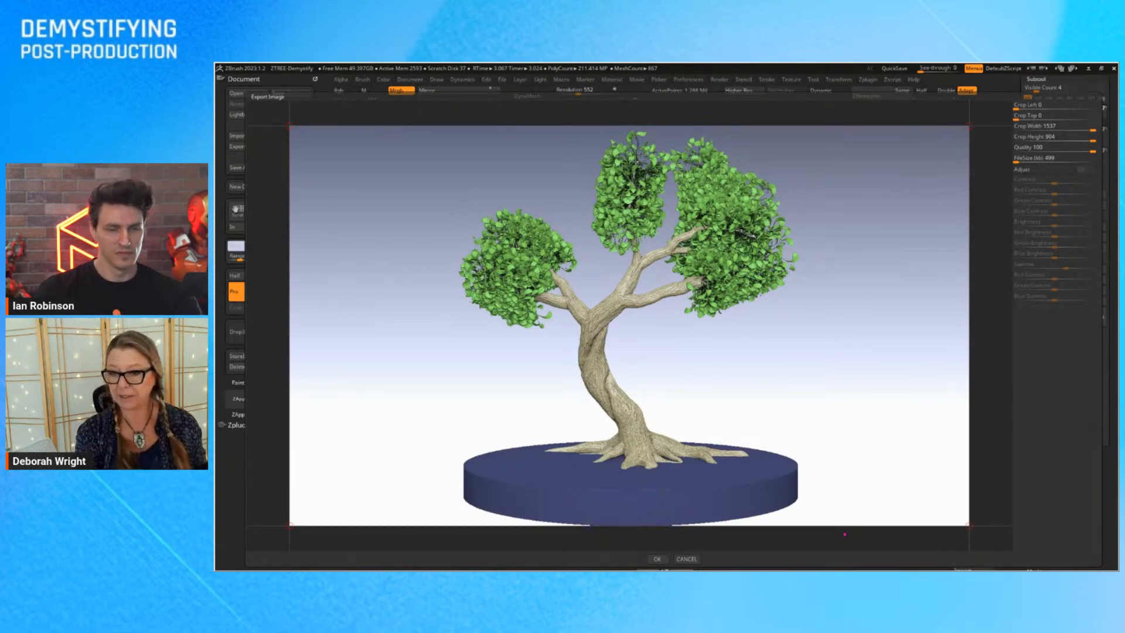
Crop the export image around the tree to width 1129 and height 899, enable Adjust with slight contrast changes, and finish the export.
drag(970, 125, 862, 125)
drag(288, 126, 374, 135)
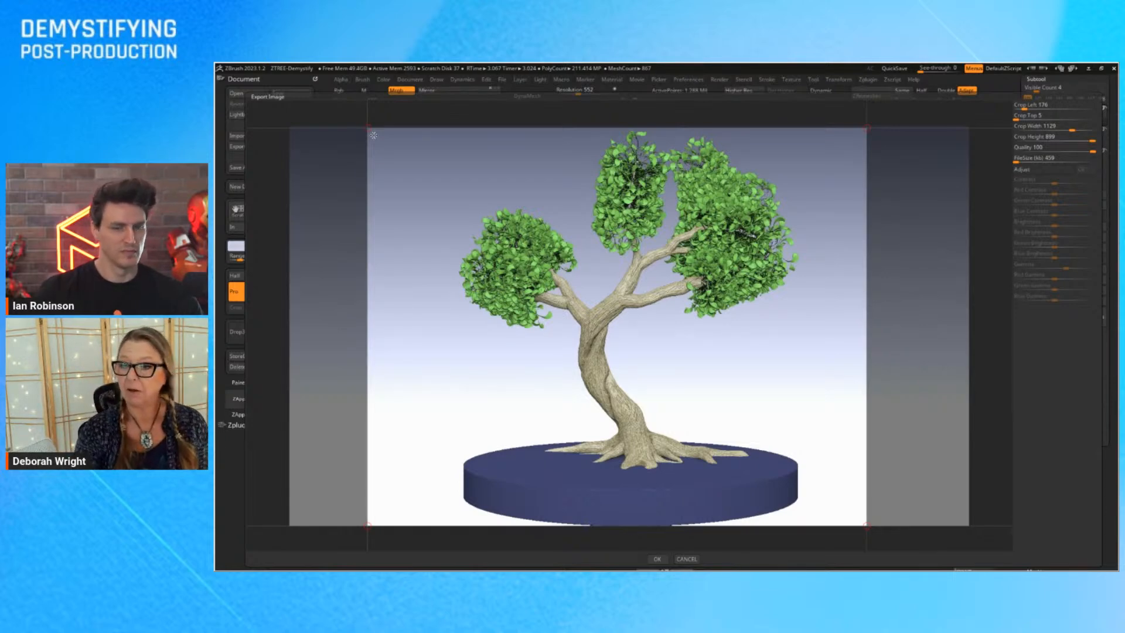
click(1028, 147)
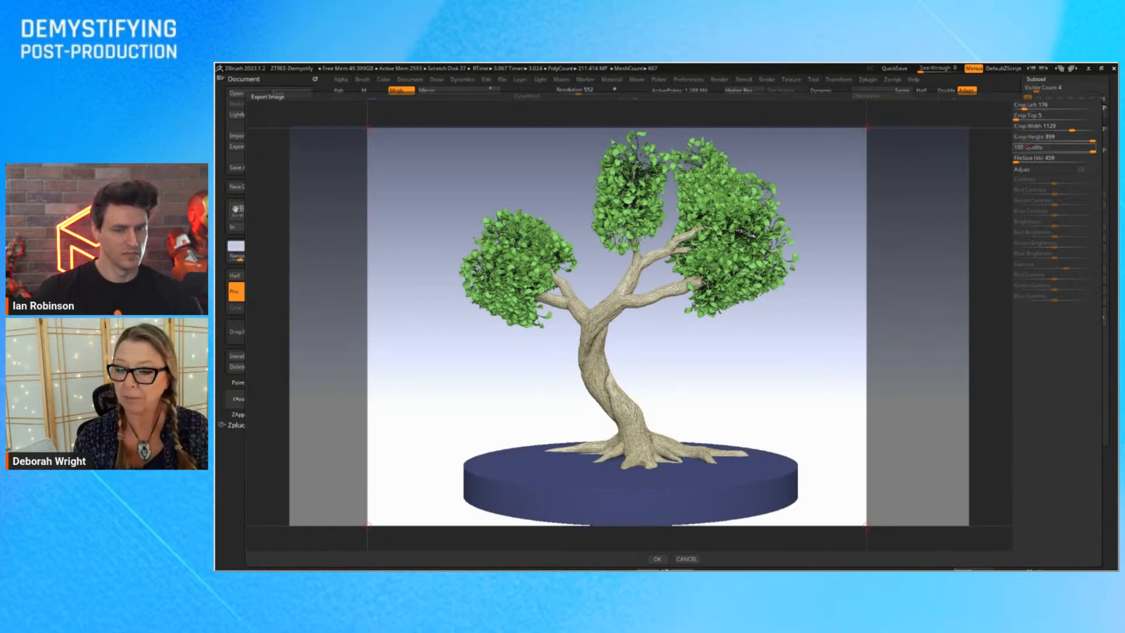
click(1024, 170)
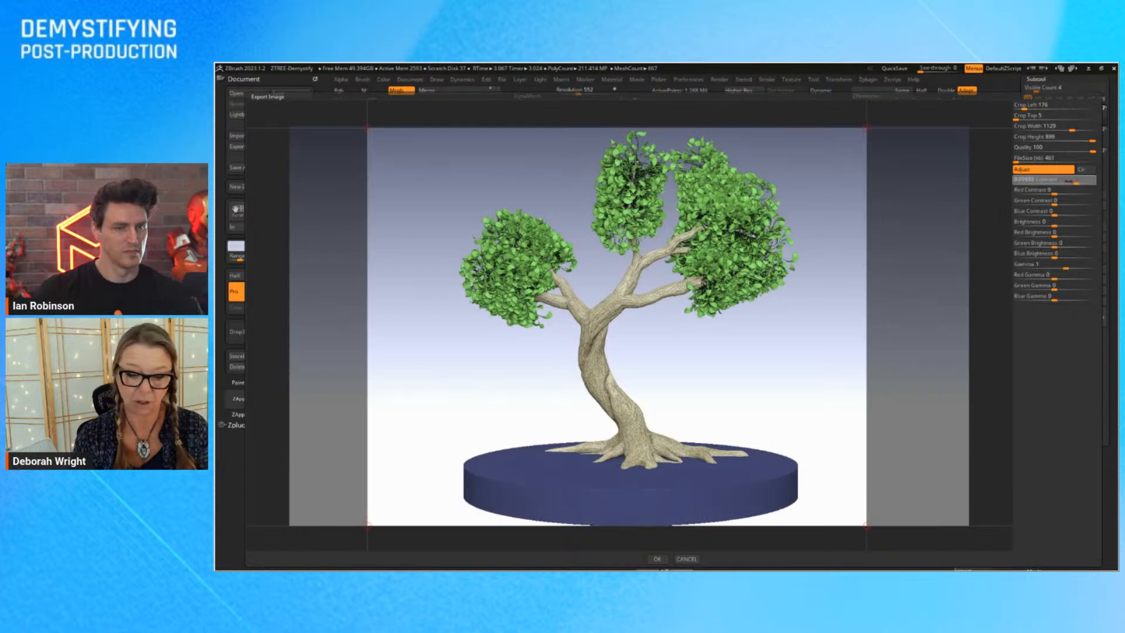
mouse_move(1053, 182)
mouse_down()
mouse_move(1033, 182)
mouse_move(1060, 182)
mouse_move(1065, 202)
mouse_move(1084, 200)
mouse_move(1017, 201)
mouse_move(1050, 202)
mouse_up()
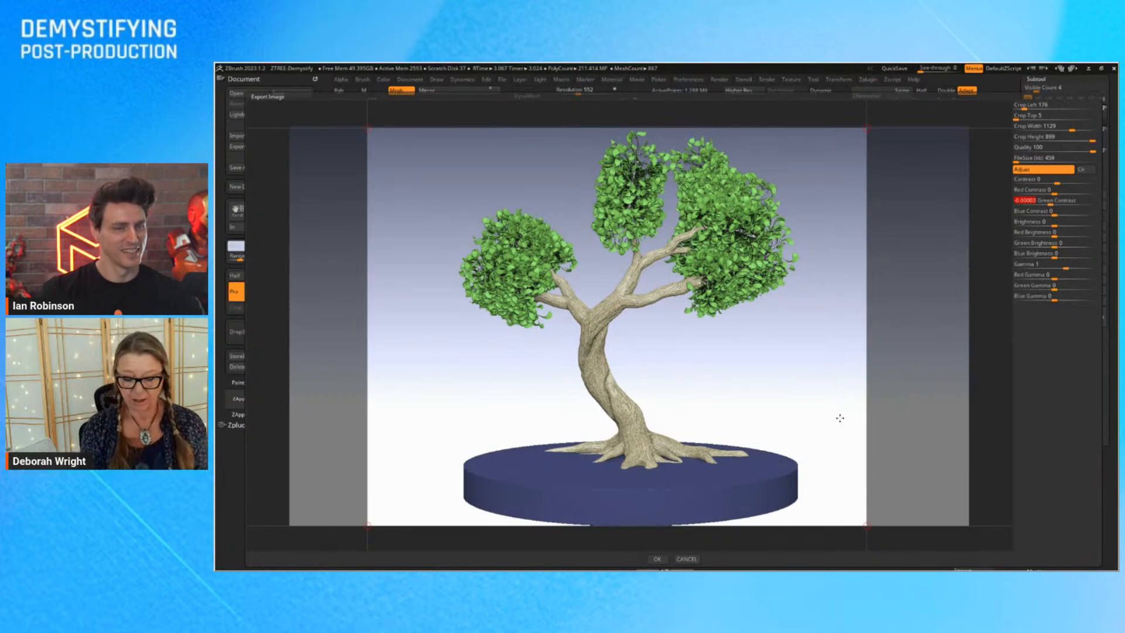
click(656, 559)
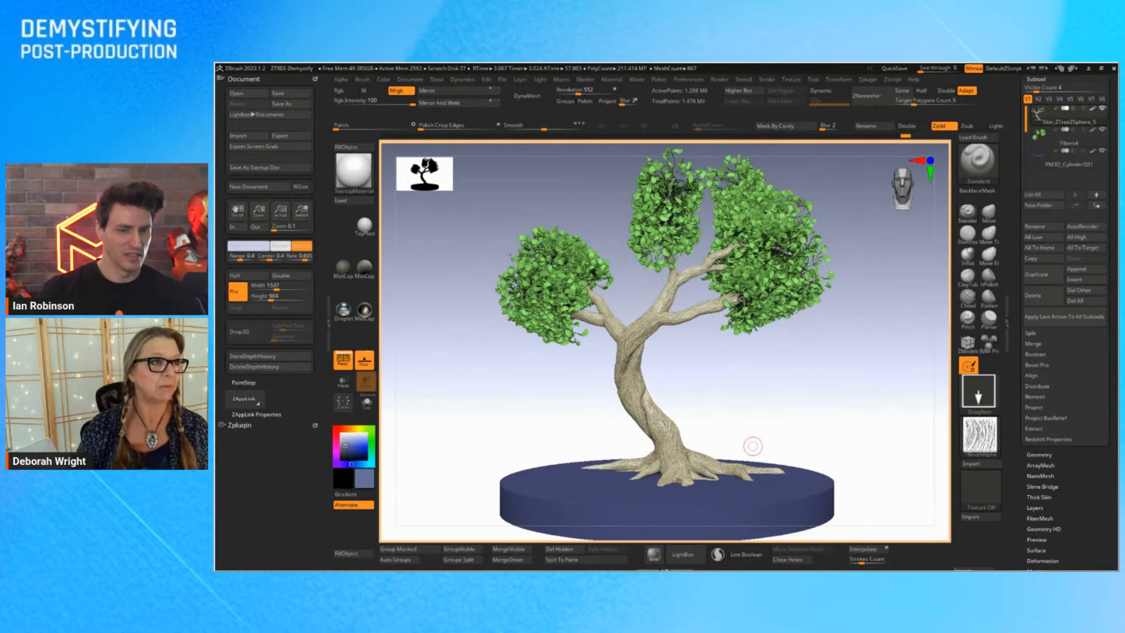
Minimise the sculpting window and the reference sketch window, and switch back to ZBrush.
click(1089, 68)
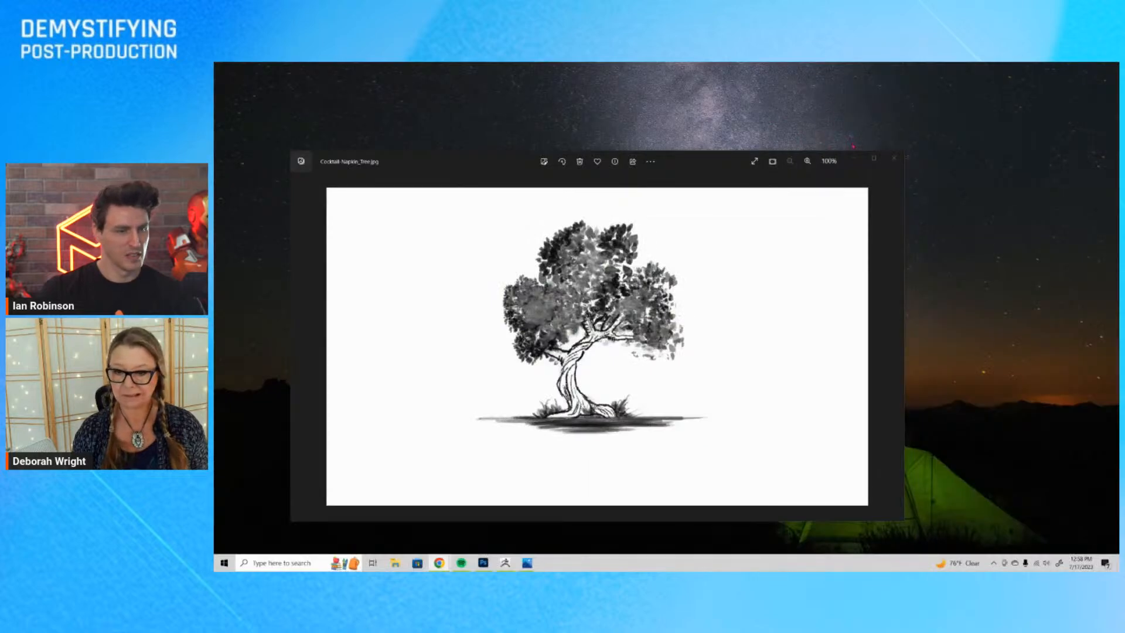
click(855, 159)
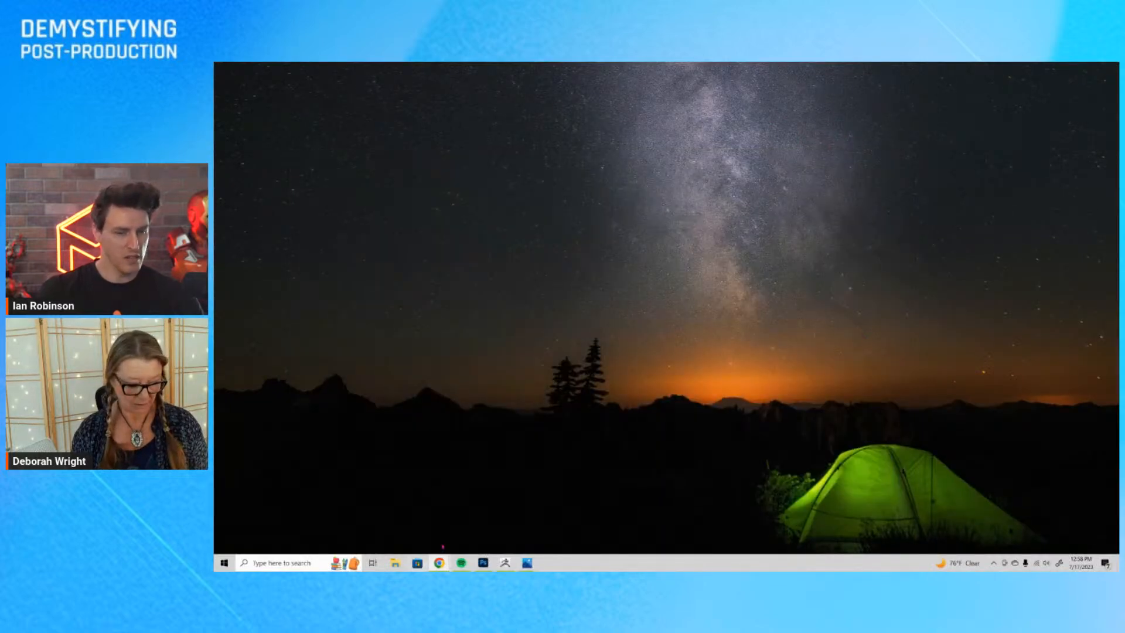
click(506, 563)
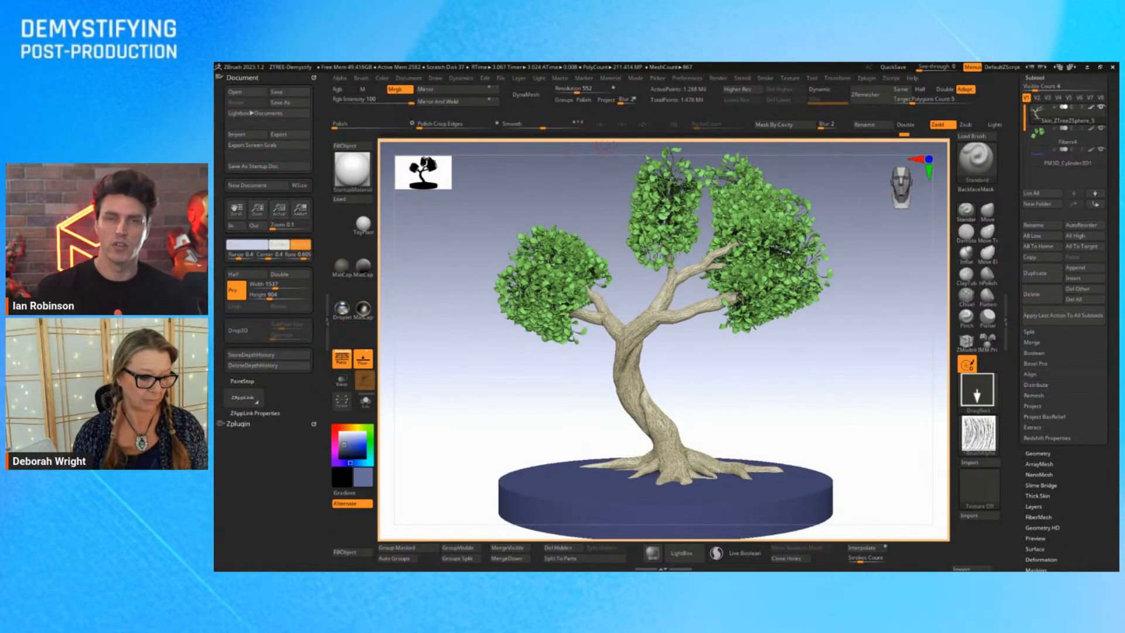
click(446, 338)
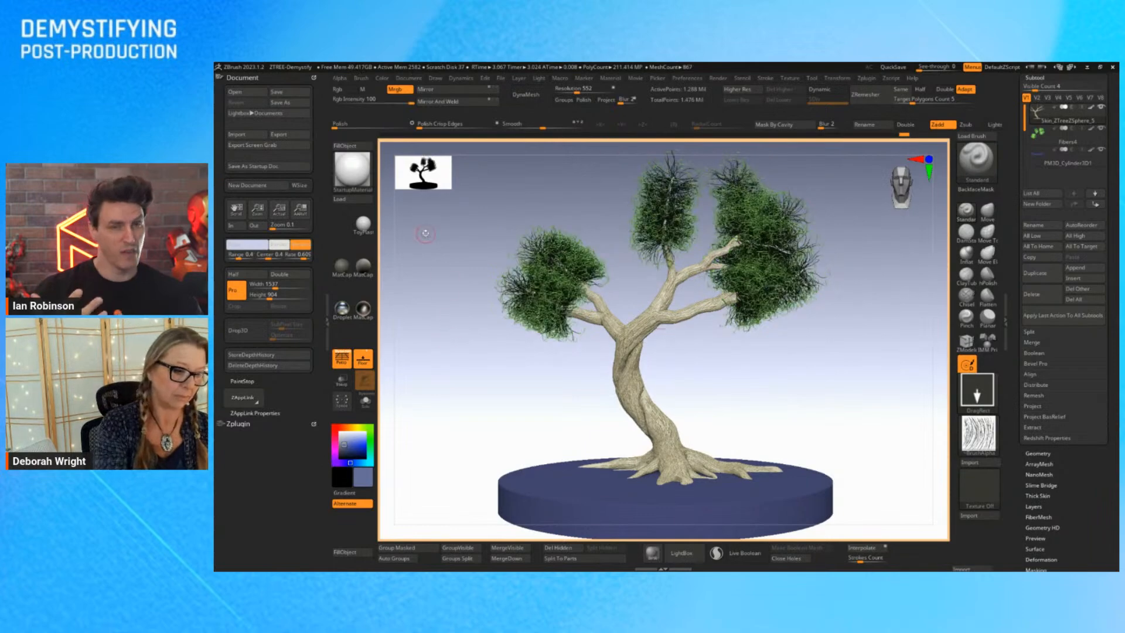
click(290, 136)
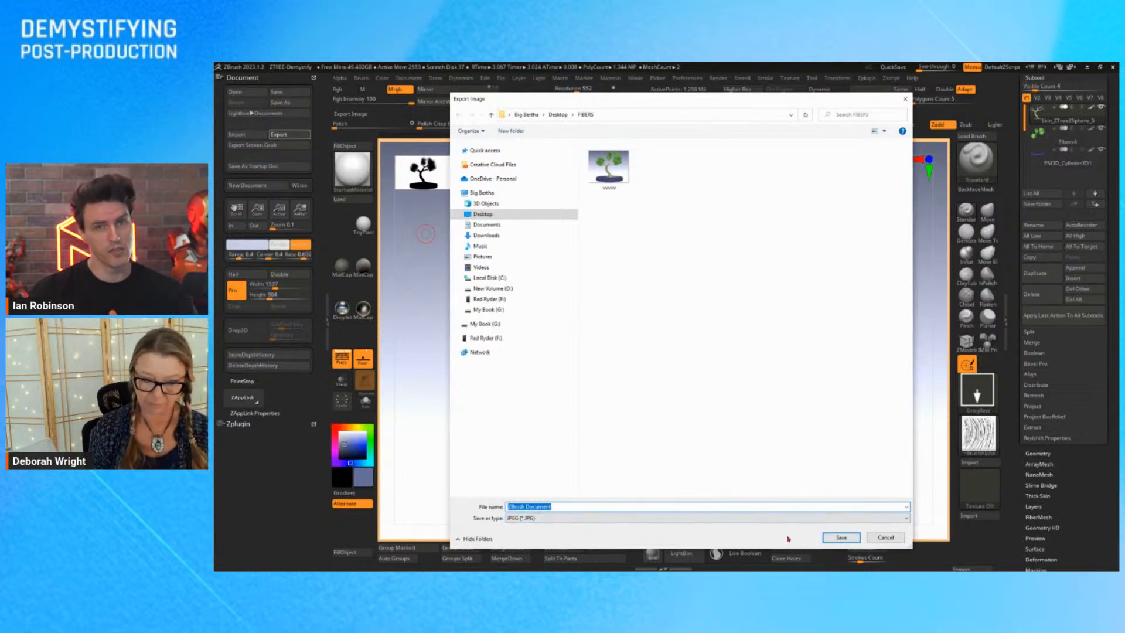
click(885, 538)
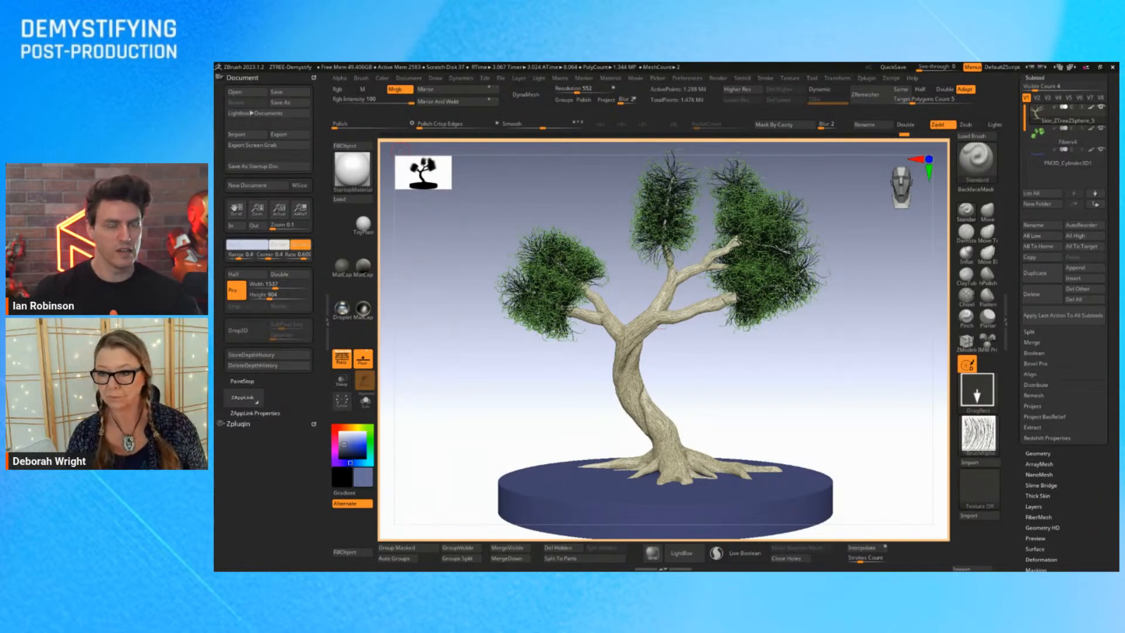
Minimise ZBrush to the desktop, switch back to it and start another BPR render of the tree.
click(1087, 67)
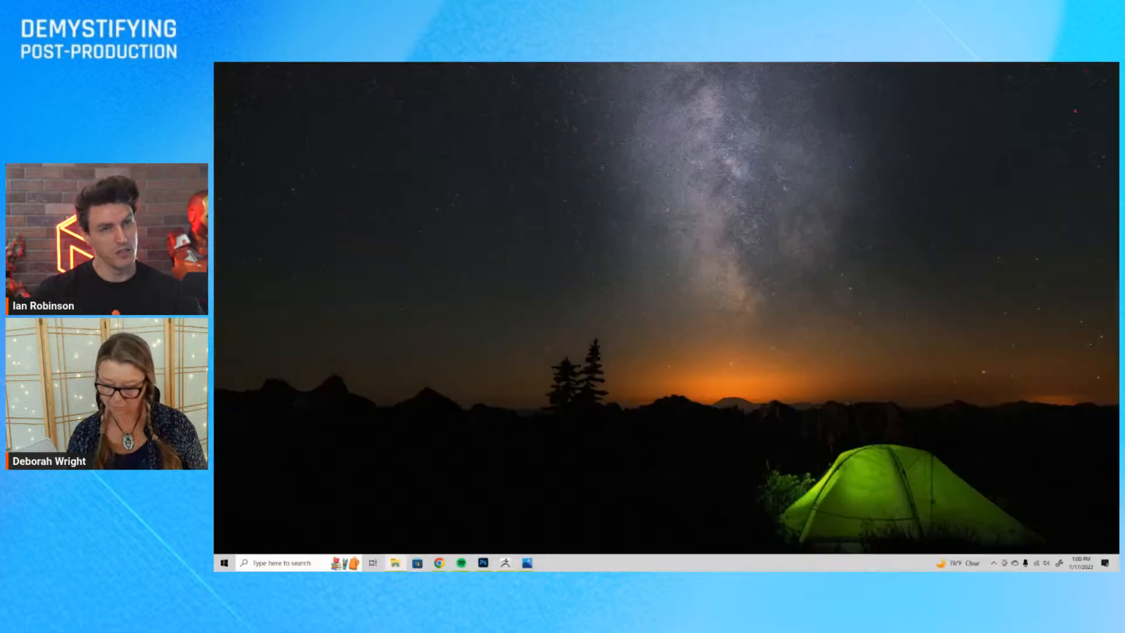
click(504, 564)
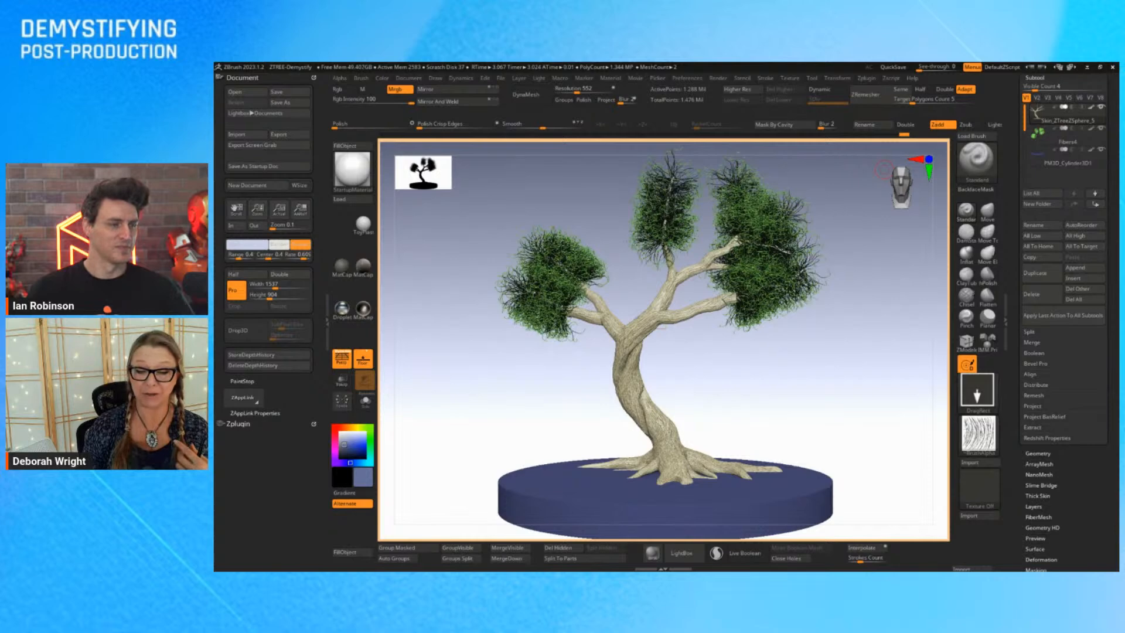
key(shift+r)
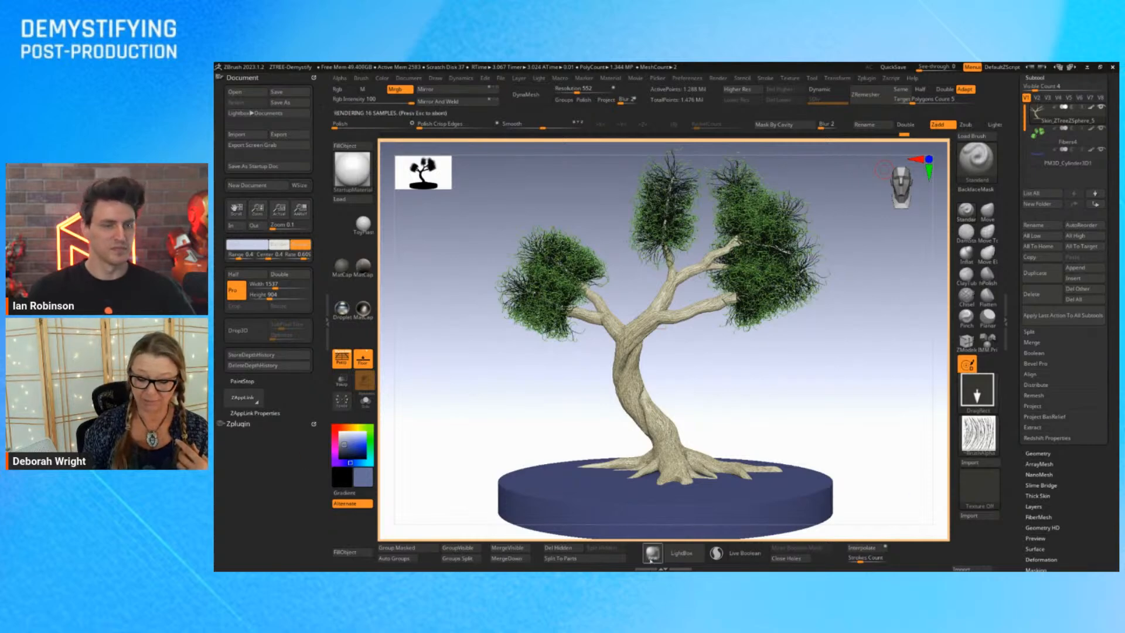
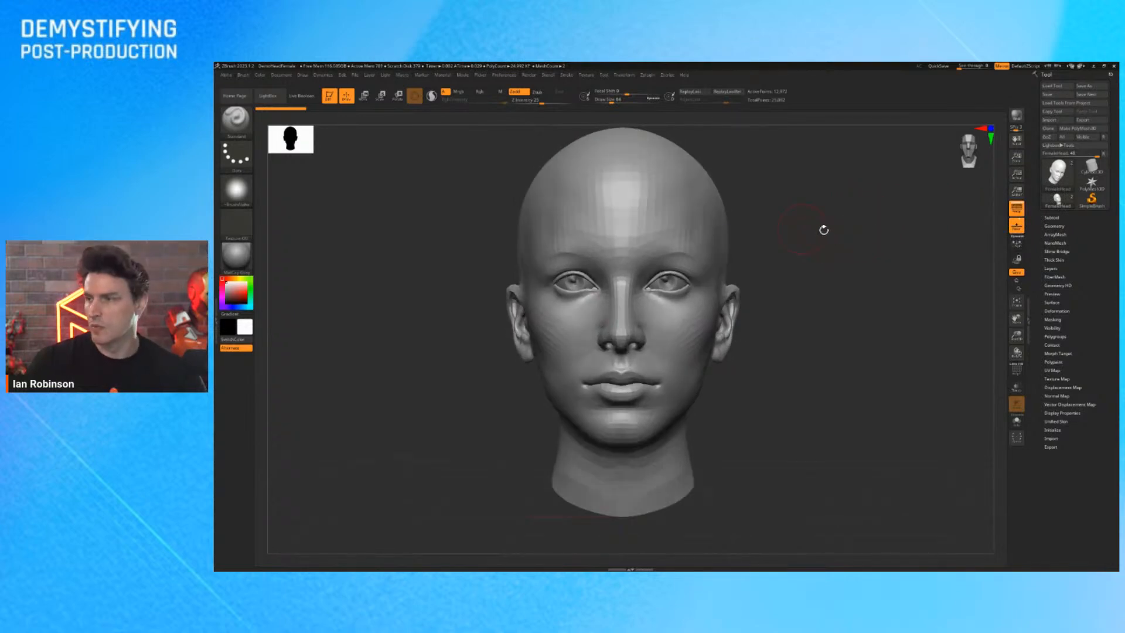
Reduce the female head in view and dock the Draw palette in the empty side tray, replacing its other placement.
key(p)
scroll(773, 259, down, 4)
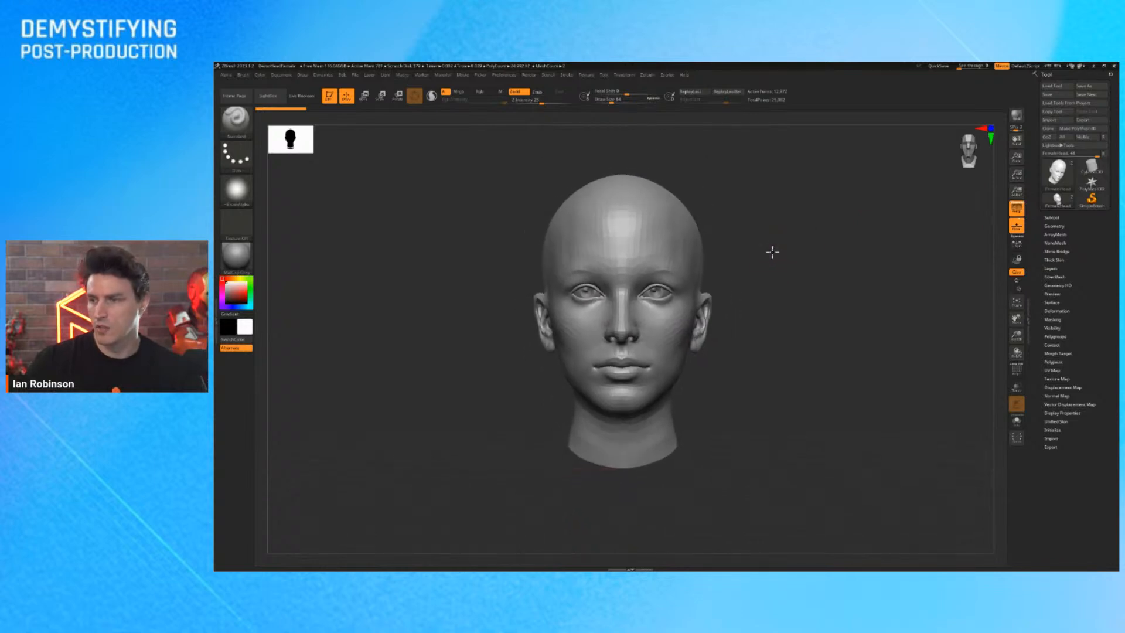
click(302, 75)
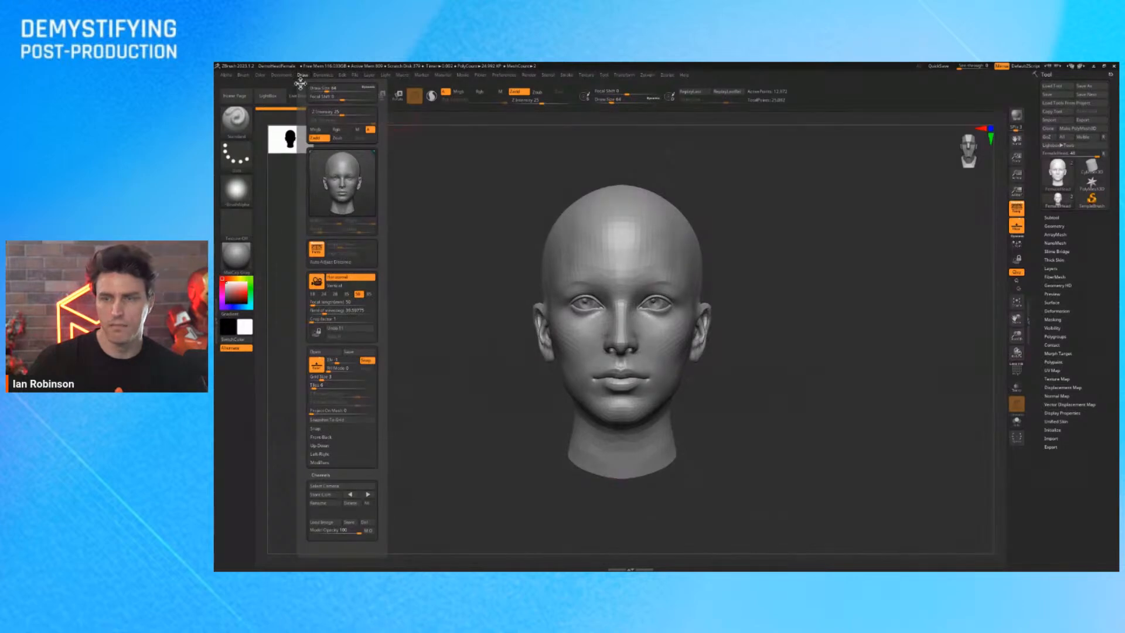
click(300, 84)
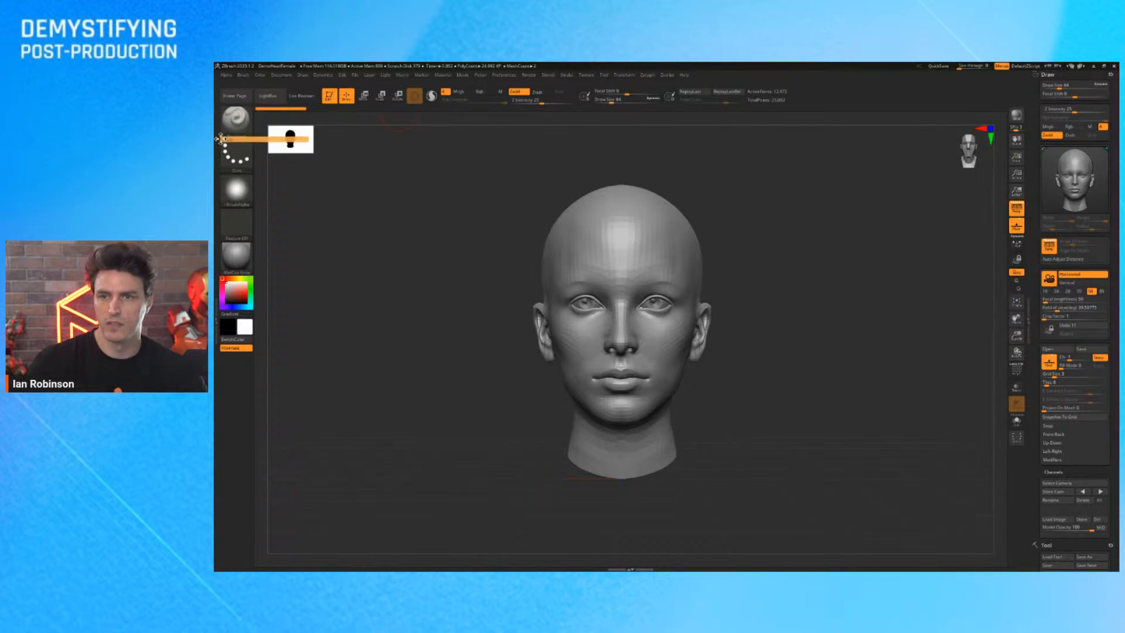
click(215, 320)
click(391, 75)
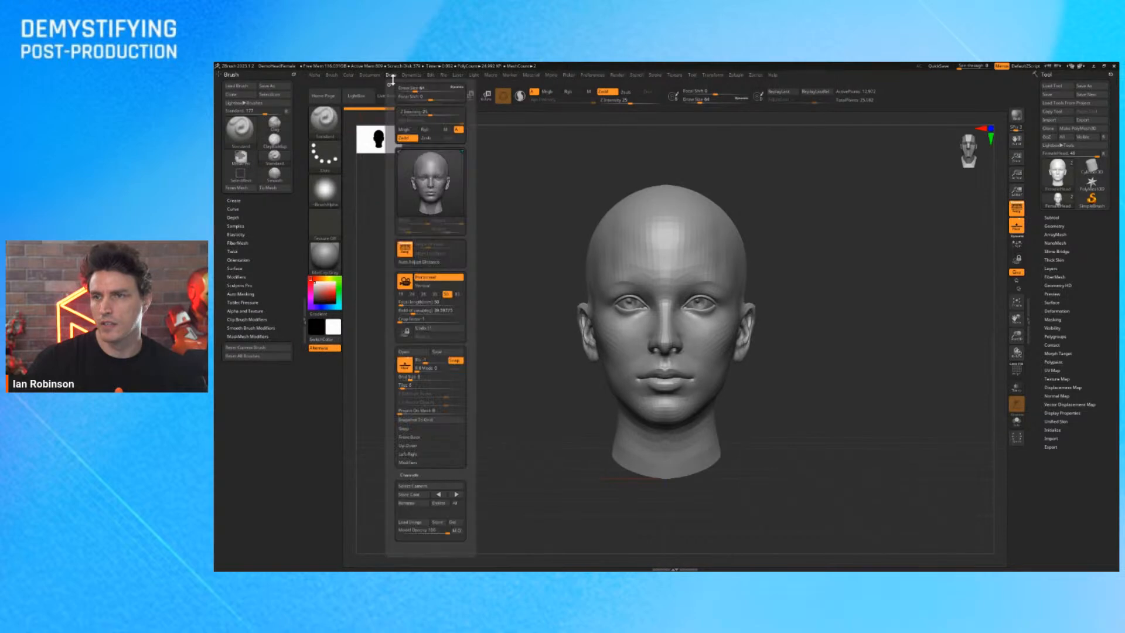
drag(388, 84, 257, 85)
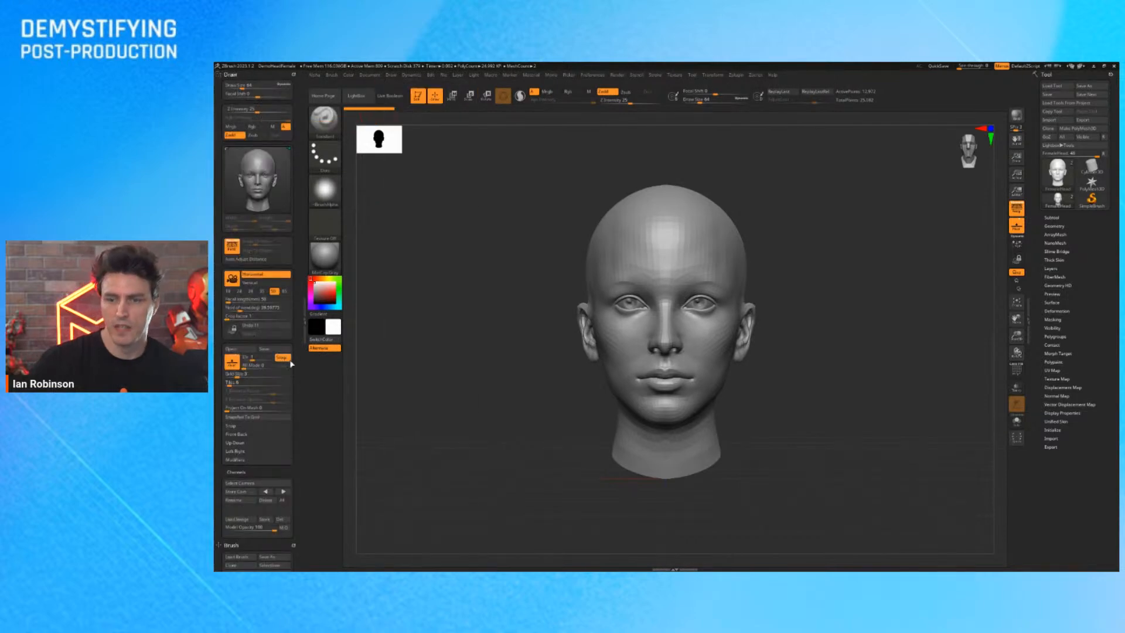
Compare the head's perspective at 35, 24, 18 and 85 mm focal lengths, viewing it enlarged and from an angle.
key(shift)
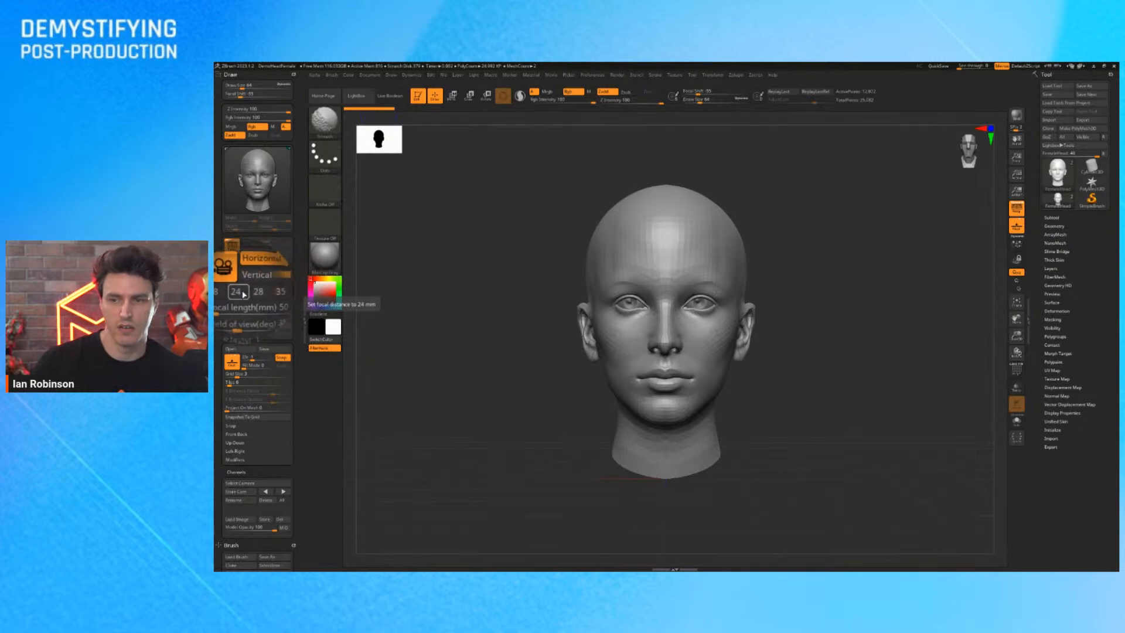
click(262, 293)
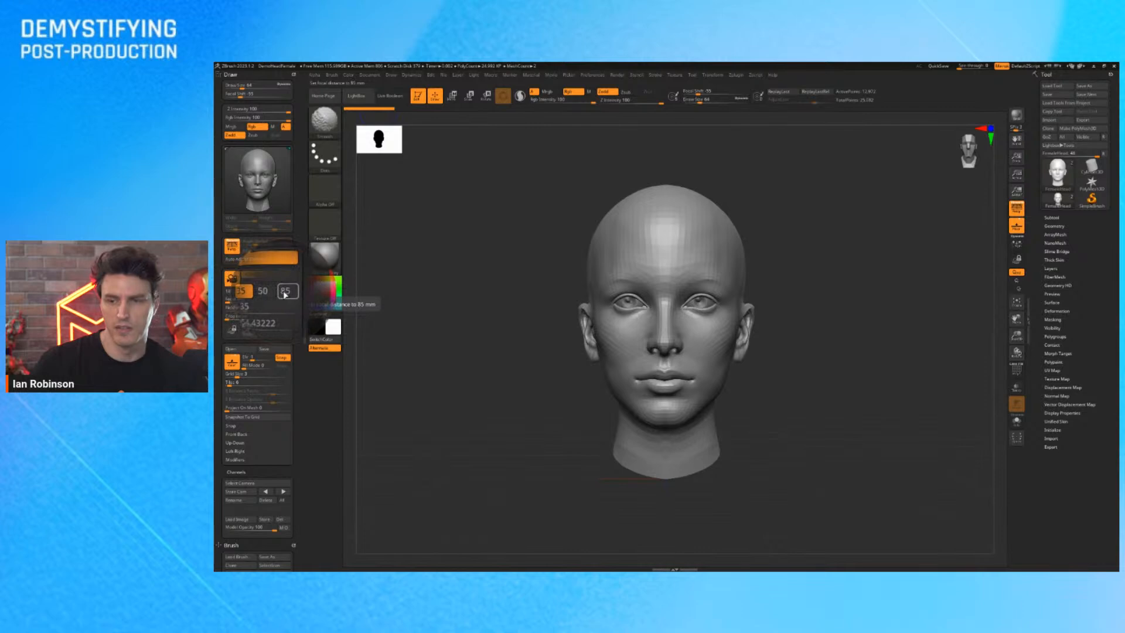
click(239, 296)
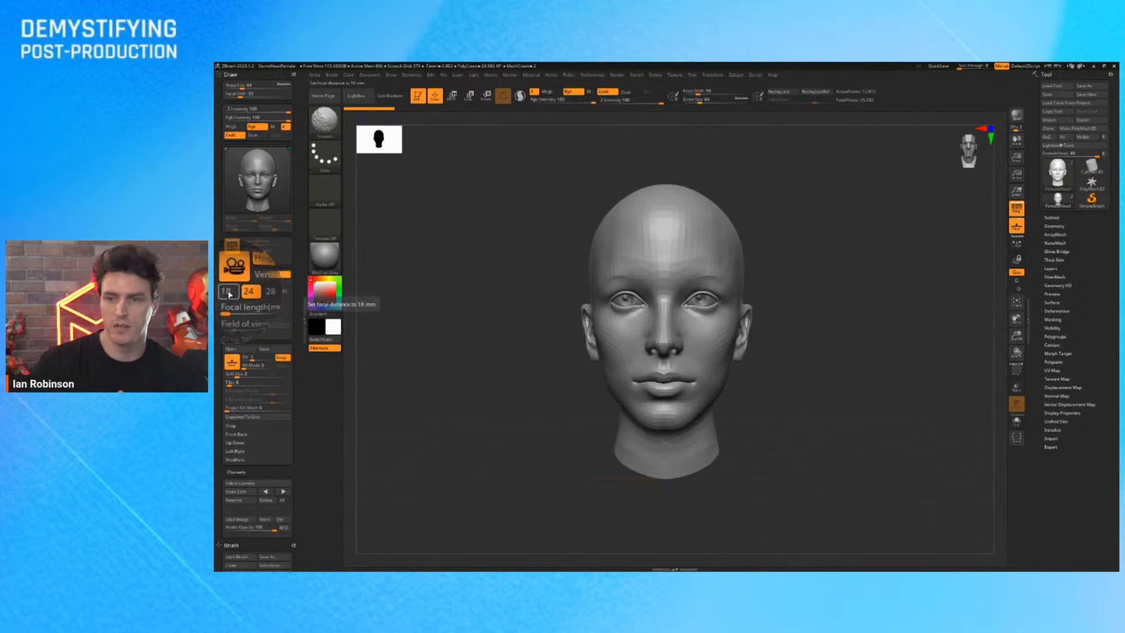
click(229, 293)
click(284, 291)
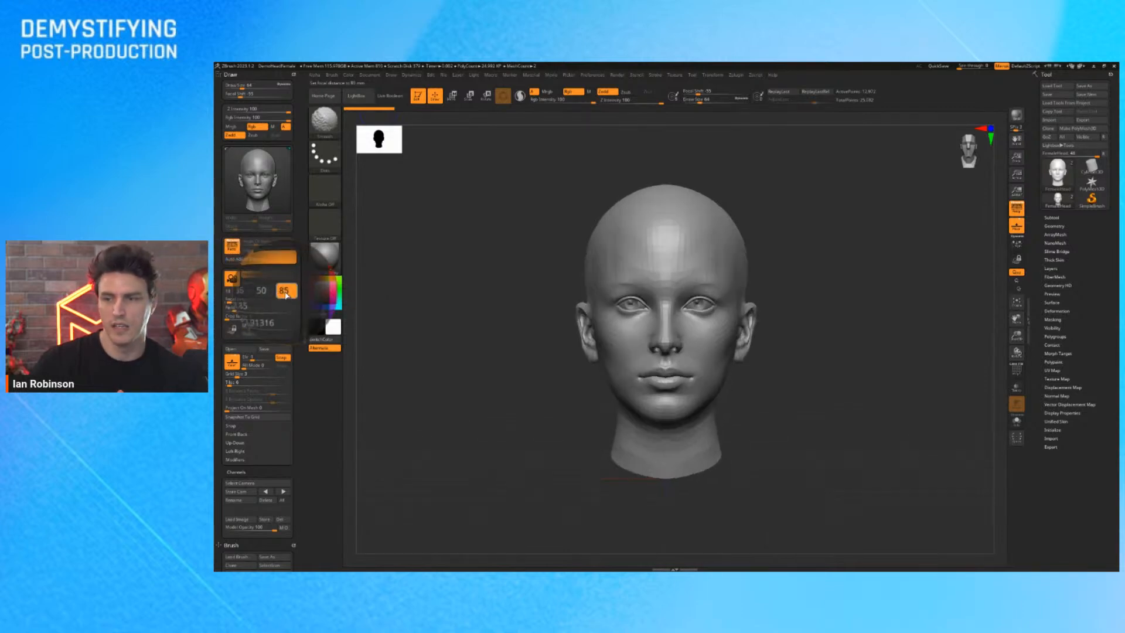
mouse_move(784, 291)
ctrl+right_down()
mouse_move(794, 334)
mouse_move(779, 346)
mouse_move(843, 355)
mouse_move(831, 361)
mouse_move(816, 346)
ctrl+right_up()
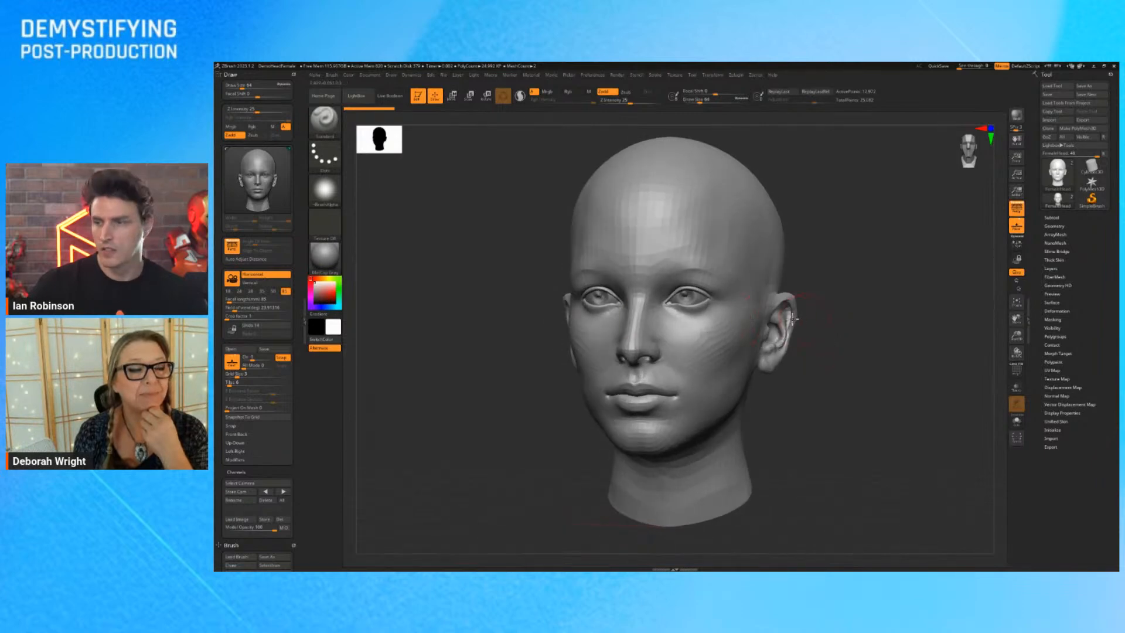
right_drag(794, 320, 803, 285)
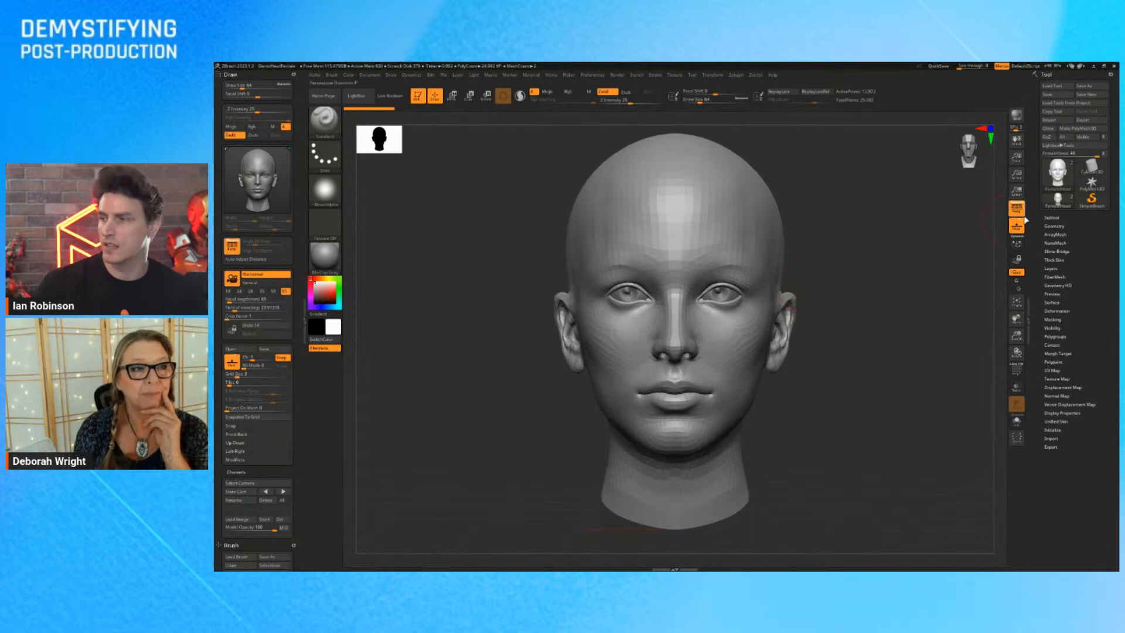
Switch perspective distortion off and on repeatedly to compare the front view of the head at 85 mm.
key(shift)
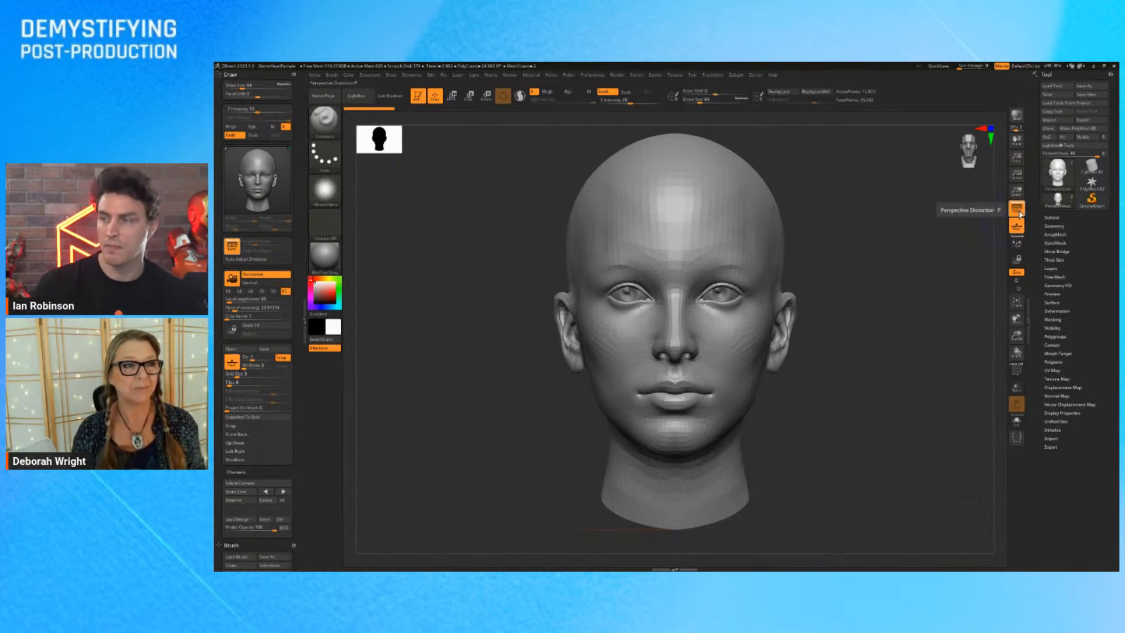
click(1019, 211)
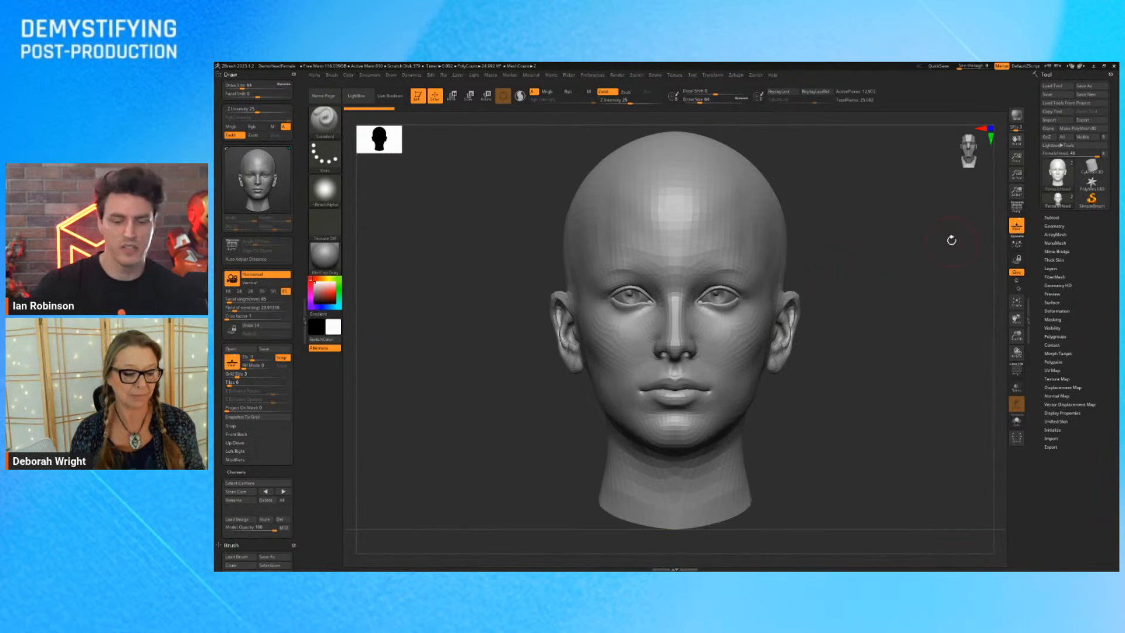
key(p)
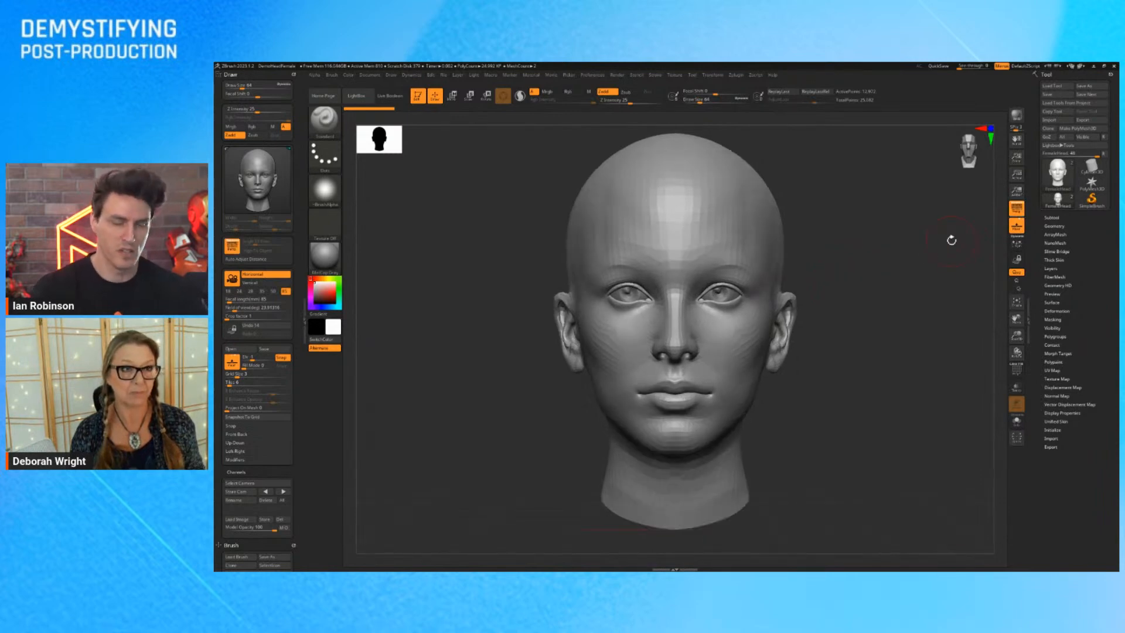
key(p)
key(p)
key(p)
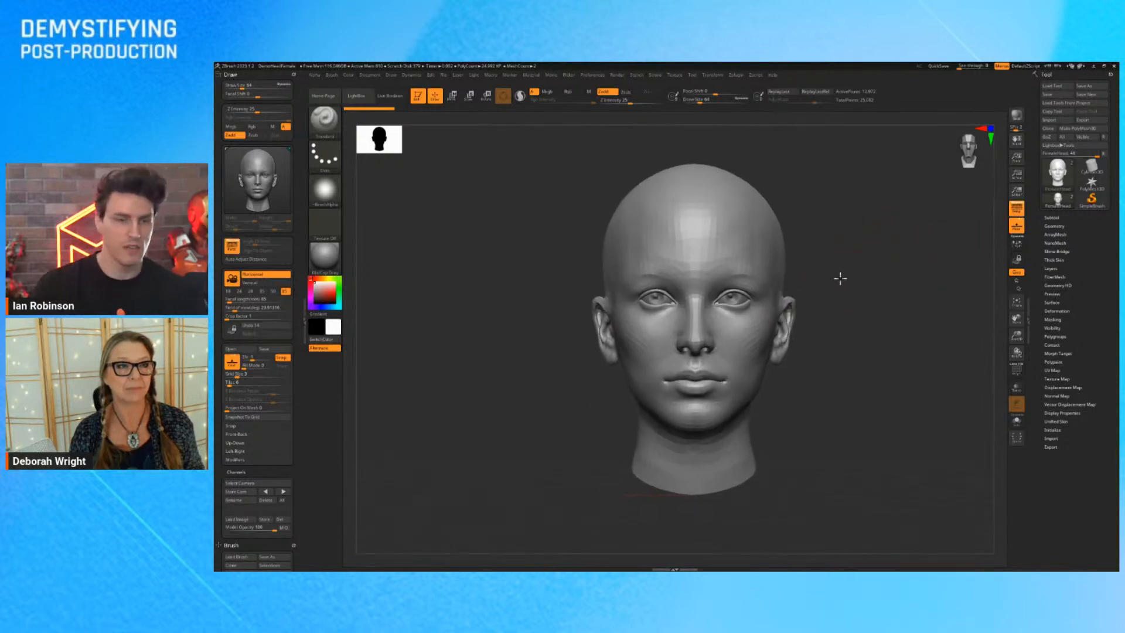
key(p)
drag(870, 265, 854, 289)
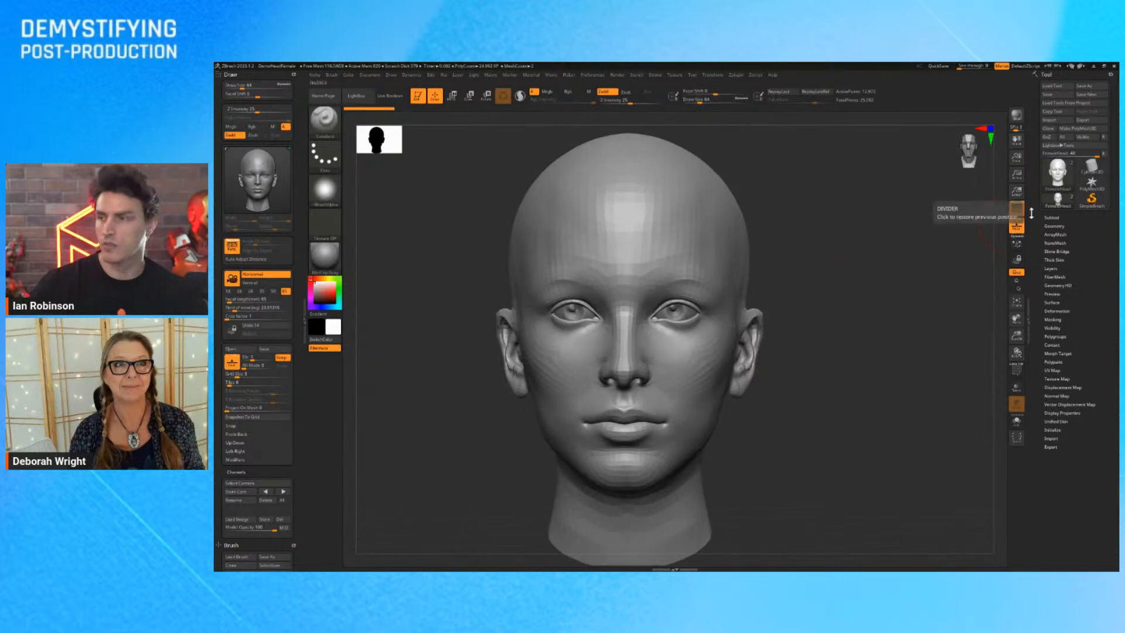
click(1016, 209)
key(p)
key(p)
key(p)
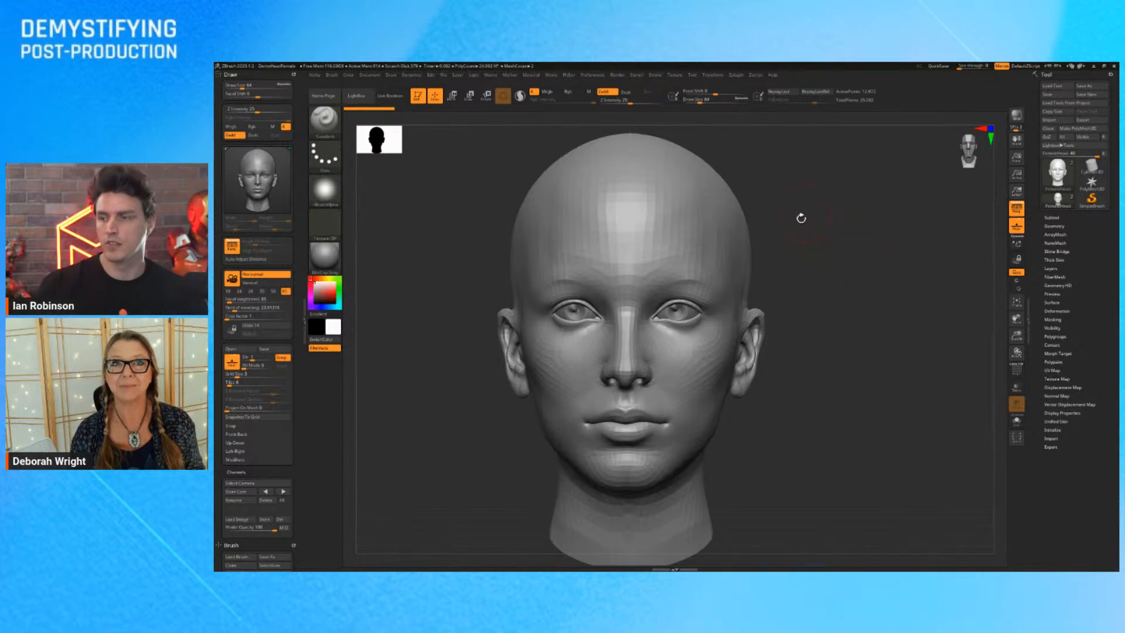
Set the camera's focal length to 50 mm and view the head from a three-quarter angle.
alt+drag(809, 266, 806, 258)
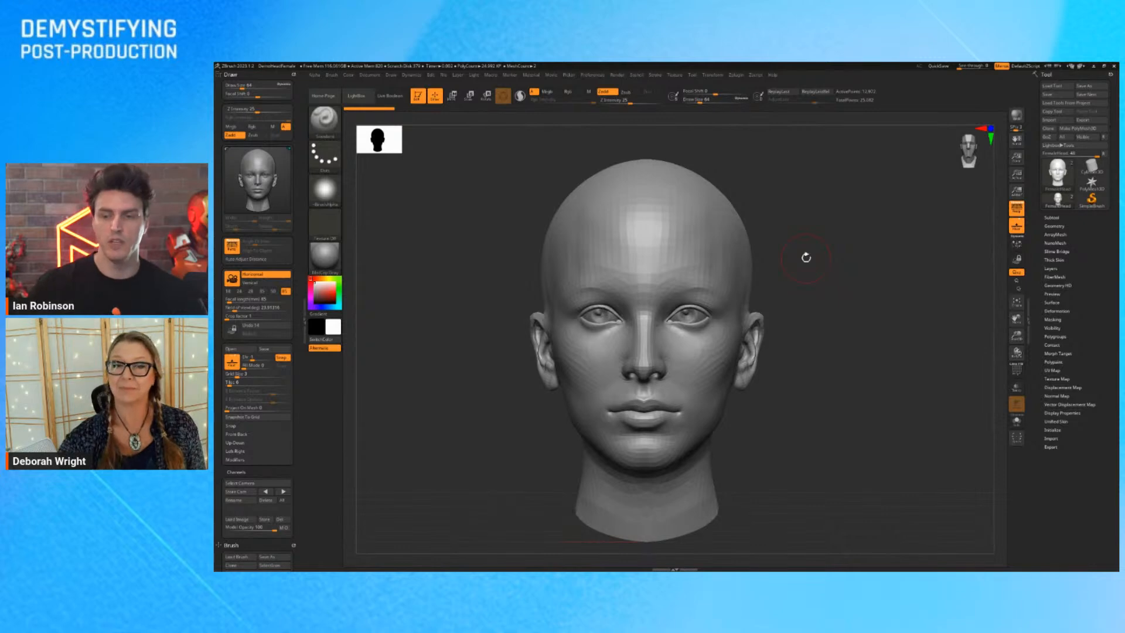
click(273, 291)
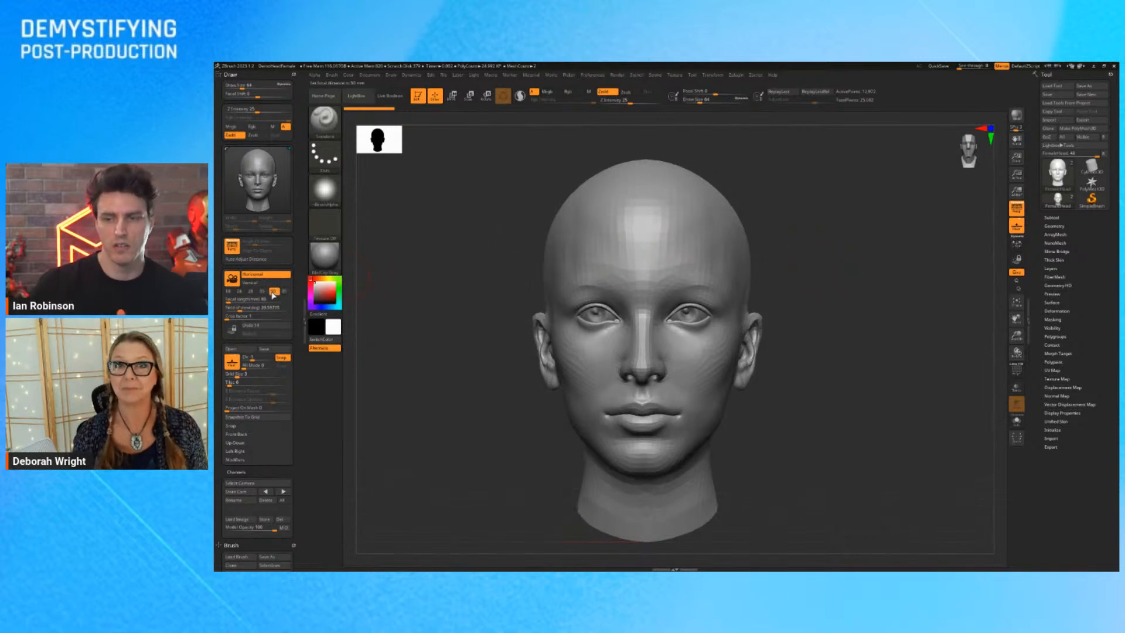
drag(764, 300, 698, 291)
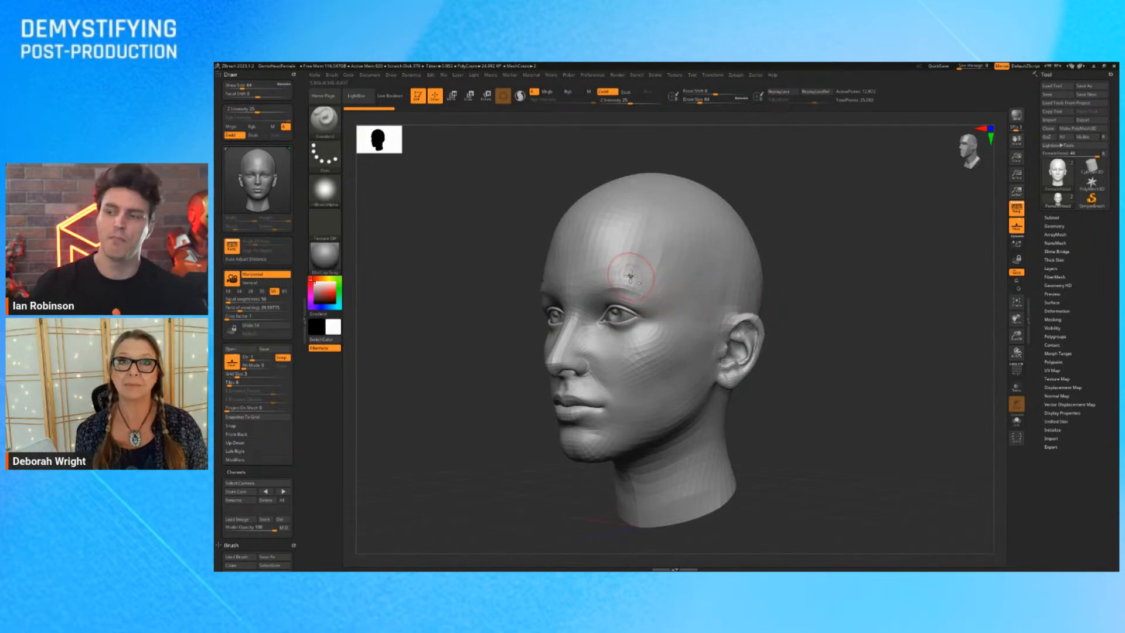
Subdivide the head mesh to a higher resolution for fine detail on the forehead.
scroll(637, 358, up, 5)
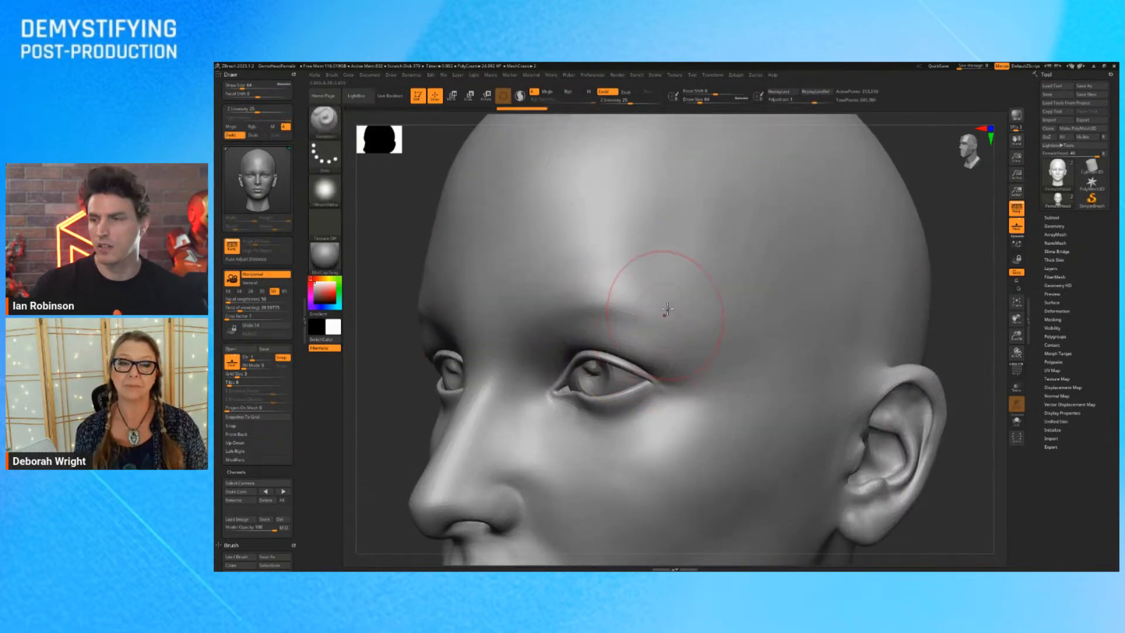
scroll(666, 301, up, 8)
key(ctrl+d)
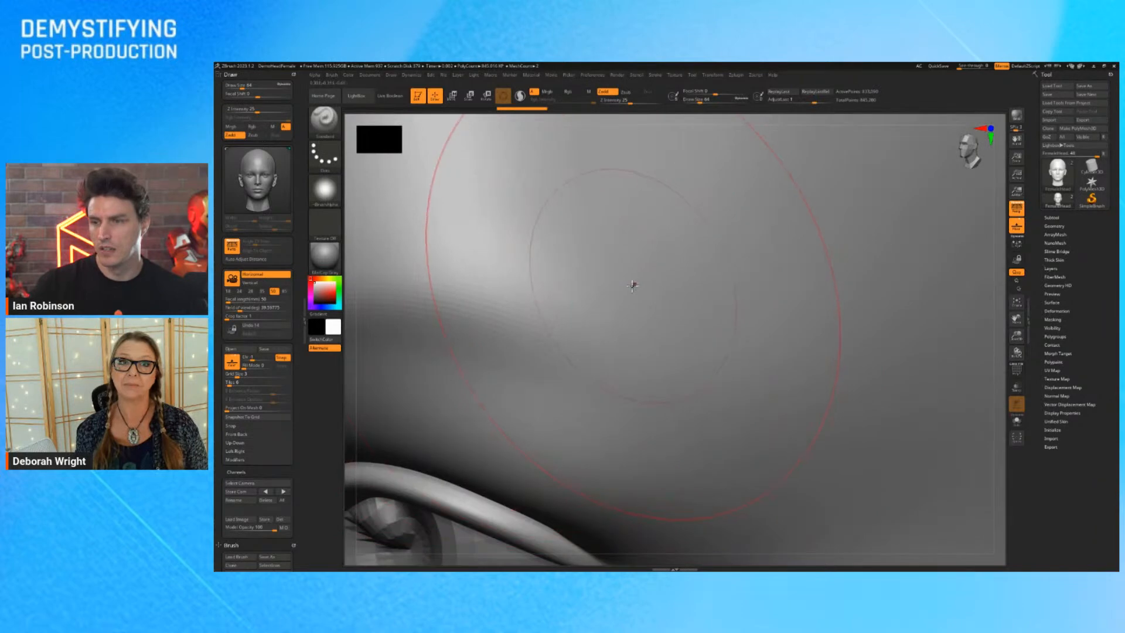
Carve two crossing grooves on the forehead above the eye, using the DamStandard brush at a reduced draw size.
key(s)
drag(635, 283, 620, 283)
key(b)
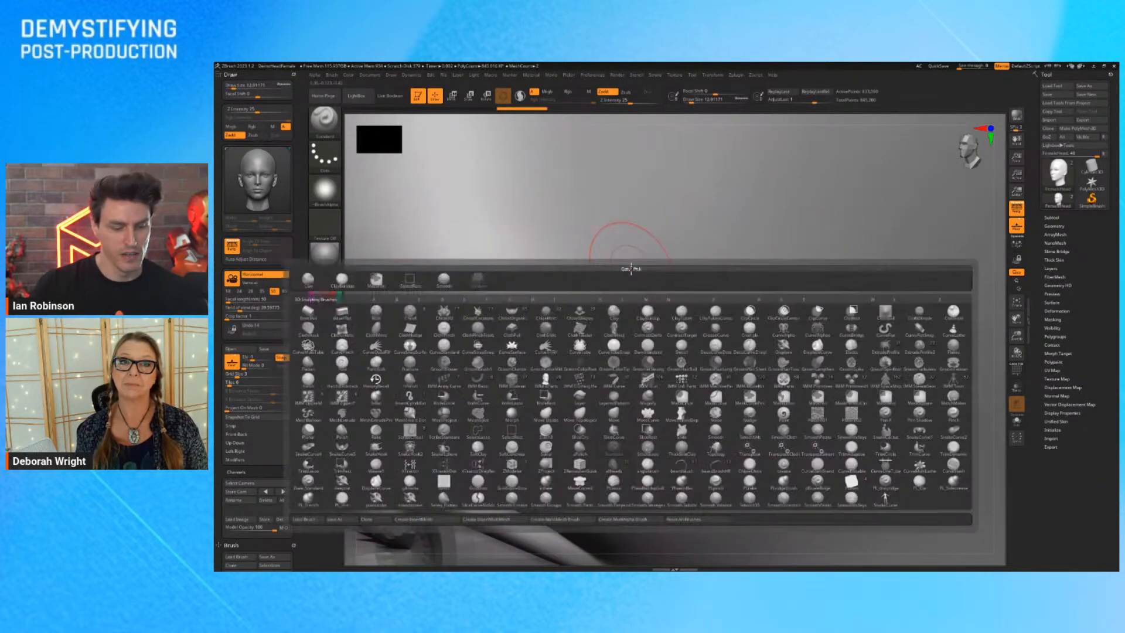
key(d)
key(s)
drag(537, 321, 728, 200)
drag(573, 180, 867, 329)
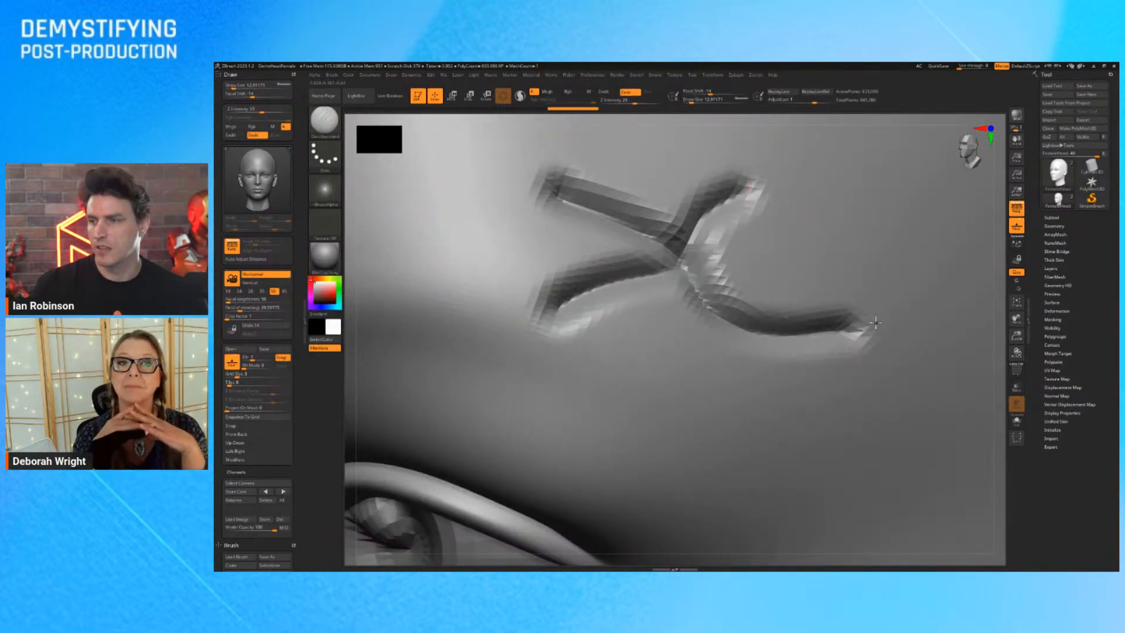
Carve a long winding groove from the forehead down the side of the face to the cheek, undoing the first attempt.
ctrl+right_drag(726, 337, 740, 269)
key(f)
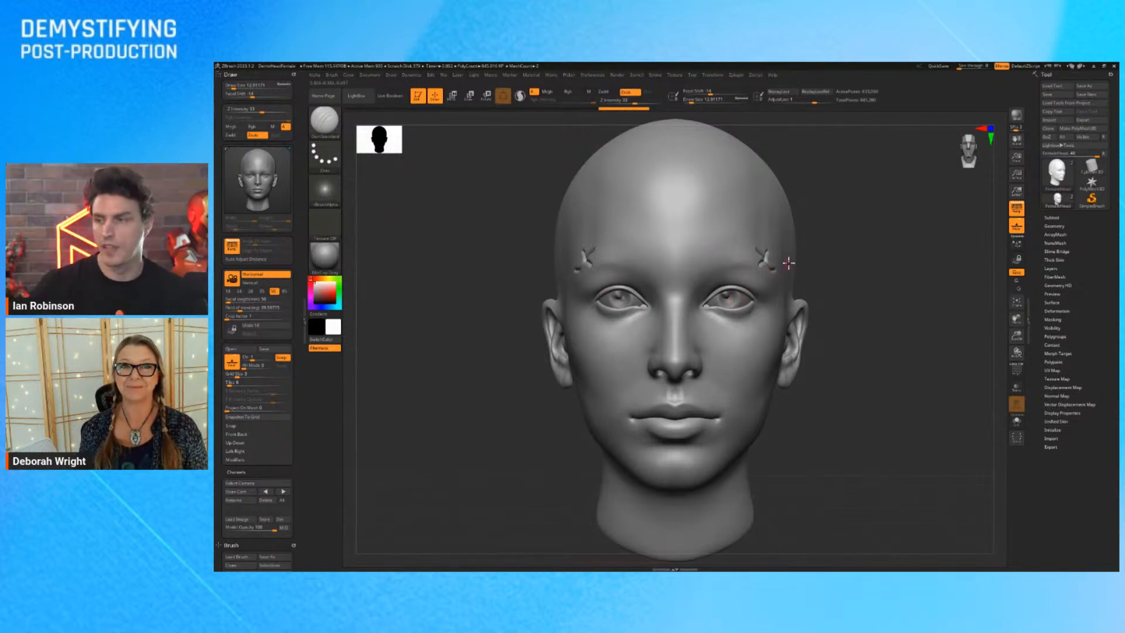
ctrl+right_drag(800, 263, 763, 352)
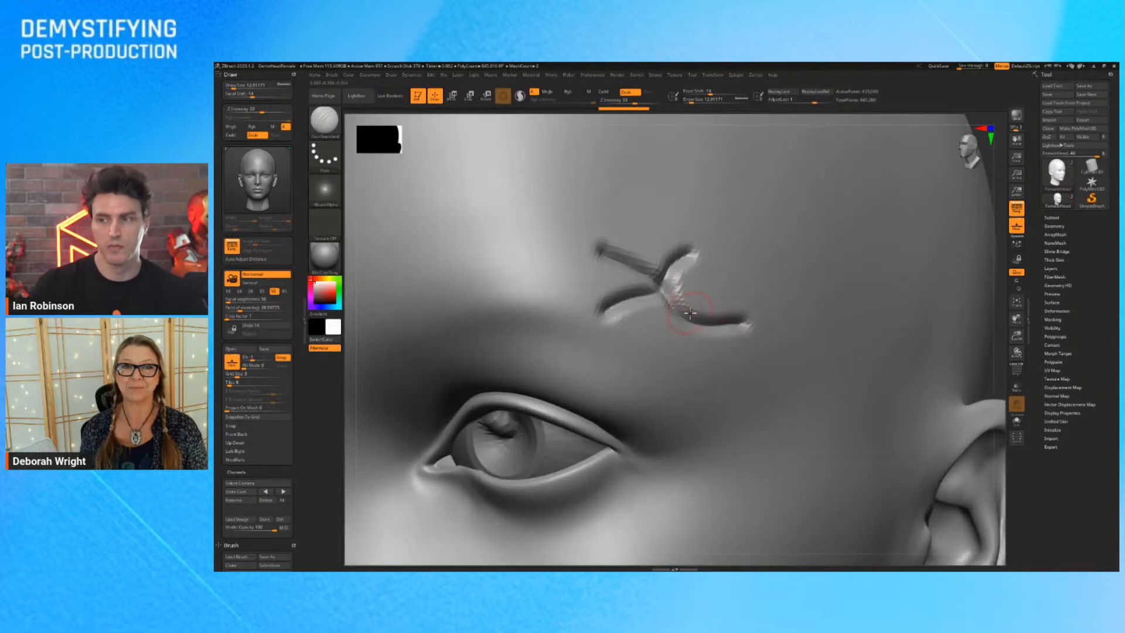
right_drag(684, 279, 647, 280)
key(f)
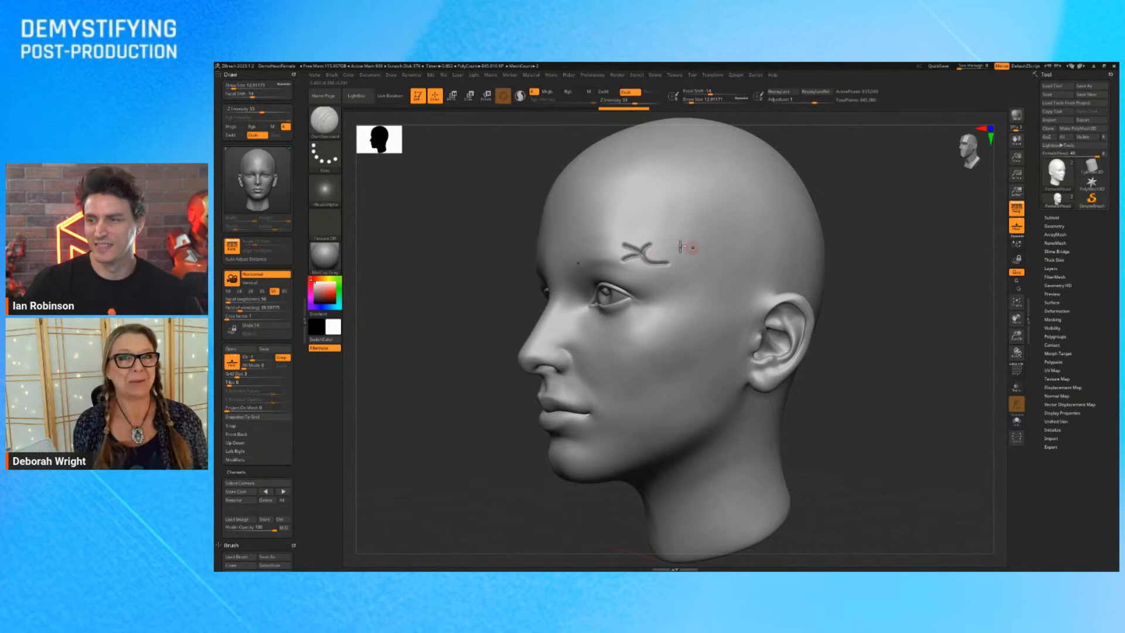
drag(680, 244, 728, 222)
drag(563, 180, 703, 361)
key(ctrl+z)
mouse_move(667, 195)
mouse_down()
mouse_move(700, 253)
mouse_move(716, 376)
mouse_up()
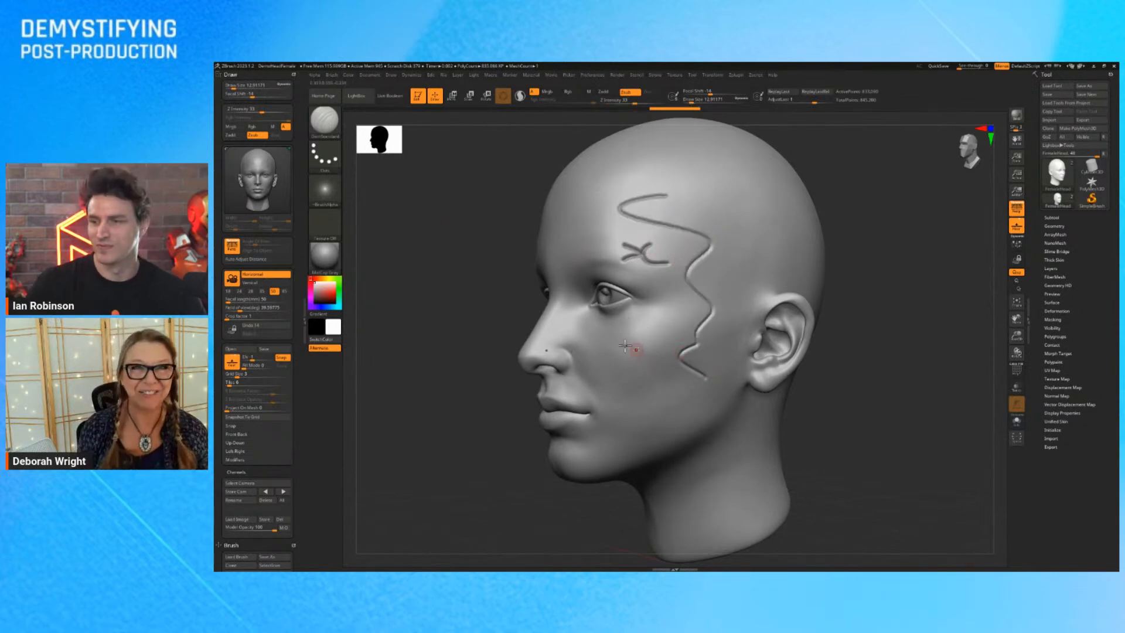
Carve a curved groove from beside the ear across the cheek, replacing the first try by undoing it.
drag(624, 344, 804, 252)
key(ctrl+z)
drag(760, 281, 615, 374)
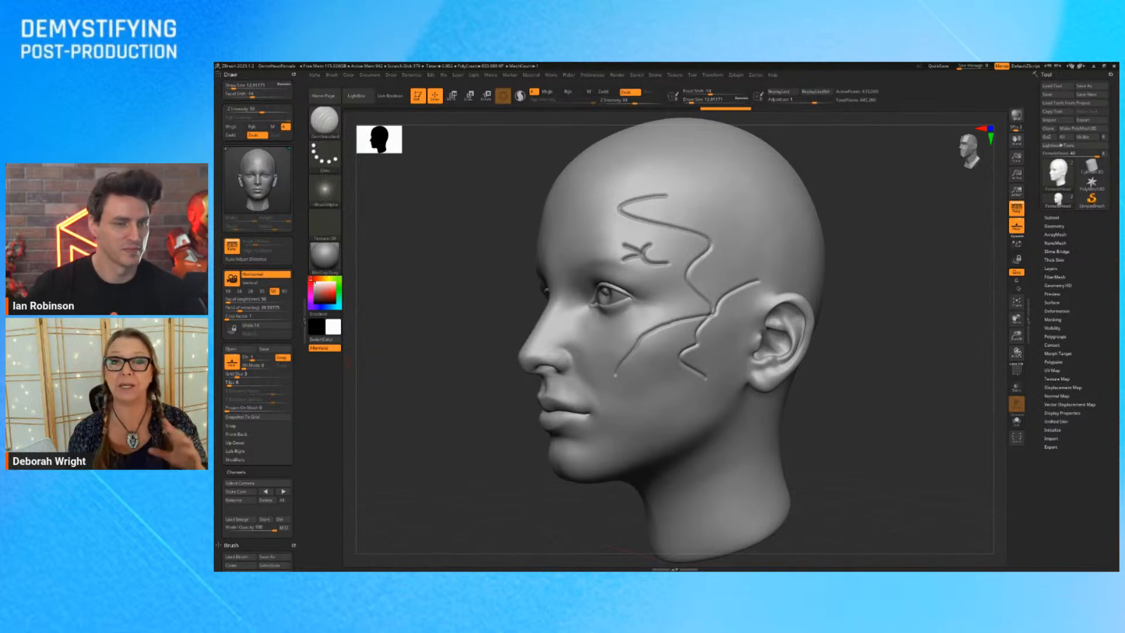
Set the camera's focal length to 85 mm and view the carved grooves on both sides of the head.
mouse_move(557, 357)
mouse_down()
mouse_move(770, 332)
mouse_move(504, 334)
mouse_move(780, 333)
mouse_up()
mouse_move(780, 333)
alt+right_down()
mouse_move(597, 332)
mouse_move(706, 337)
alt+right_up()
mouse_move(706, 337)
alt+right_down()
mouse_move(574, 338)
mouse_move(709, 339)
mouse_move(701, 332)
alt+right_up()
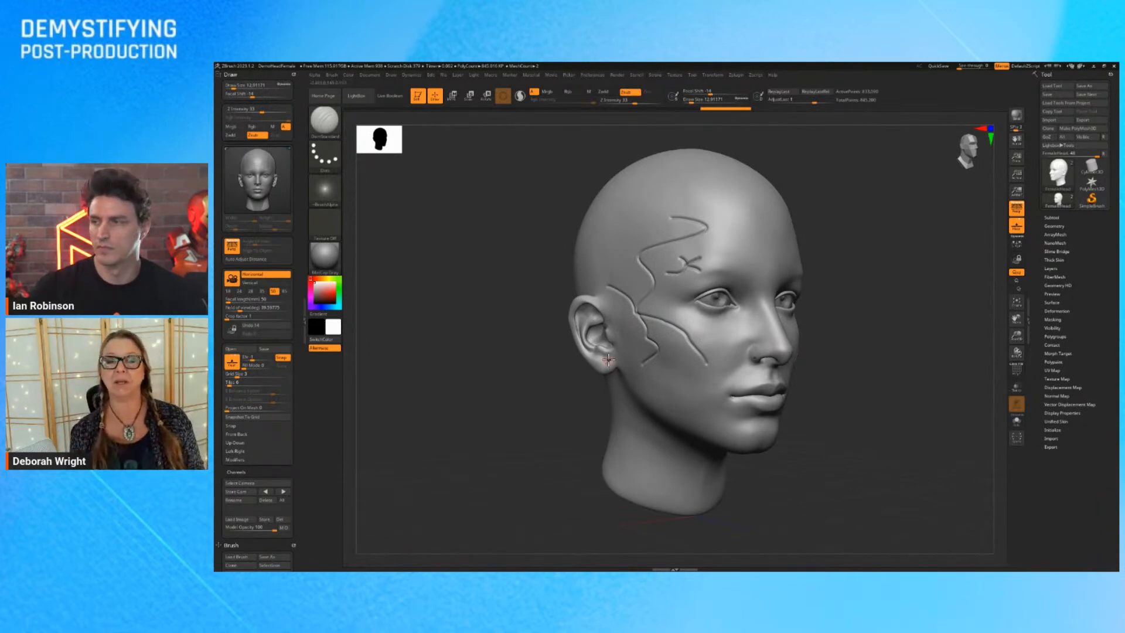
shift+right_drag(722, 249, 630, 254)
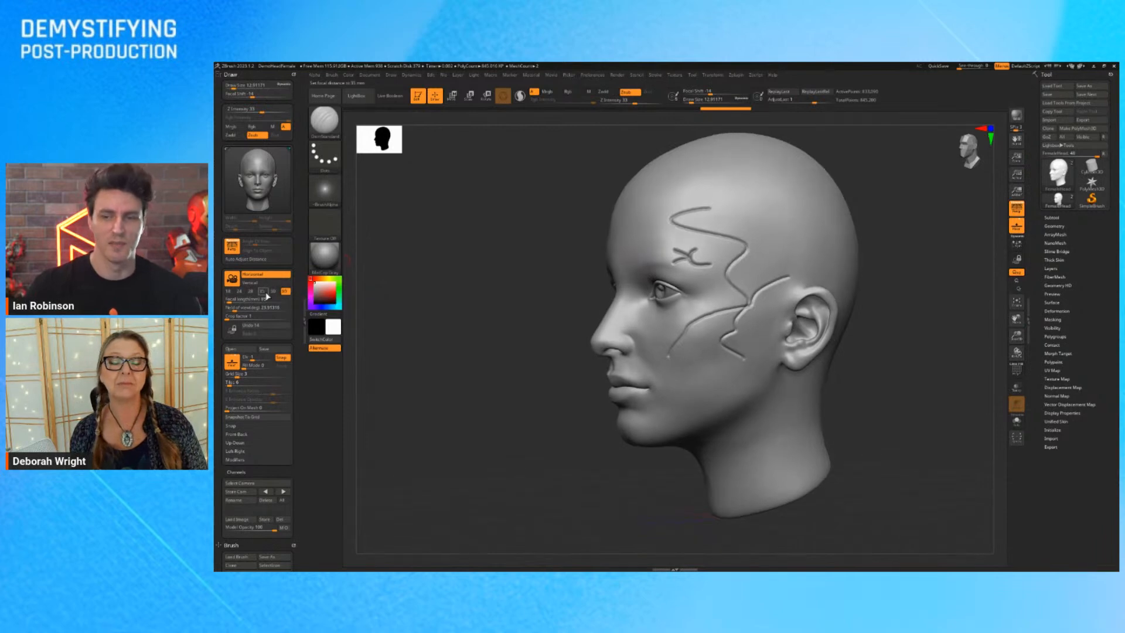
click(251, 291)
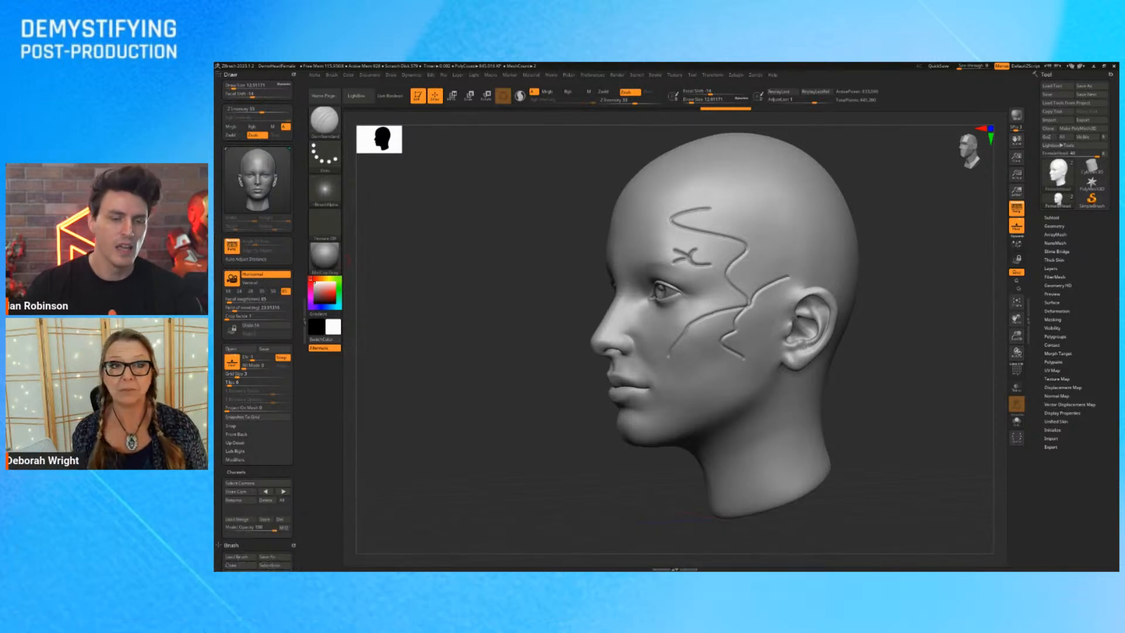
Turn perspective distortion off and examine the carved head from the front and from an enlarged three-quarter angle.
click(1022, 208)
right_drag(745, 299, 776, 289)
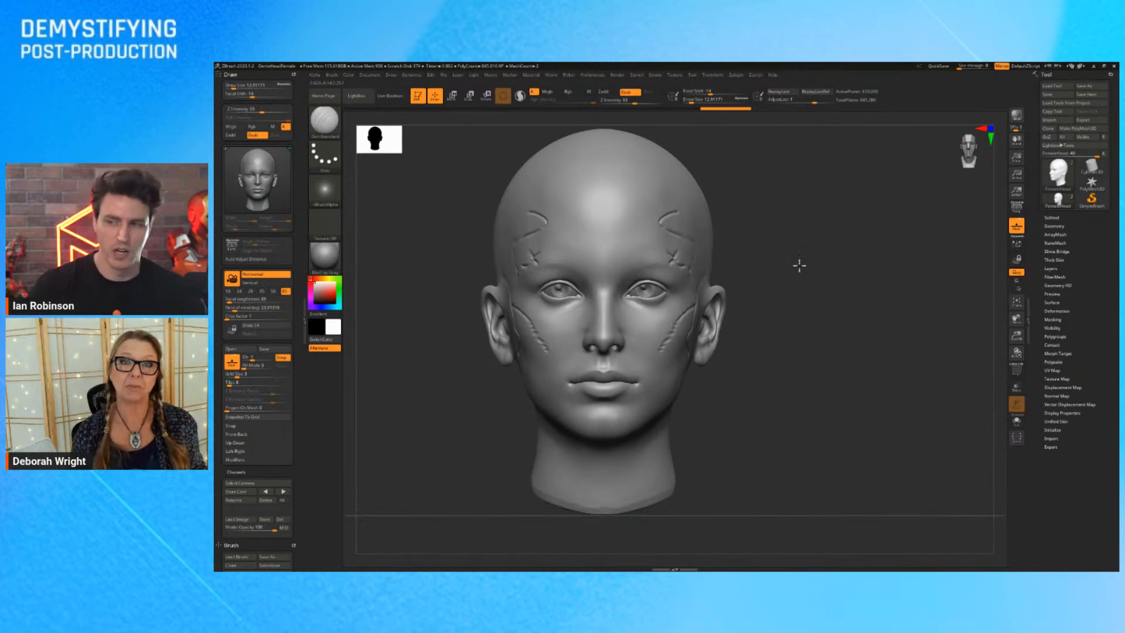
alt+right_drag(799, 264, 808, 267)
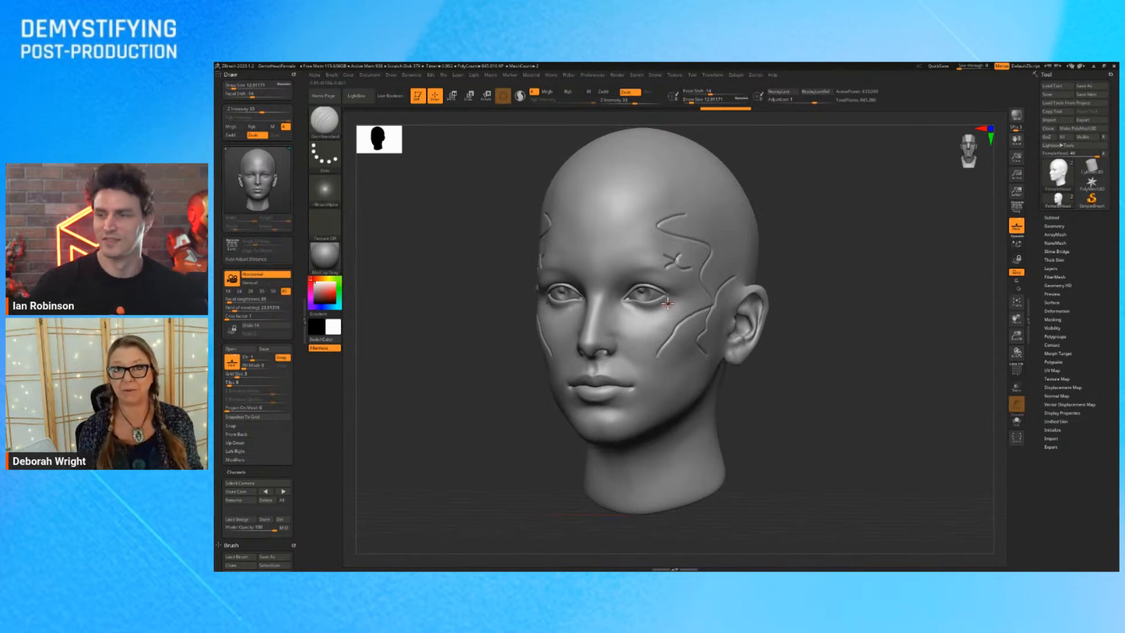
ctrl+right_drag(668, 303, 662, 332)
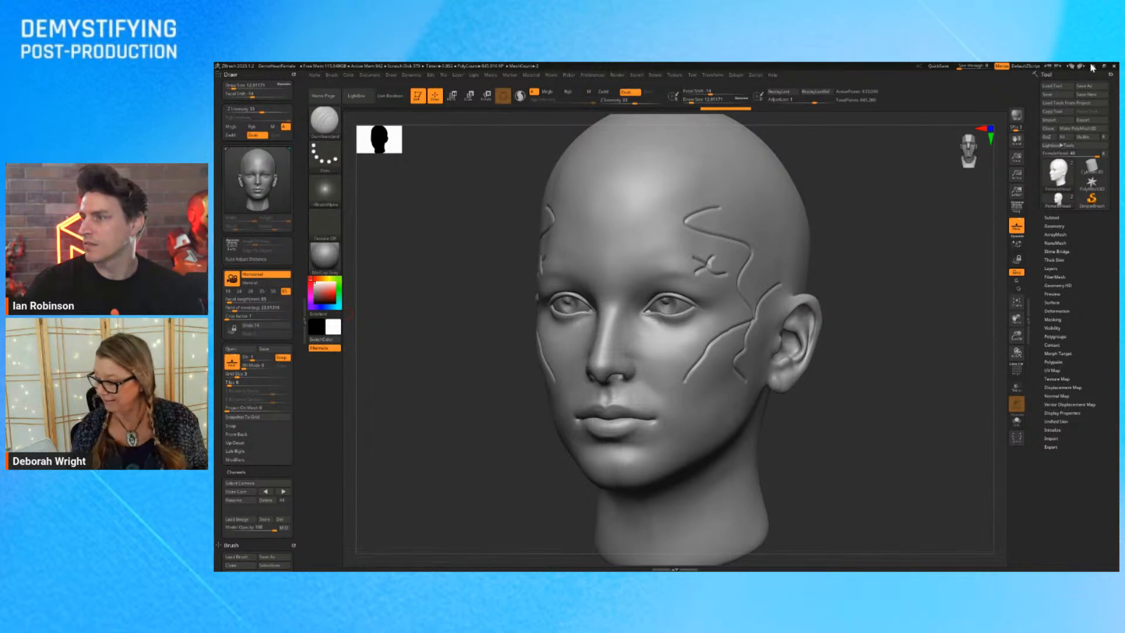
Close ZBrush and show the Maxon home page in the maximized browser window.
click(1114, 65)
click(679, 338)
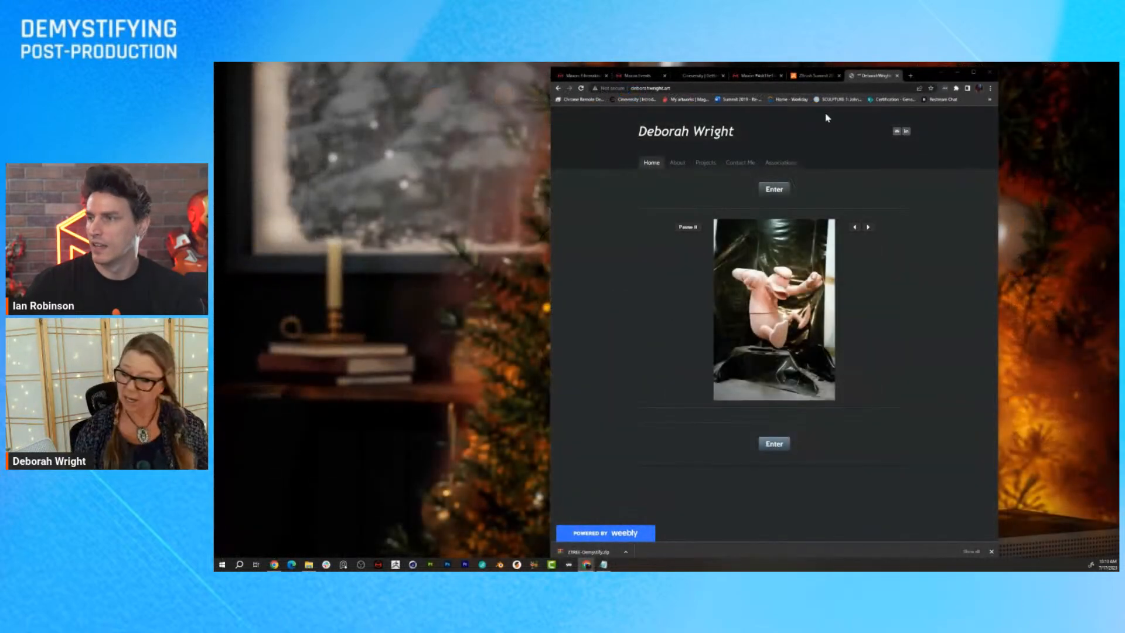
click(974, 72)
click(247, 67)
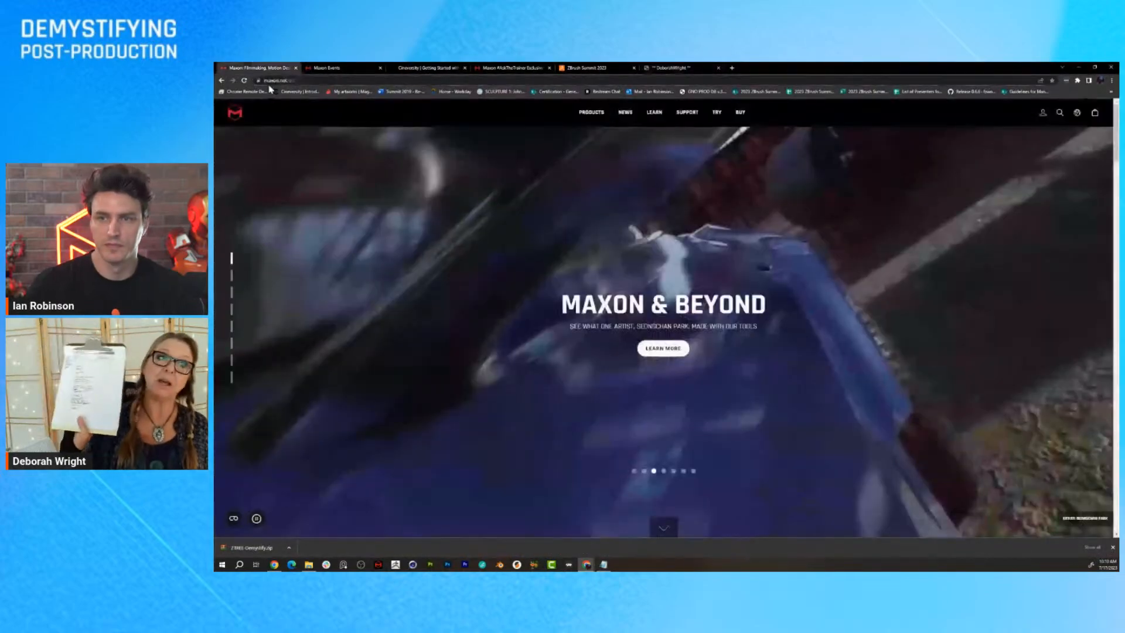